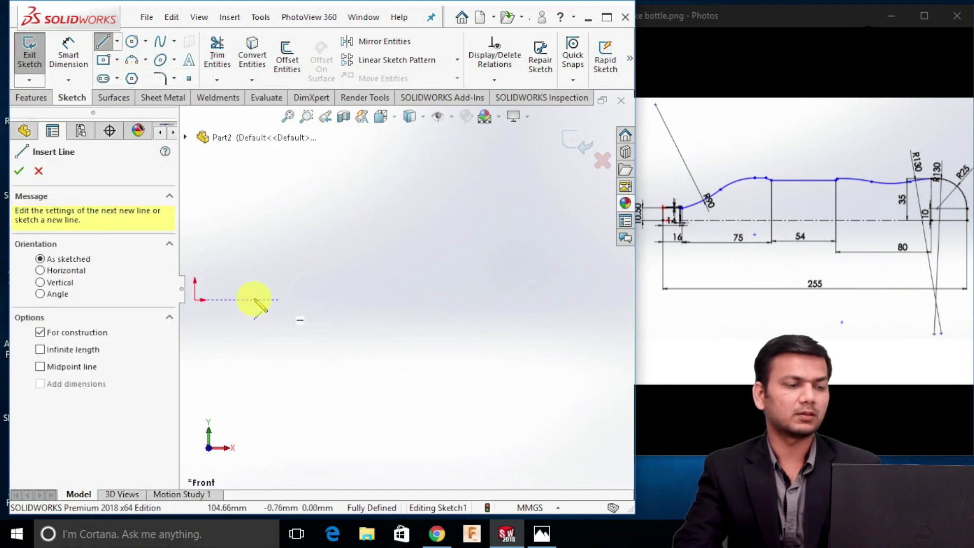
Draw a horizontal construction line 255 mm long from the origin as the bottle's axis.
click(196, 300)
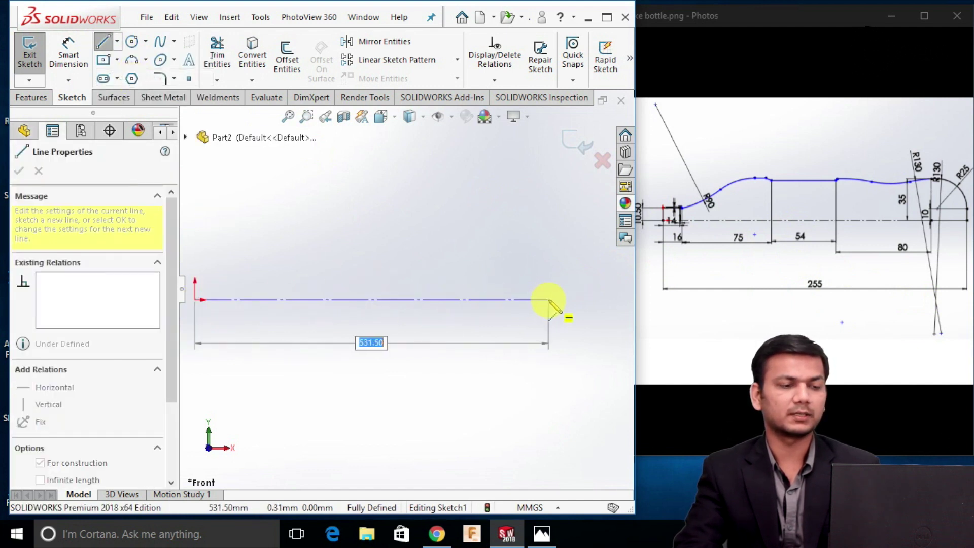
text(25)
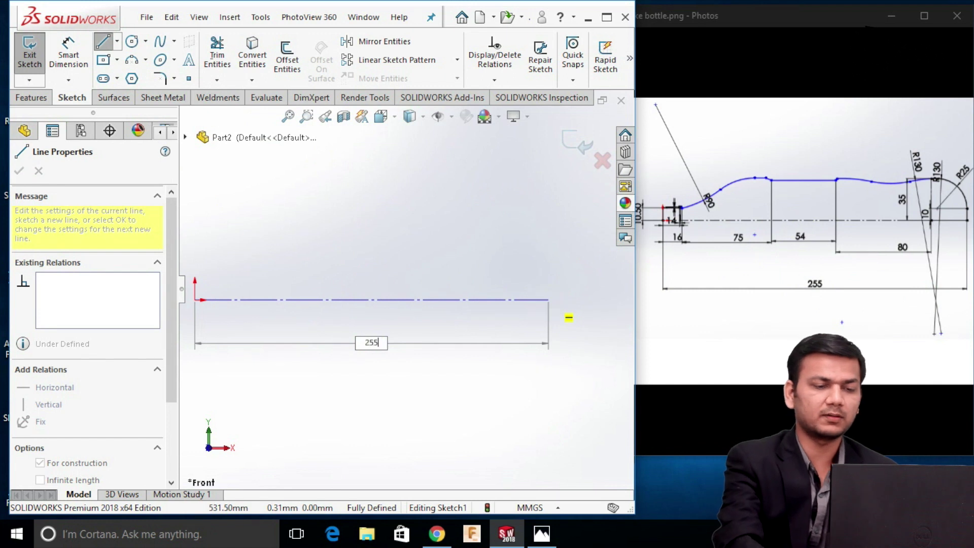
text(5)
key(Return)
right_click(552, 309)
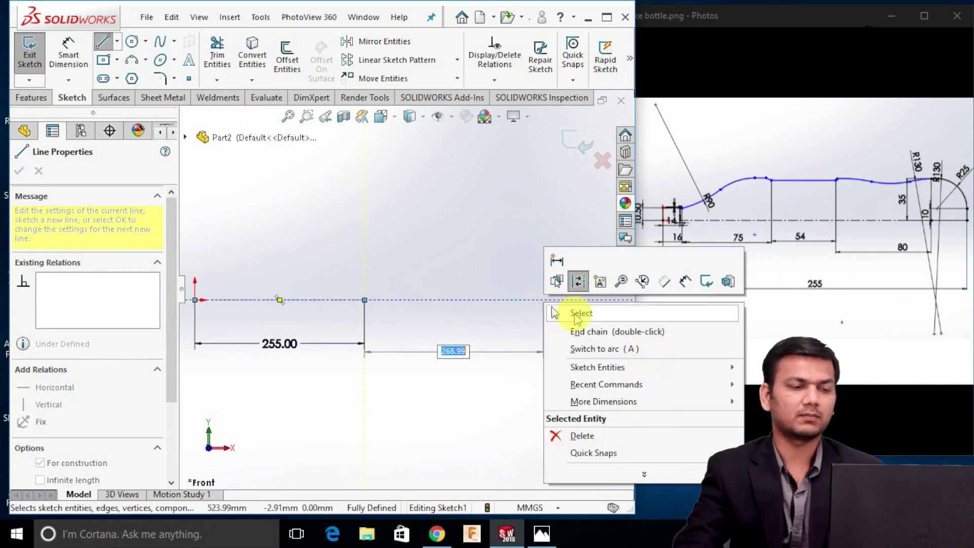
click(573, 314)
Draw two vertical centerlines upward from the axis, about 97 mm and 176 mm from the origin.
scroll(284, 328, down, 4)
scroll(259, 322, up, 4)
scroll(284, 310, down, 3)
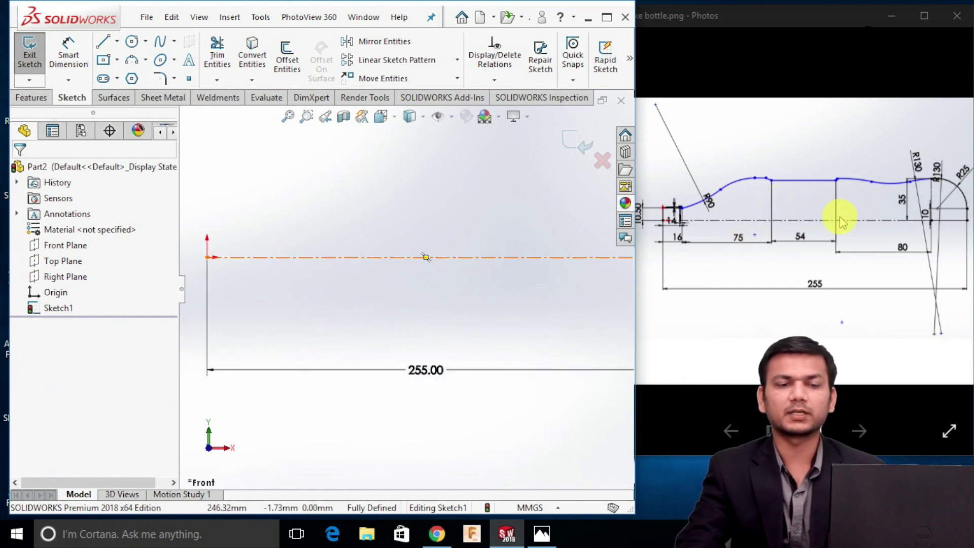
click(117, 41)
click(134, 74)
drag(375, 257, 375, 176)
key(Escape)
click(118, 42)
click(135, 74)
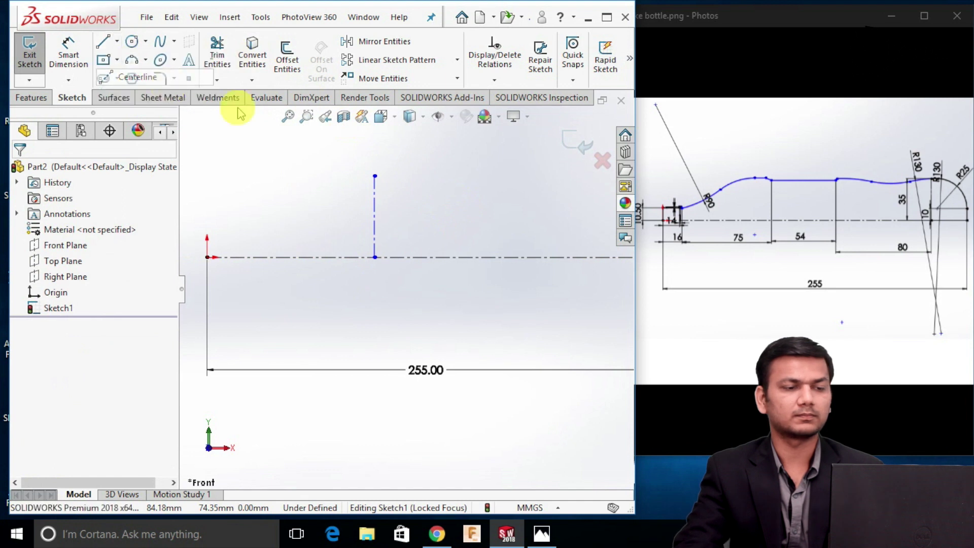
drag(510, 258, 510, 172)
right_click(507, 172)
click(531, 180)
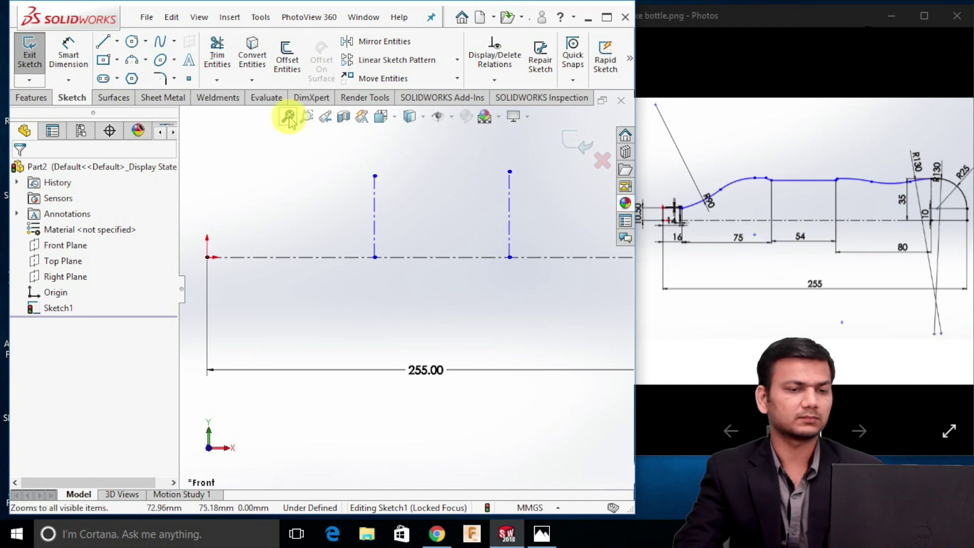
Dimension the horizontal distance from the origin to the foot of the first vertical centerline.
click(81, 60)
click(208, 257)
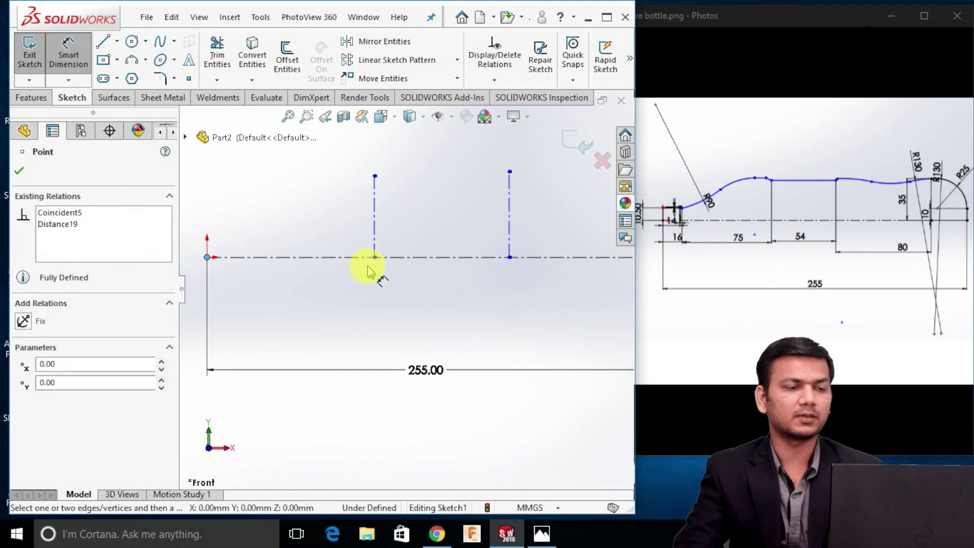
click(374, 257)
click(327, 283)
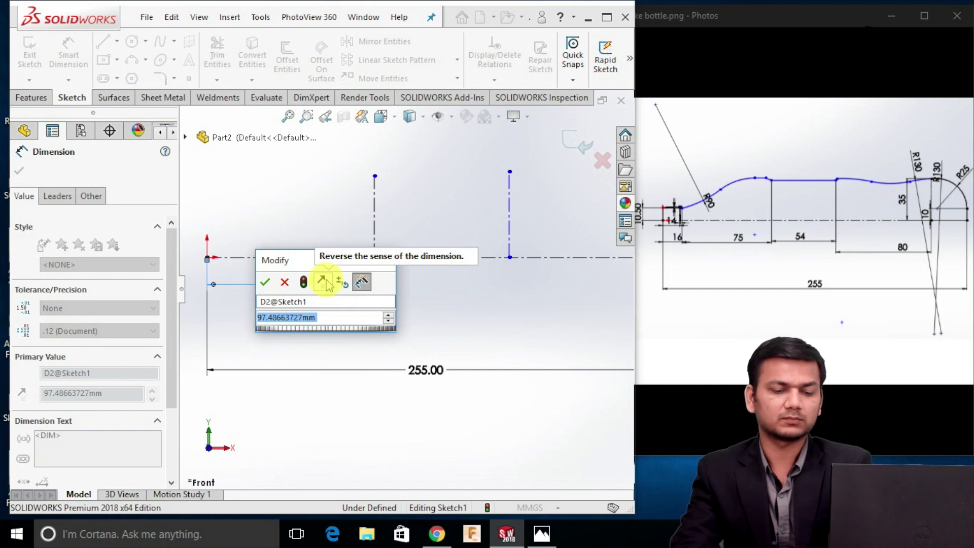
click(322, 280)
text(91-)
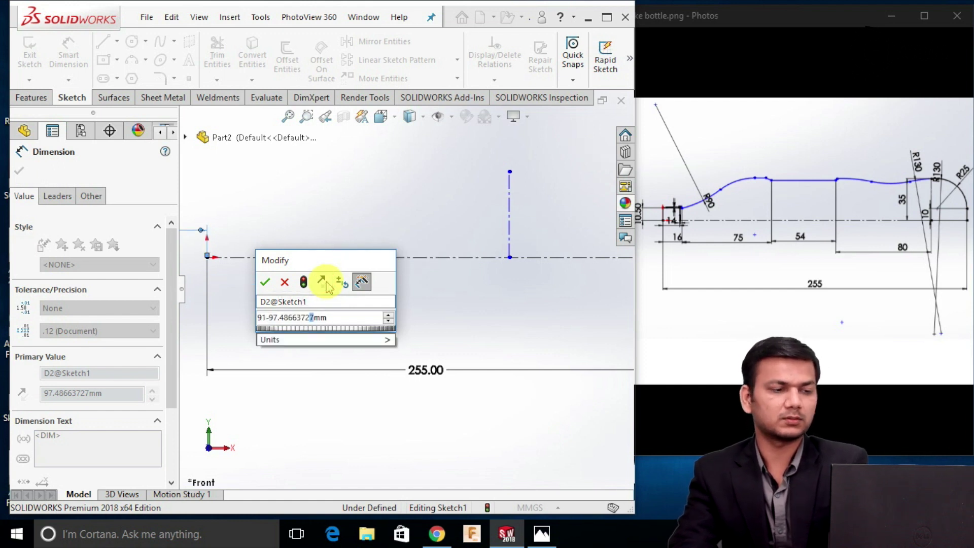
key(Return)
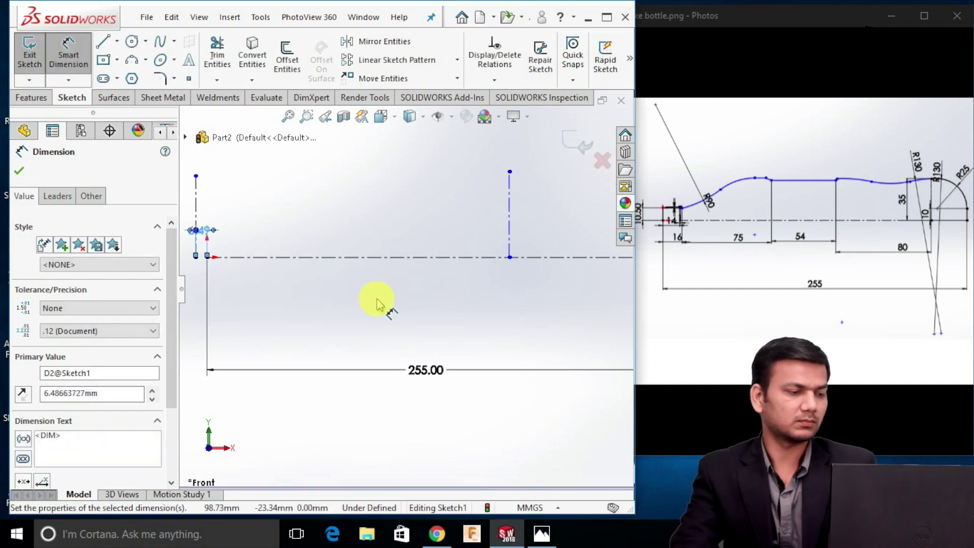
key(Escape)
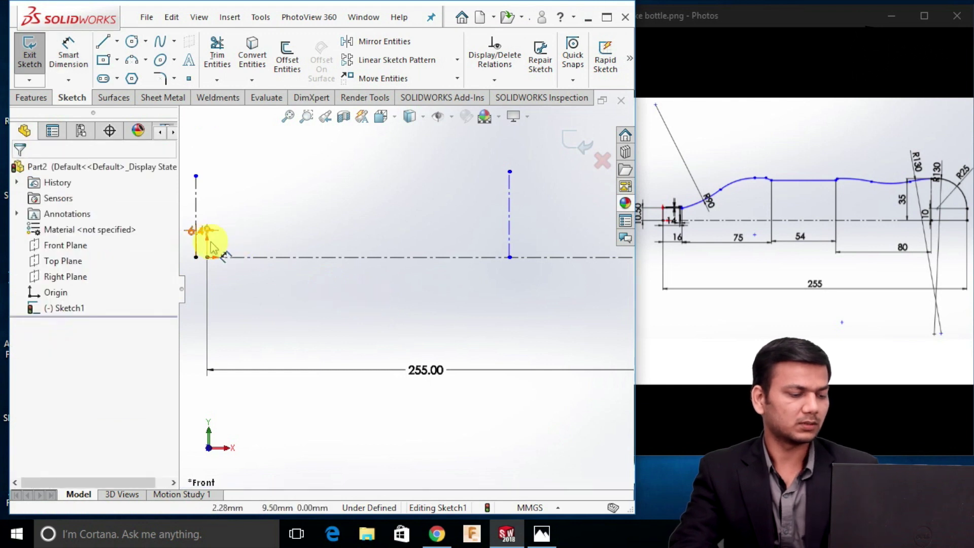
key(ctrl+z)
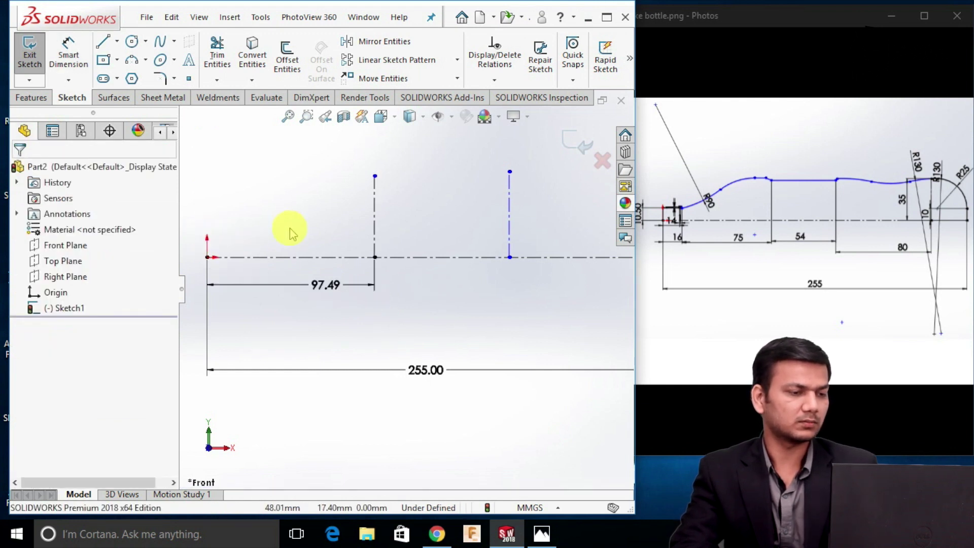
Set the distance from the origin to the first vertical centerline to 91 mm.
double_click(322, 287)
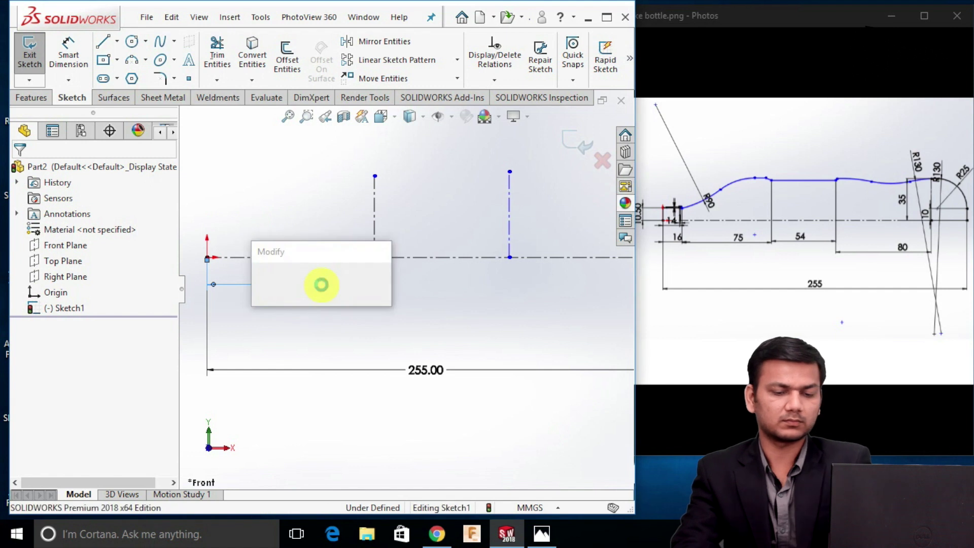
text(91)
key(Return)
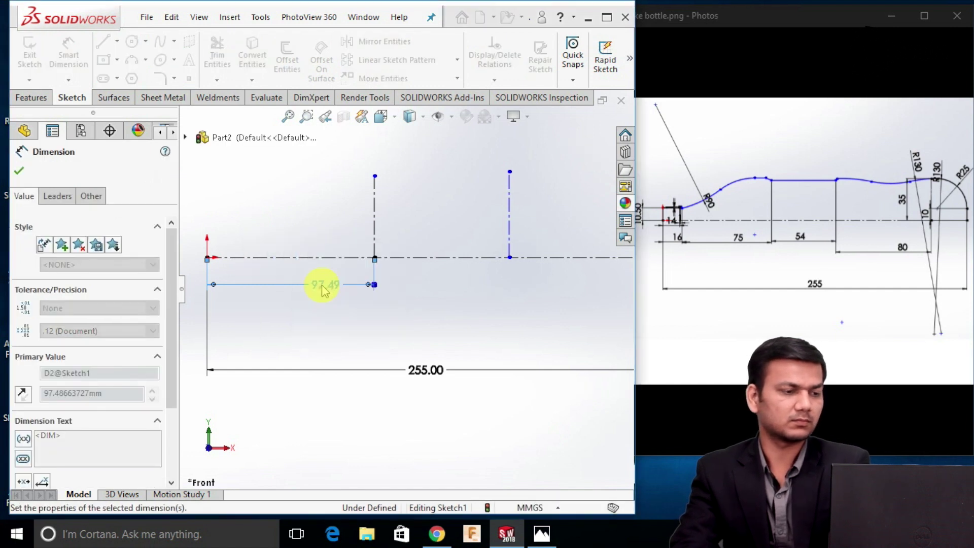
click(393, 282)
Dimension the spacing between the two vertical centerlines along the axis as 54 mm.
scroll(393, 283, up, 1)
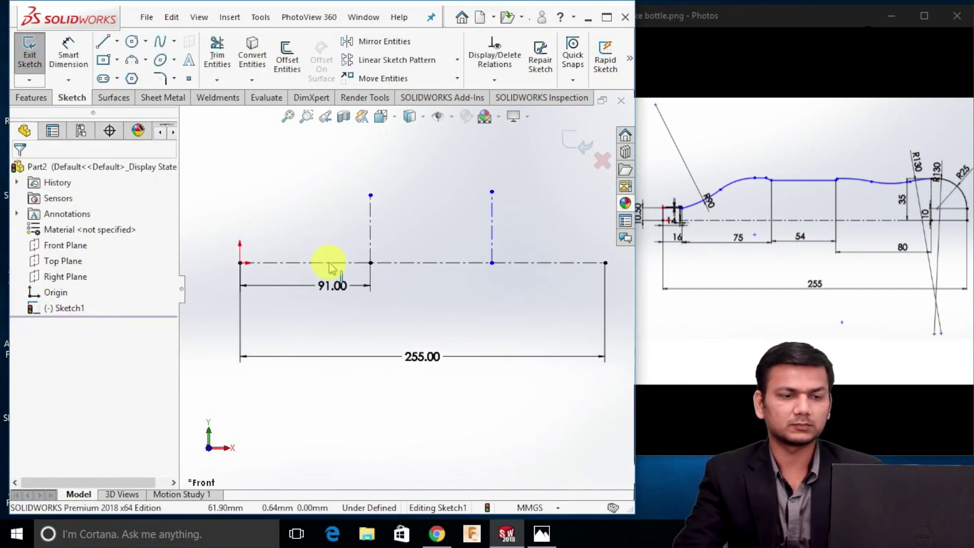
click(69, 53)
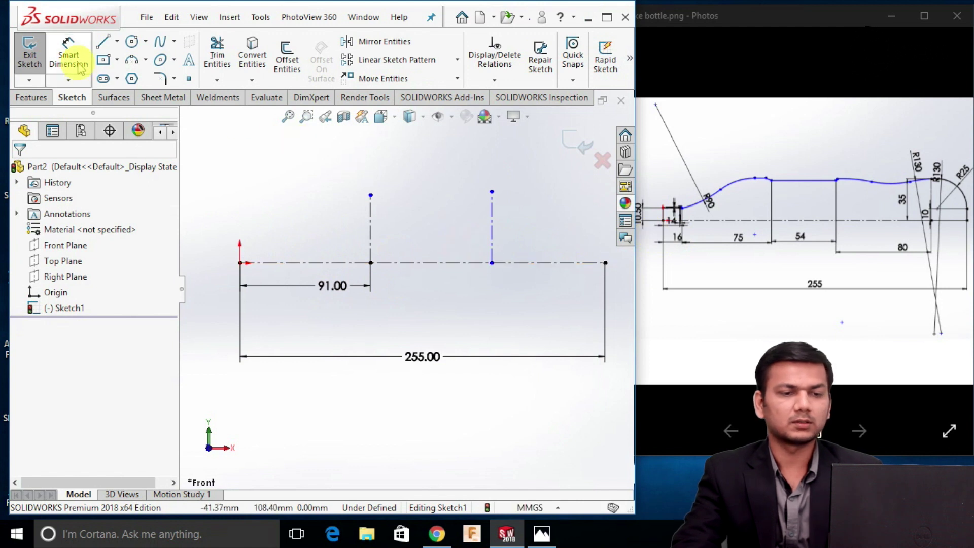
click(371, 263)
click(492, 264)
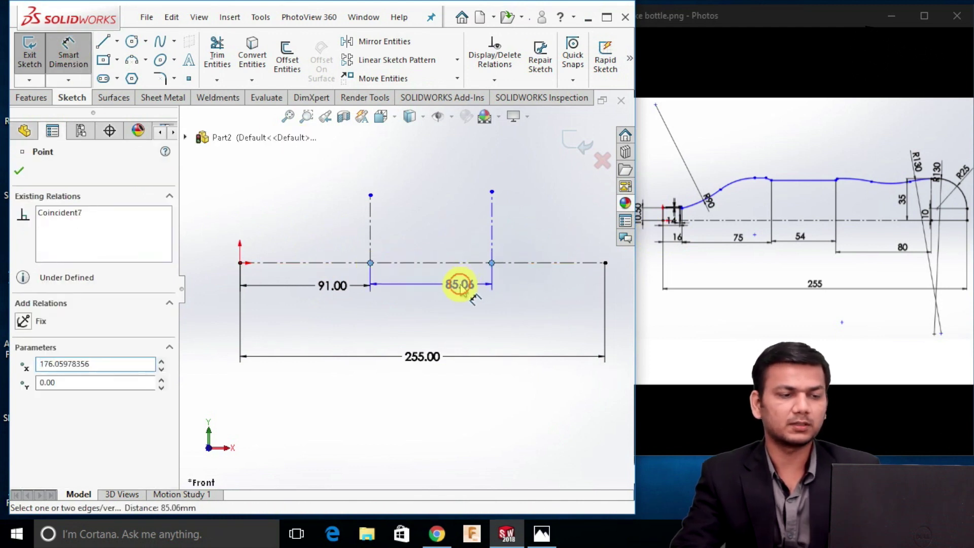
click(461, 288)
text(54)
key(Return)
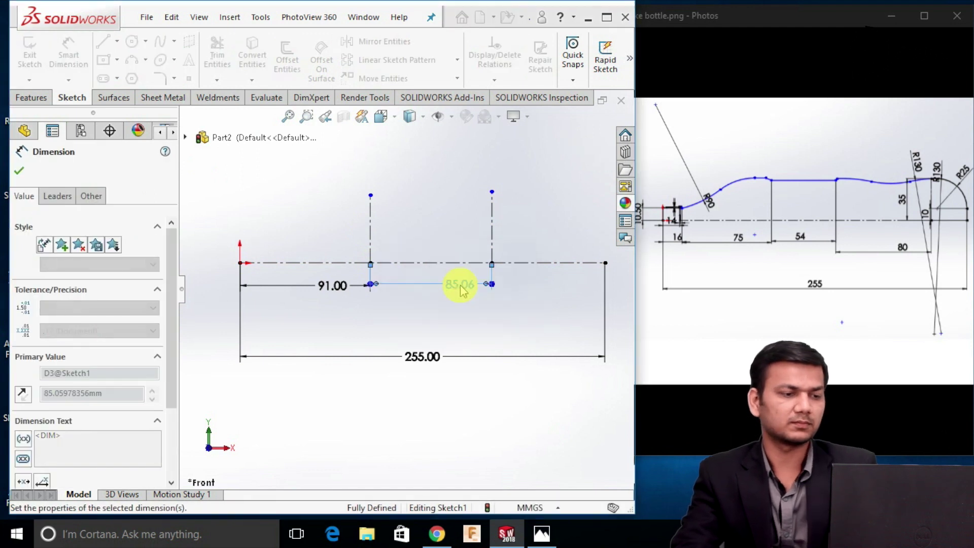
key(Escape)
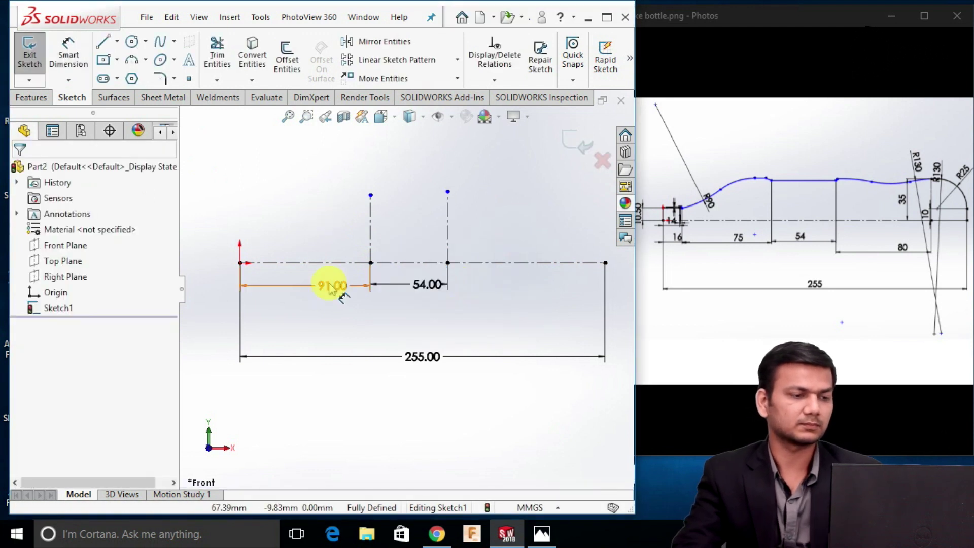
Sketch the neck outline from the origin, about 17.7 mm up and 19.6 mm across, ending in a raised collar about 3.7 mm wide.
scroll(321, 304, down, 1)
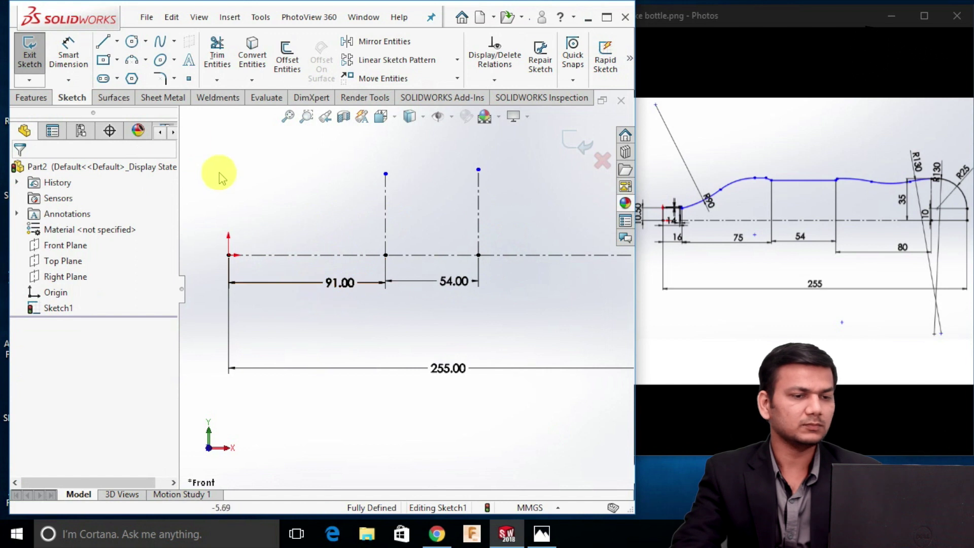
click(688, 217)
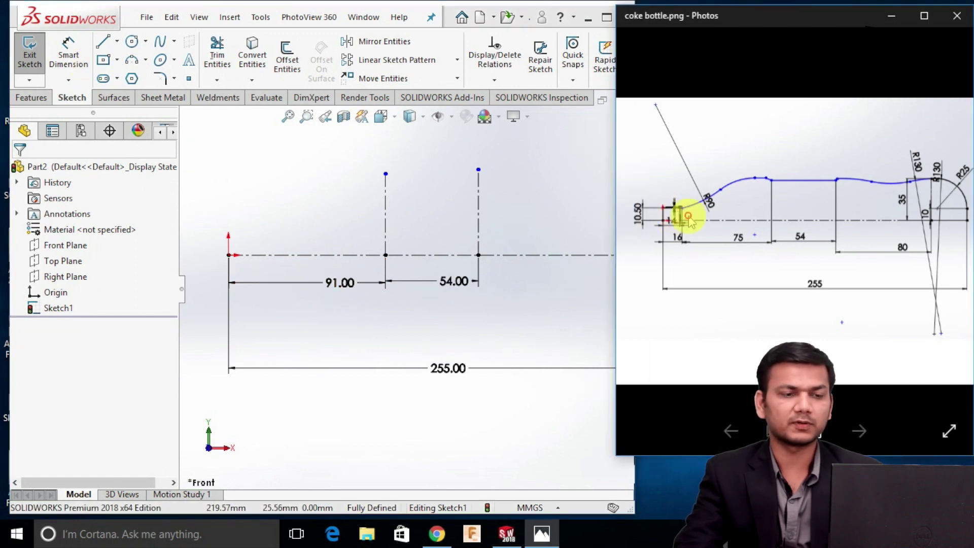
click(104, 47)
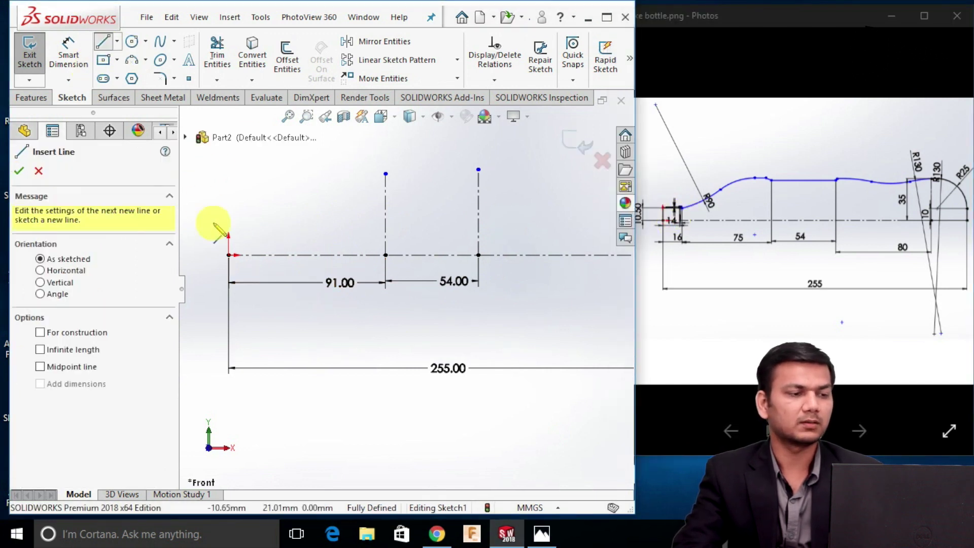
click(228, 255)
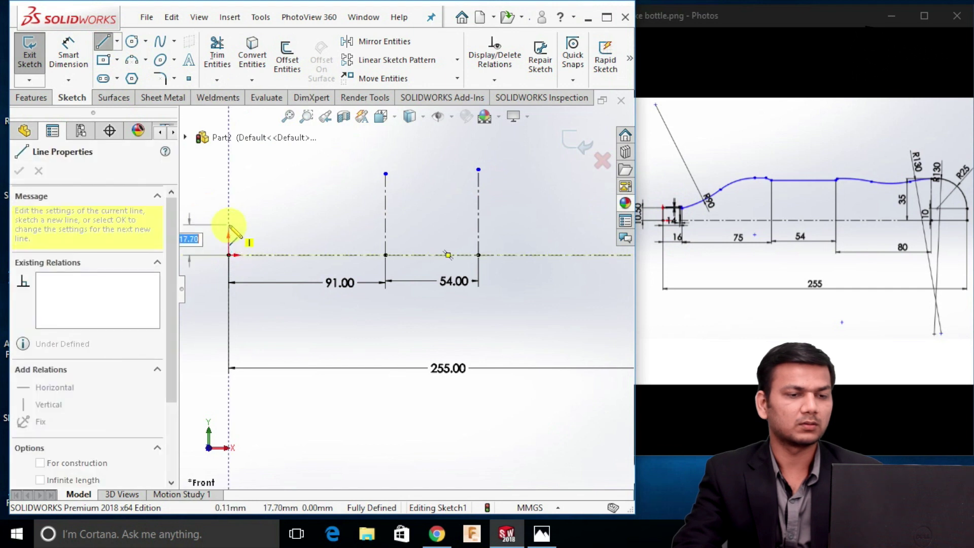
click(229, 224)
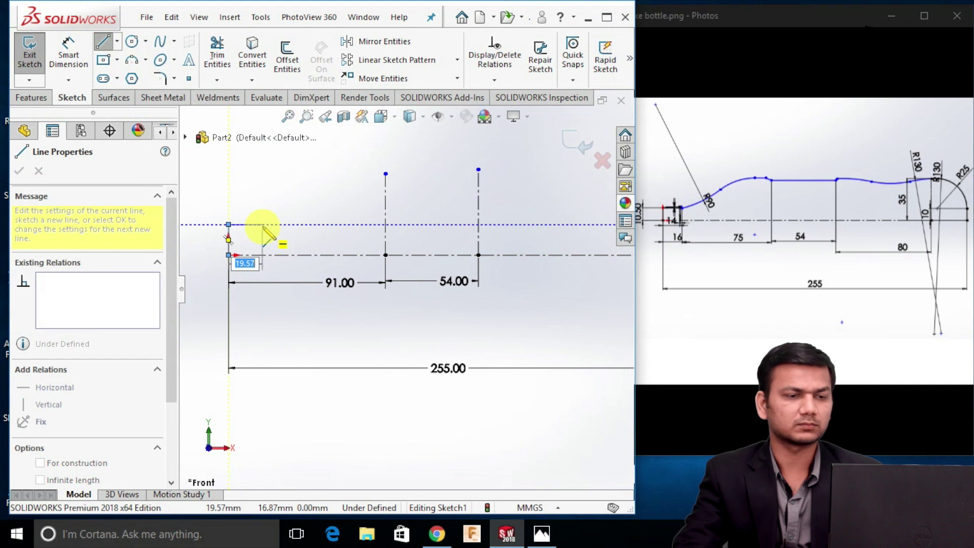
click(263, 223)
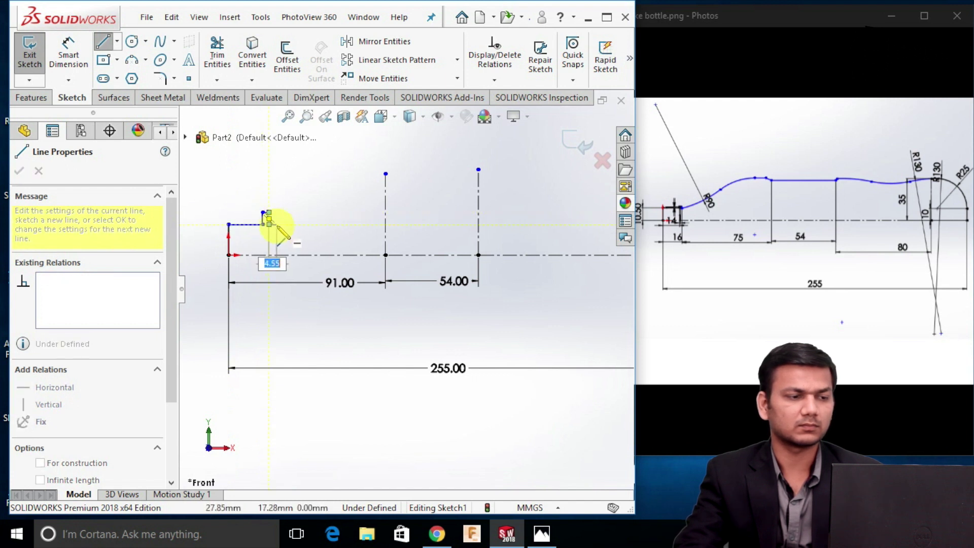
scroll(282, 228, down, 3)
key(a)
right_click(304, 242)
click(338, 249)
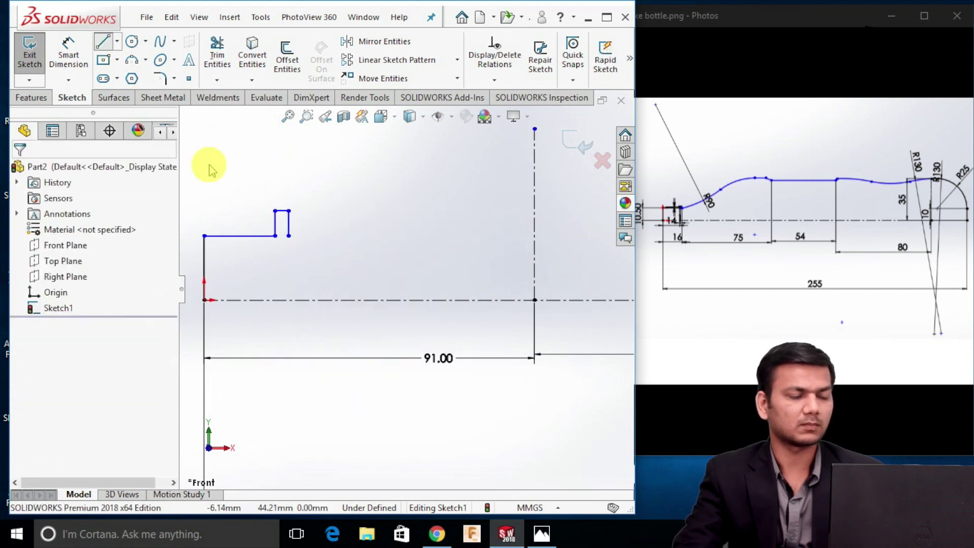
Continue the neck outline from the collar's base with a short horizontal line about 3 mm long and a short line slanting down.
key(l)
click(289, 237)
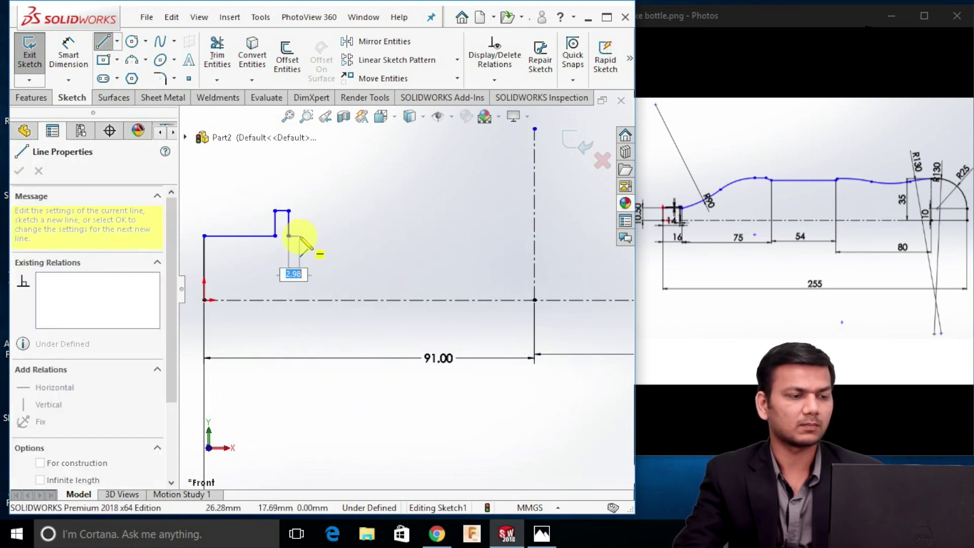
click(312, 246)
right_click(311, 246)
click(341, 254)
Dimension the vertical line at the origin so that the neck radius is 10.50 mm.
scroll(341, 254, up, 3)
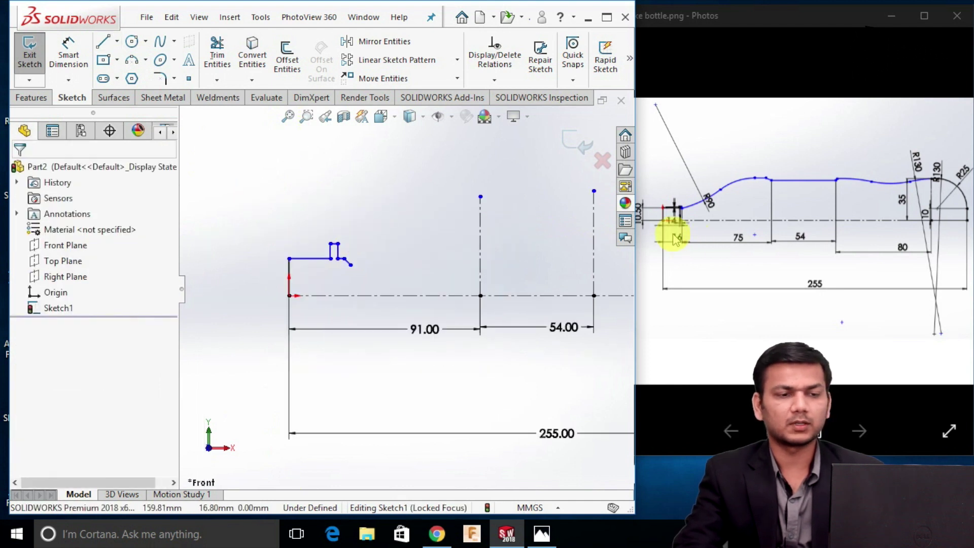
click(68, 53)
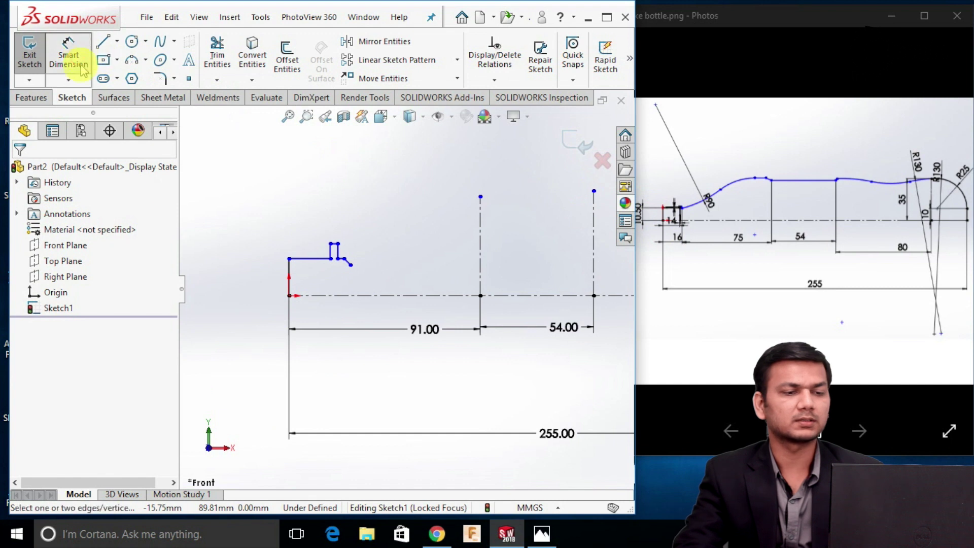
click(672, 237)
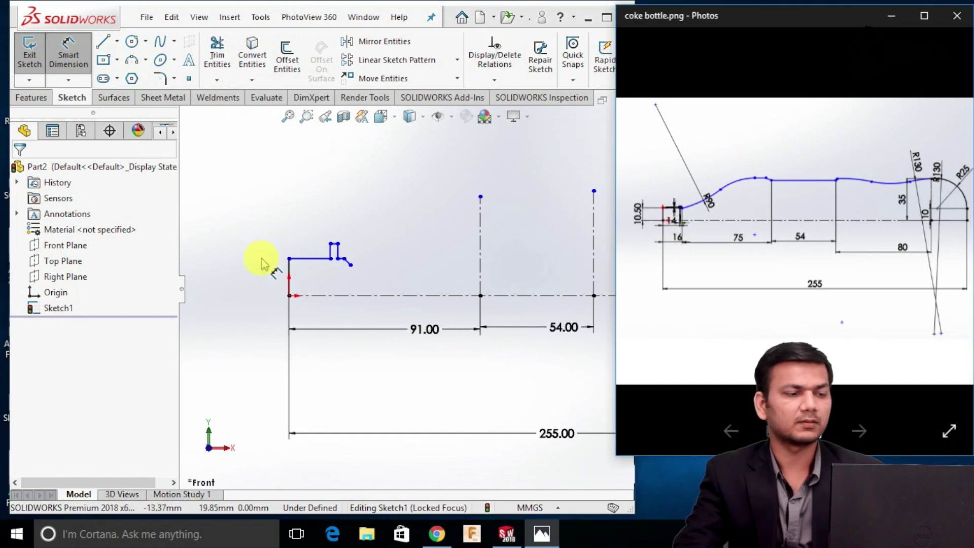
click(291, 278)
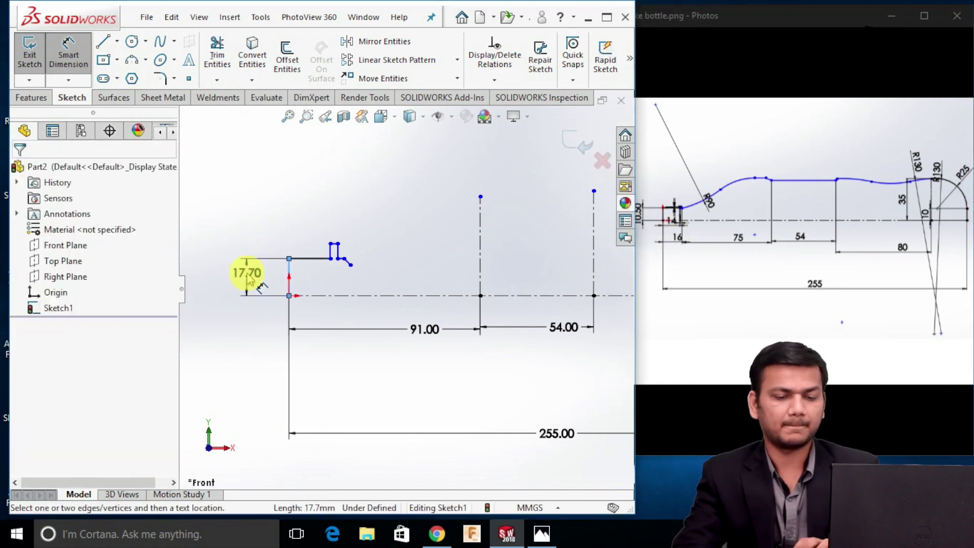
click(247, 277)
text(10.50)
key(Return)
key(Escape)
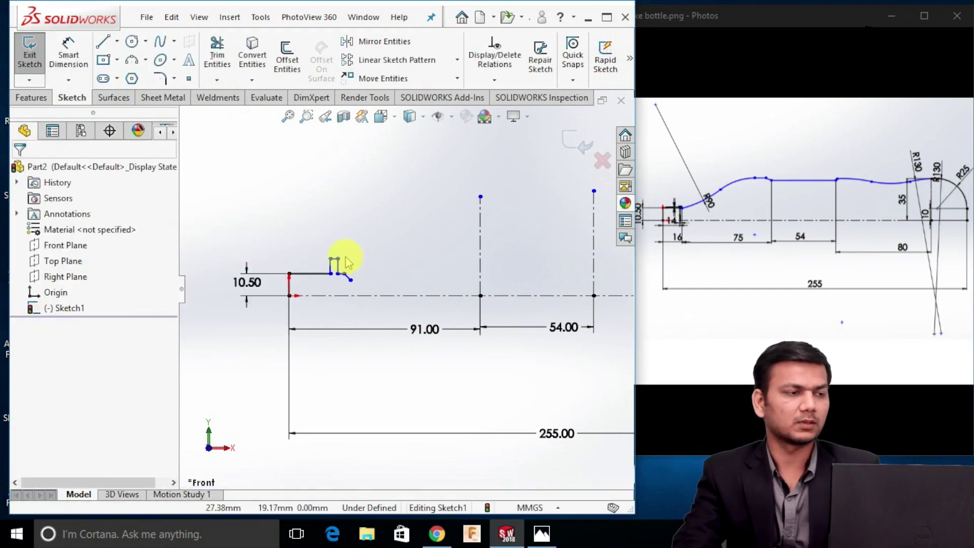
Dimension the top edge of the neck collar with a width of 1 mm.
scroll(328, 255, down, 4)
click(69, 49)
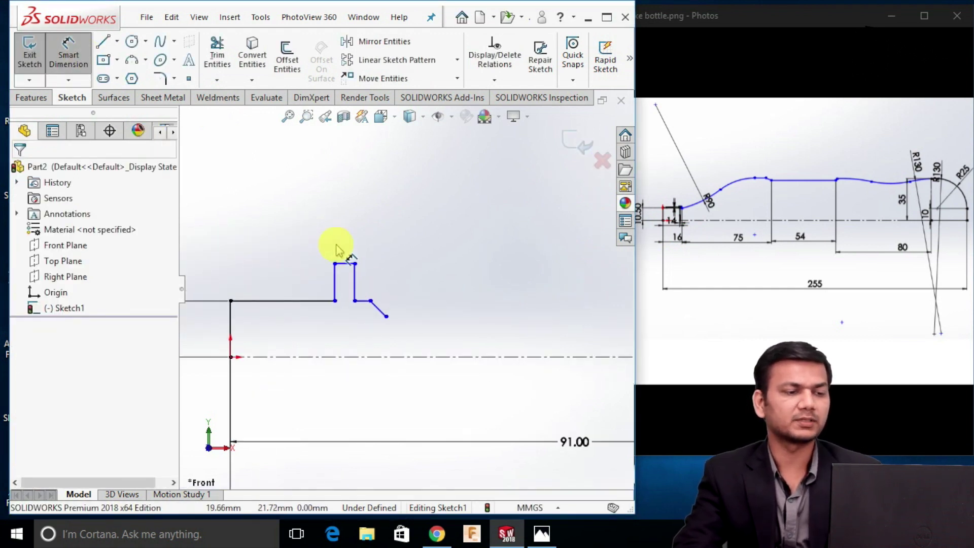
click(345, 264)
click(347, 230)
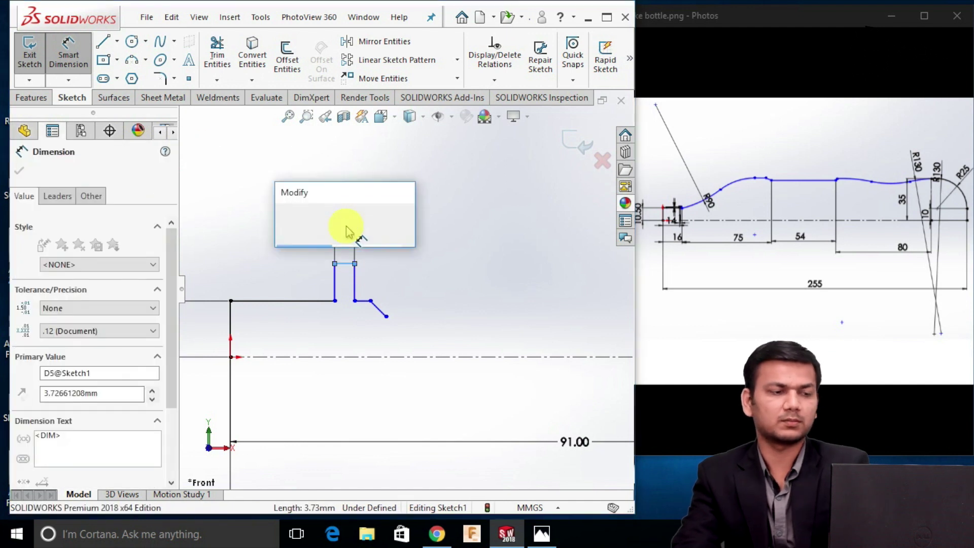
key(Return)
key(Escape)
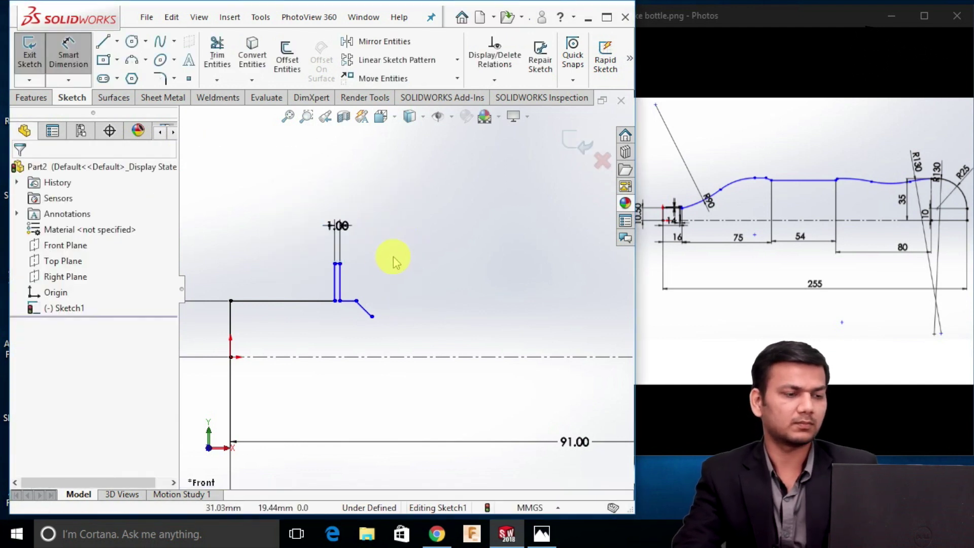
Dimension the horizontal distance from the origin to the lower end of the slanted line as 16 mm.
scroll(356, 323, down, 1)
scroll(343, 311, up, 2)
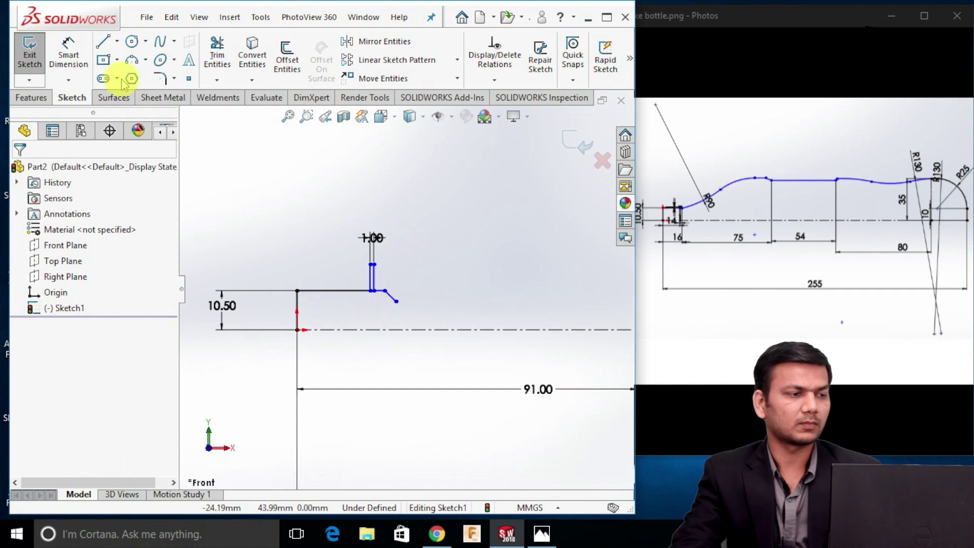
click(67, 72)
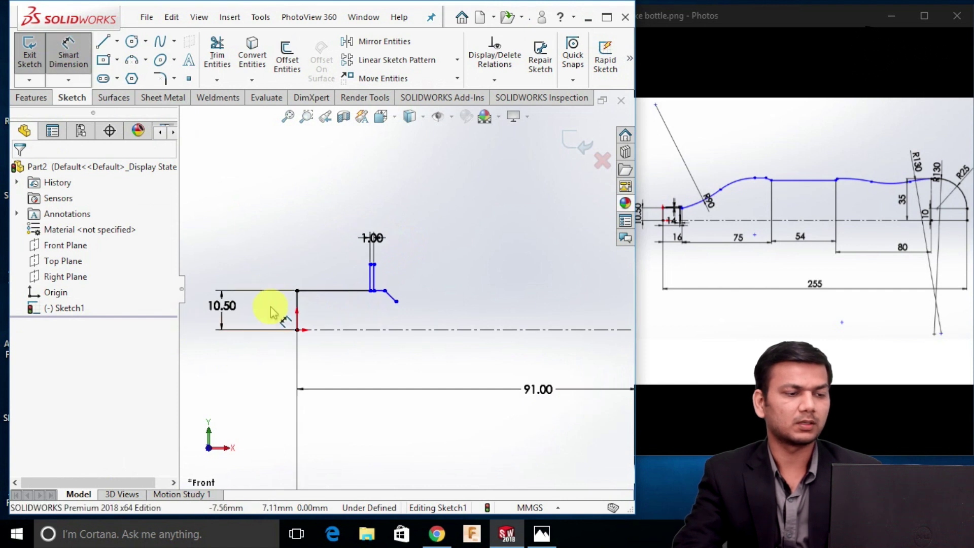
click(297, 331)
click(396, 302)
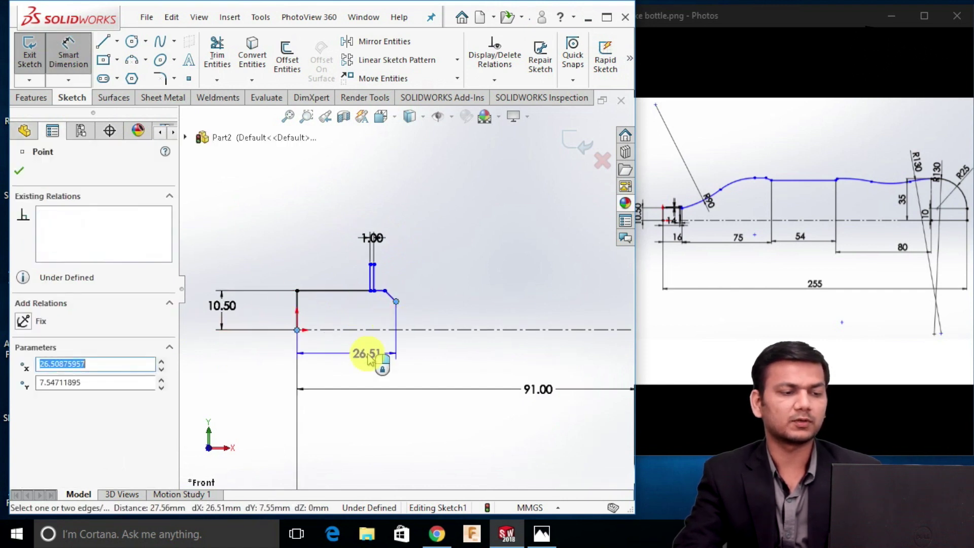
click(378, 364)
text(16)
key(Return)
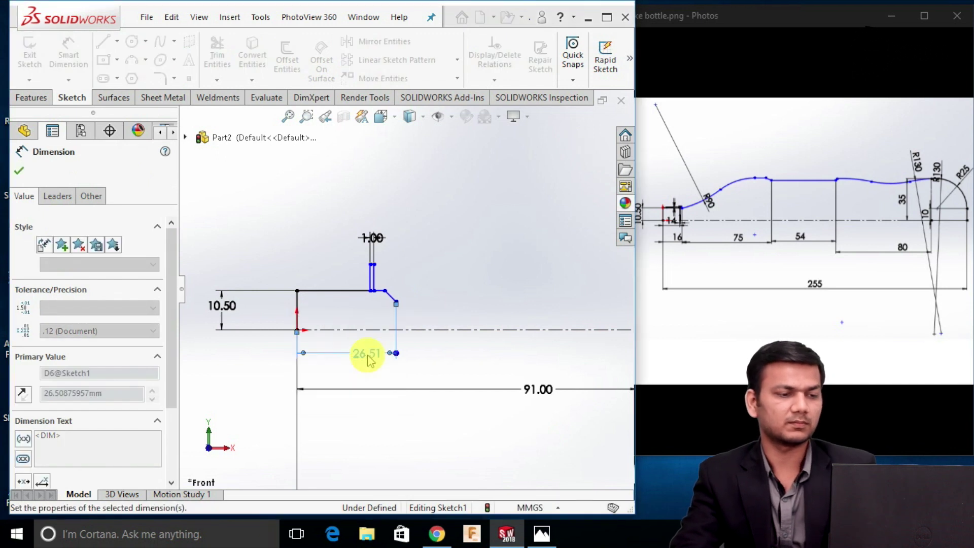
key(Escape)
Move the collar's lower corners back onto the neck line so the collar sits between the origin and the slanted line.
scroll(327, 289, down, 6)
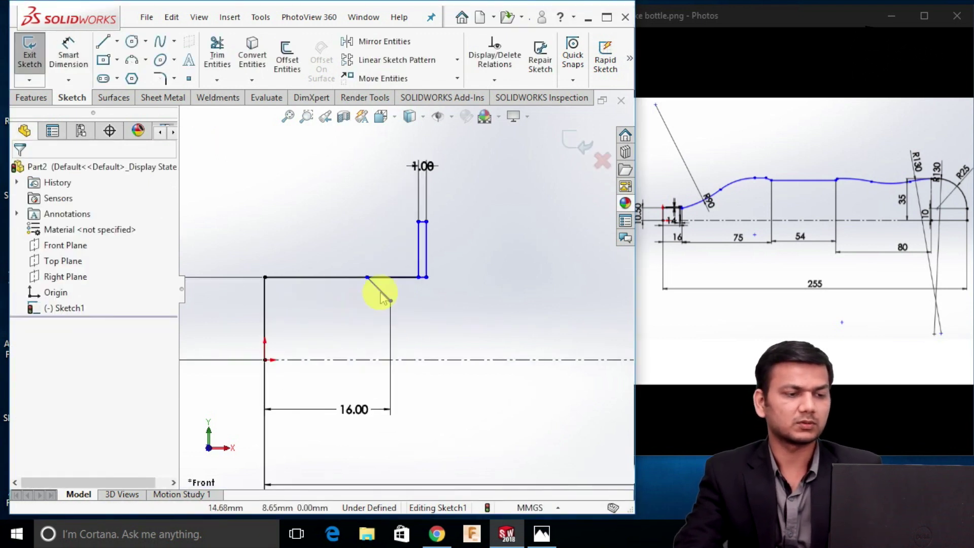
drag(454, 263, 231, 272)
scroll(254, 282, up, 3)
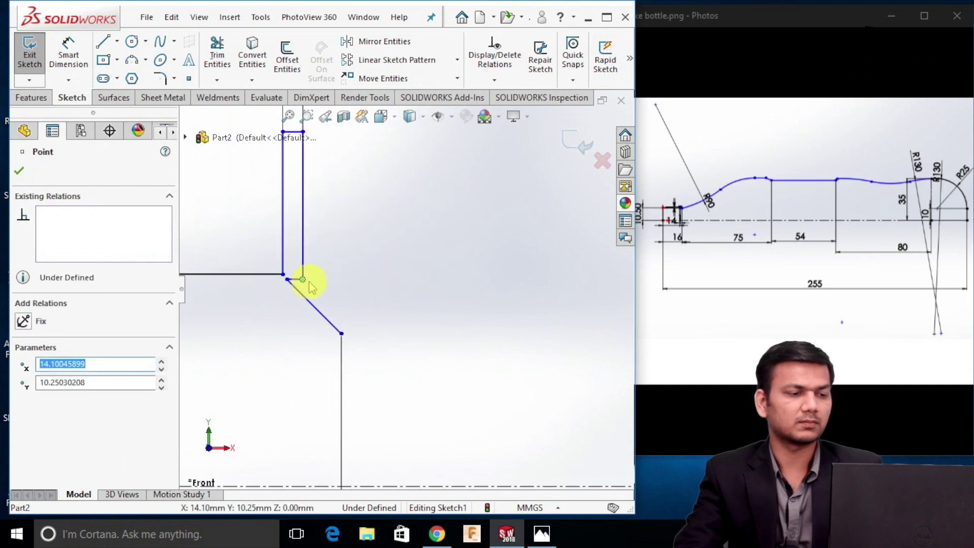
scroll(408, 292, up, 3)
scroll(342, 288, down, 3)
mouse_move(344, 280)
mouse_down()
mouse_move(312, 285)
mouse_move(358, 278)
mouse_move(306, 278)
mouse_up()
click(387, 257)
scroll(311, 275, down, 4)
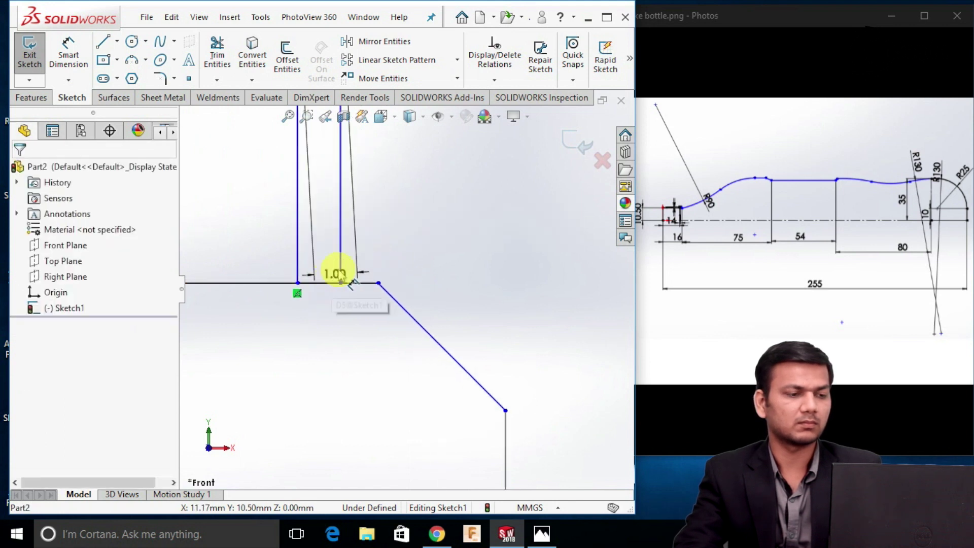
Move the 1 mm width dimension above the collar and make the collar's top edge horizontal.
scroll(405, 289, up, 3)
drag(369, 279, 381, 150)
scroll(412, 211, up, 3)
scroll(412, 211, up, 2)
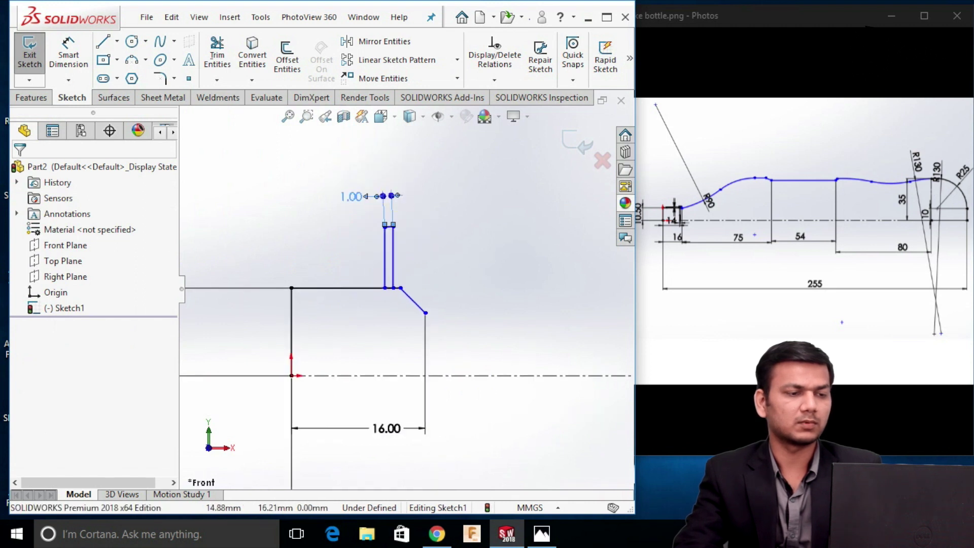
scroll(370, 218, down, 3)
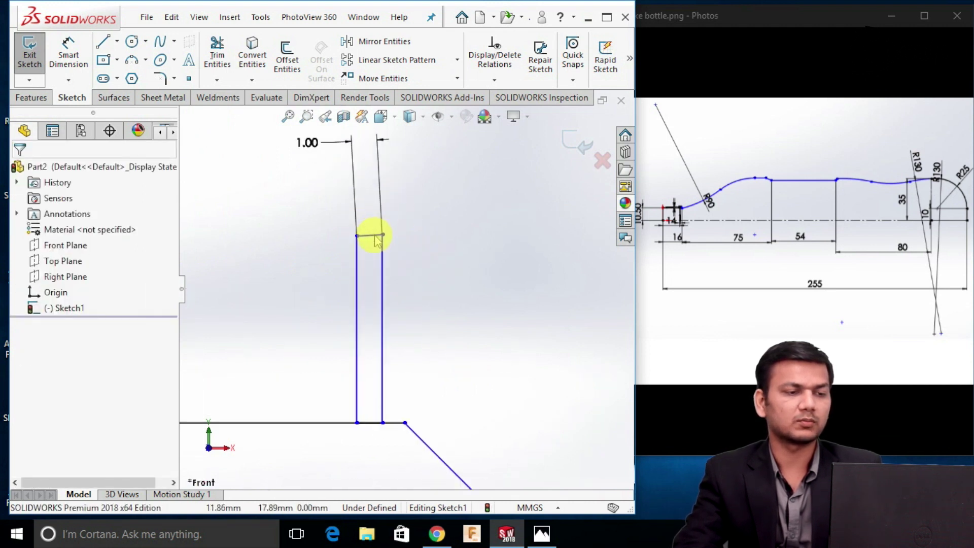
click(373, 235)
click(415, 175)
click(419, 358)
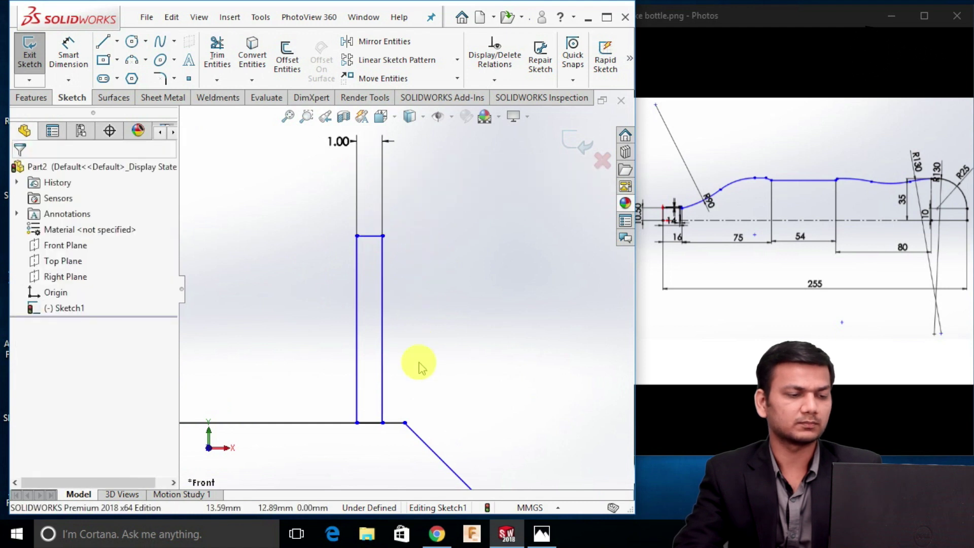
Trim away the line segment between the collar's two vertical sides at its base.
scroll(398, 392, down, 4)
scroll(377, 358, down, 3)
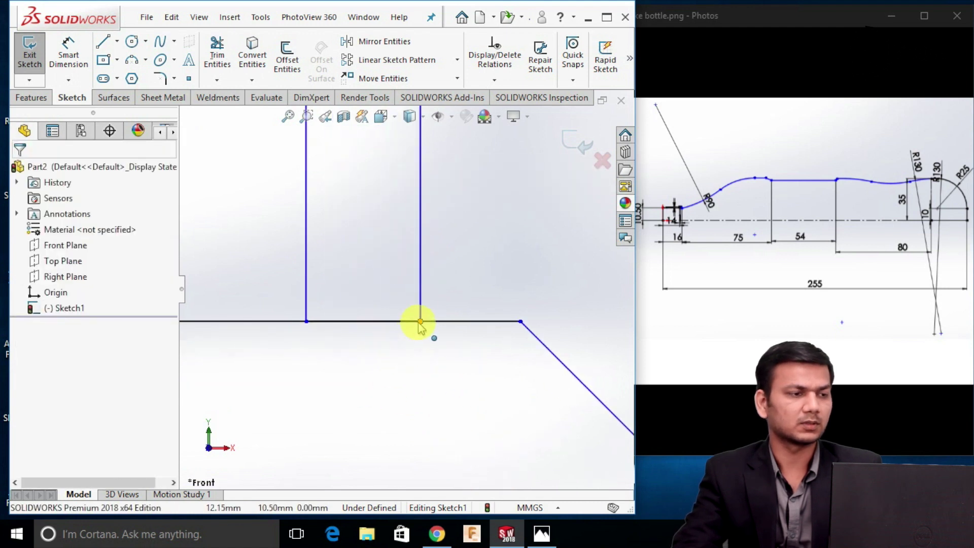
click(217, 55)
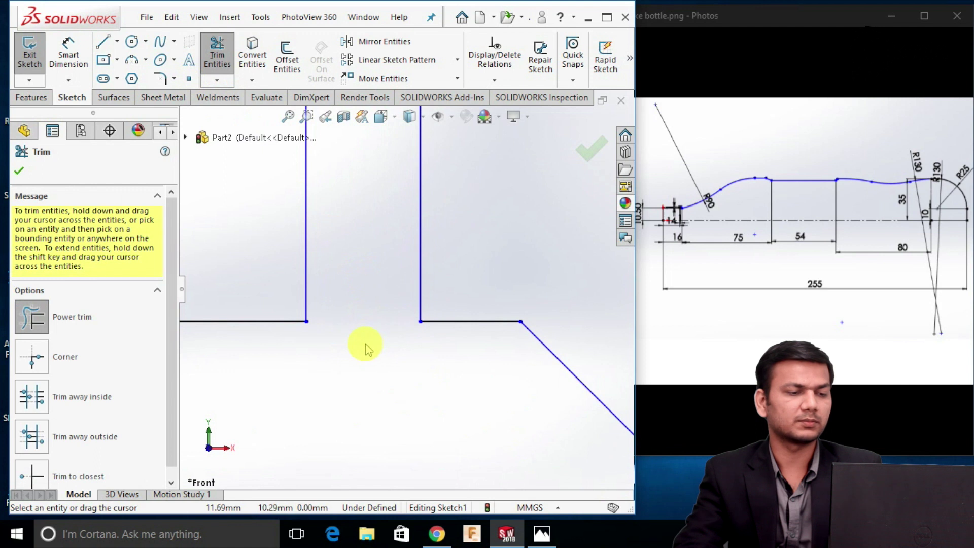
key(Escape)
scroll(365, 347, up, 5)
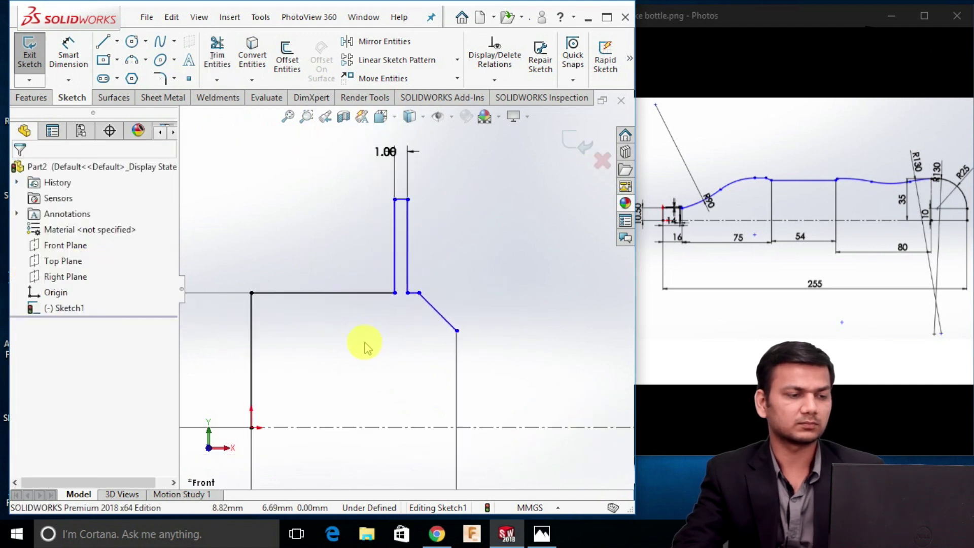
scroll(411, 322, up, 3)
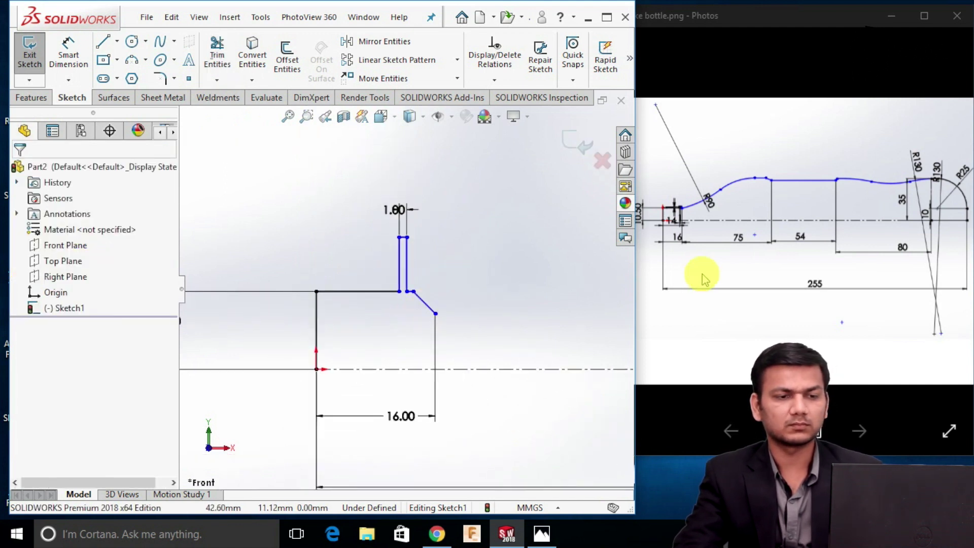
Shorten the neck collar by moving its top edge down to a height of about 2.1 mm.
click(704, 243)
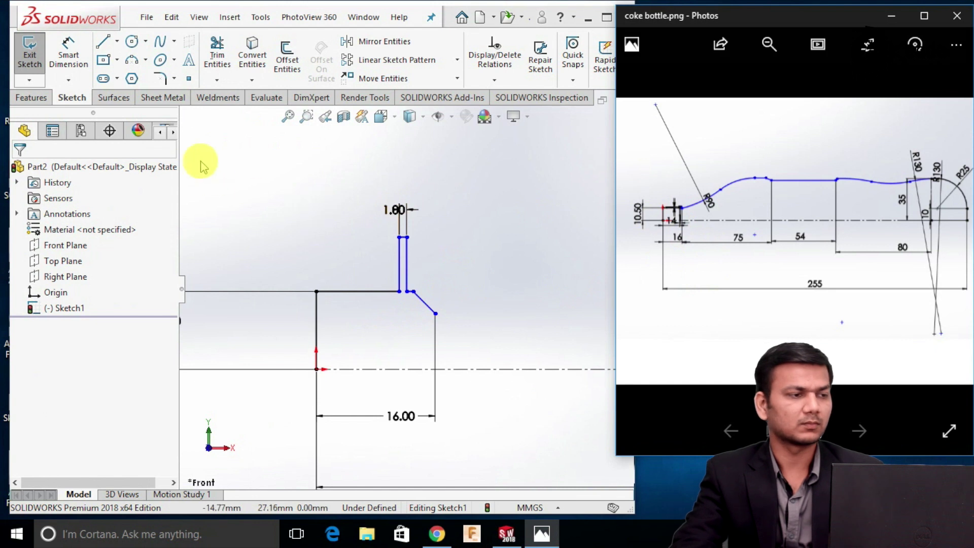
scroll(391, 233, down, 3)
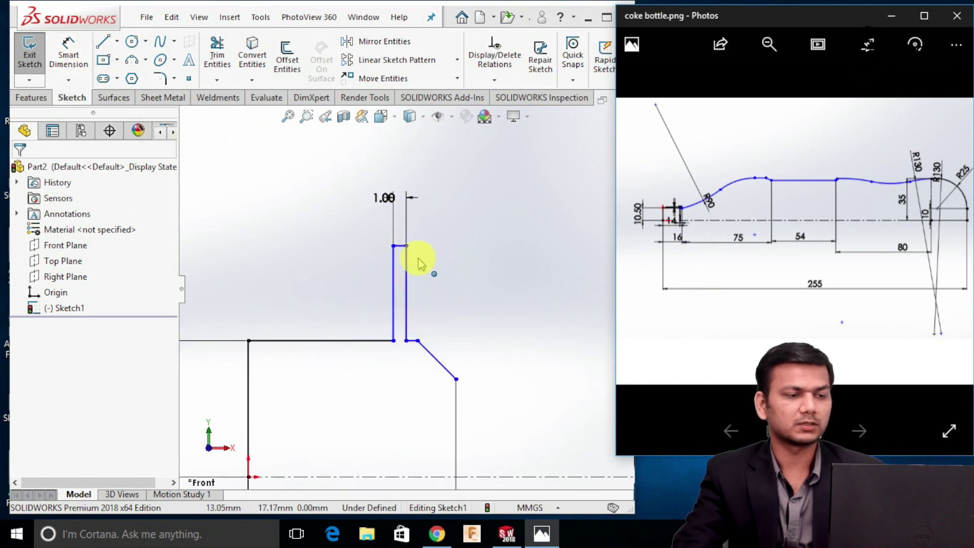
scroll(398, 249, down, 3)
drag(397, 242, 396, 358)
click(462, 379)
scroll(456, 387, up, 6)
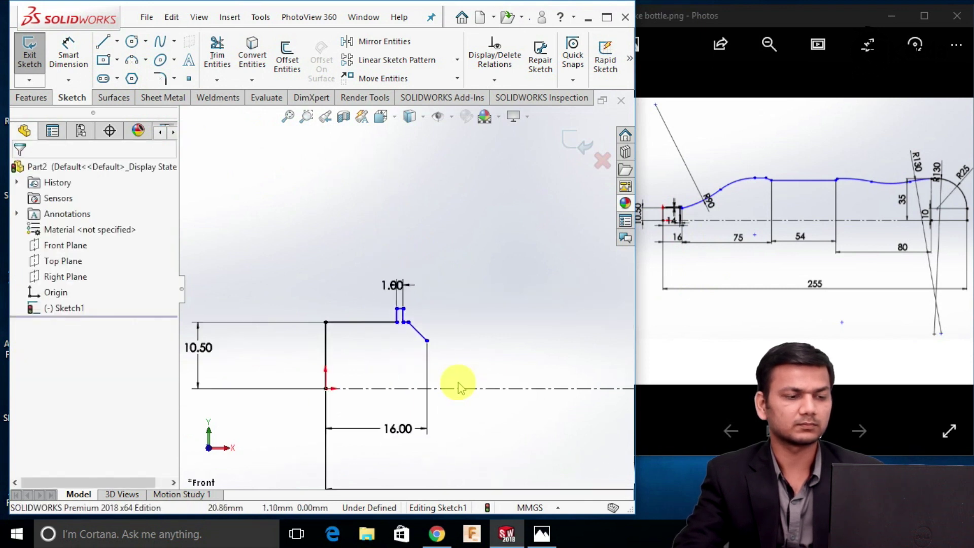
Try to dimension the horizontal distance from the origin to the collar's nearer base corner as 14 mm.
click(67, 57)
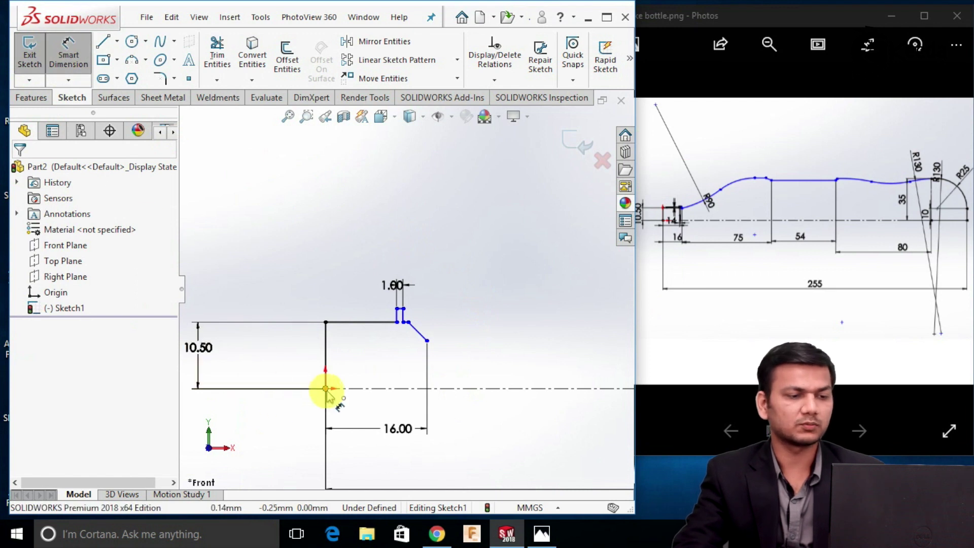
click(326, 389)
scroll(391, 373, up, 3)
click(401, 286)
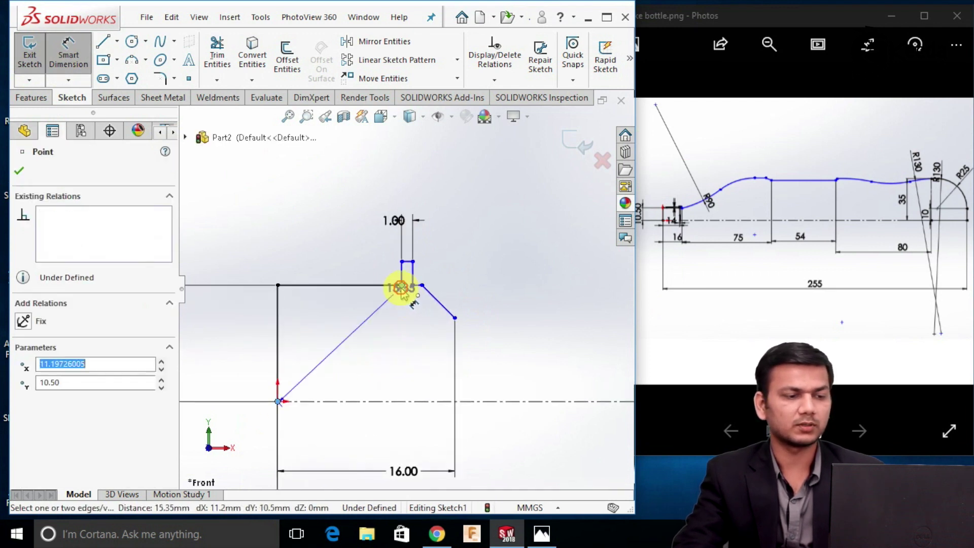
click(357, 433)
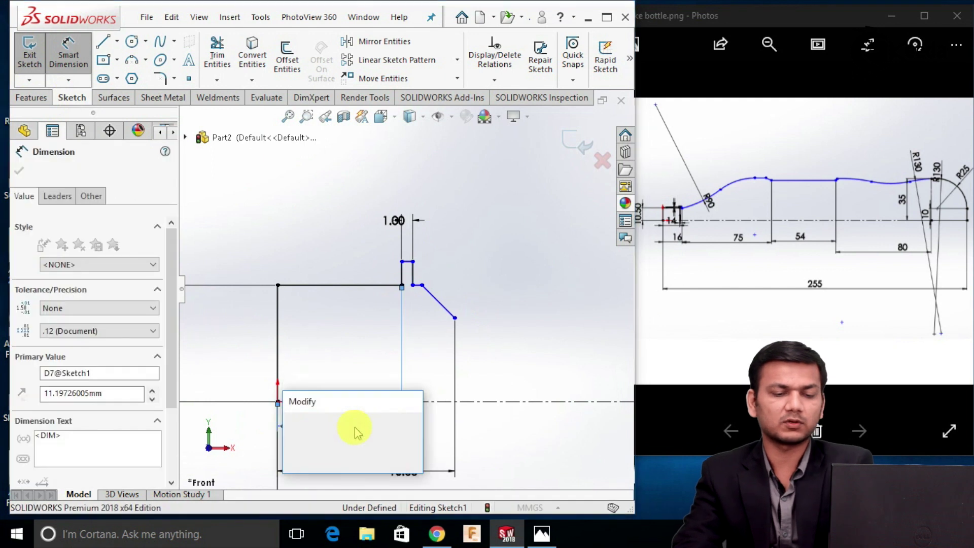
text(14)
key(Return)
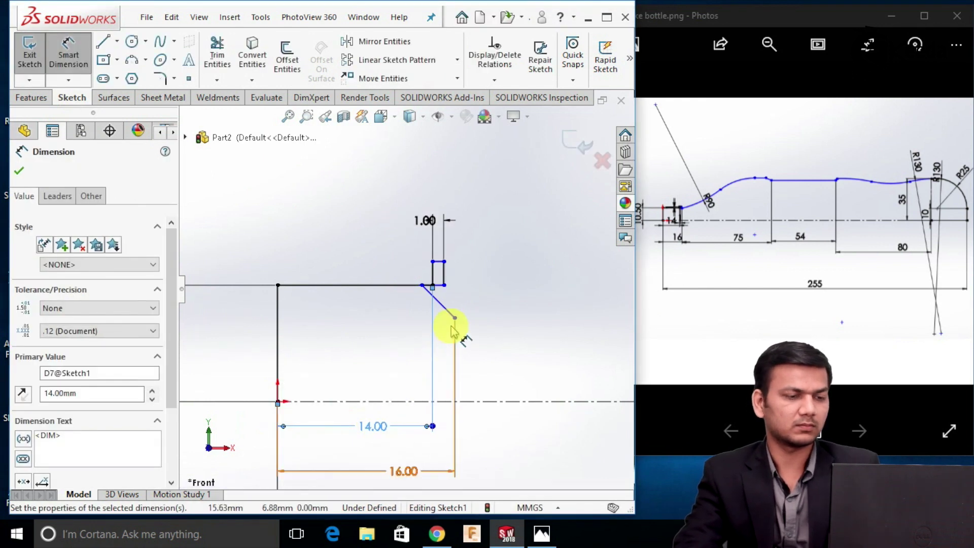
key(Escape)
Undo the 14 mm dimension between the origin and the collar's base corner.
double_click(376, 427)
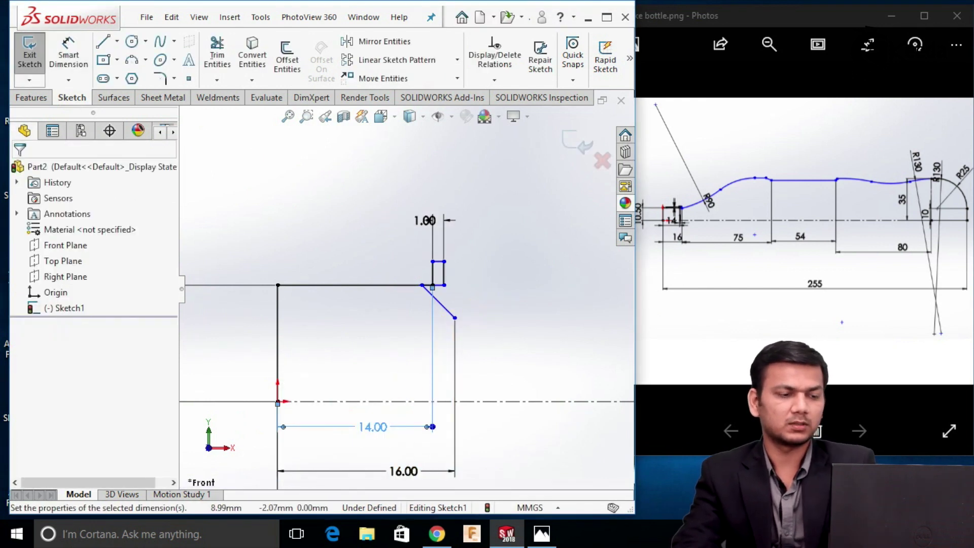
click(534, 325)
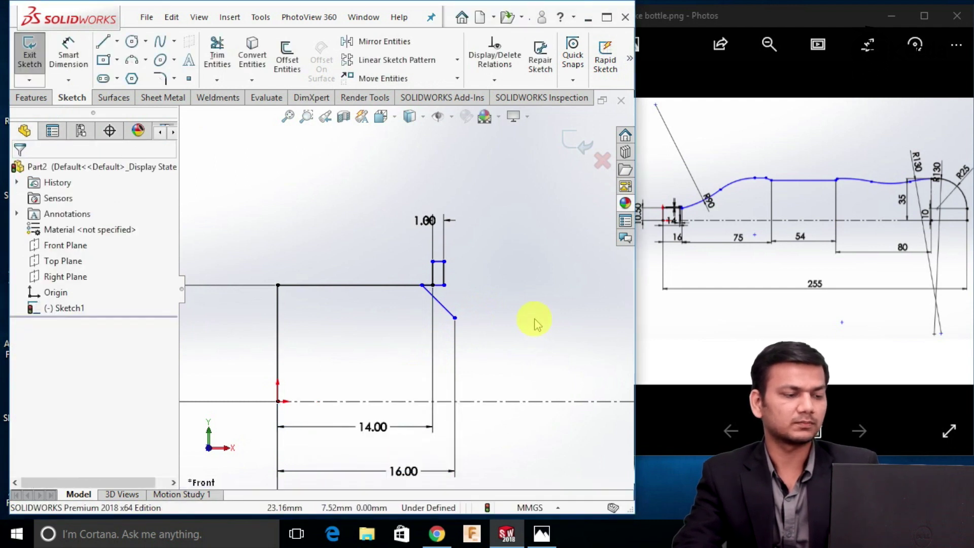
key(ctrl+z)
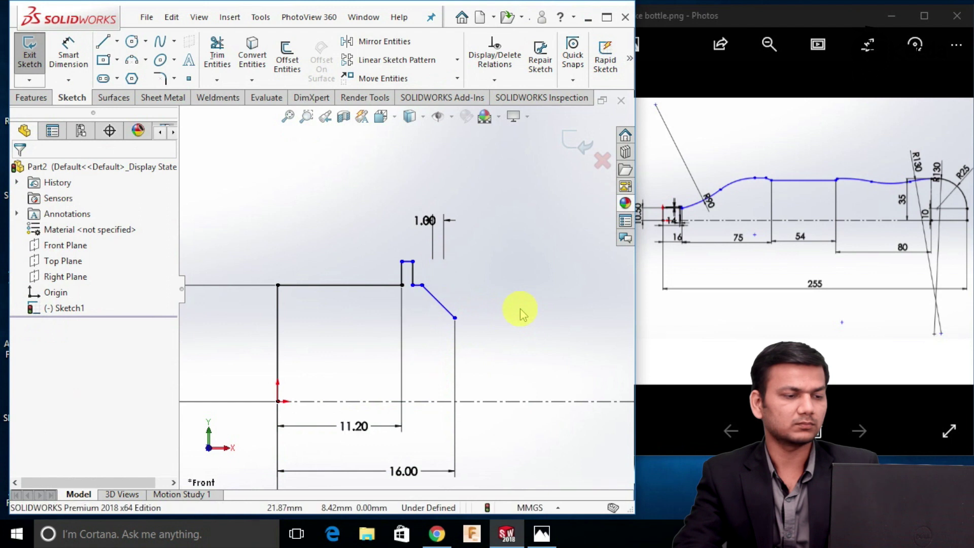
key(ctrl+z)
Dimension the horizontal distance from the origin to the upper end of the slanted line as 14 mm.
click(67, 58)
click(278, 401)
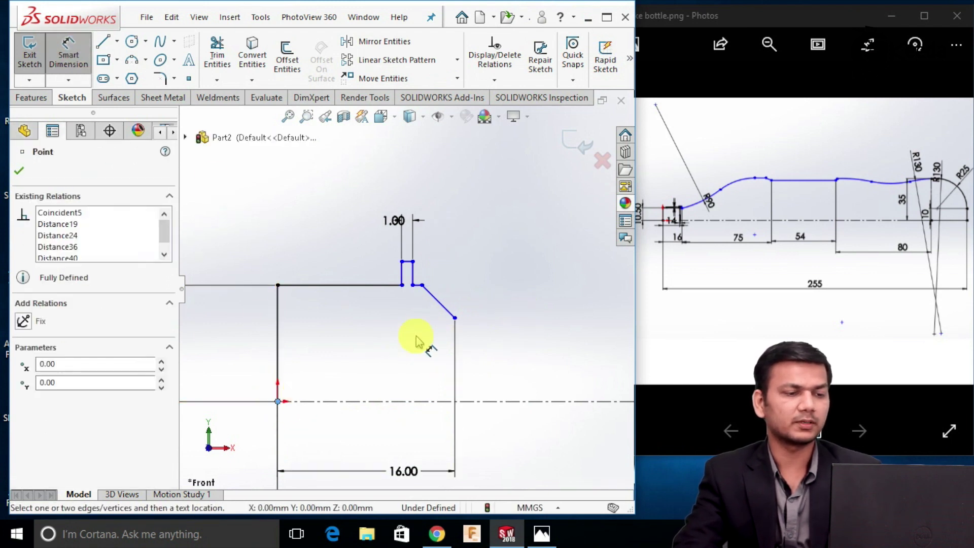
click(423, 286)
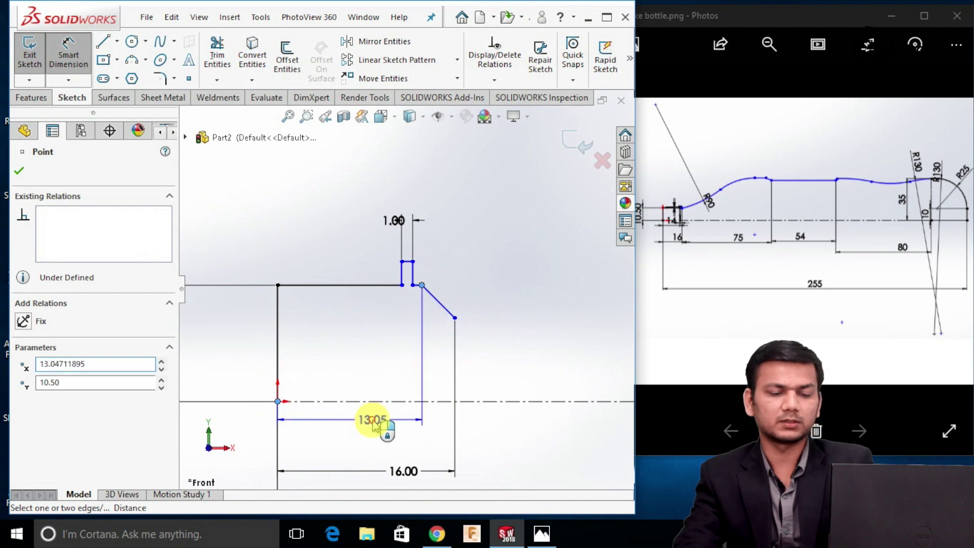
click(374, 422)
text(14)
key(Return)
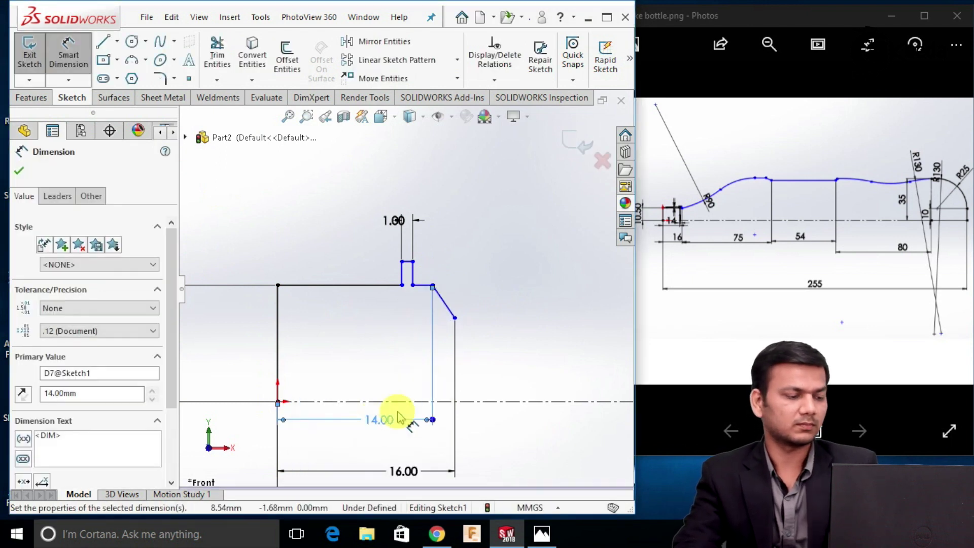
key(Escape)
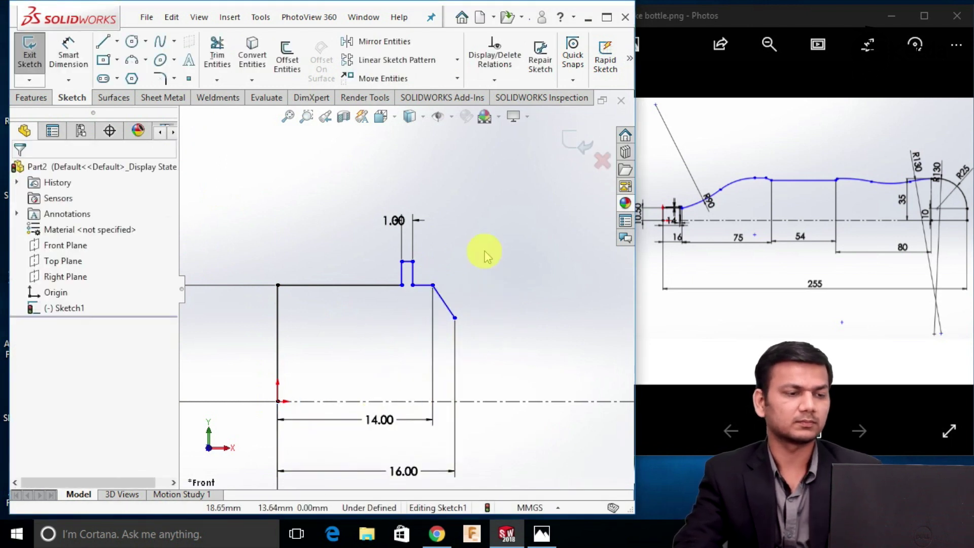
Dimension the collar's vertical side with a height of 1.5 mm.
click(72, 59)
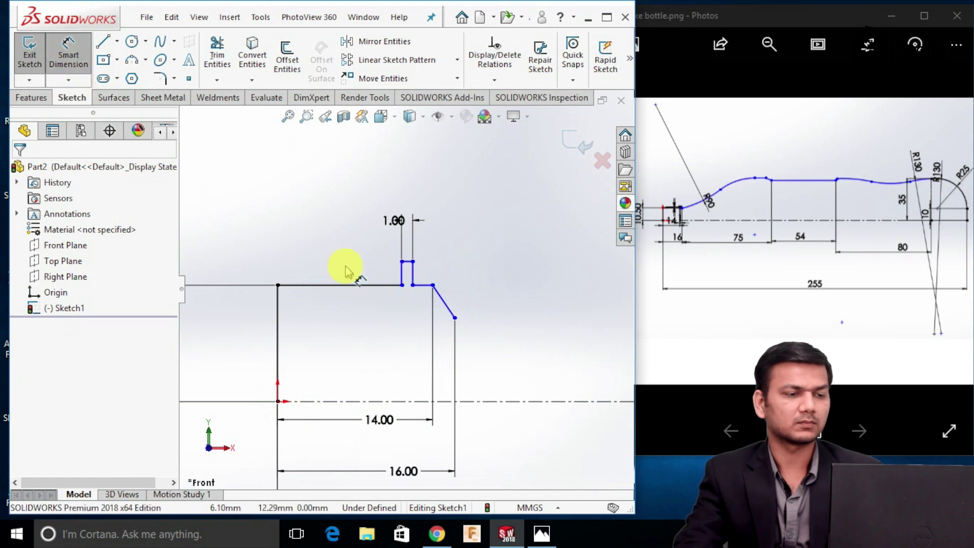
click(401, 278)
click(376, 275)
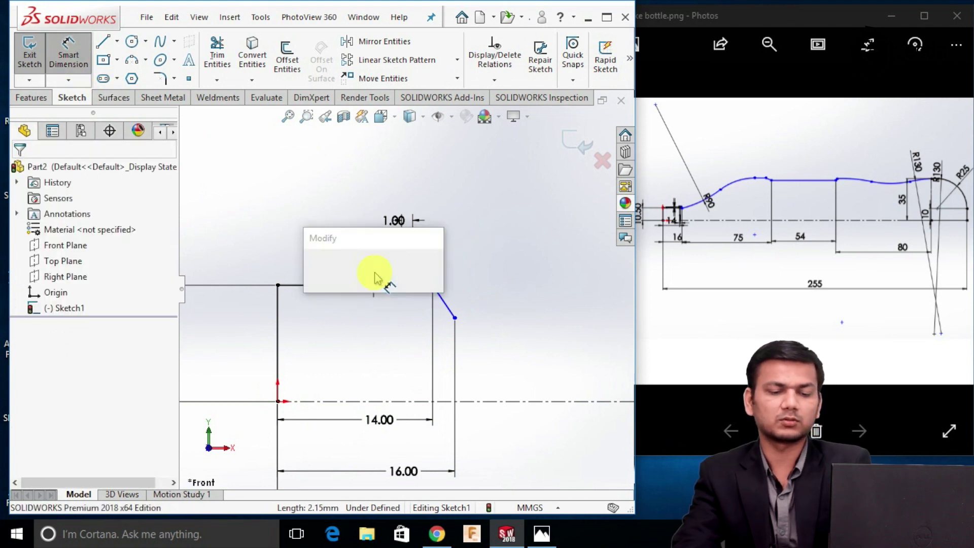
text(1.5)
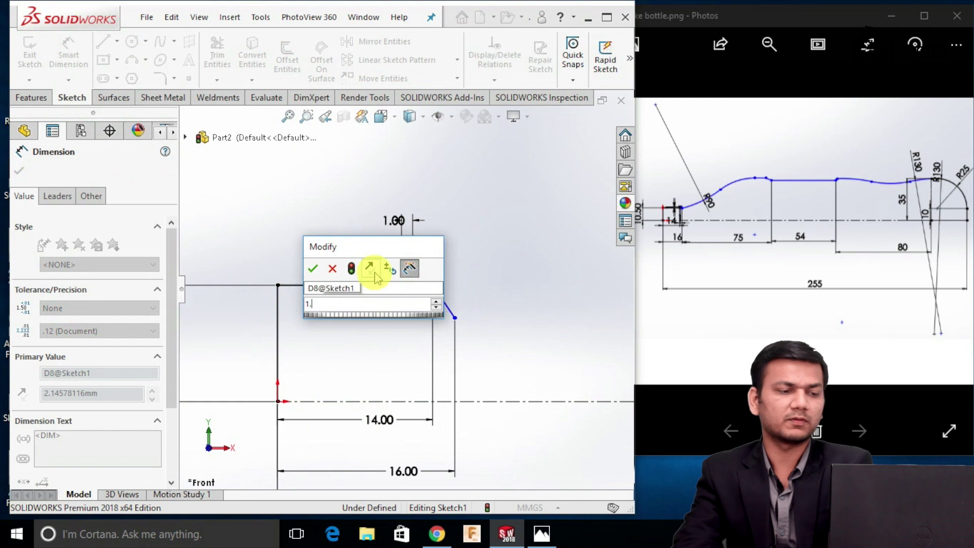
key(Return)
key(Escape)
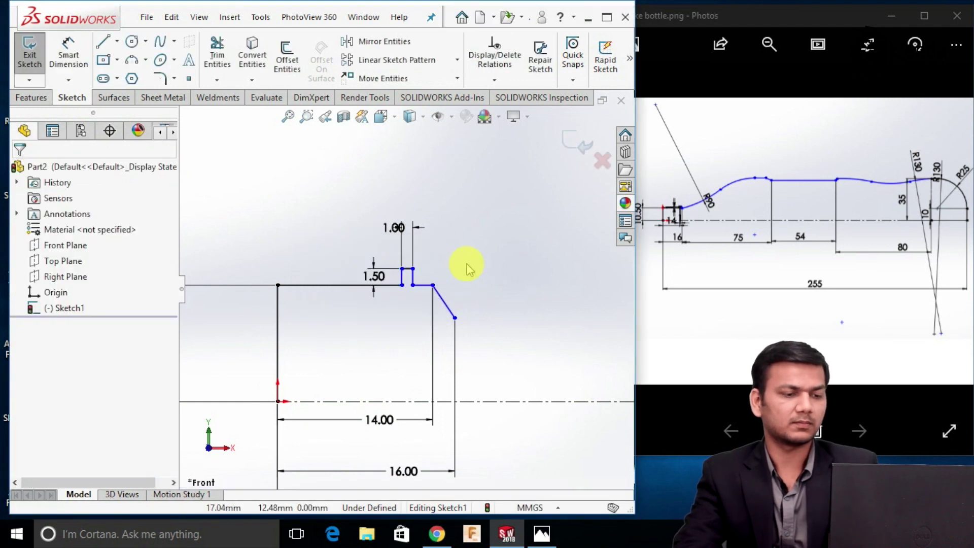
Sketch a three-point arc from the lower end of the slanted neck line, rising away from the neck, with a radius of 90 mm.
scroll(474, 297, up, 2)
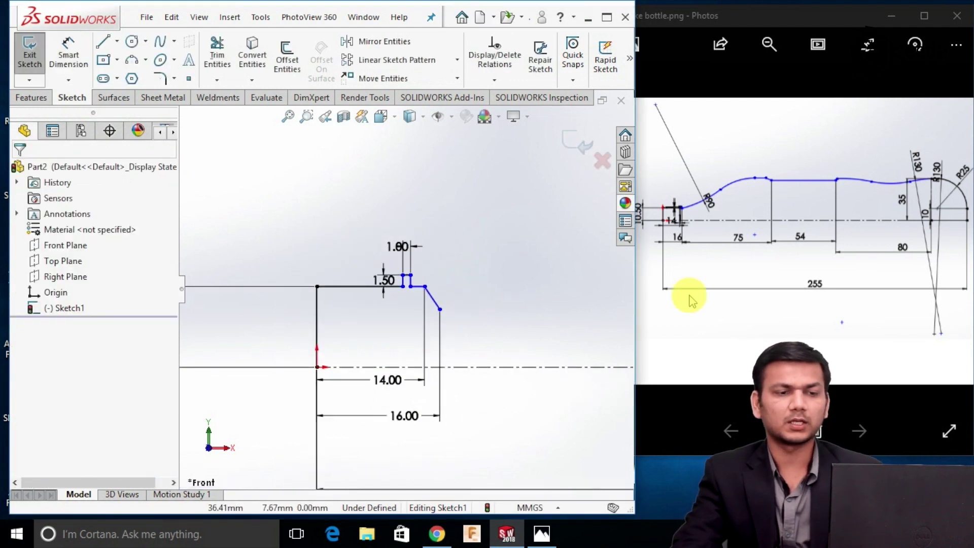
scroll(708, 208, up, 1)
scroll(698, 203, up, 1)
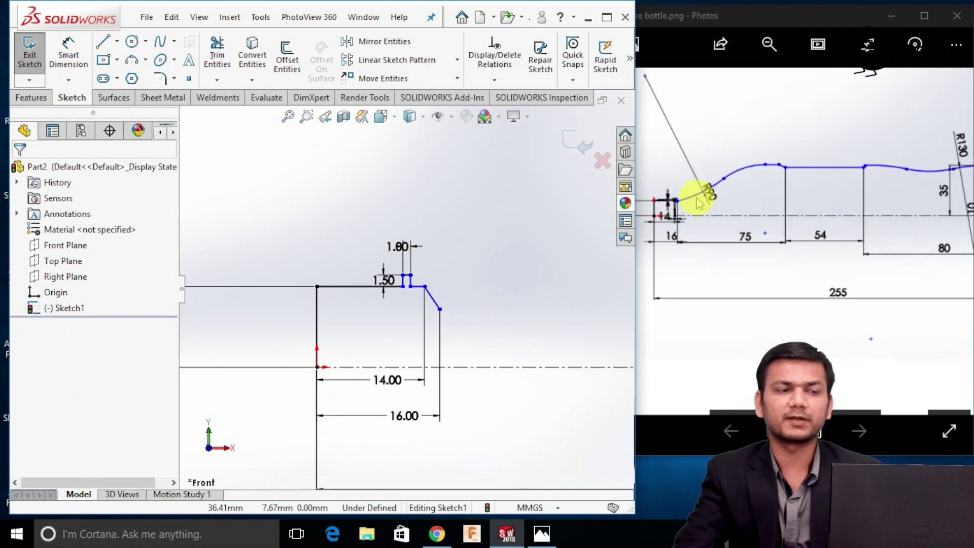
click(138, 60)
scroll(465, 308, down, 1)
scroll(465, 309, up, 2)
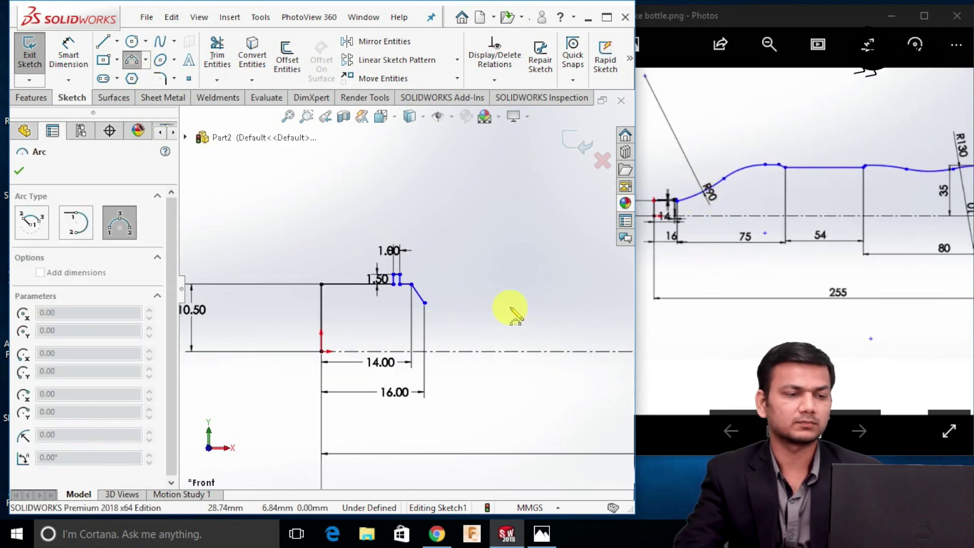
scroll(521, 305, down, 1)
click(400, 303)
click(528, 272)
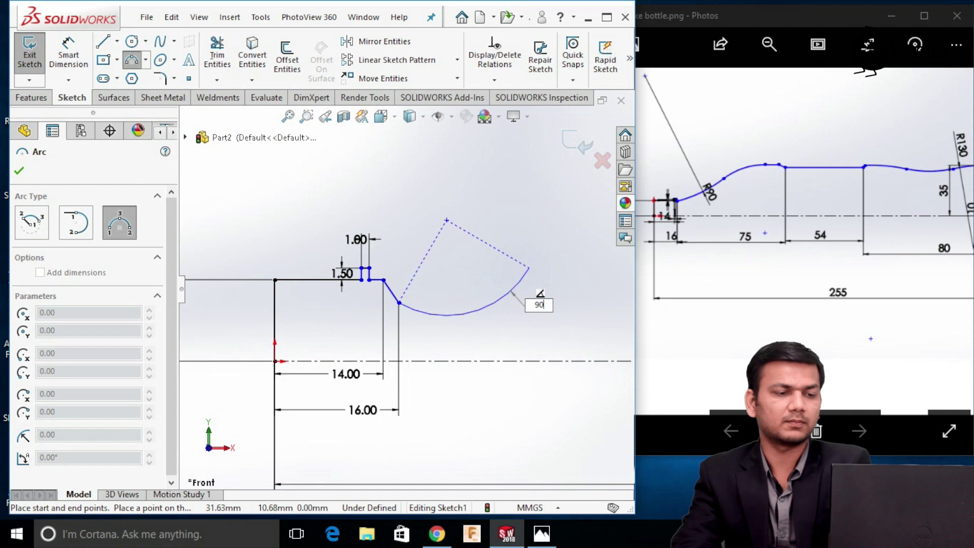
text(90)
key(Return)
right_click(532, 281)
click(555, 290)
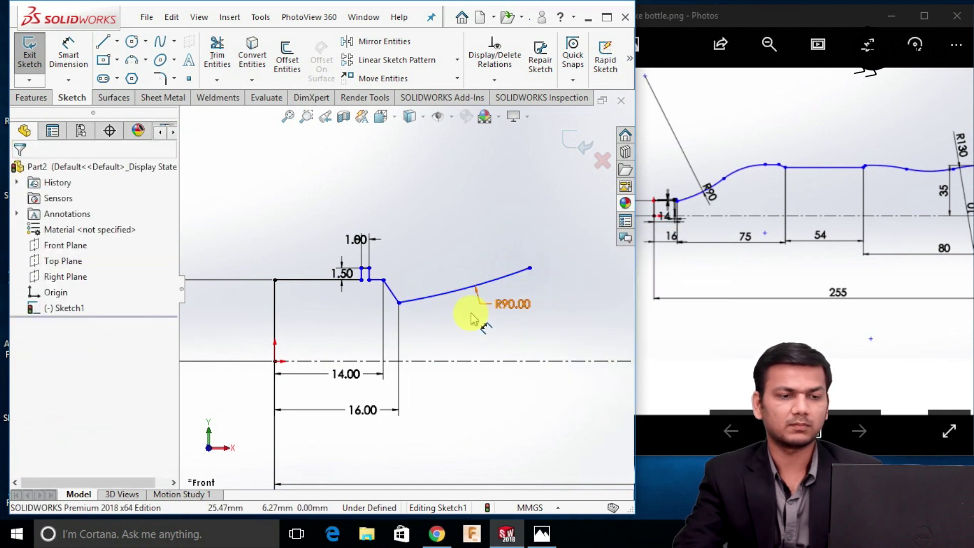
Stretch the free end of the R90 arc outward to about X 57 mm, Y 28 mm.
scroll(424, 310, down, 3)
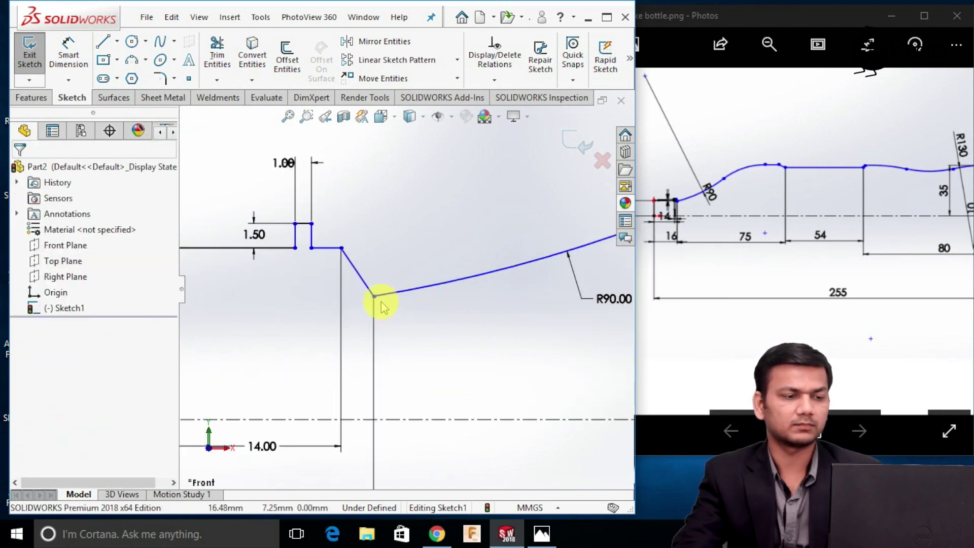
scroll(377, 300, up, 2)
scroll(530, 289, up, 2)
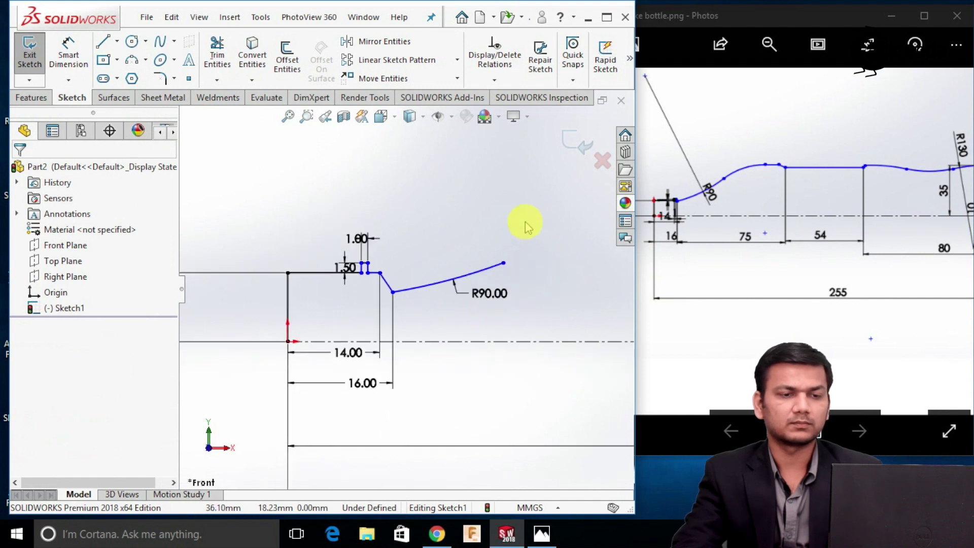
scroll(556, 268, up, 2)
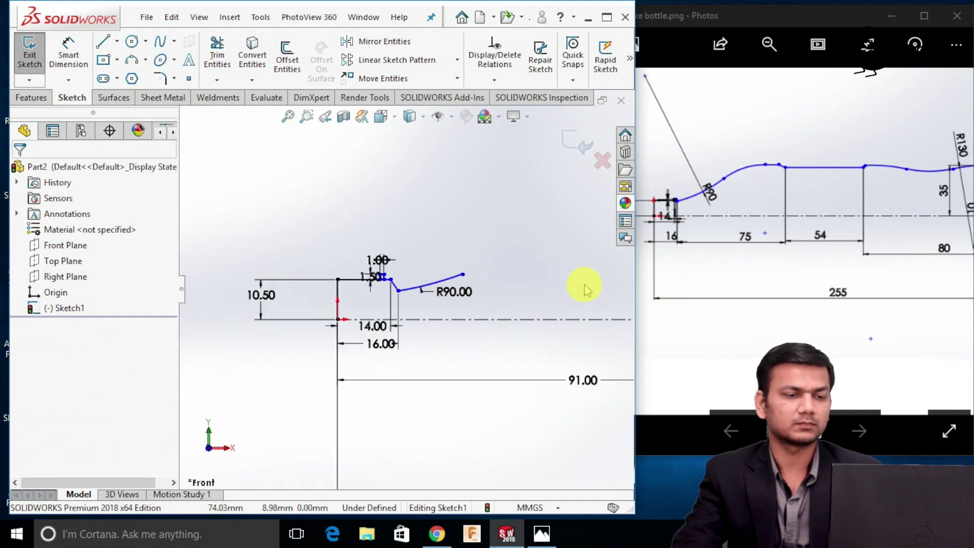
scroll(553, 247, down, 1)
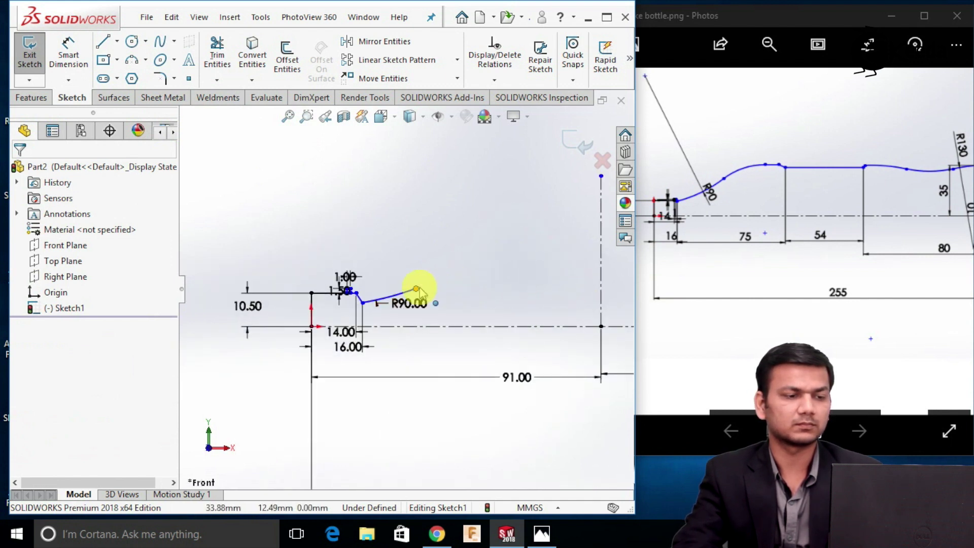
drag(431, 285, 496, 239)
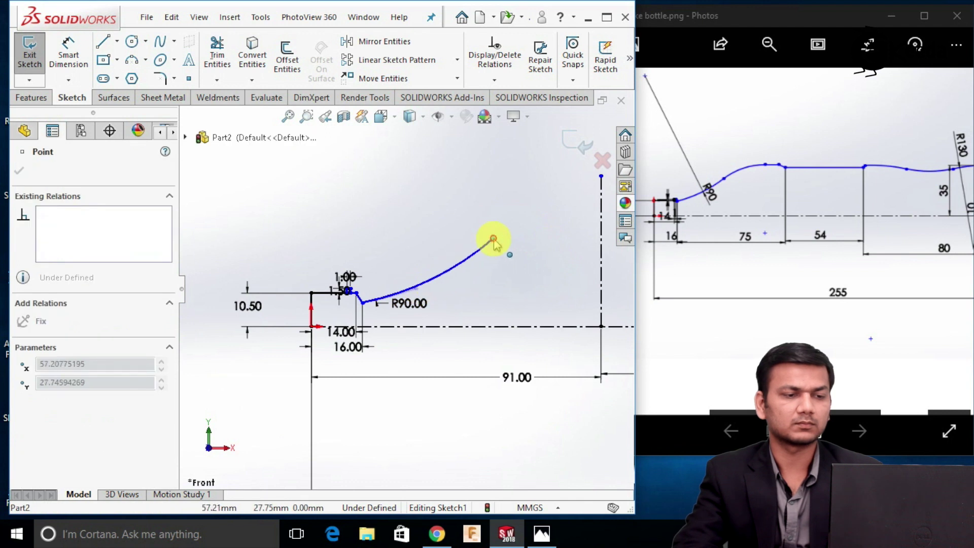
click(531, 271)
Sketch an outward-bulging three-point arc from the R90 arc's free end to a point about 42 mm above the centreline, just before the first vertical construction line.
scroll(531, 271, up, 1)
scroll(548, 248, up, 2)
scroll(557, 235, down, 1)
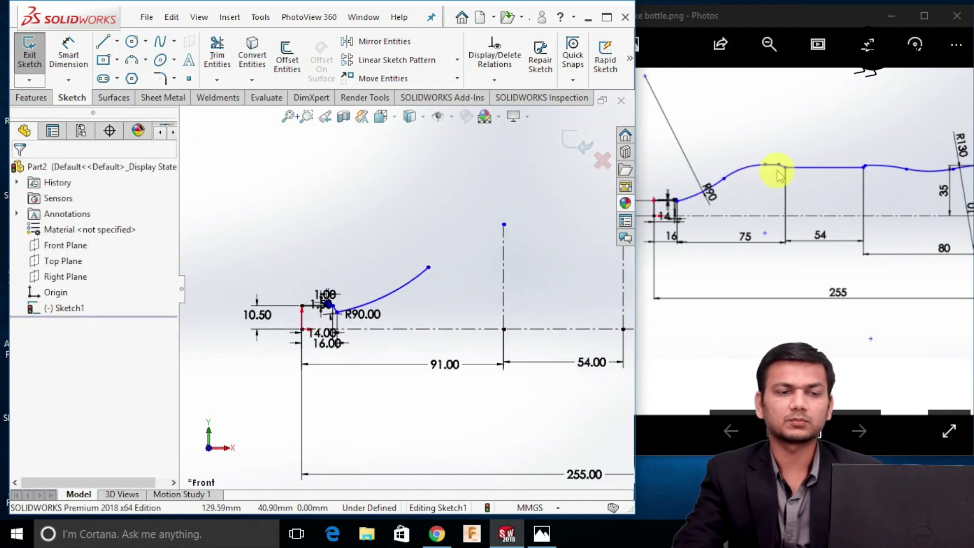
click(136, 65)
scroll(446, 266, down, 2)
click(392, 271)
click(489, 205)
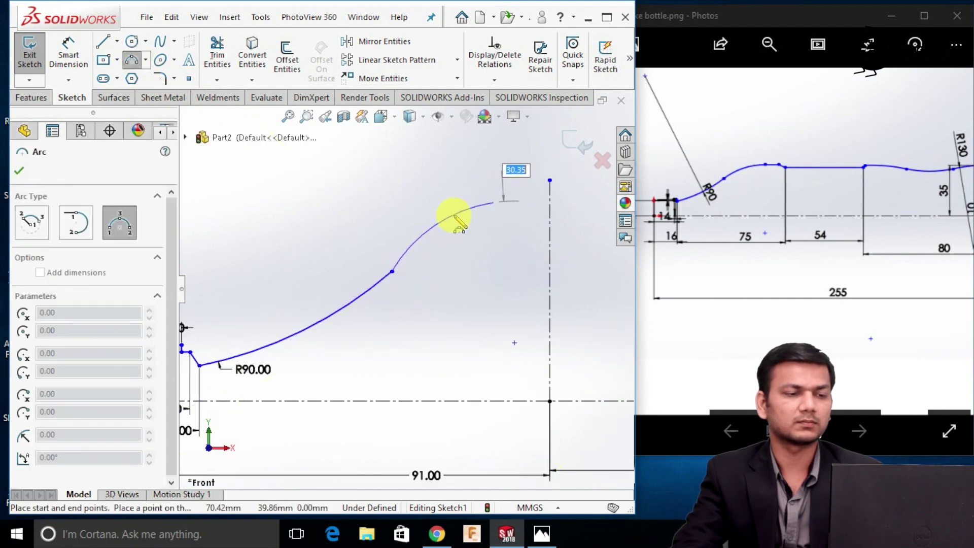
click(454, 222)
right_click(469, 217)
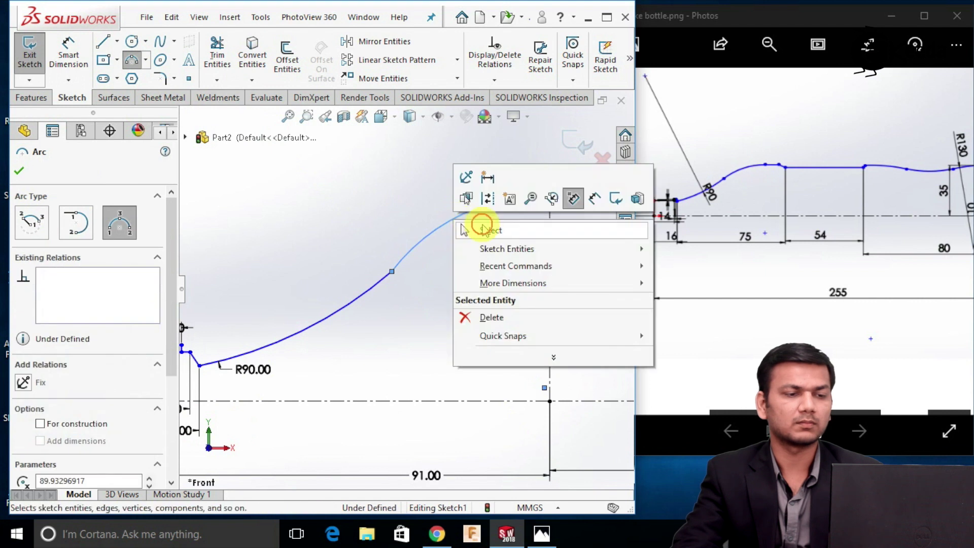
click(487, 226)
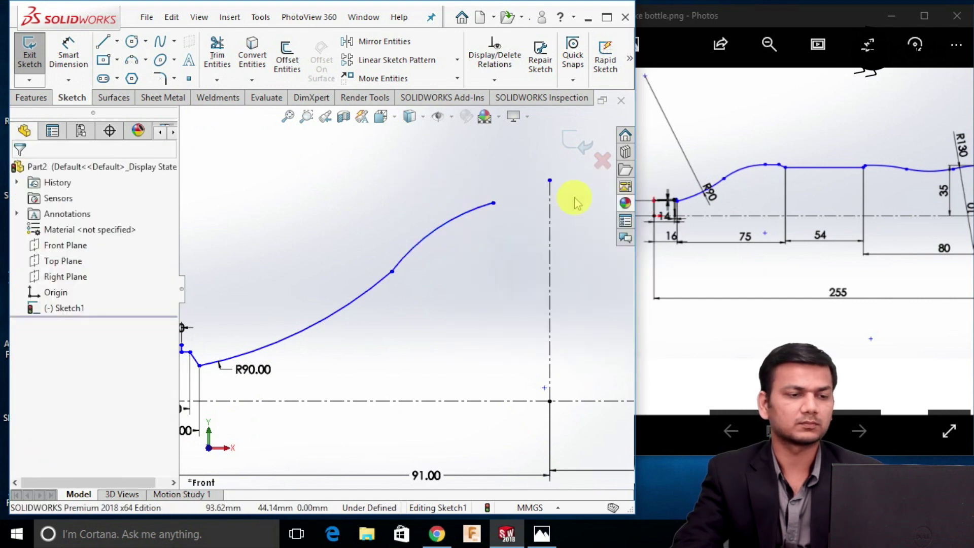
Sketch a short horizontal line from the shoulder arc's end, followed by a short line sloping down to the first vertical construction line.
click(103, 42)
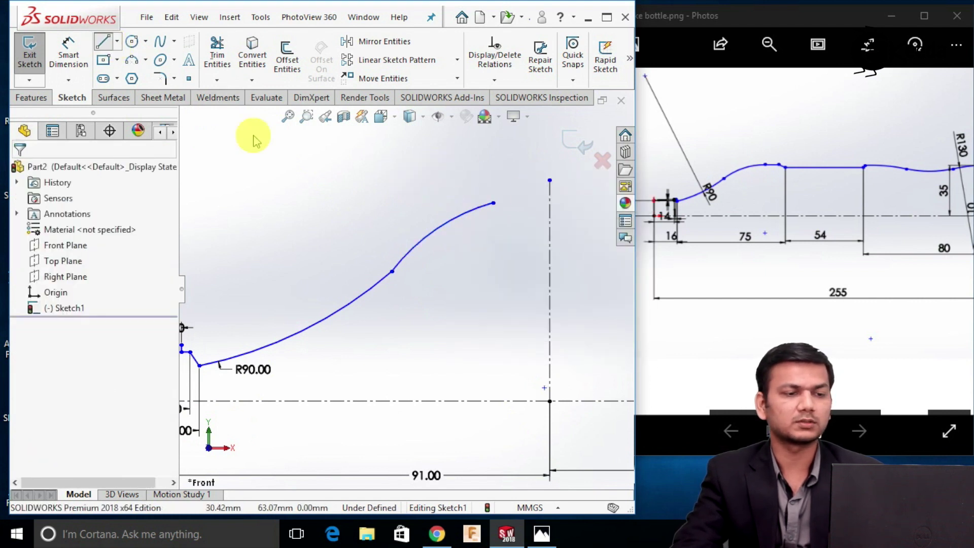
click(493, 203)
click(533, 203)
click(550, 219)
right_click(549, 218)
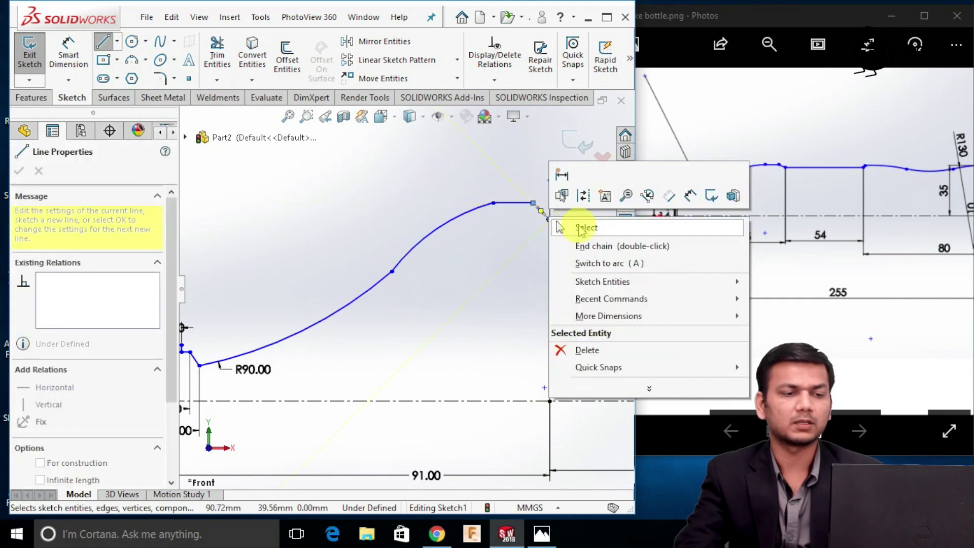
click(583, 224)
Dimension the height of the short horizontal shoulder line above the horizontal centreline as 33 mm.
mouse_move(852, 223)
mouse_down()
mouse_move(793, 221)
mouse_move(839, 220)
mouse_move(826, 219)
mouse_up()
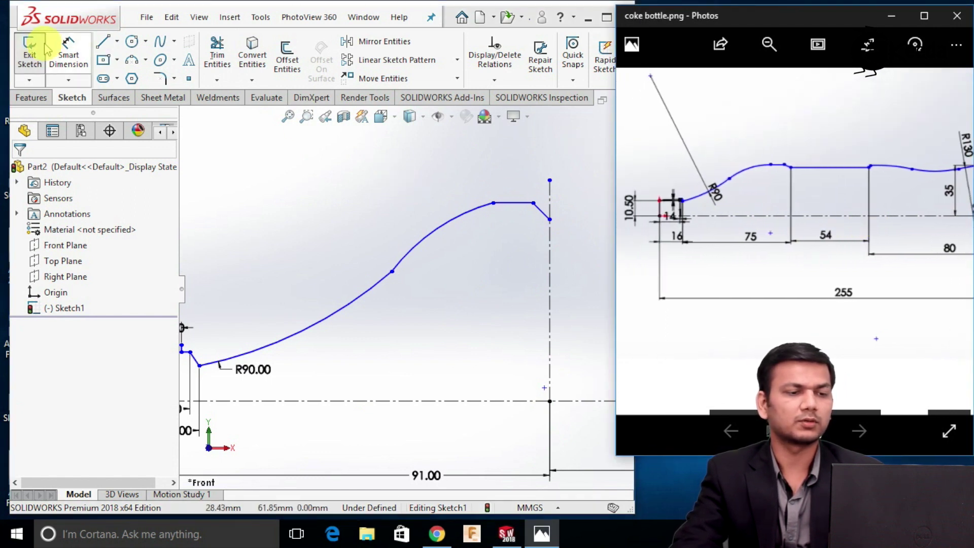
click(68, 51)
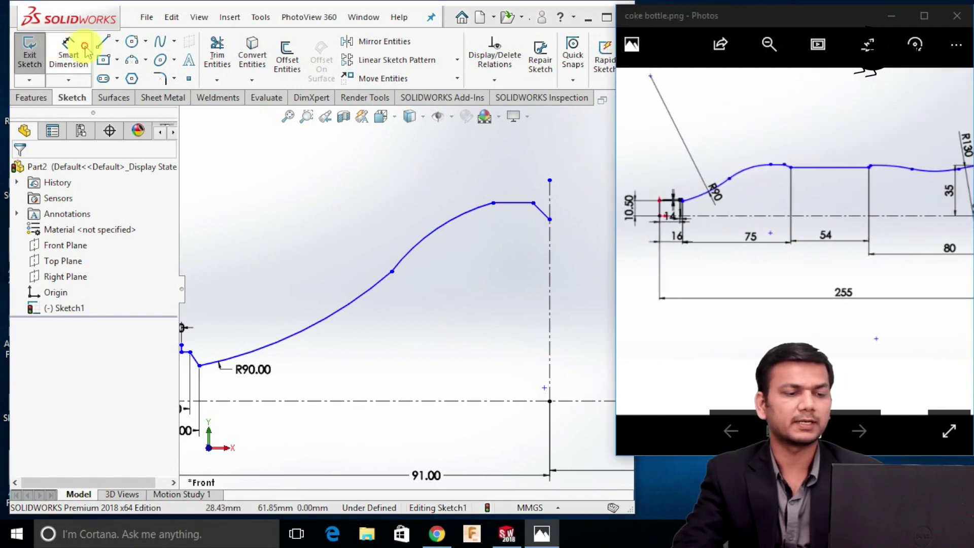
click(499, 402)
click(514, 203)
click(434, 209)
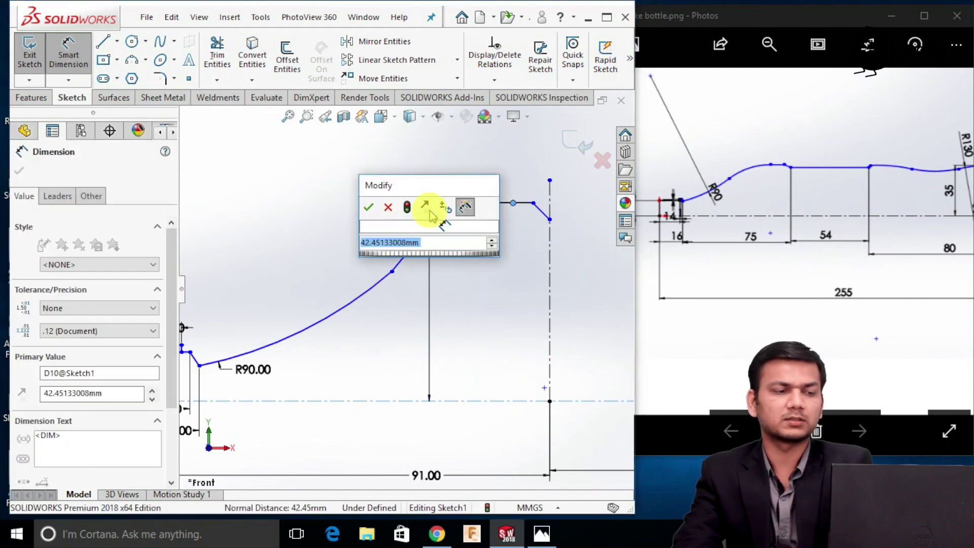
text(33)
key(Return)
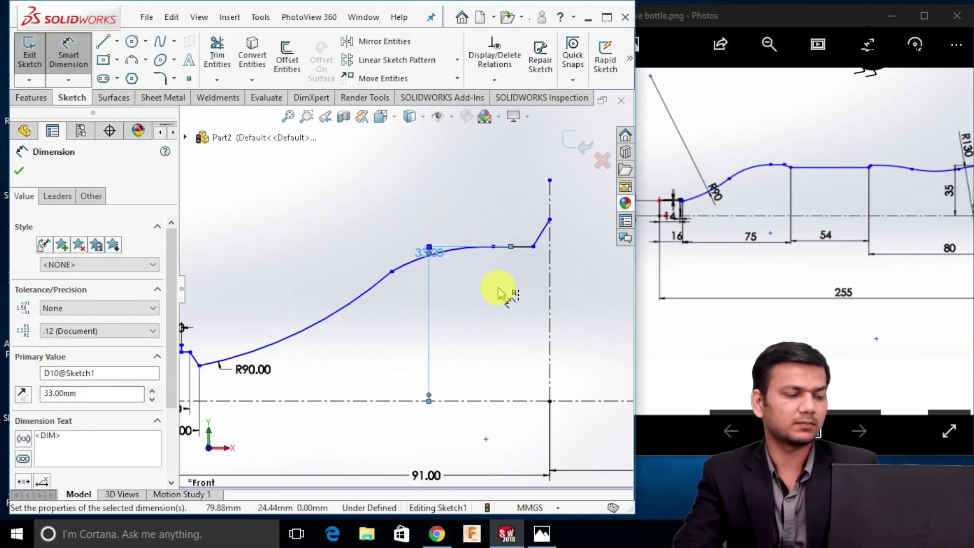
key(Escape)
Move the sloping line's end down the vertical construction line so that it lies below the short horizontal shoulder line.
scroll(558, 256, down, 2)
drag(513, 212, 511, 293)
scroll(409, 337, up, 3)
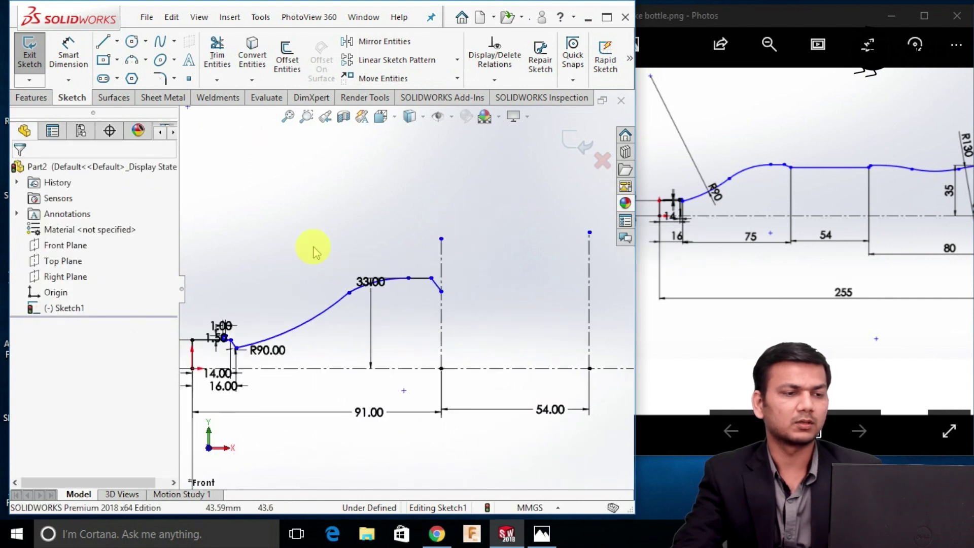
Add a tangent relation between the R90 arc and the upper shoulder arc.
click(494, 80)
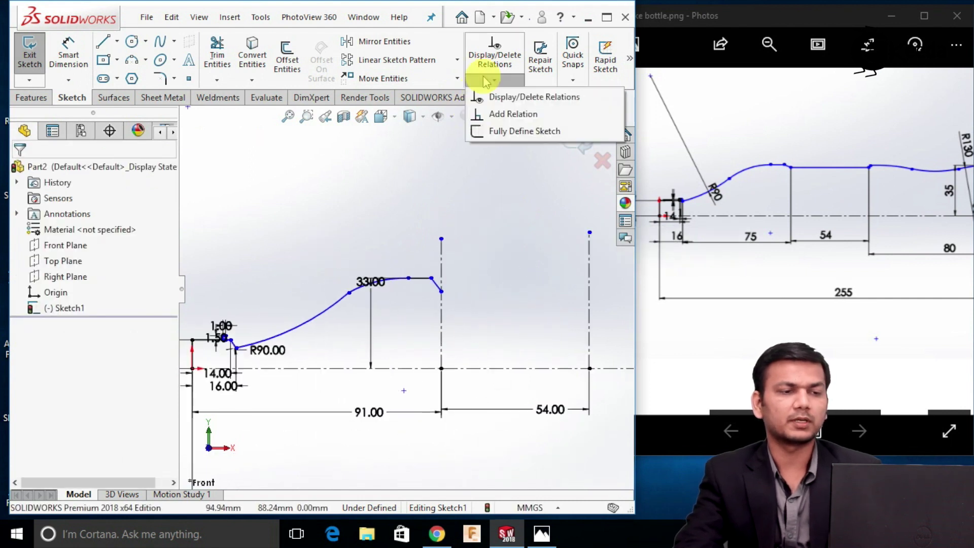
click(497, 113)
scroll(328, 305, down, 4)
click(401, 240)
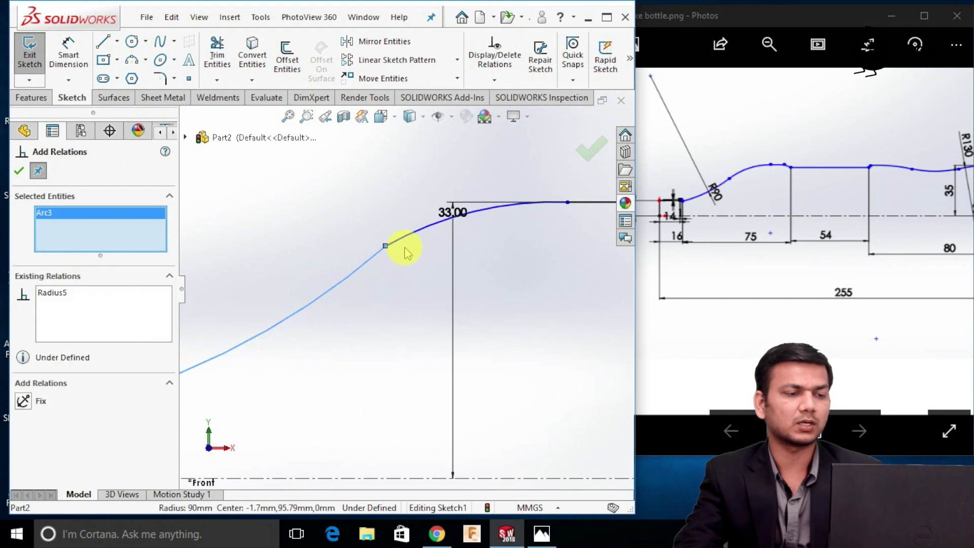
click(407, 240)
click(60, 417)
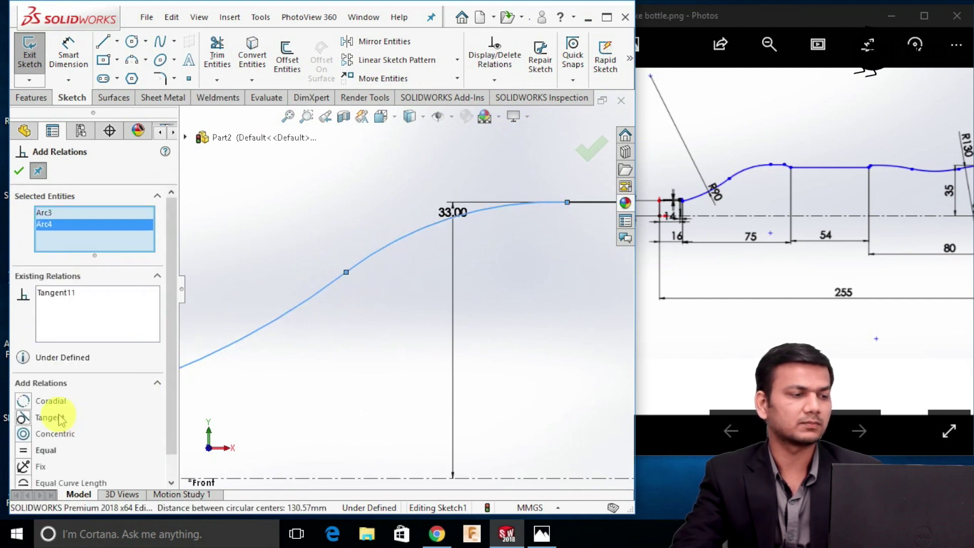
click(38, 173)
Reposition the R90 dimension text beneath its arc, clear of the neck dimensions.
scroll(284, 261, up, 3)
scroll(327, 332, down, 4)
drag(322, 298, 376, 293)
click(303, 333)
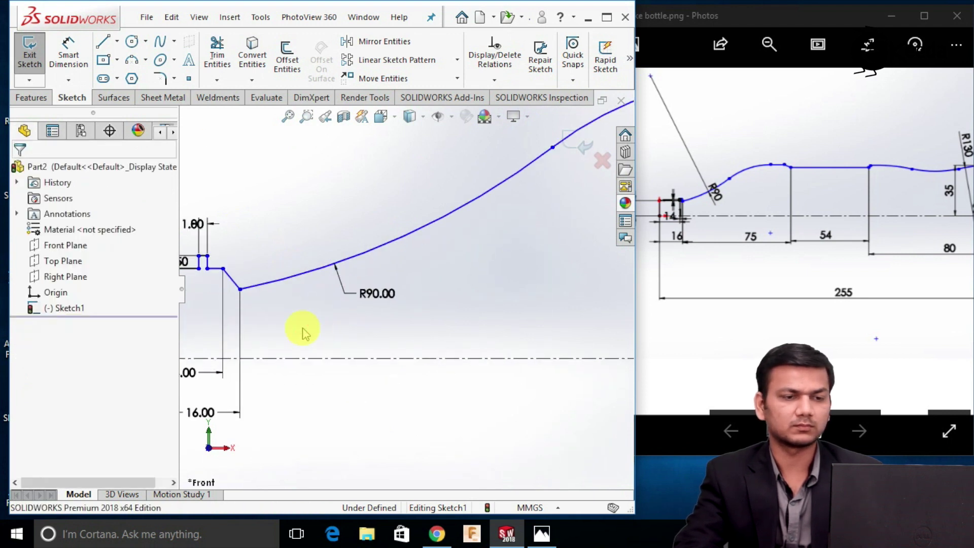
Compare the sketched neck and shoulder profile with the reference drawing.
click(691, 236)
scroll(700, 223, up, 4)
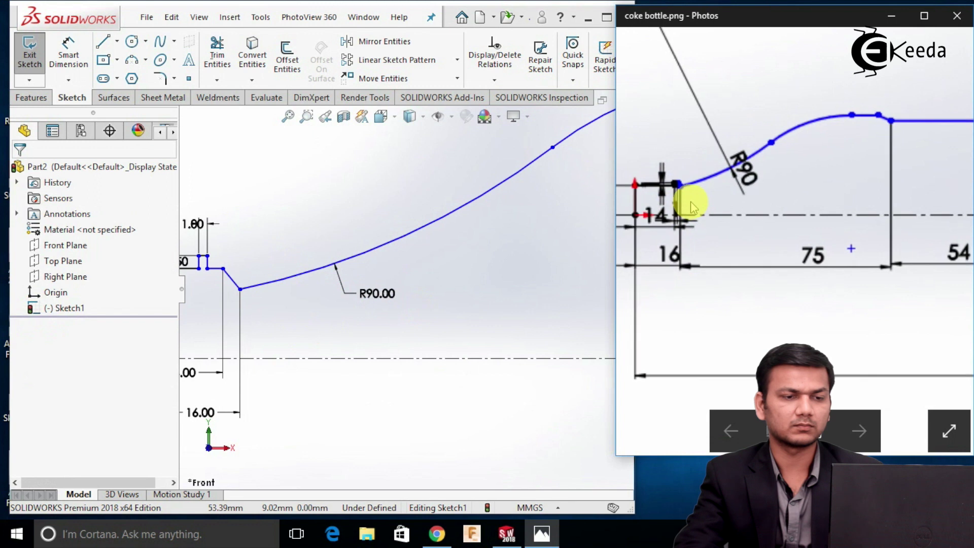
scroll(713, 229, down, 4)
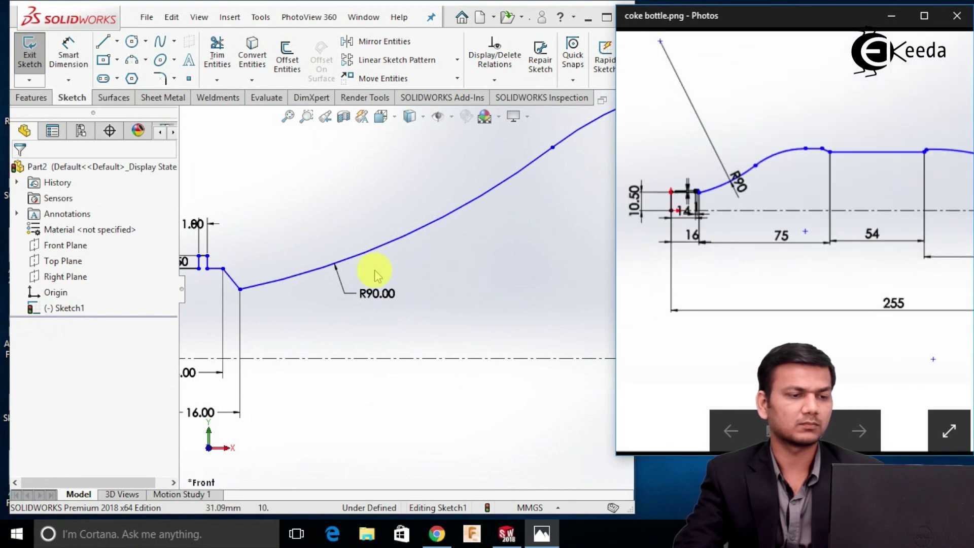
scroll(460, 300, up, 2)
scroll(466, 293, up, 3)
click(535, 254)
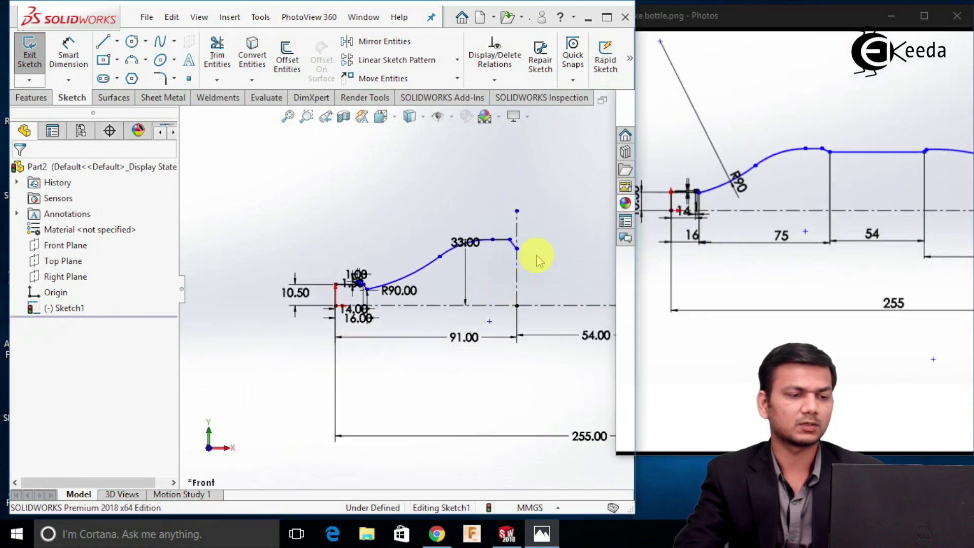
scroll(542, 286, down, 2)
scroll(507, 269, up, 3)
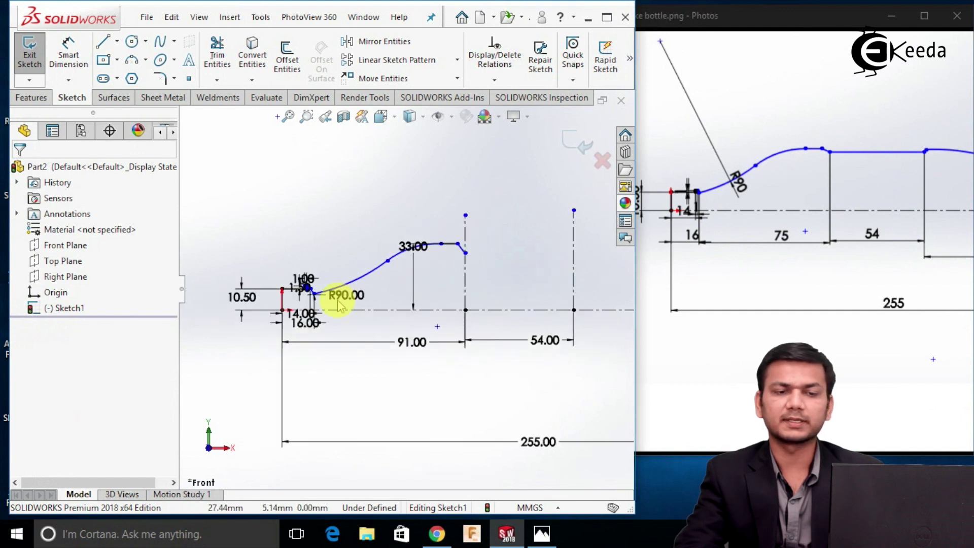
Sketch a horizontal line from the sloping line's lower end to the second vertical construction line, spanning the 54 mm section.
drag(866, 180, 799, 175)
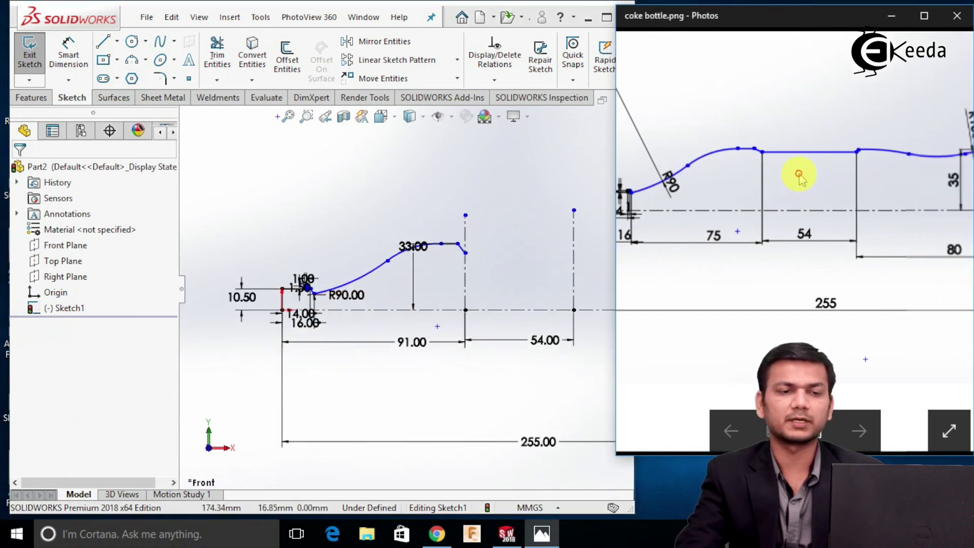
click(104, 45)
scroll(456, 254, down, 1)
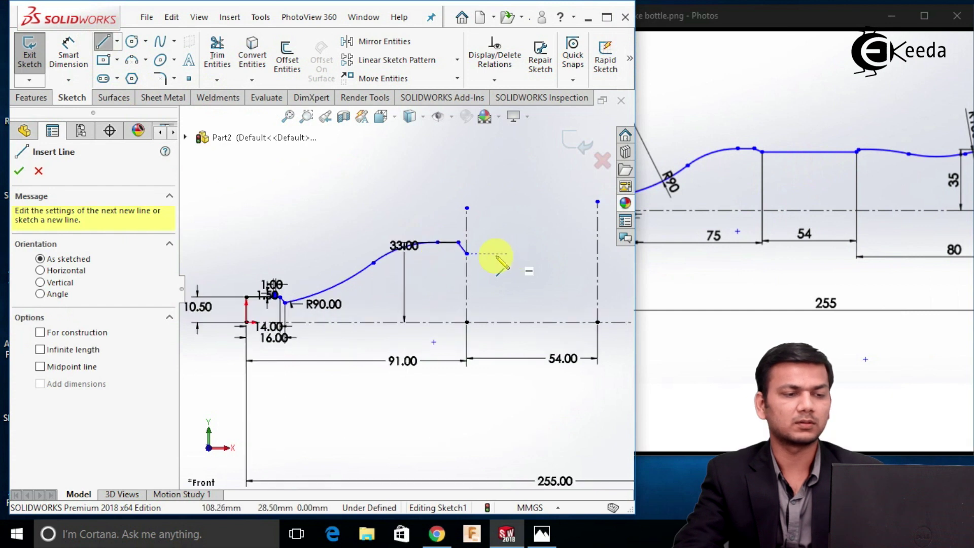
click(467, 254)
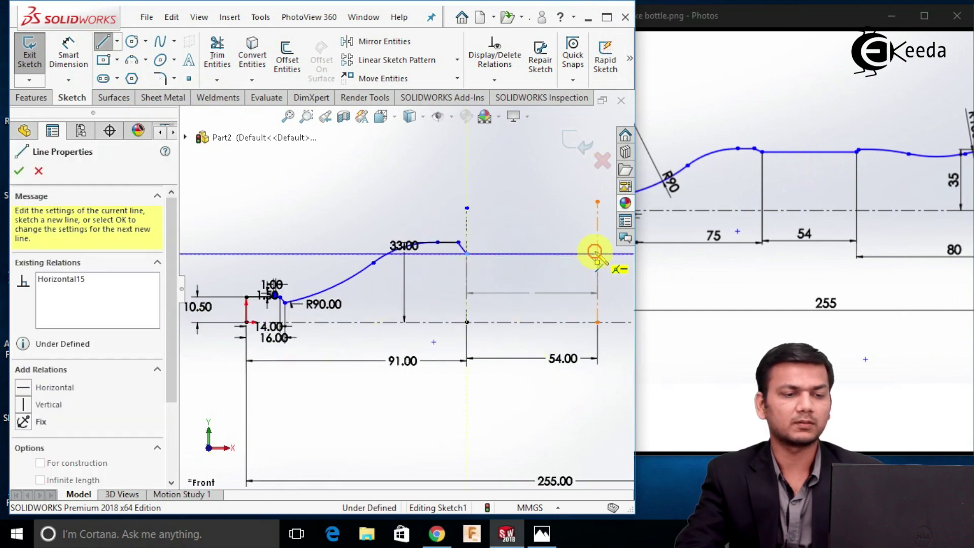
click(597, 254)
right_click(597, 253)
click(615, 263)
Sketch a short upward-sloping line towards the base from the end of the 54 mm horizontal line at the second vertical construction line.
scroll(796, 246, up, 1)
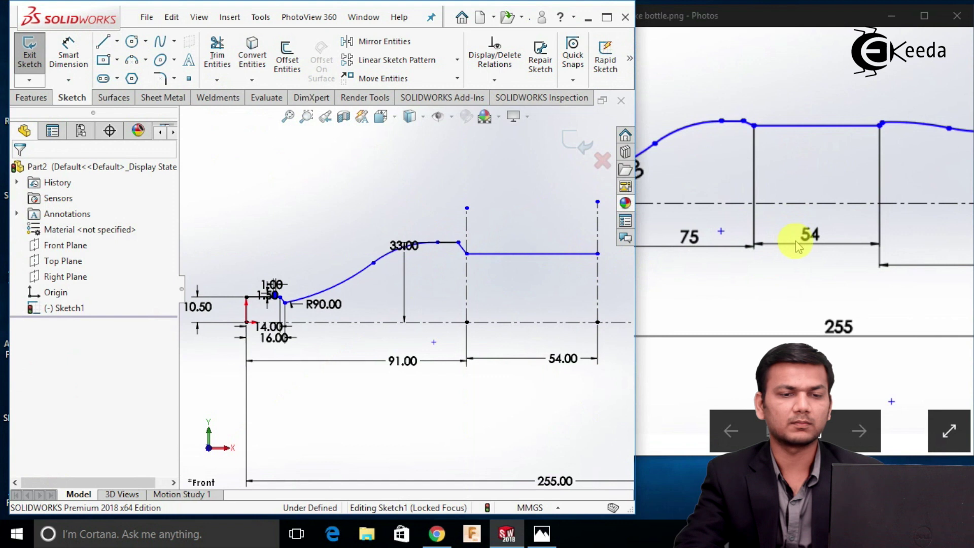
scroll(796, 246, down, 2)
drag(898, 250, 805, 237)
scroll(810, 188, up, 1)
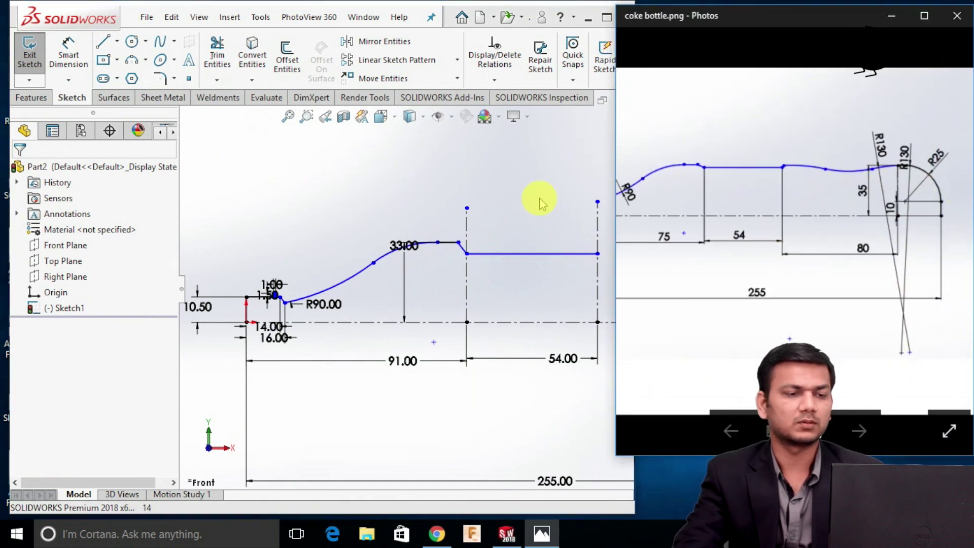
scroll(499, 175, up, 2)
scroll(539, 231, down, 2)
scroll(583, 303, up, 4)
scroll(559, 297, down, 2)
click(107, 40)
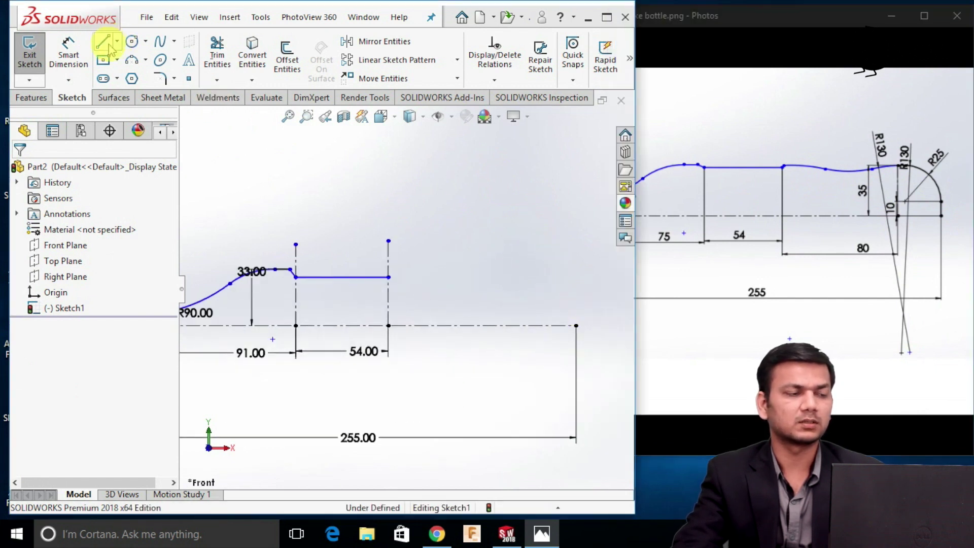
scroll(413, 289, down, 5)
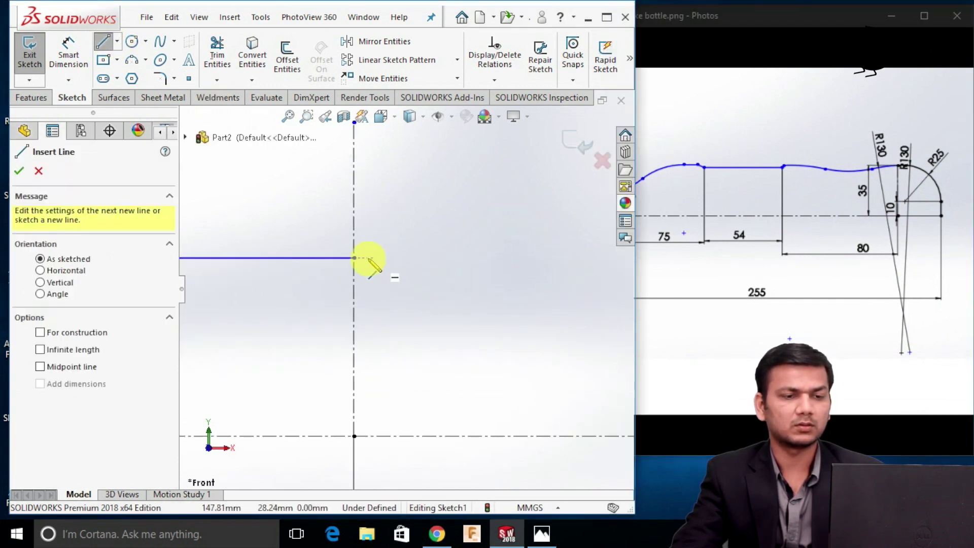
click(354, 258)
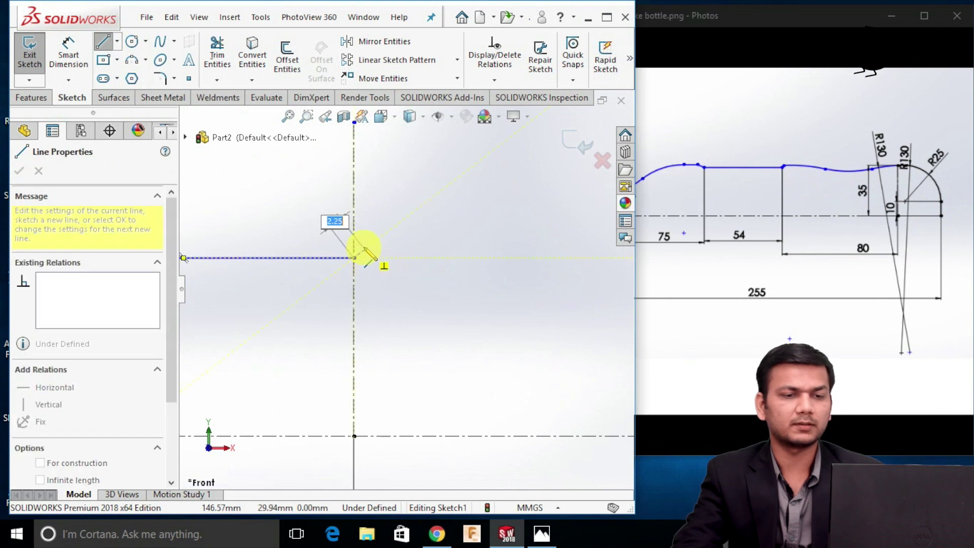
click(362, 249)
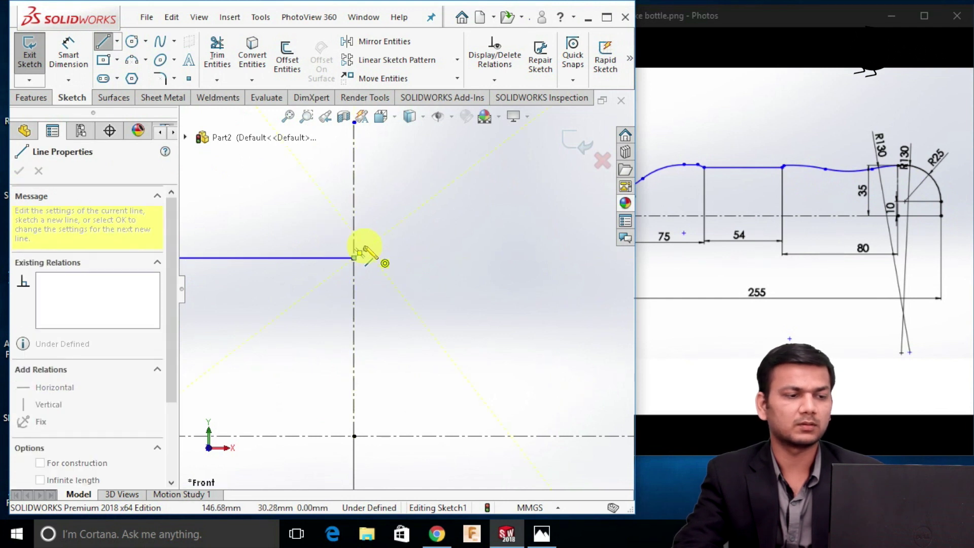
click(367, 248)
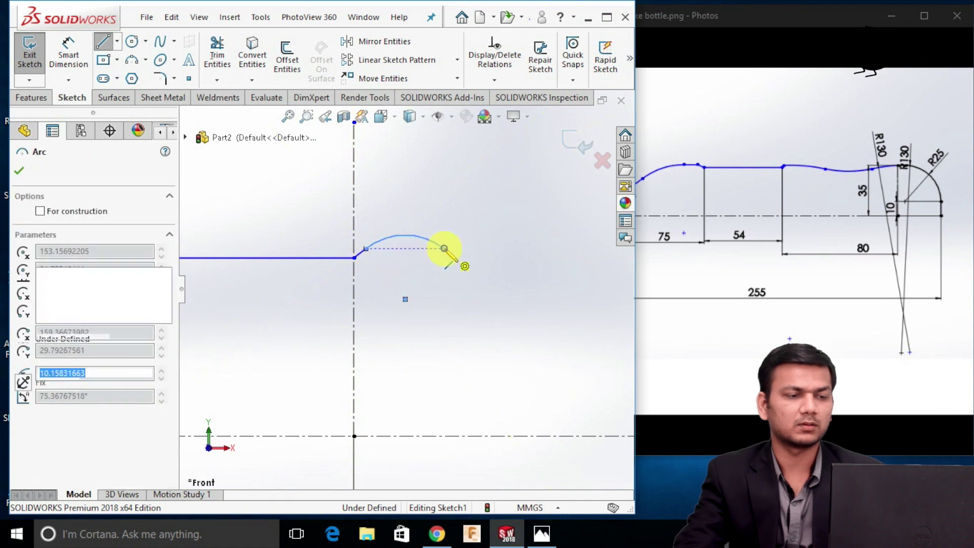
click(444, 249)
key(Escape)
click(218, 54)
drag(387, 218, 410, 254)
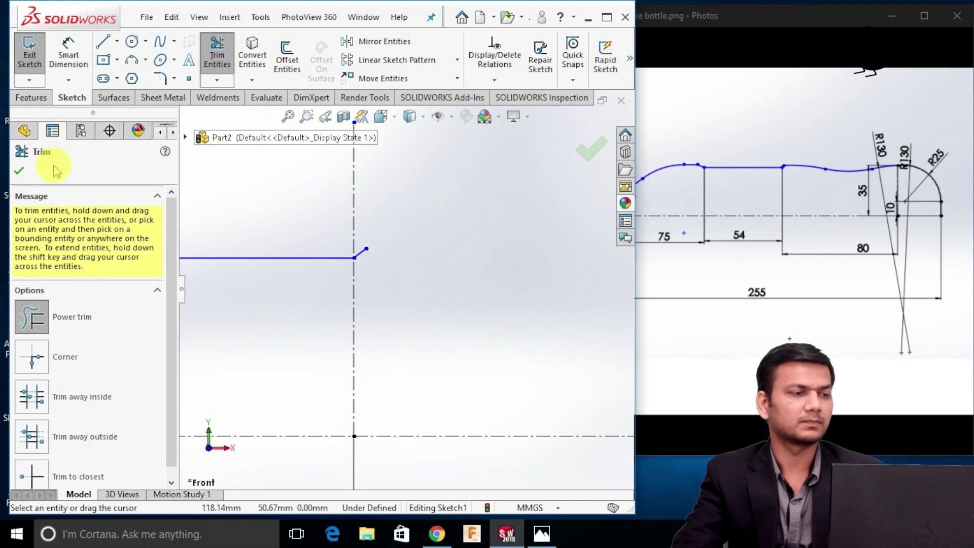
click(20, 170)
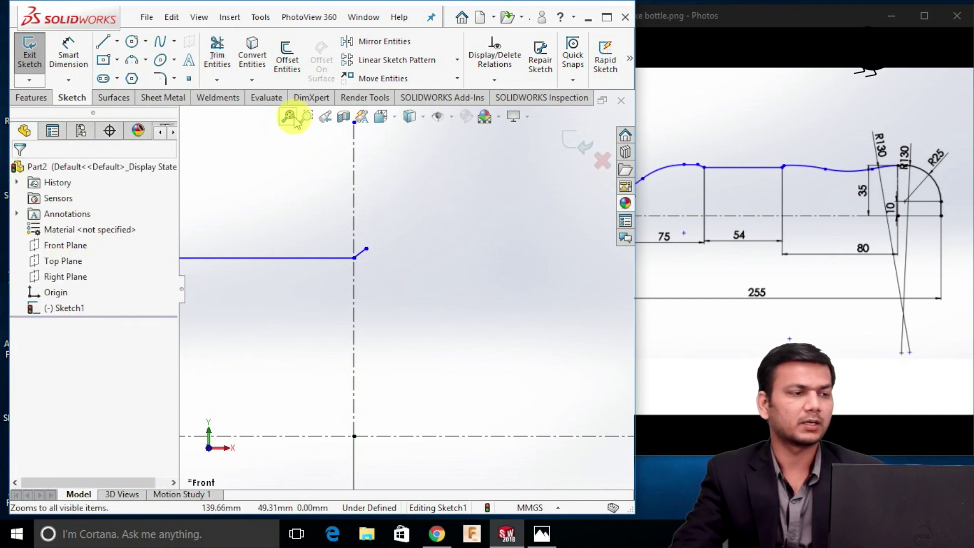
Sketch a shallow convex three-point arc towards the base from the upper end of the short sloping line.
click(134, 62)
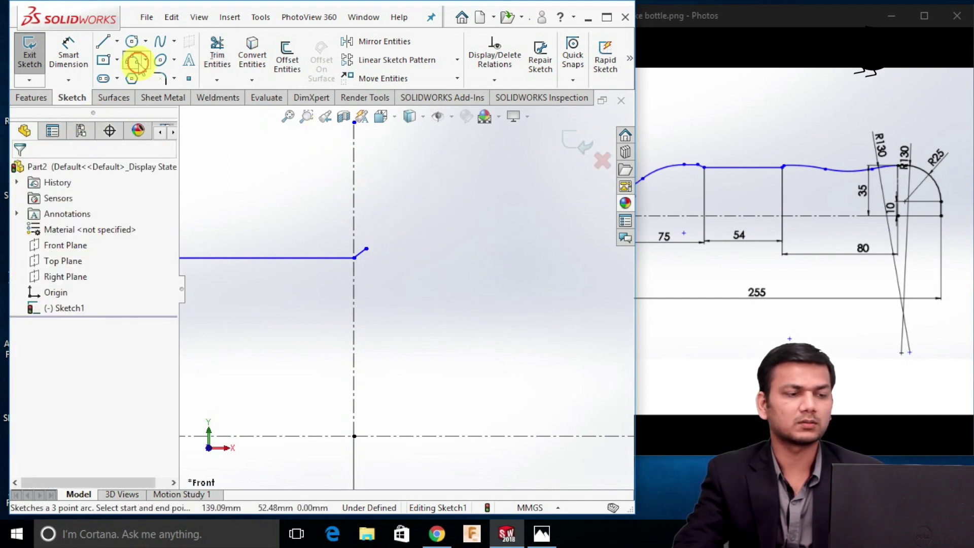
click(366, 249)
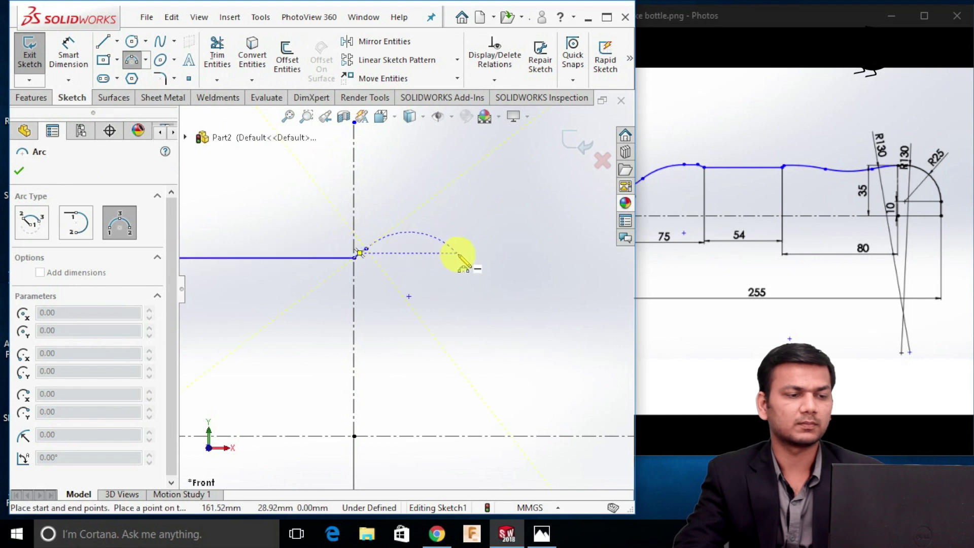
click(422, 249)
right_click(419, 249)
click(447, 258)
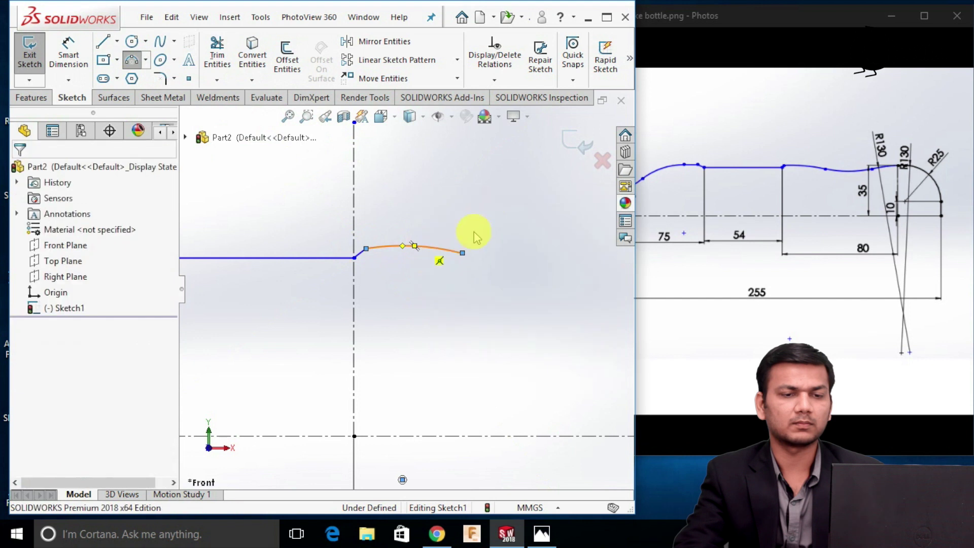
Sketch a concave three-point arc with a radius of about 74 mm, continuing from the convex arc's free end towards the base.
scroll(507, 233, up, 3)
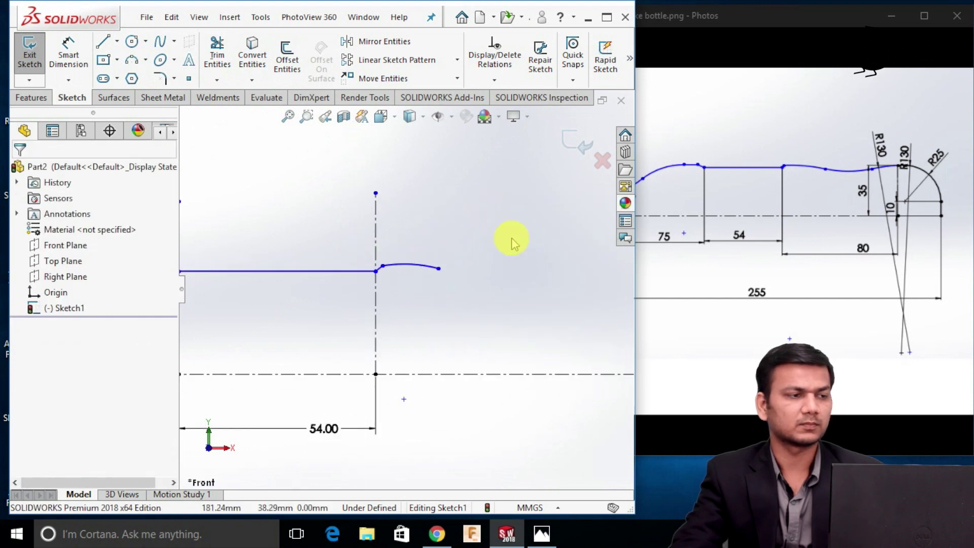
click(131, 59)
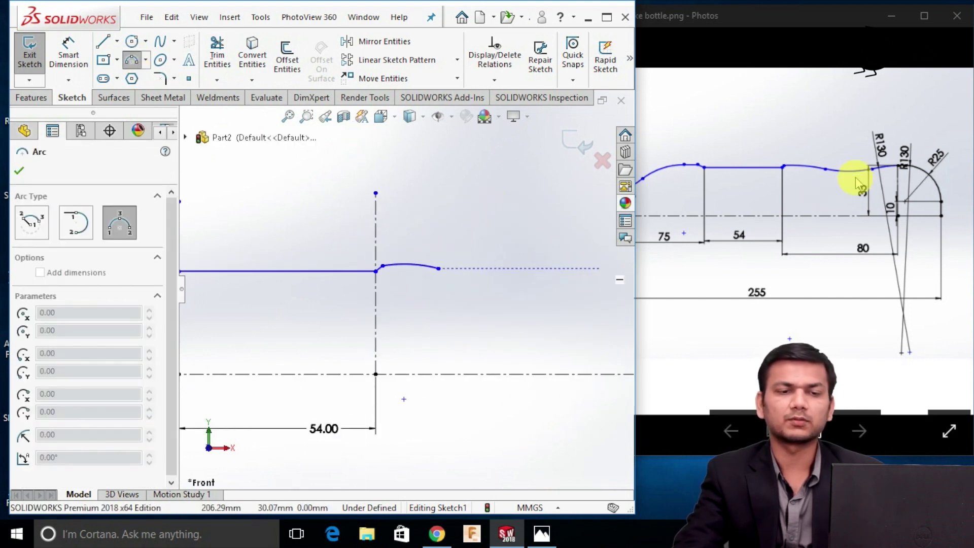
click(440, 269)
click(551, 272)
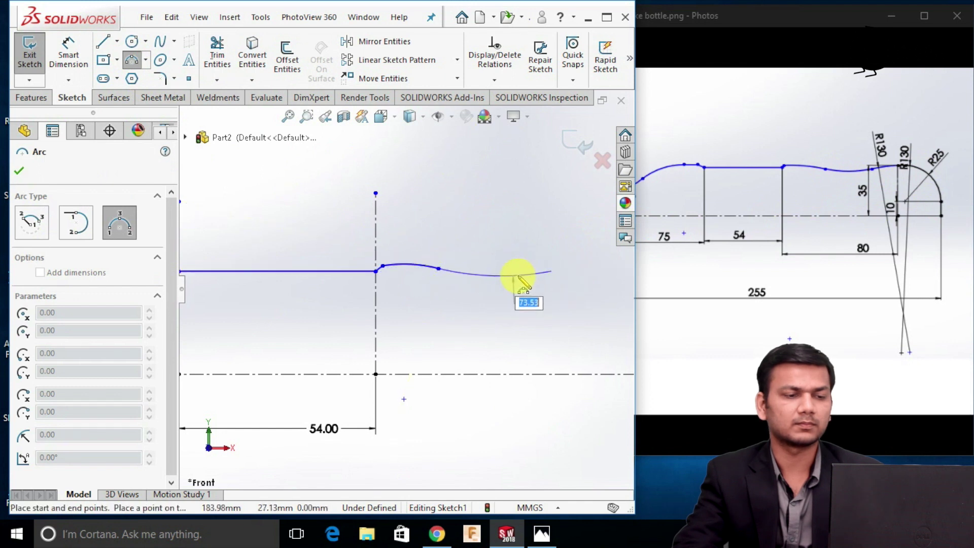
click(518, 277)
right_click(519, 278)
click(551, 286)
Sketch a convex three-point arc with a radius of 130 mm, continuing from the concave arc's free end towards the base.
scroll(585, 294, up, 2)
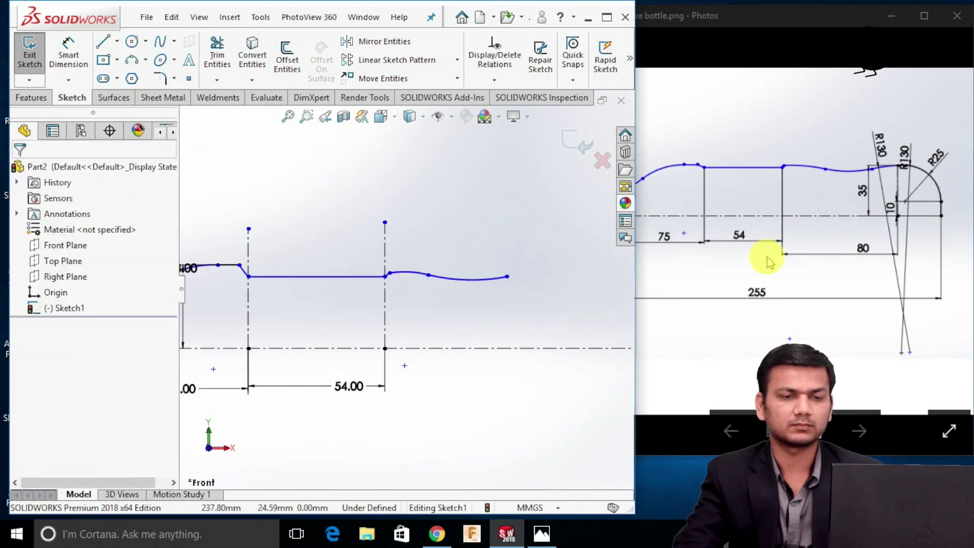
click(869, 211)
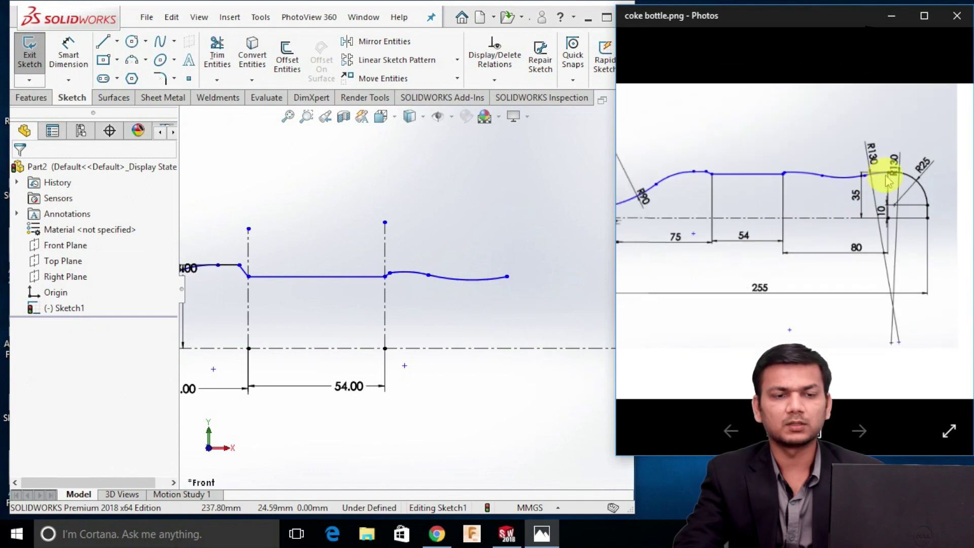
scroll(873, 191, up, 3)
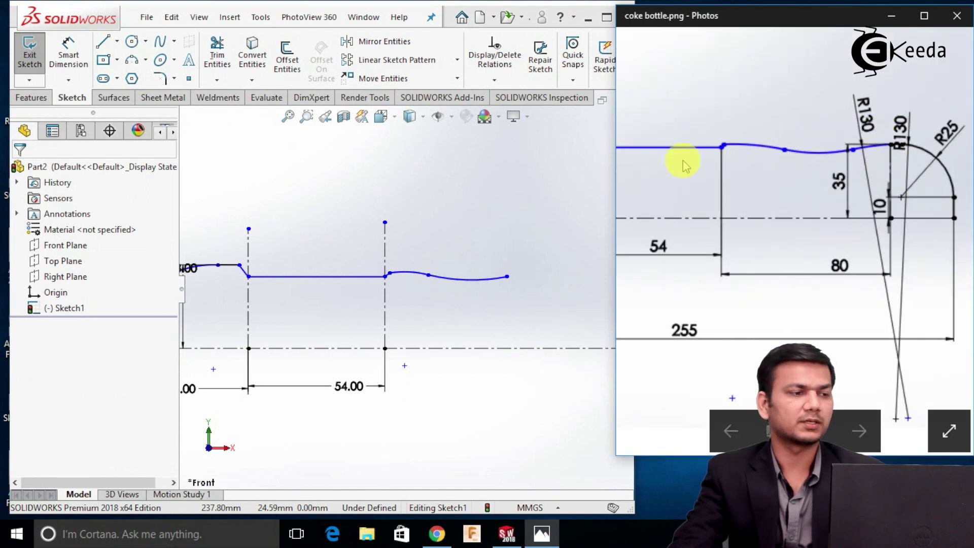
click(135, 63)
scroll(540, 247, up, 1)
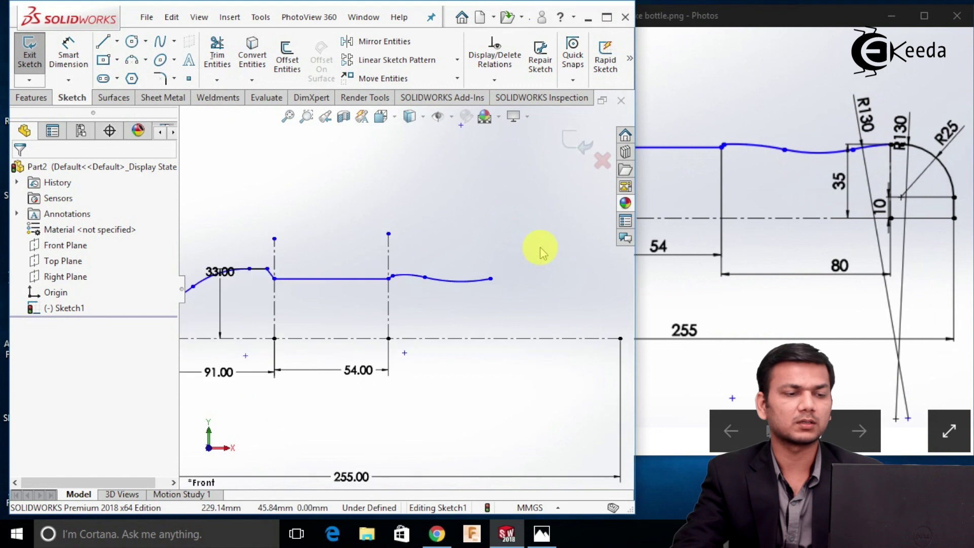
scroll(540, 248, up, 1)
scroll(559, 290, down, 3)
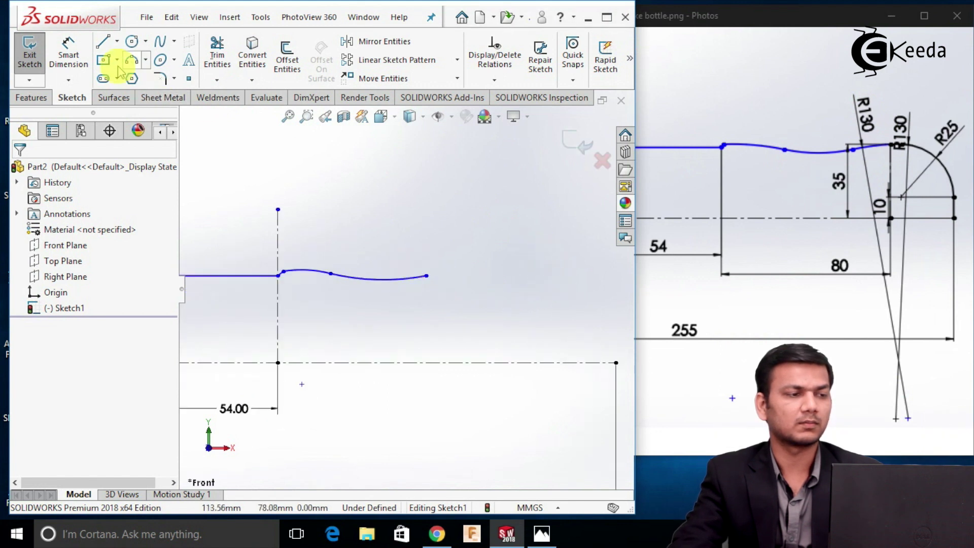
click(132, 60)
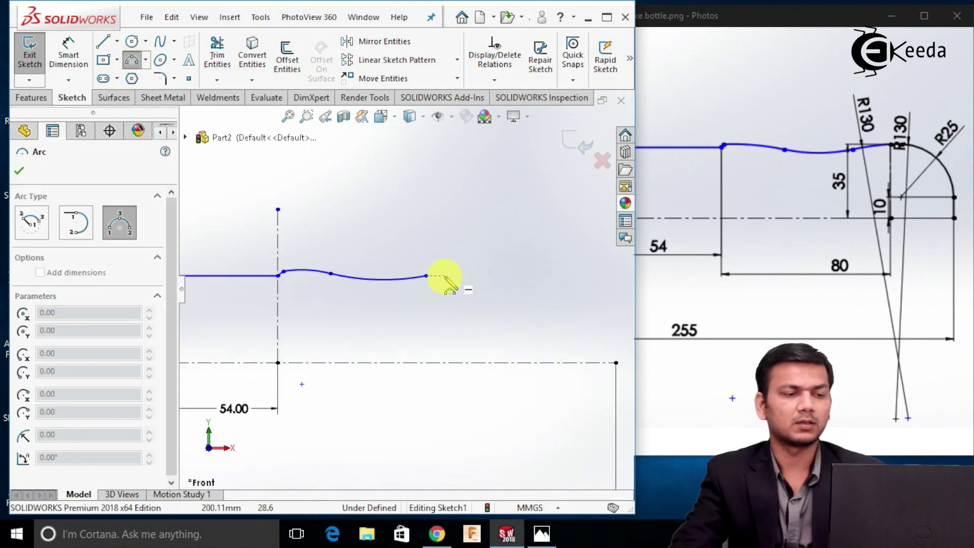
click(426, 277)
click(544, 269)
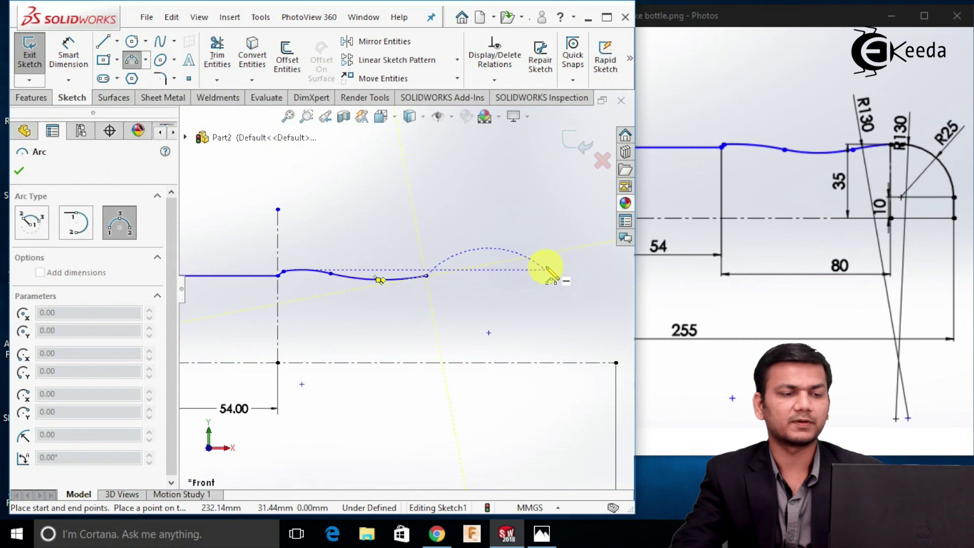
text(130)
key(Return)
right_click(519, 260)
click(531, 271)
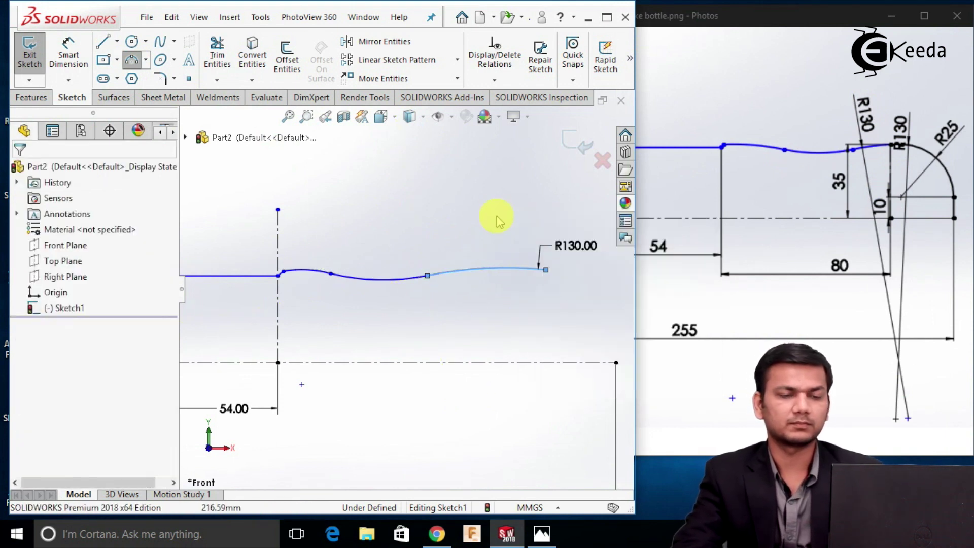
key(Escape)
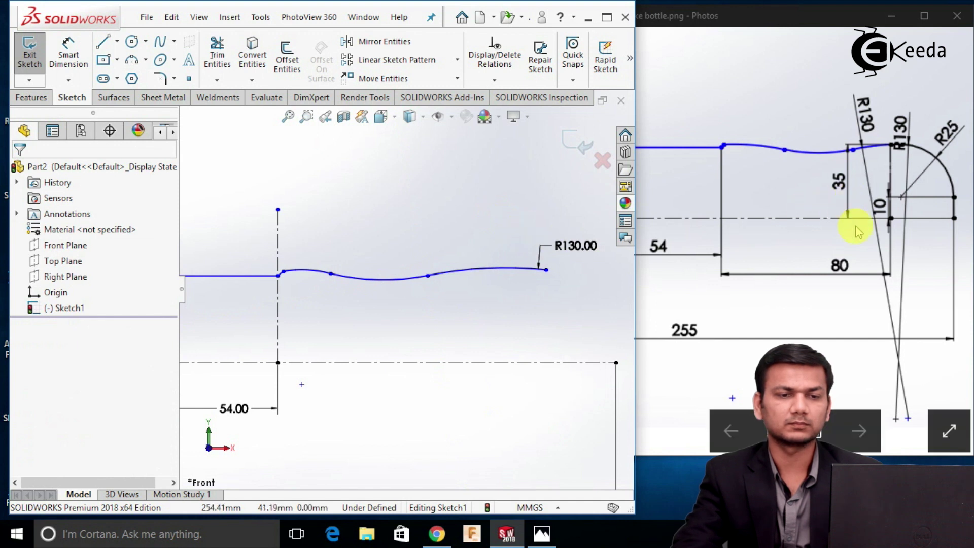
Dimension the height from the horizontal centerline to the free end of the R130 arc as 35 mm.
click(68, 52)
click(520, 363)
click(546, 270)
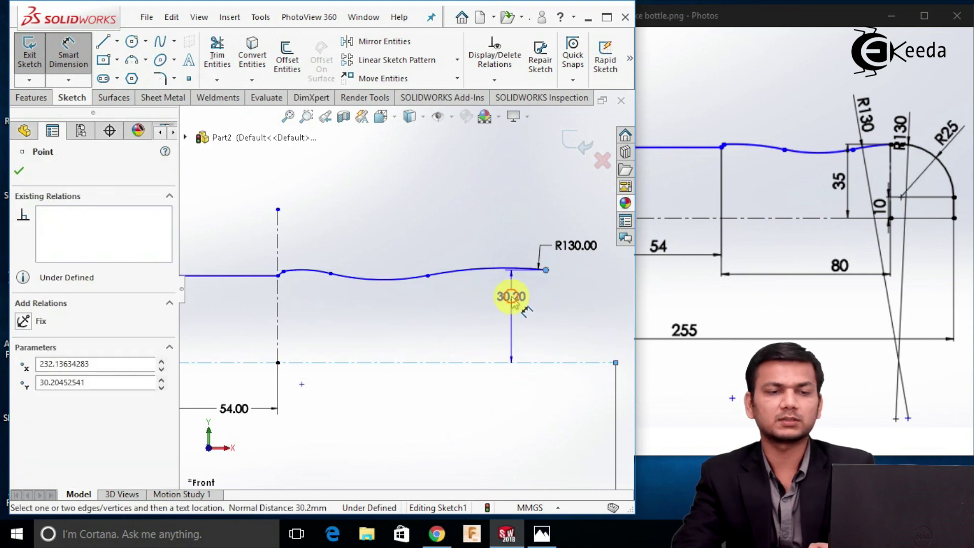
click(511, 296)
text(3)
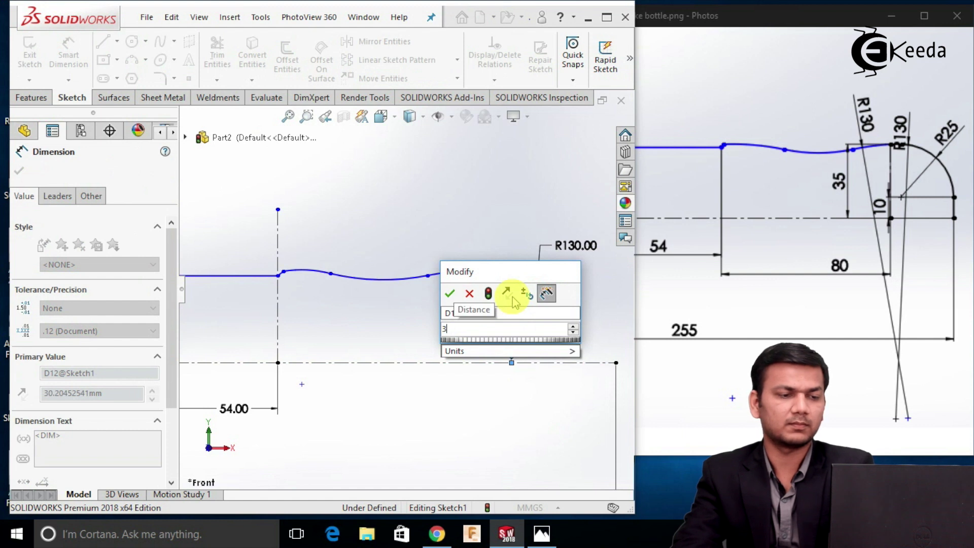
text(5)
key(Return)
click(494, 218)
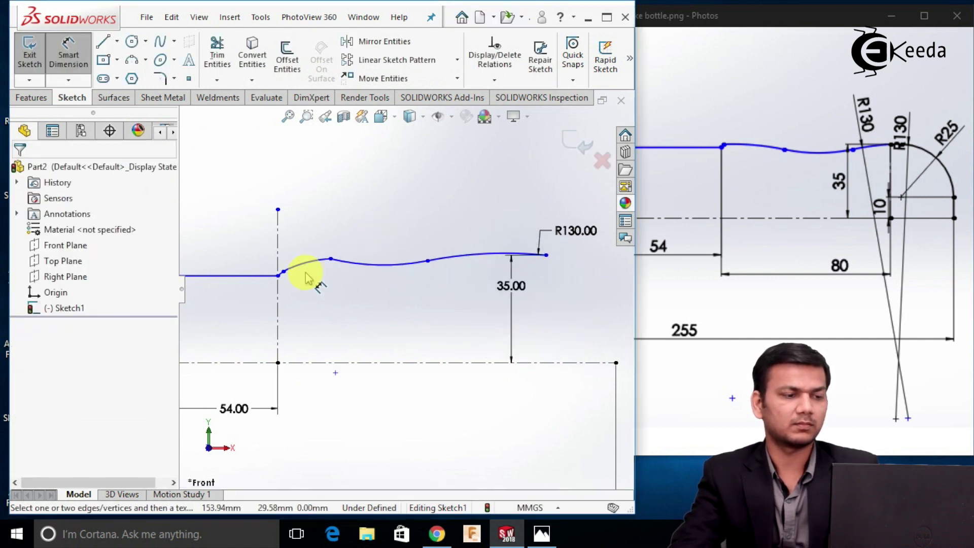
Move the upper end point of the short sloping line up and slightly towards the base, lengthening the line.
scroll(307, 278, down, 2)
scroll(306, 278, down, 1)
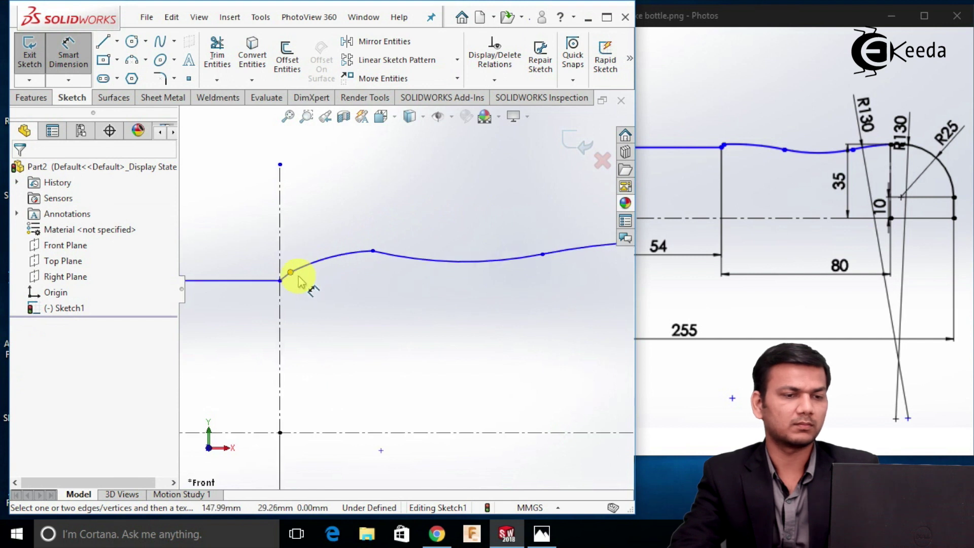
click(292, 274)
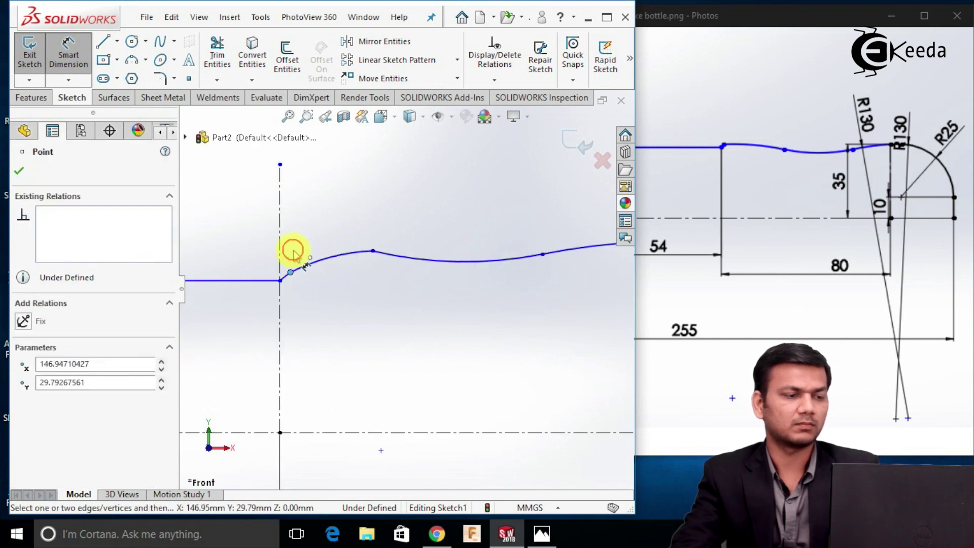
click(306, 251)
drag(290, 273, 301, 255)
click(359, 291)
Shift the end points joining the convex, concave and R130 arcs towards the base to match the reference curve.
scroll(406, 288, up, 2)
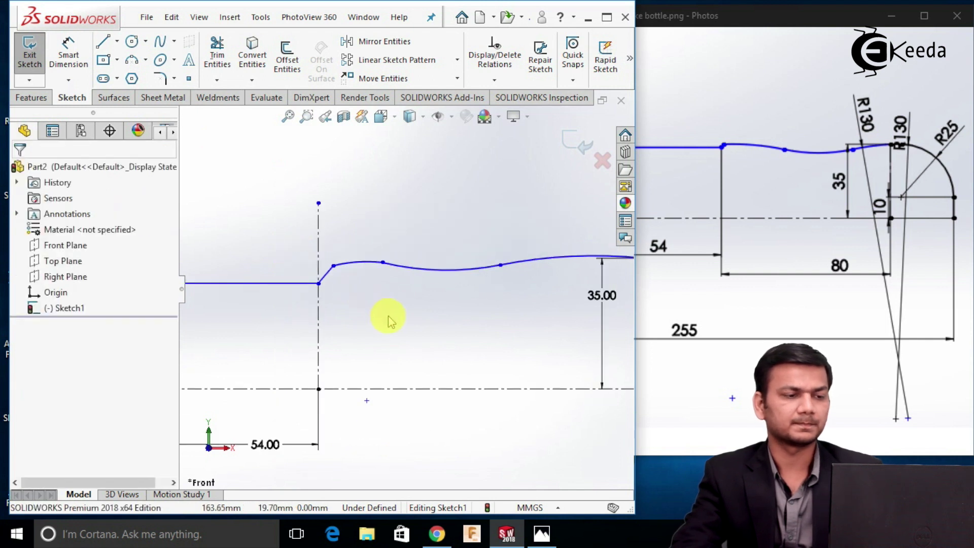
scroll(438, 291, down, 1)
drag(371, 260, 417, 261)
click(486, 321)
scroll(482, 319, up, 1)
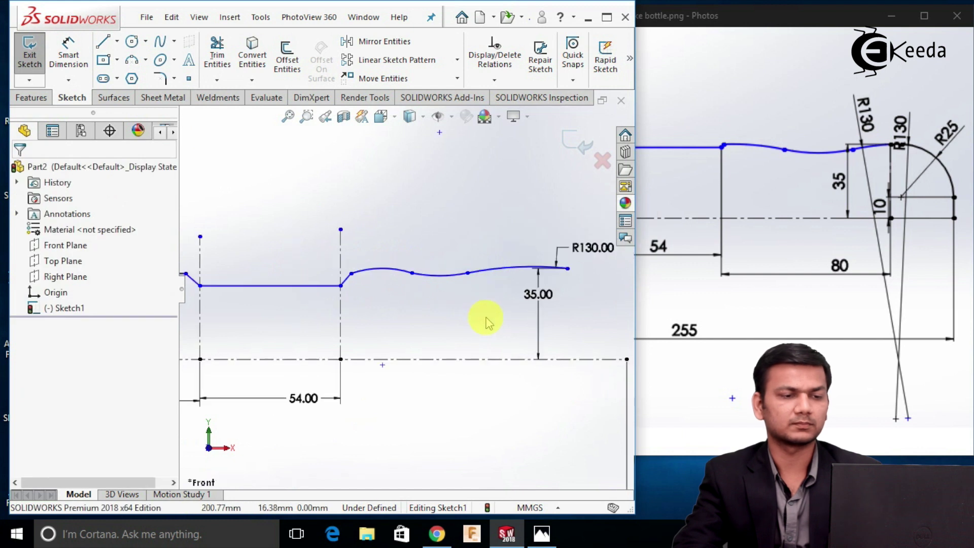
scroll(561, 306, down, 1)
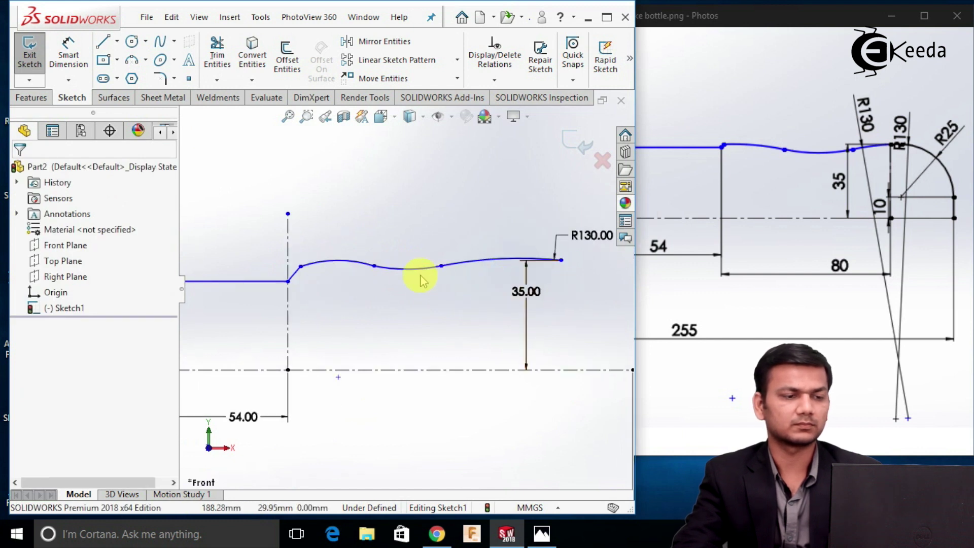
drag(442, 265, 468, 270)
click(461, 304)
scroll(461, 312, up, 2)
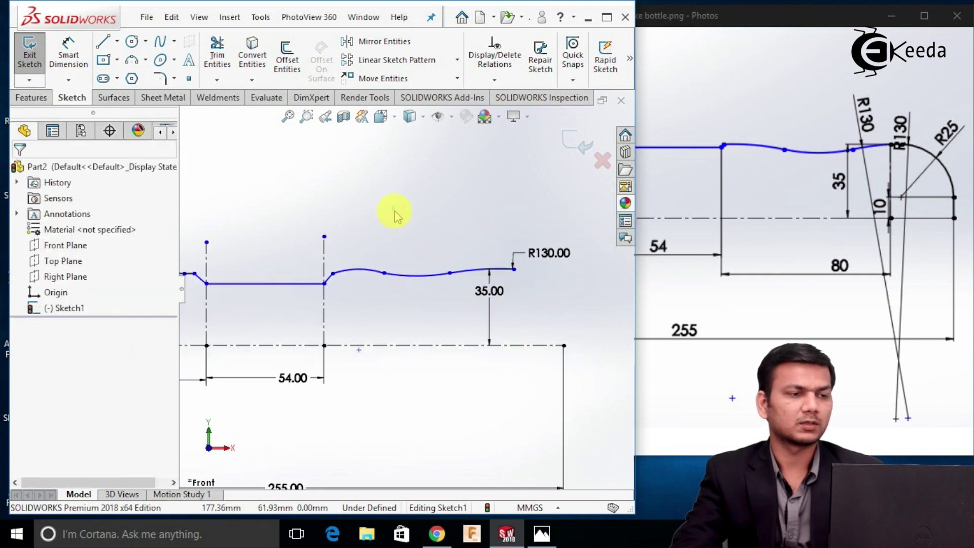
Add a tangent relation between the convex arc after the sloping line and the adjoining concave arc.
click(494, 79)
click(511, 115)
scroll(365, 276, down, 2)
scroll(368, 281, down, 2)
click(397, 276)
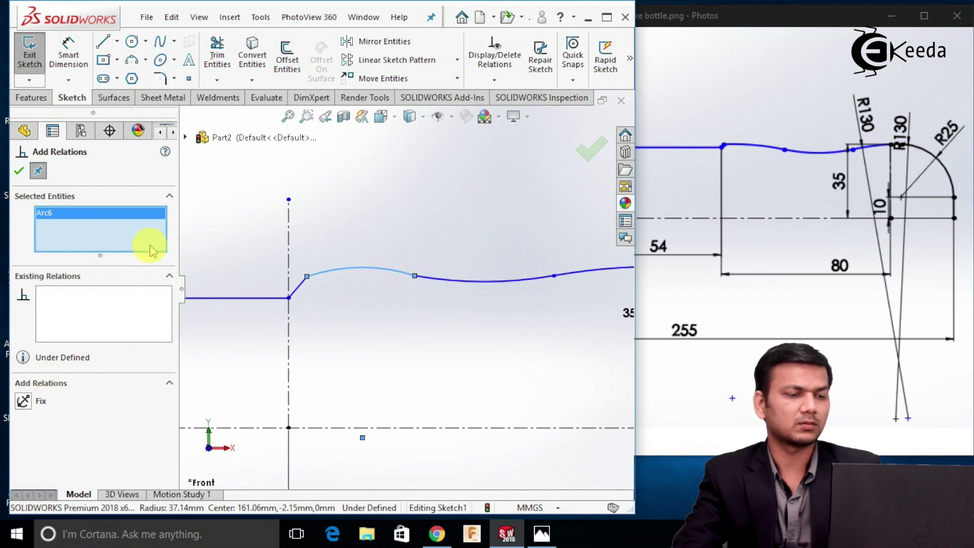
click(456, 285)
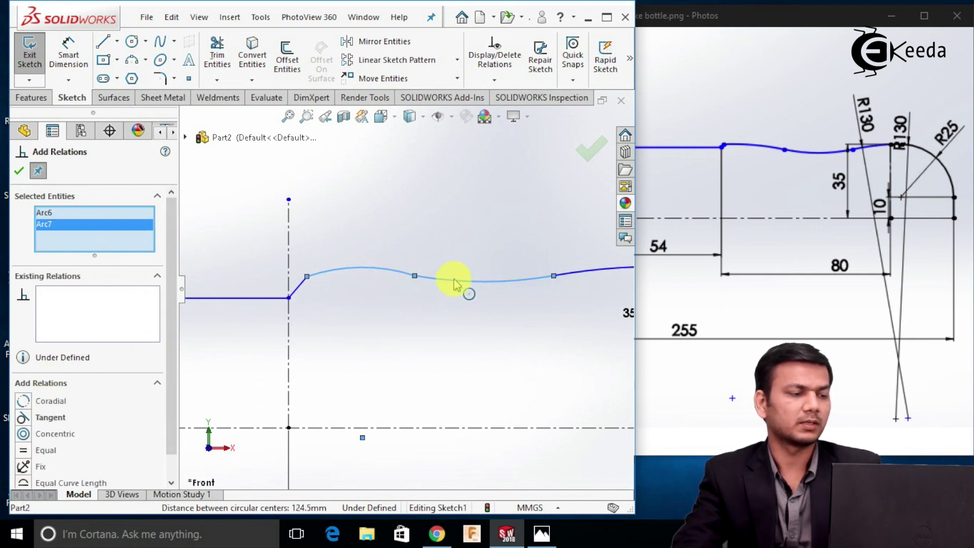
click(61, 418)
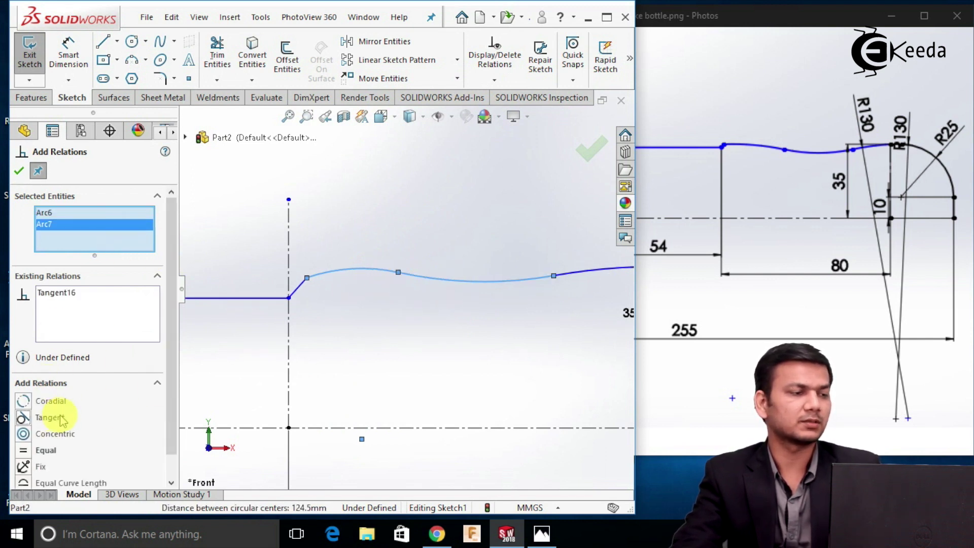
click(19, 175)
Add a tangent relation between the concave arc and the R130 arc that follows it towards the base.
click(494, 80)
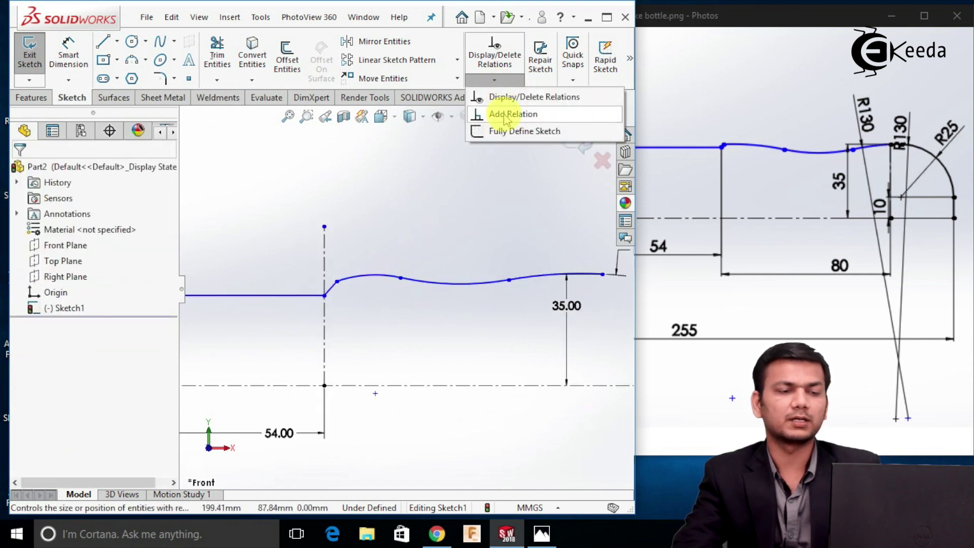
click(507, 114)
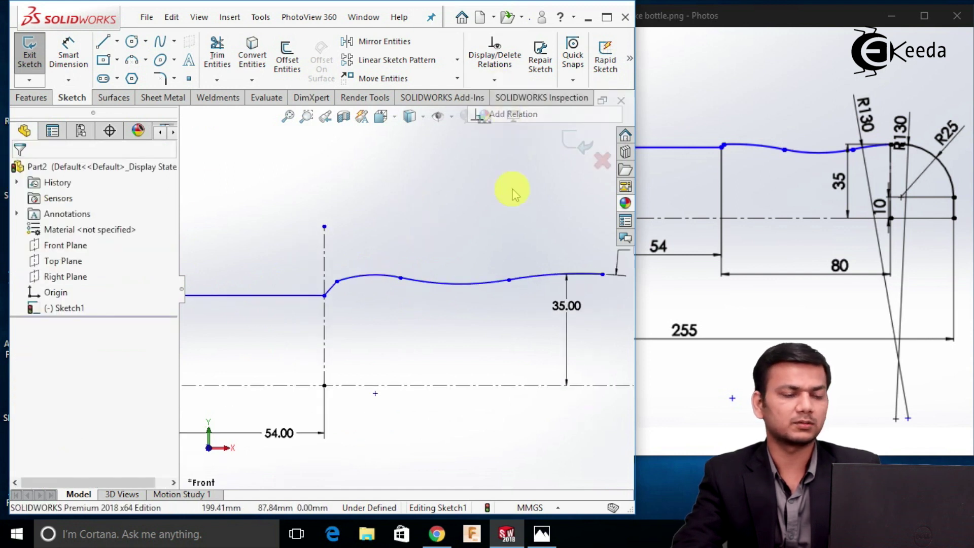
click(411, 282)
click(454, 272)
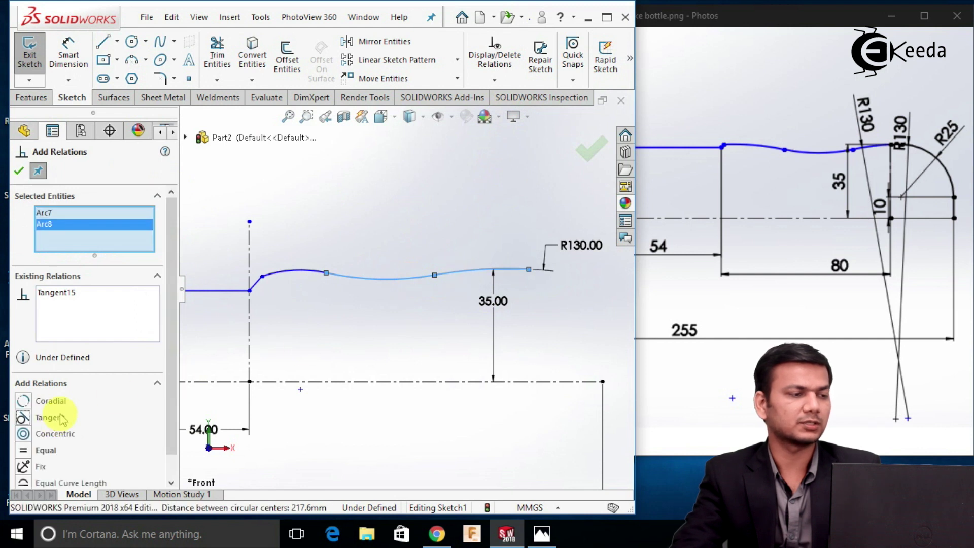
click(18, 171)
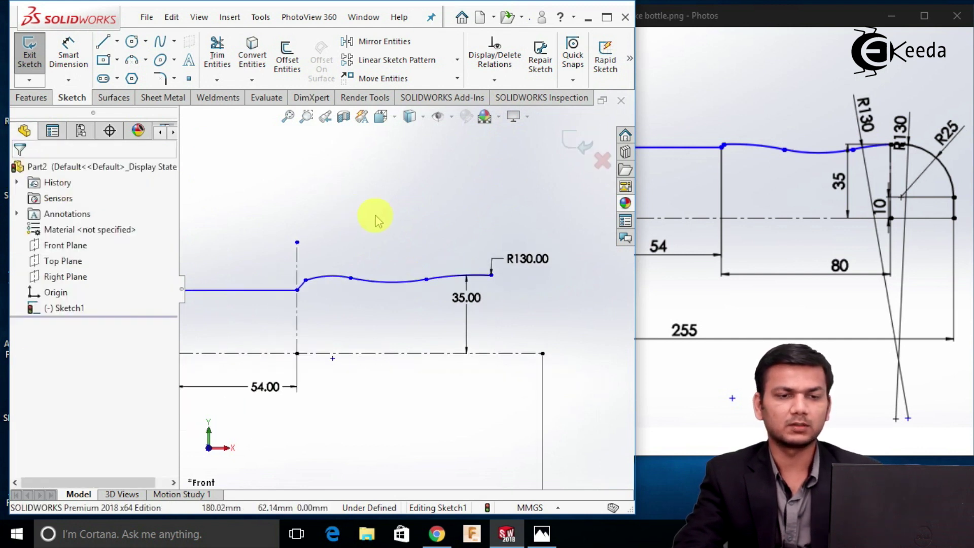
Sketch a vertical line about 14 mm long upwards from the base end of the horizontal centerline.
scroll(917, 169, up, 2)
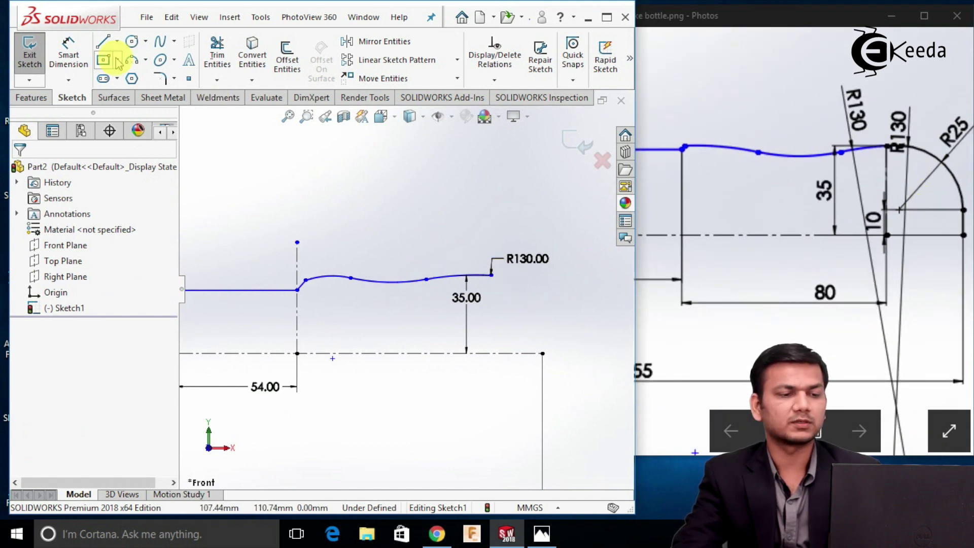
click(542, 352)
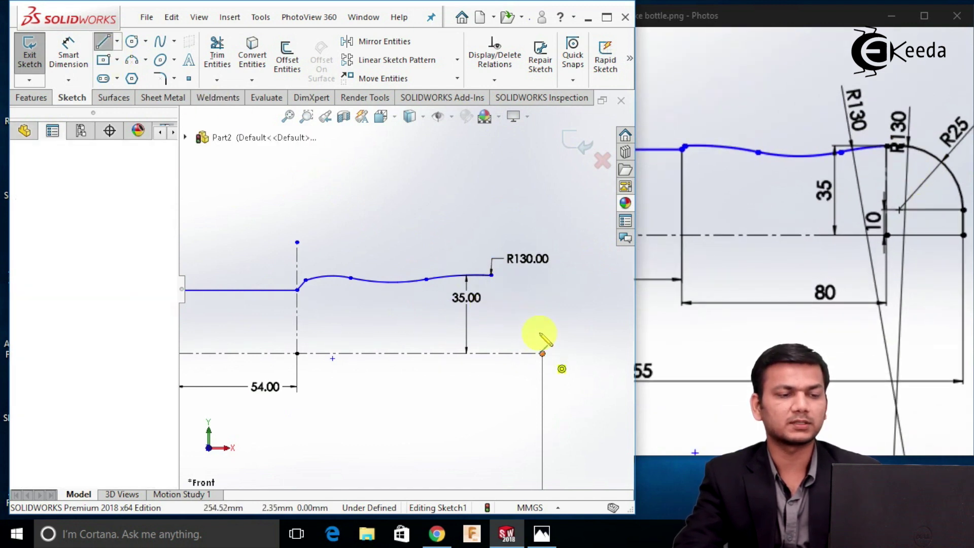
click(542, 322)
right_click(543, 325)
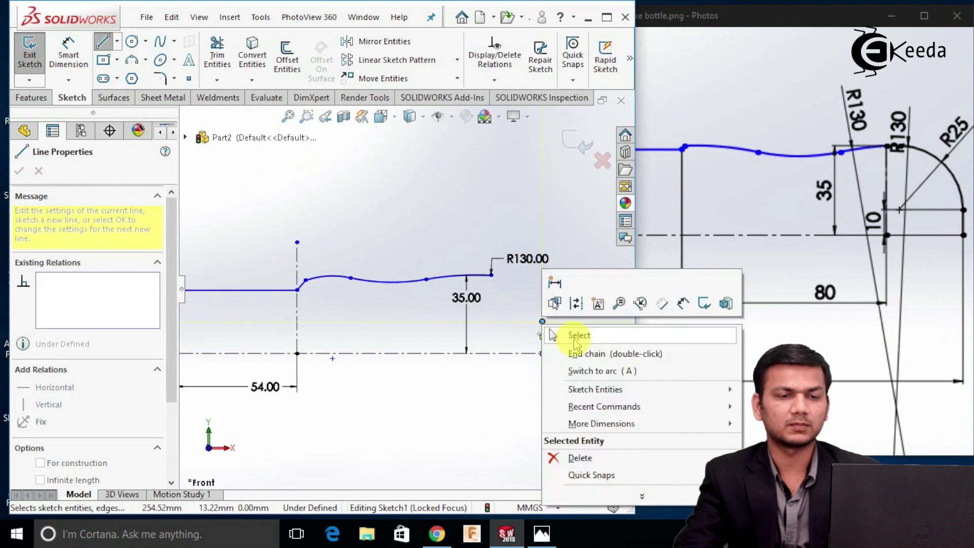
click(569, 335)
Dimension the vertical line at the base end as 10 mm.
click(68, 55)
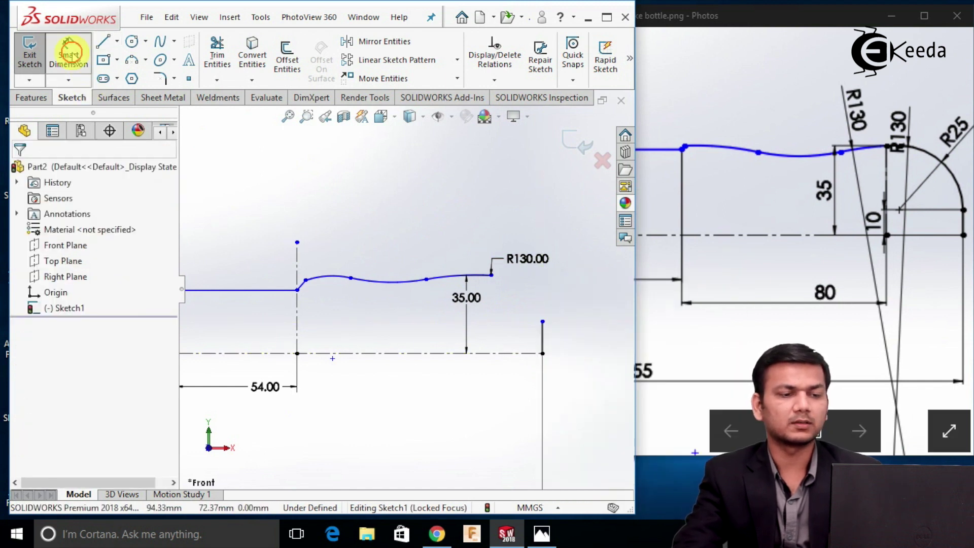
click(543, 333)
click(562, 336)
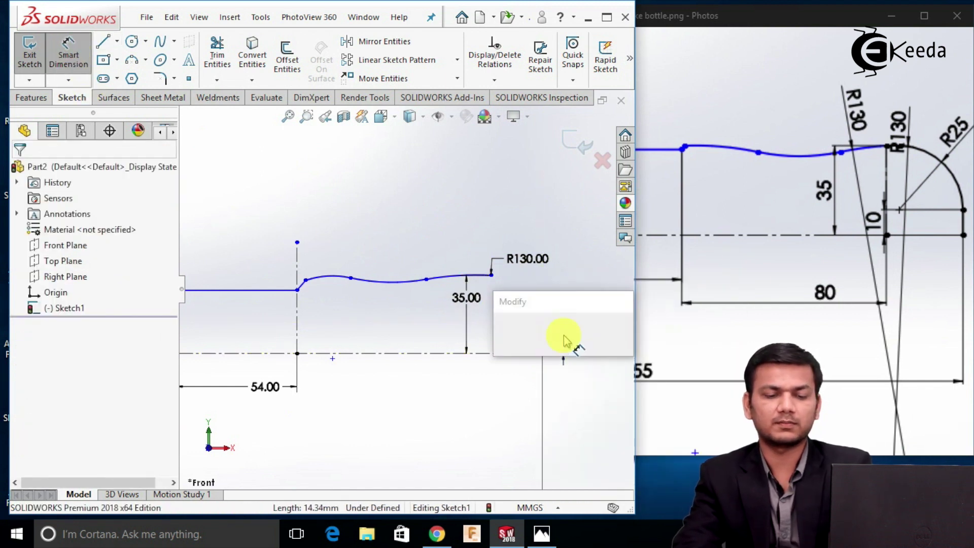
text(10)
key(Return)
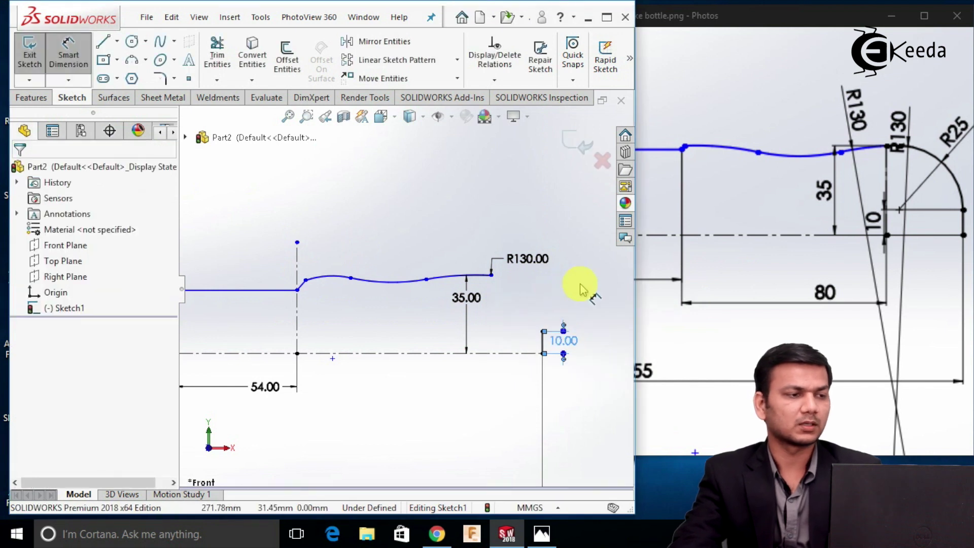
Sketch a three-point arc with a 25 mm radius from the top of the 10 mm line to the R130 arc's free end.
click(133, 62)
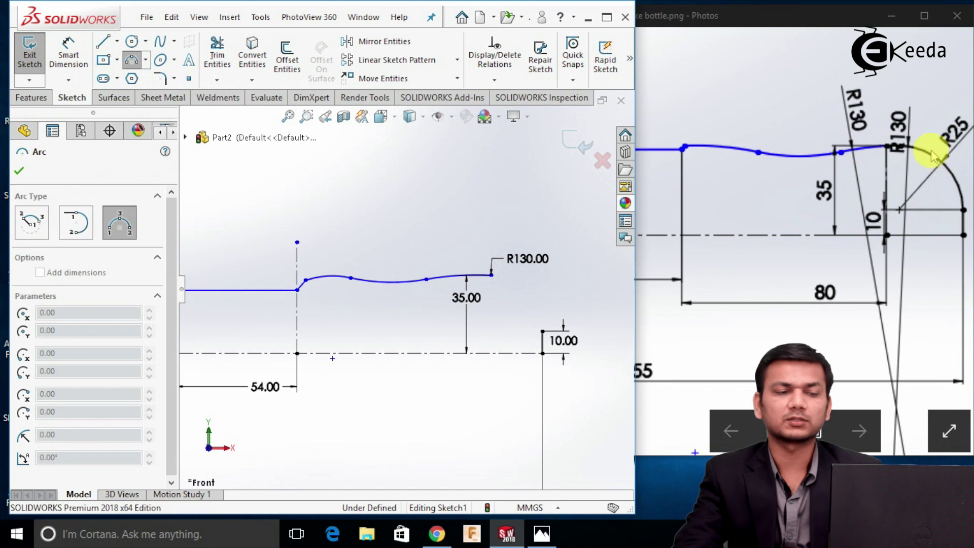
scroll(525, 292, down, 2)
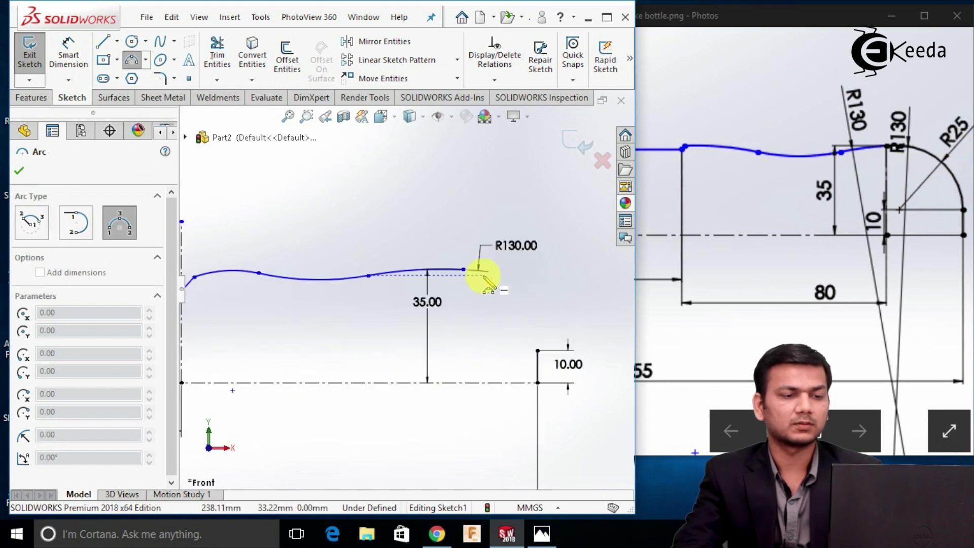
click(537, 350)
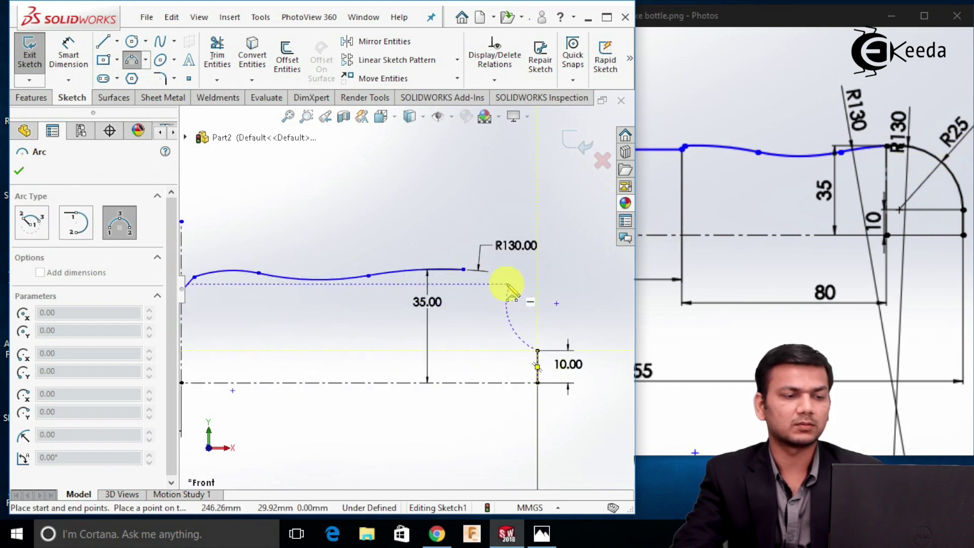
click(464, 270)
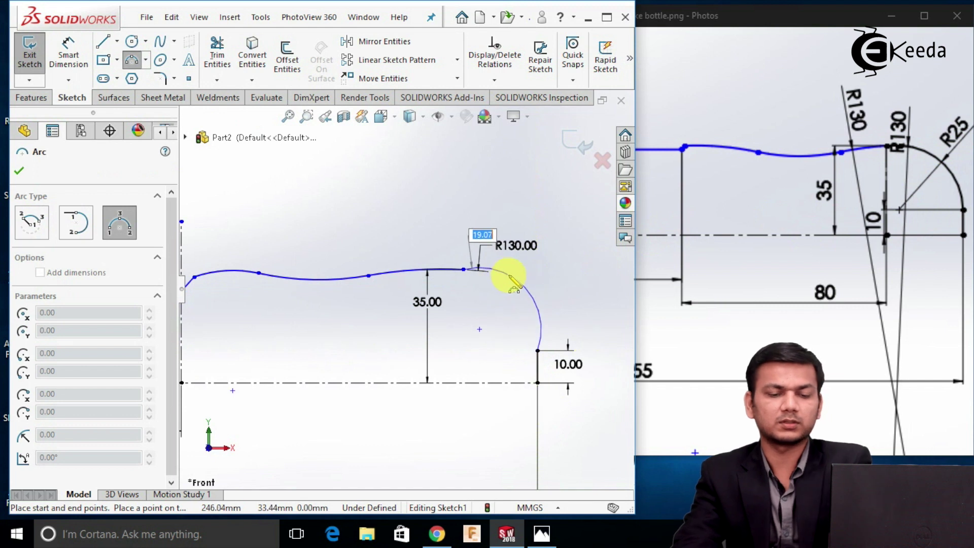
text(25)
key(Return)
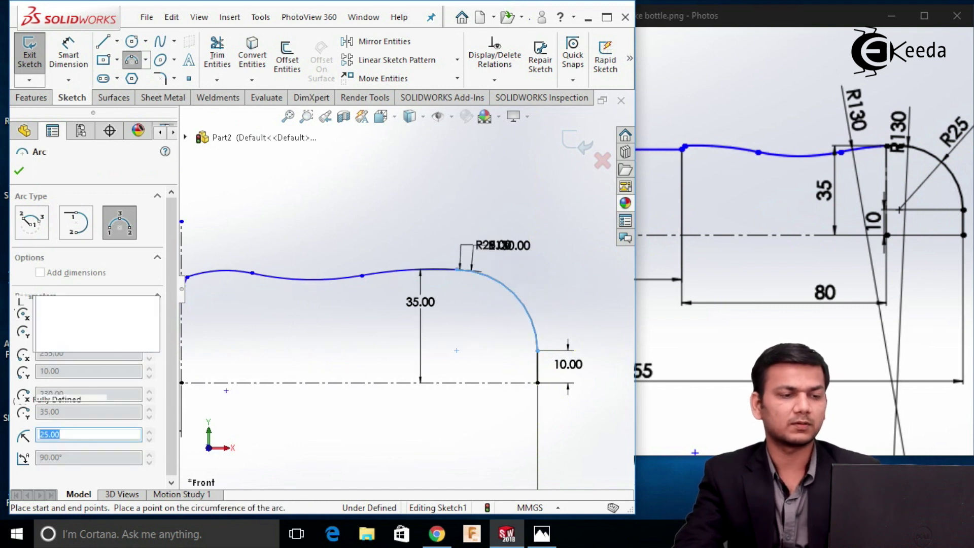
right_click(507, 276)
click(538, 285)
Move the upper end point of the sloping line before the 54 mm section onto the free end of the short horizontal line.
scroll(515, 263, down, 5)
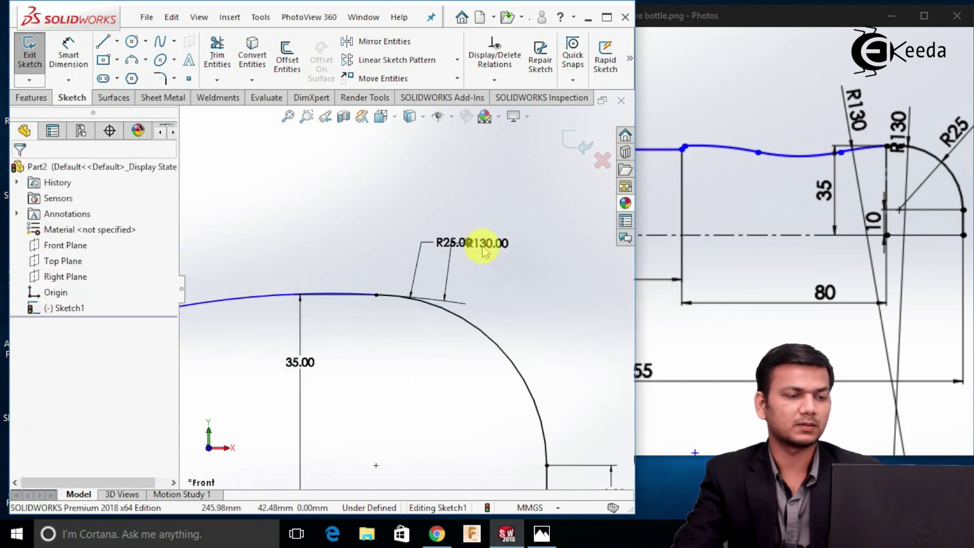
scroll(476, 315, up, 5)
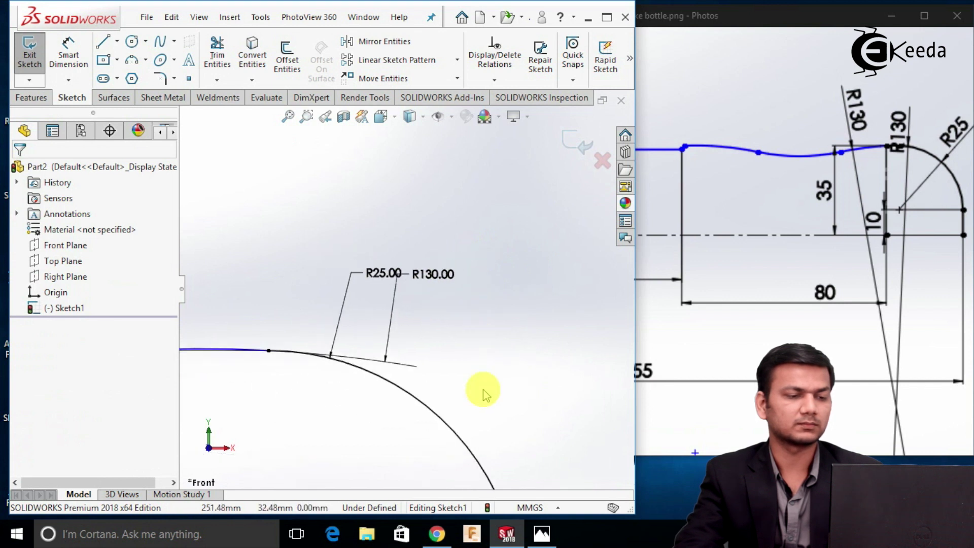
scroll(457, 362, up, 5)
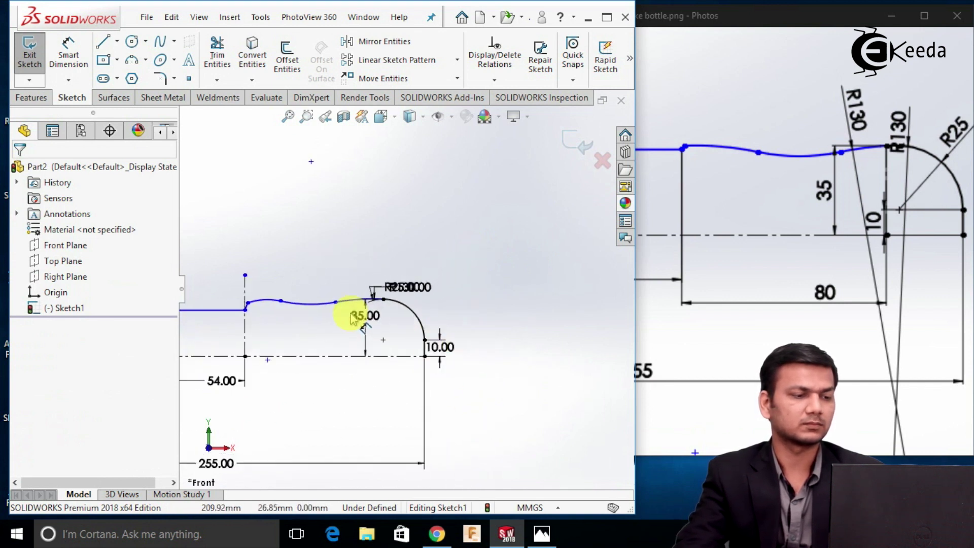
scroll(304, 312, down, 2)
scroll(321, 305, down, 1)
scroll(406, 282, down, 3)
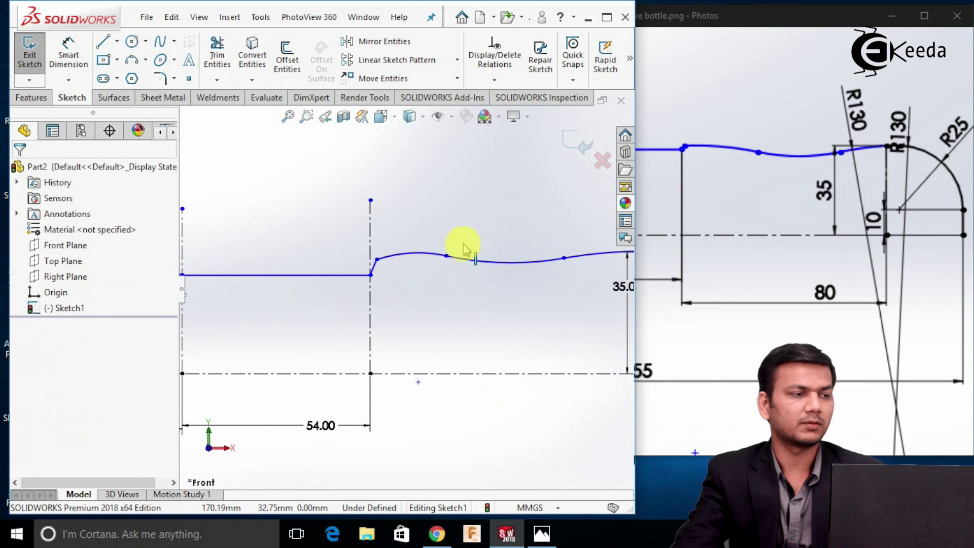
click(70, 59)
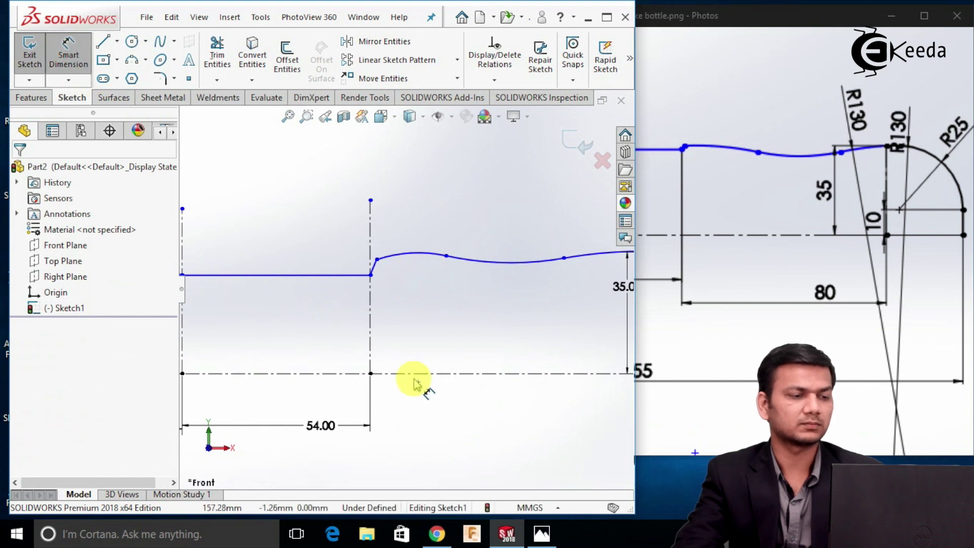
scroll(376, 340, up, 2)
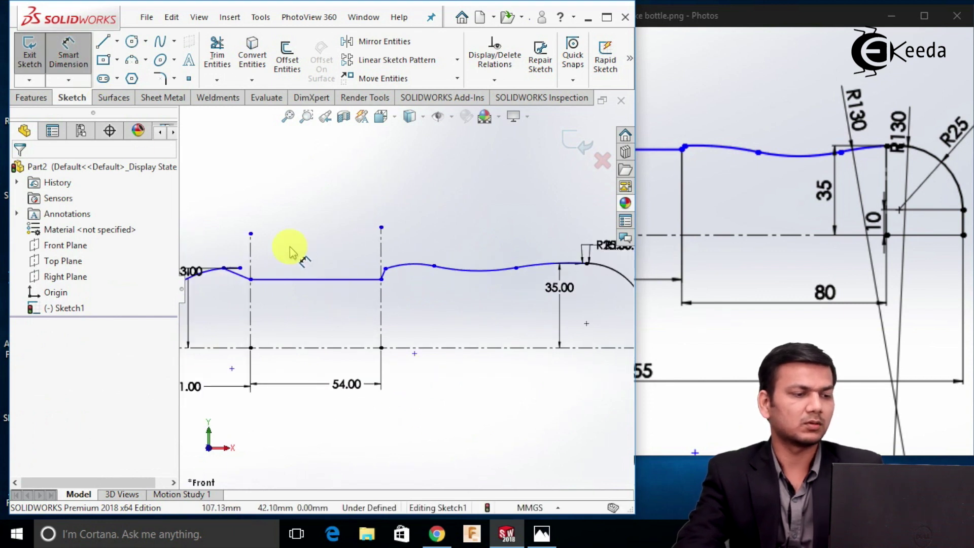
scroll(283, 283, down, 5)
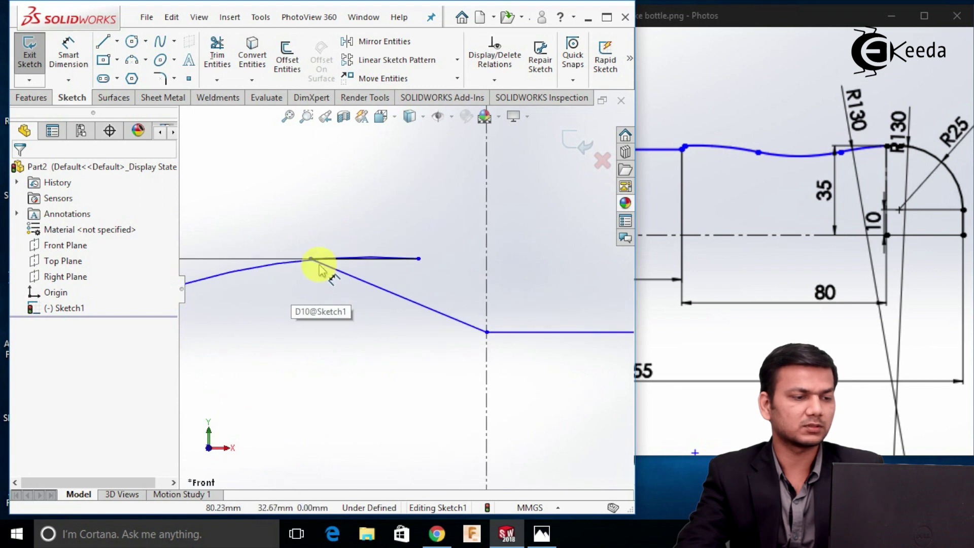
scroll(319, 279, up, 2)
scroll(383, 278, down, 2)
drag(374, 272, 454, 282)
click(432, 330)
scroll(429, 331, up, 3)
scroll(428, 332, up, 2)
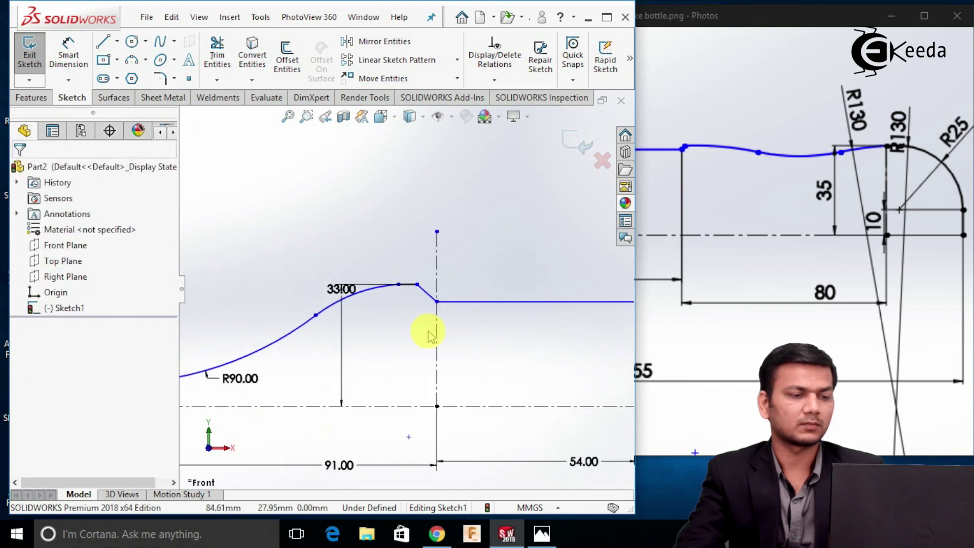
scroll(484, 279, up, 2)
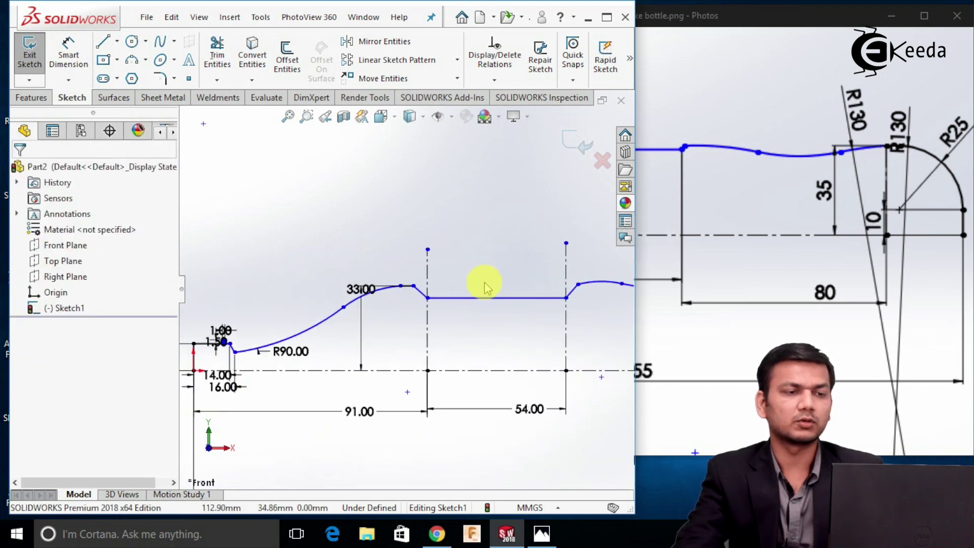
Try to align the upper end points of the two sloping lines beside the 54 mm section with a horizontal relation.
click(511, 85)
click(510, 111)
click(414, 287)
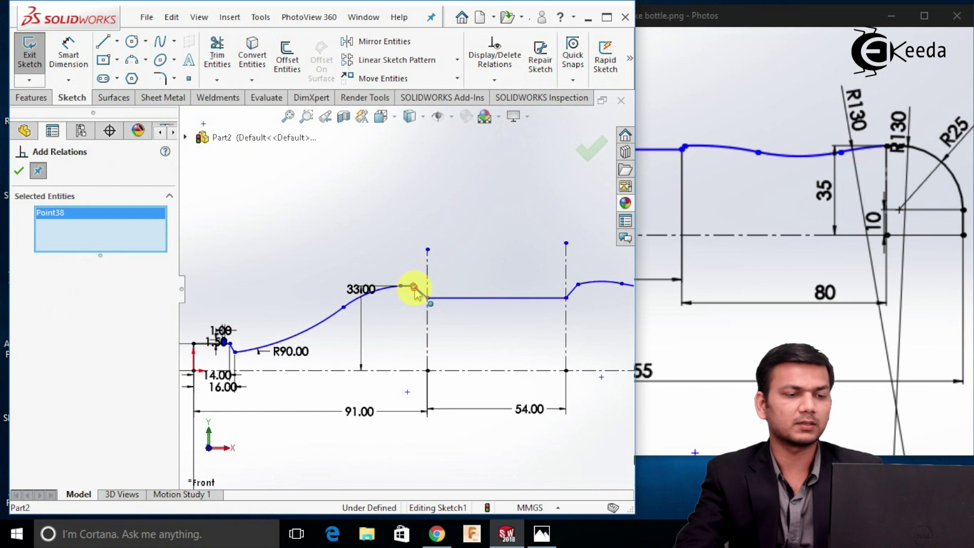
click(579, 285)
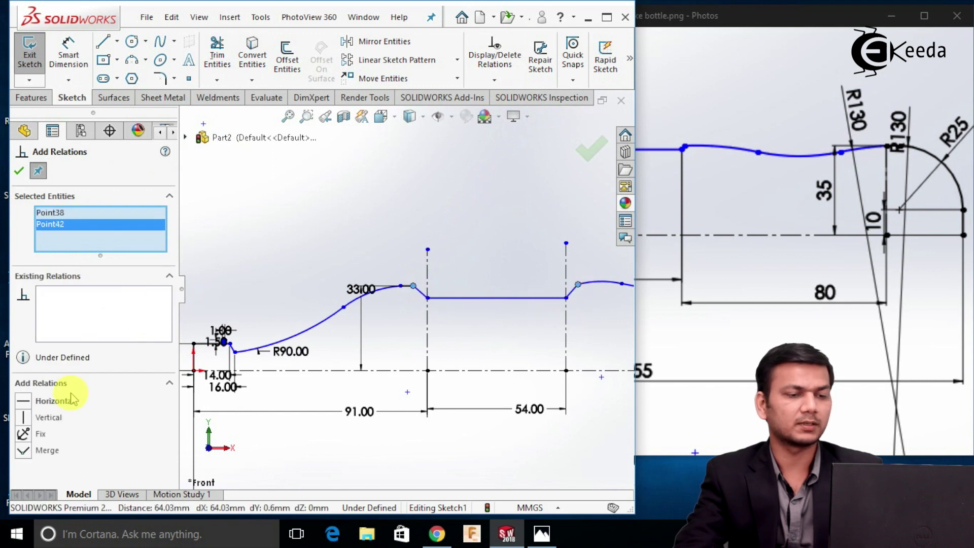
click(63, 418)
right_click(86, 294)
click(124, 304)
click(65, 400)
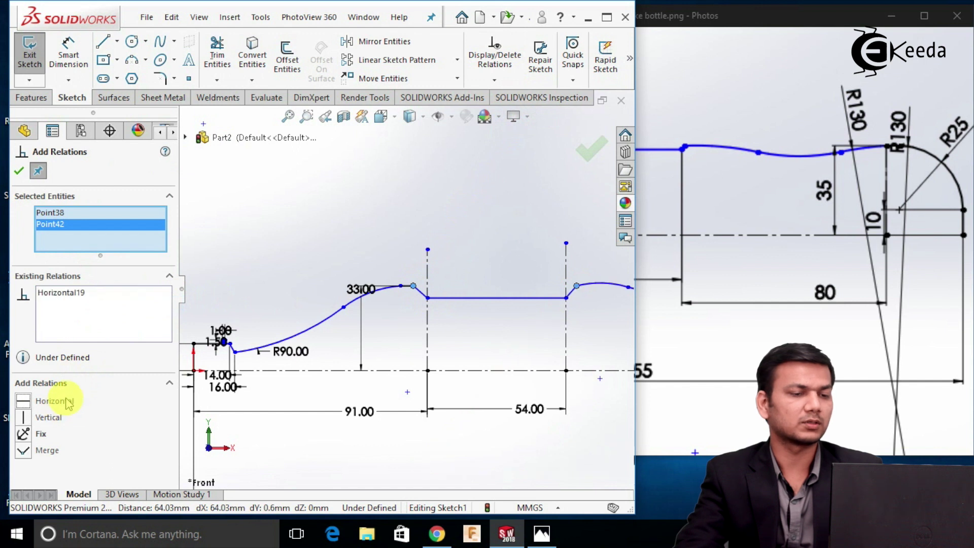
click(19, 172)
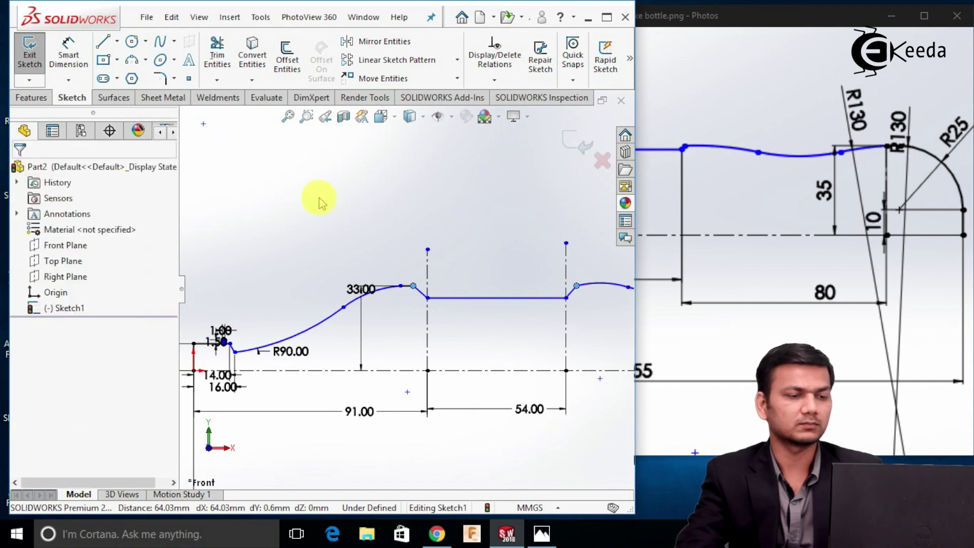
Undo the relations added between the upper end points of the two sloping lines.
scroll(405, 289, up, 2)
scroll(537, 300, up, 5)
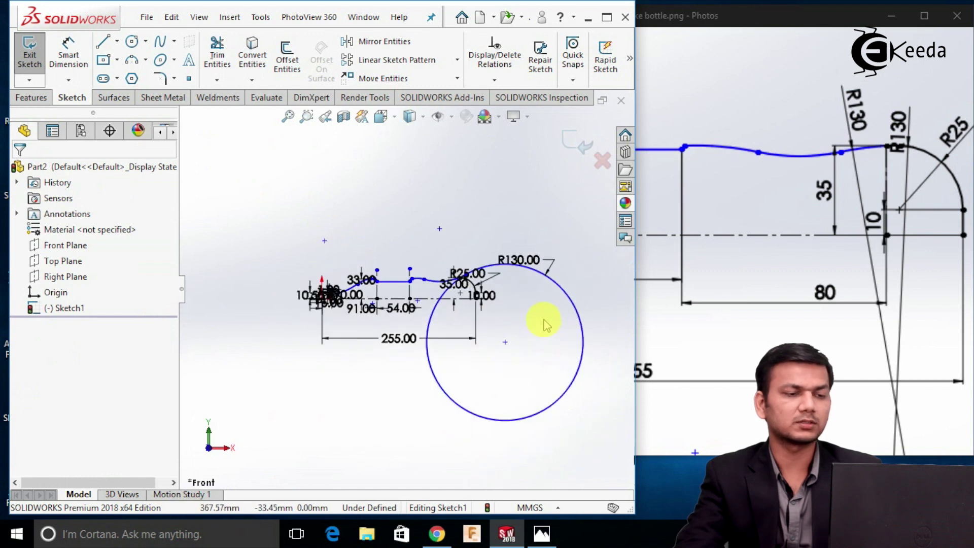
key(ctrl+z)
key(ctrl+z)
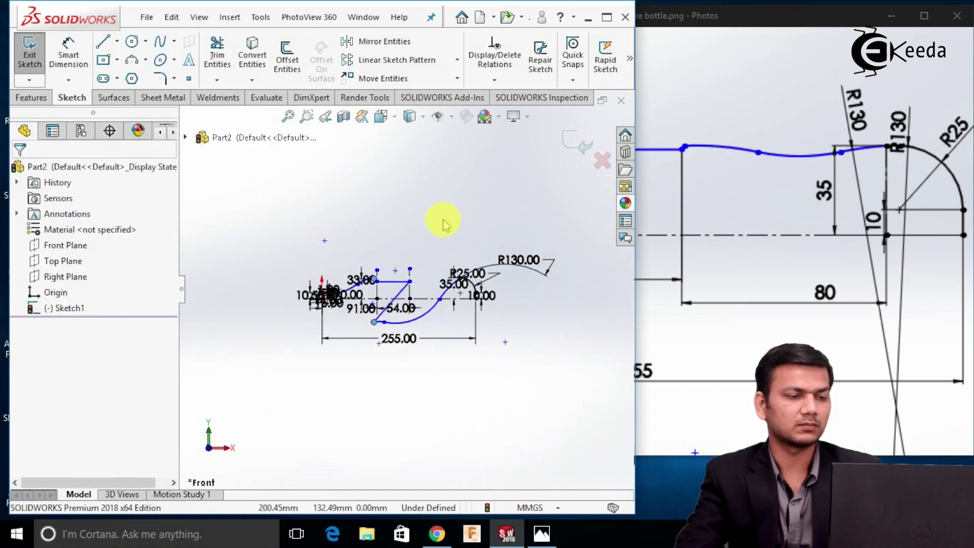
key(ctrl+z)
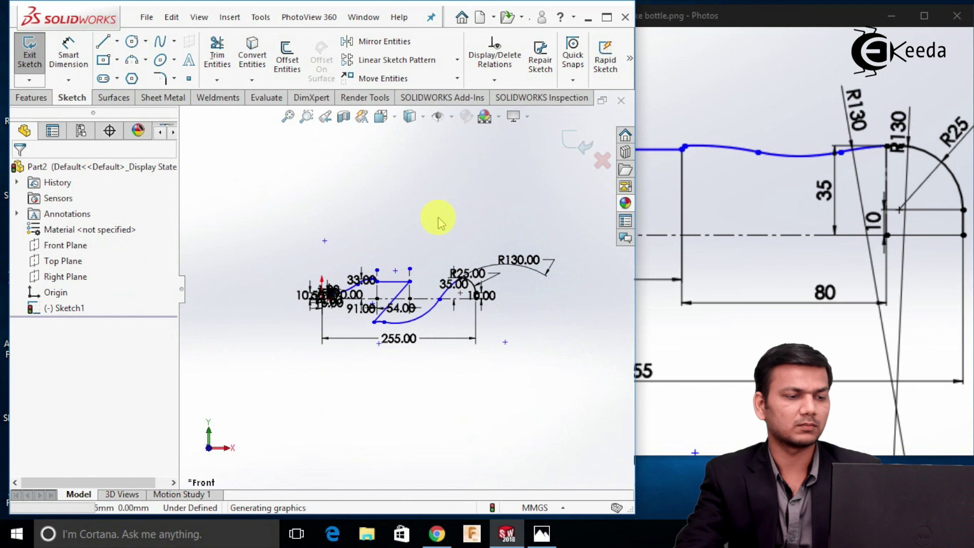
click(435, 227)
click(495, 246)
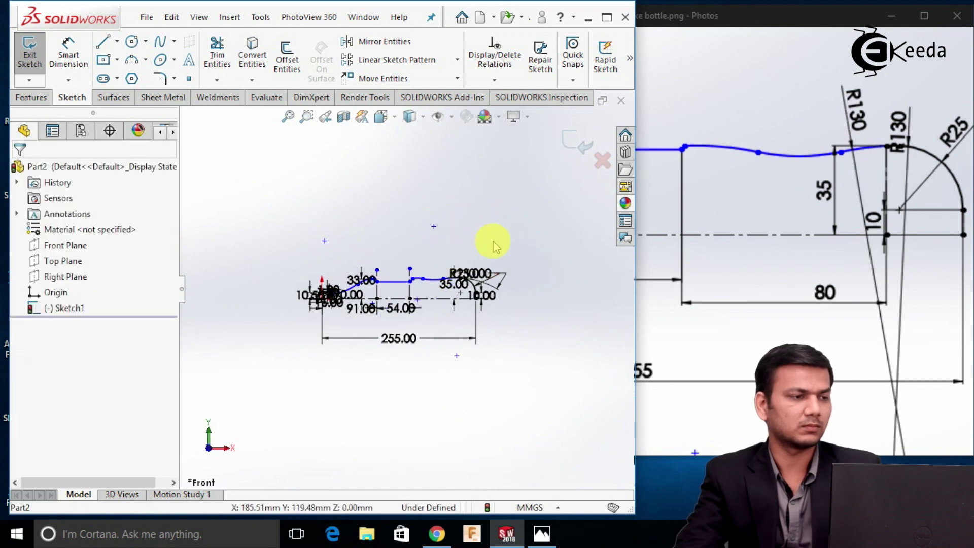
Move the junction point between the first two curves after the 54 mm section a little toward the bottle's base.
scroll(447, 232, down, 5)
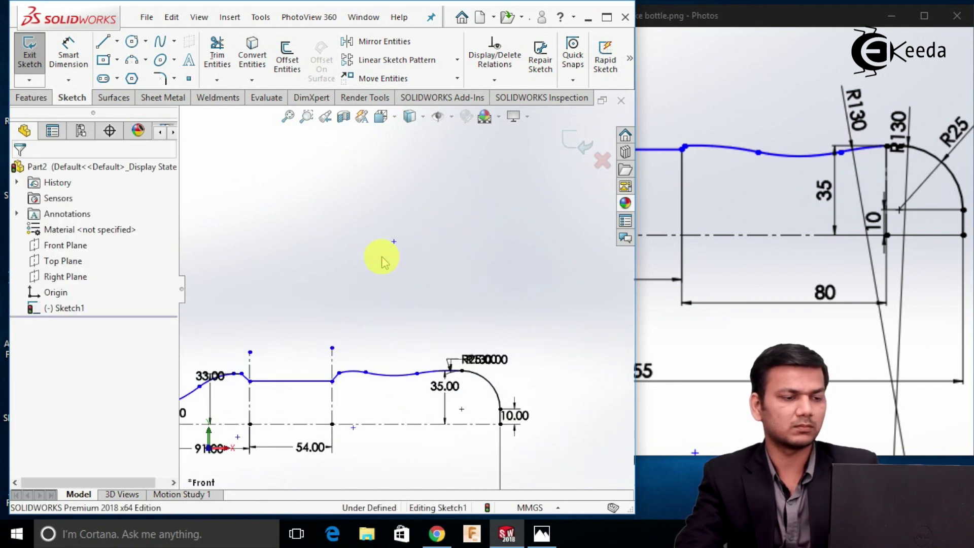
scroll(332, 411, down, 3)
scroll(405, 361, up, 3)
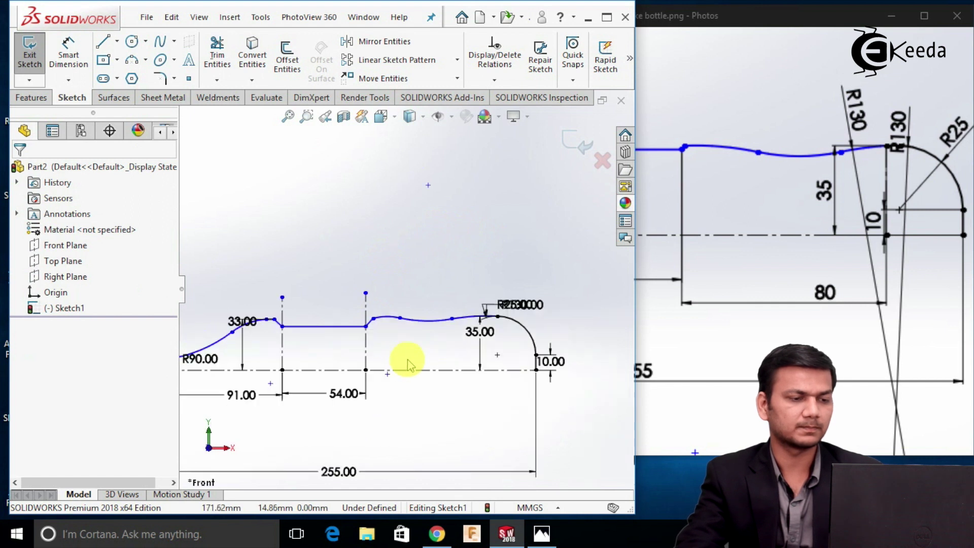
scroll(398, 309, down, 2)
scroll(420, 345, down, 2)
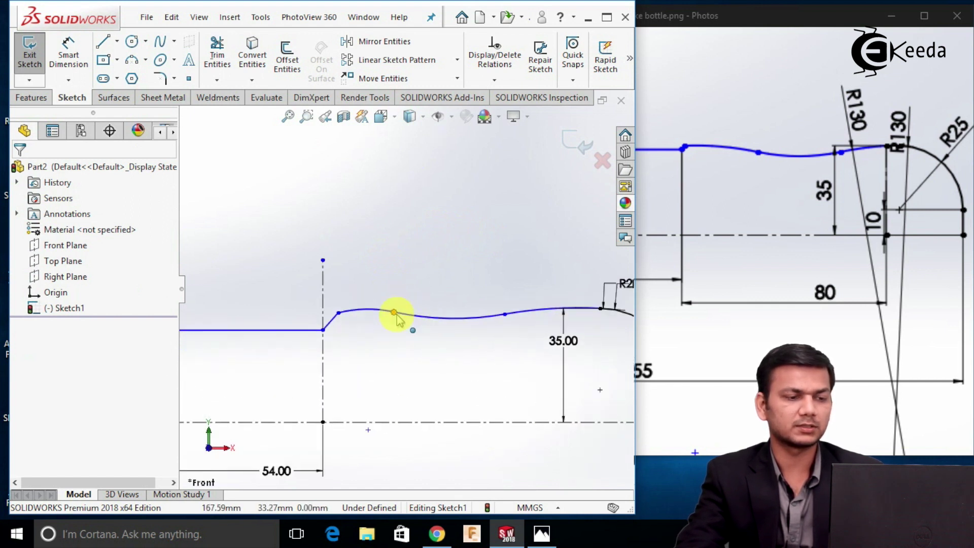
drag(396, 314, 420, 321)
click(452, 361)
scroll(450, 372, up, 2)
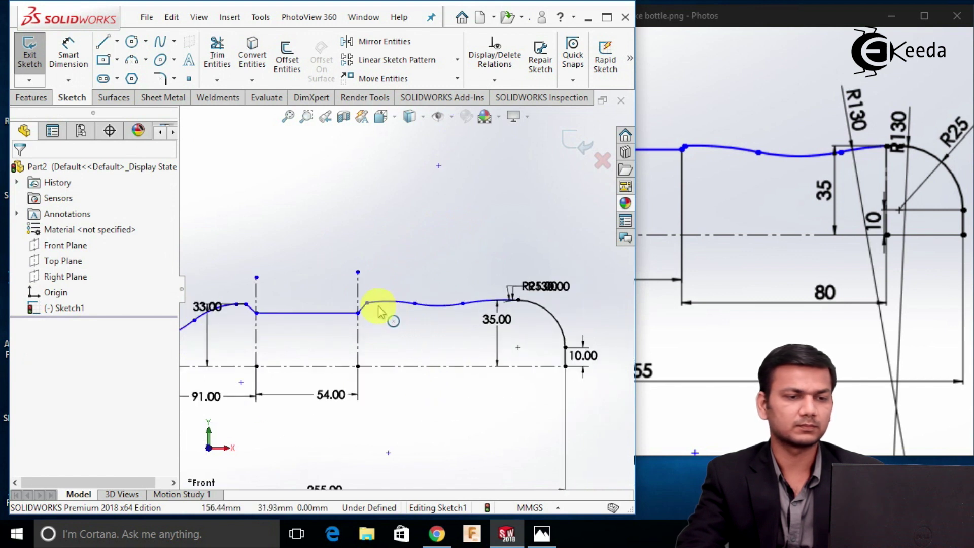
Try to lower the upper end point of the sloping line just after the 54 mm section.
scroll(383, 335, up, 1)
scroll(375, 323, down, 2)
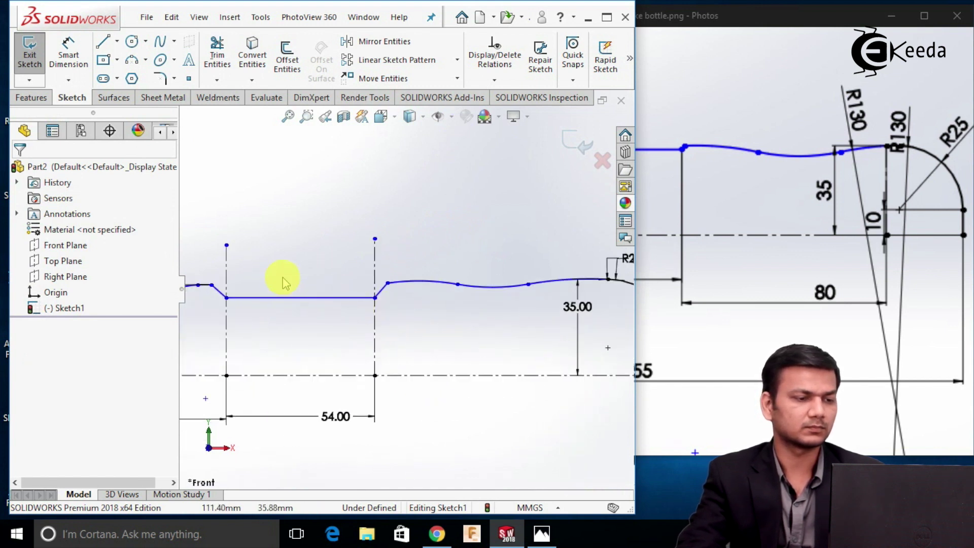
scroll(398, 288, down, 2)
scroll(390, 296, up, 2)
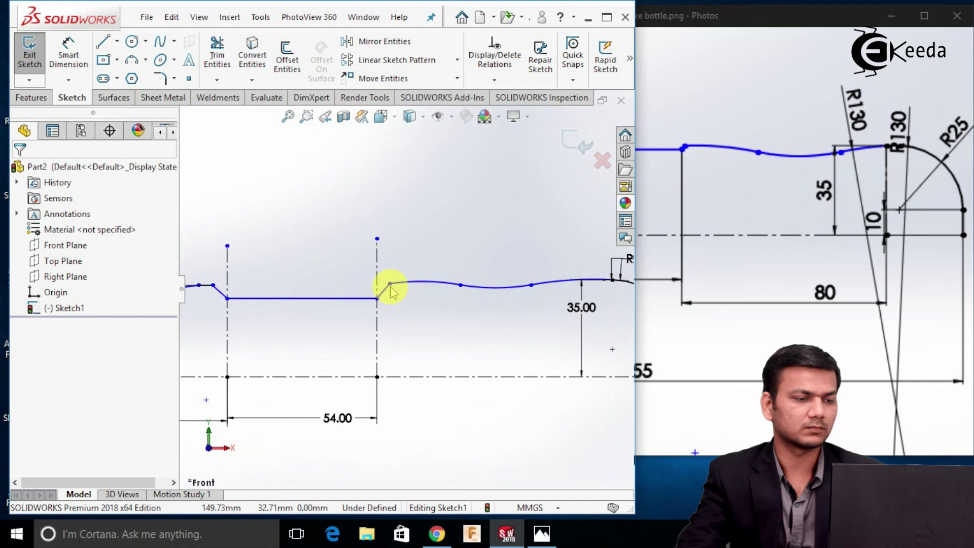
drag(389, 284, 391, 290)
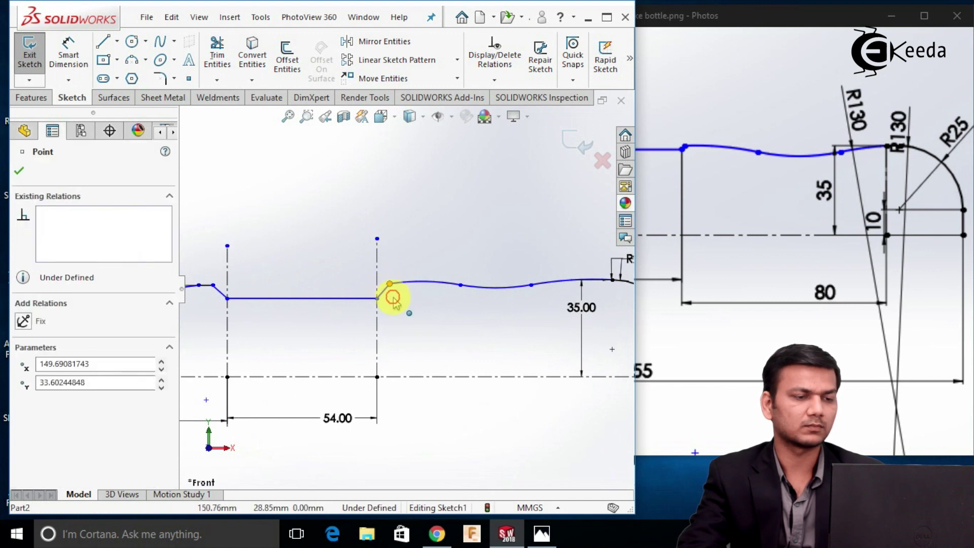
click(428, 320)
Finish the bottle profile sketch and return to the part.
scroll(429, 337, up, 3)
scroll(299, 307, down, 2)
scroll(314, 291, down, 2)
scroll(446, 269, up, 6)
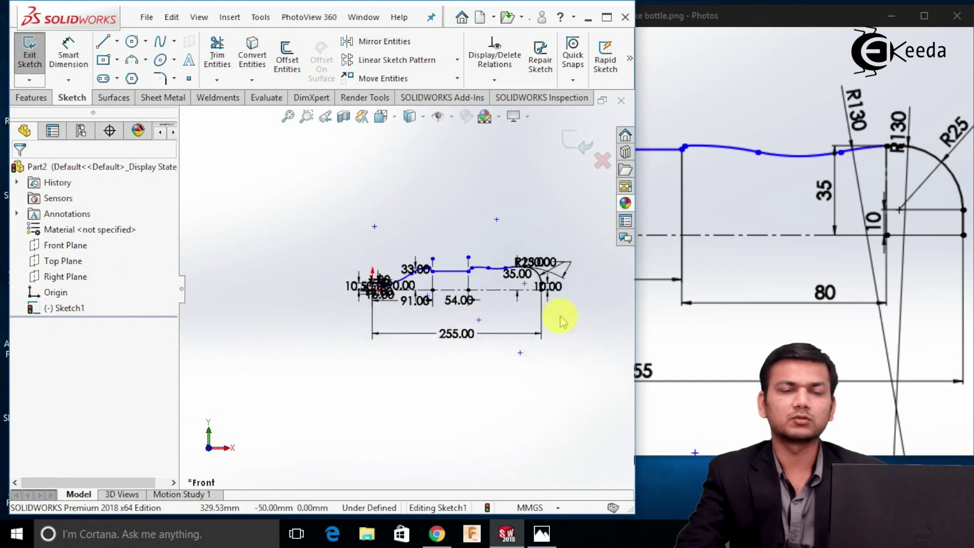
scroll(558, 304, up, 1)
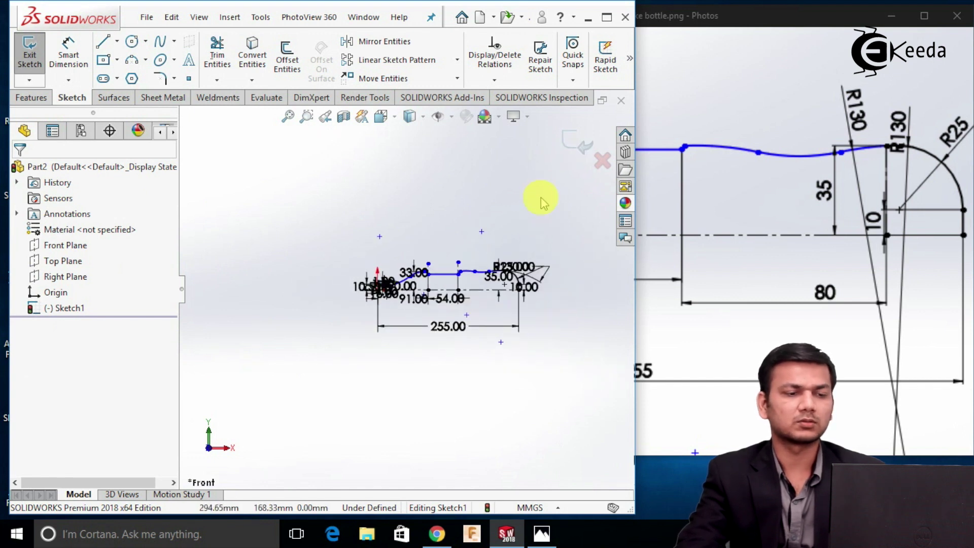
click(570, 147)
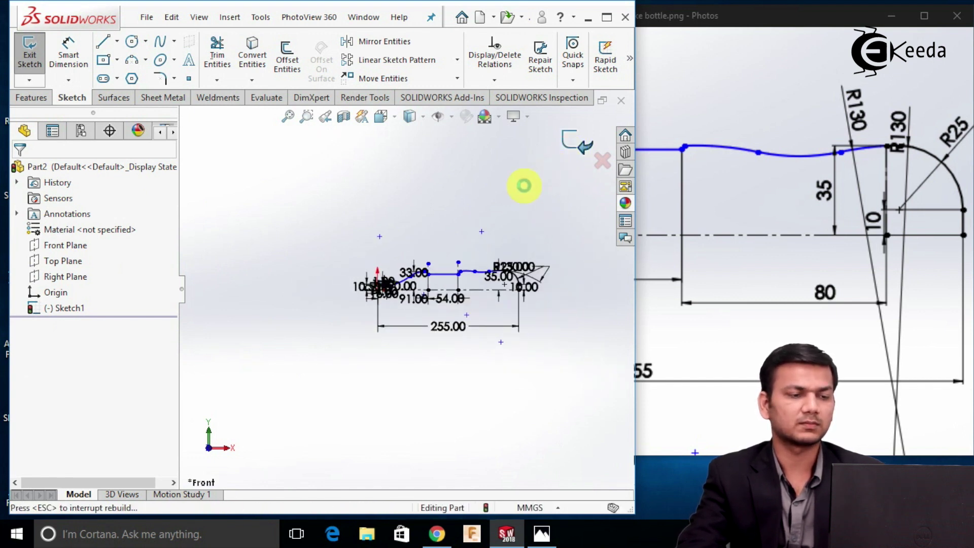
scroll(459, 282, down, 2)
scroll(447, 282, down, 1)
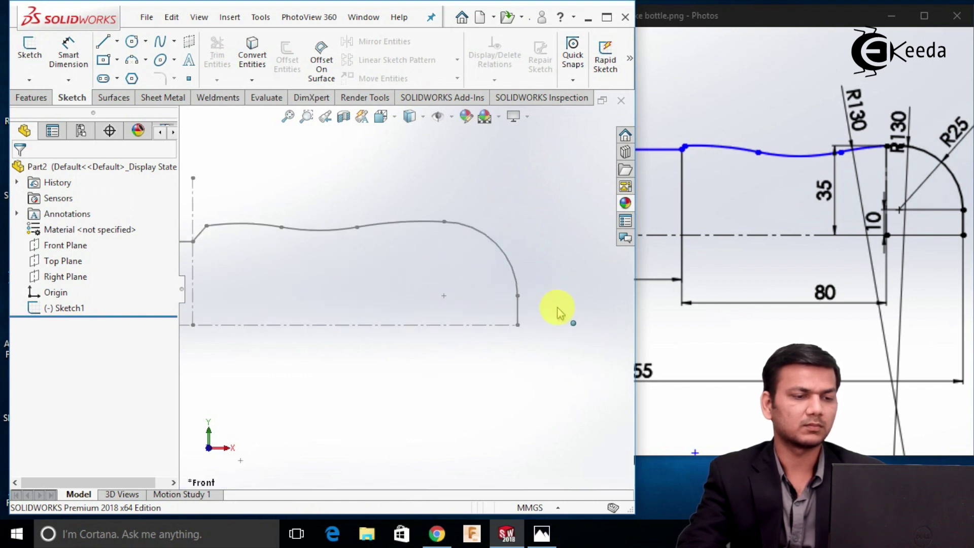
scroll(542, 309, down, 1)
scroll(508, 310, up, 4)
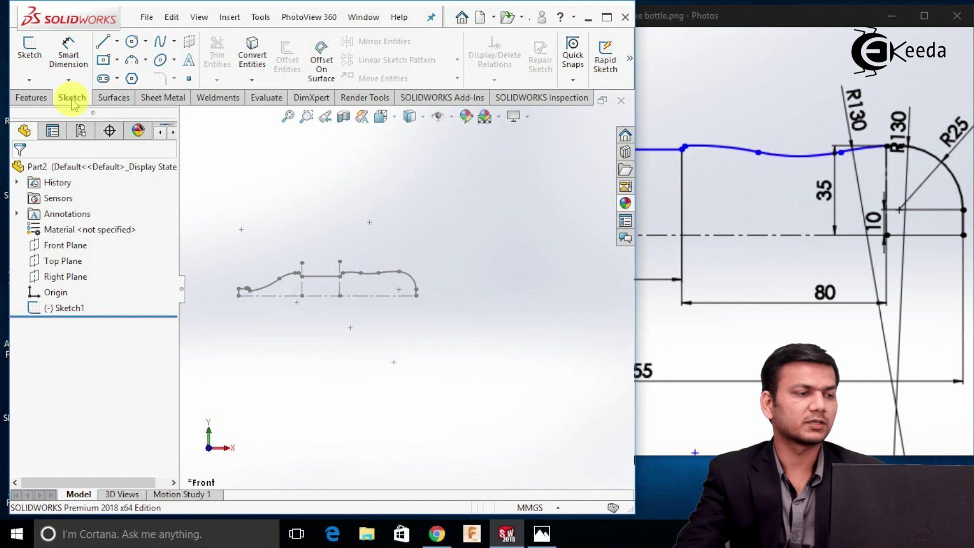
Create a revolved surface from the bottle profile, 360 degrees about the 255 mm horizontal centerline.
click(126, 99)
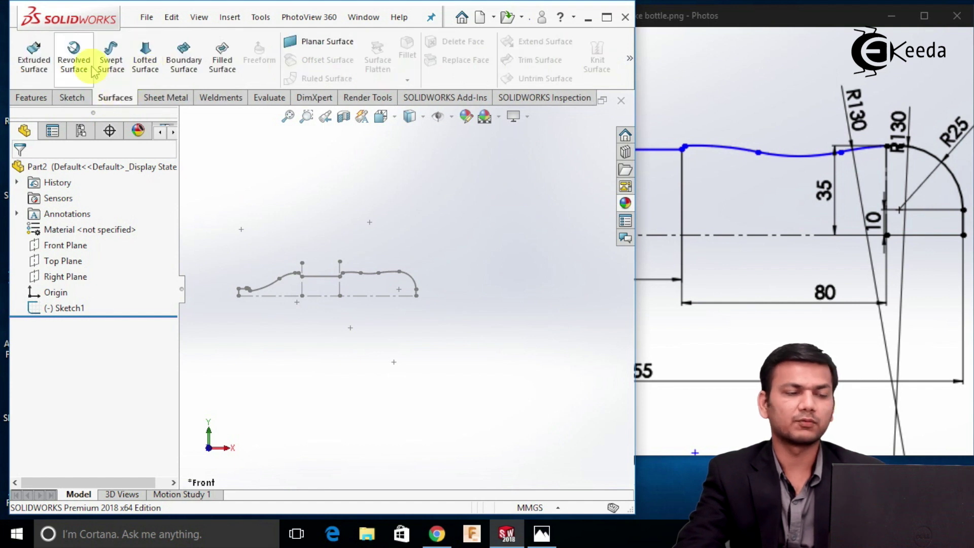
click(74, 70)
scroll(300, 330, down, 1)
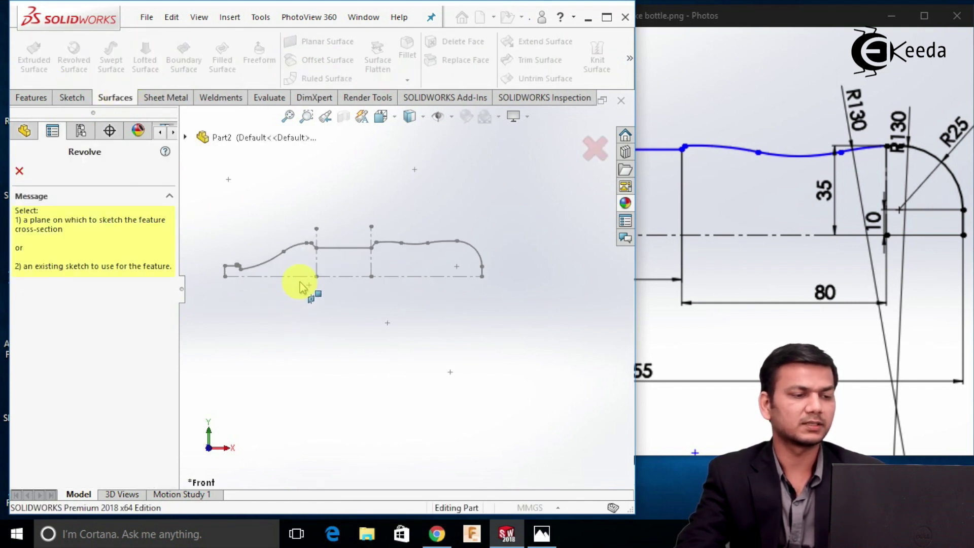
click(301, 277)
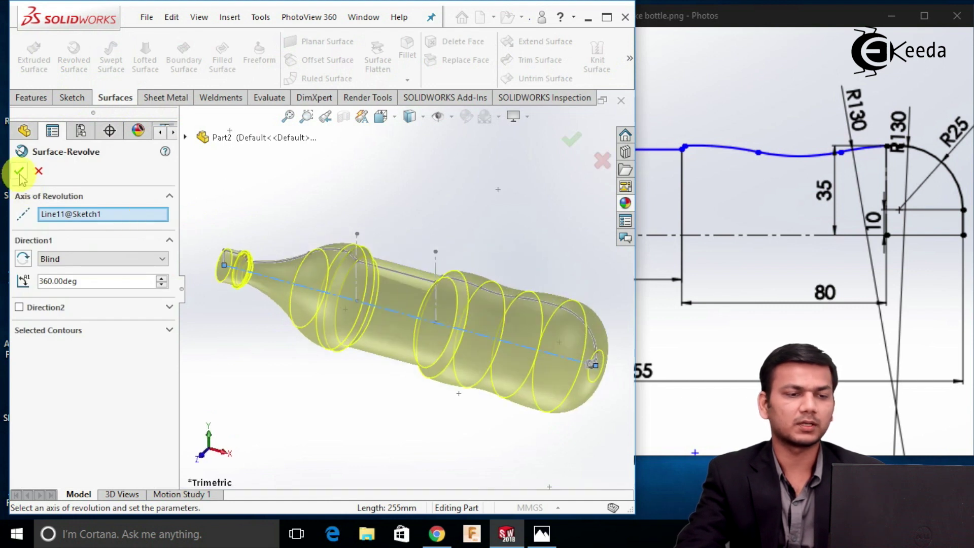
Examine the revolved bottle surface from several angles, especially the neck and shoulder.
scroll(290, 249, up, 2)
scroll(330, 289, down, 3)
scroll(378, 290, up, 2)
scroll(379, 291, up, 1)
middle_drag(379, 291, 428, 315)
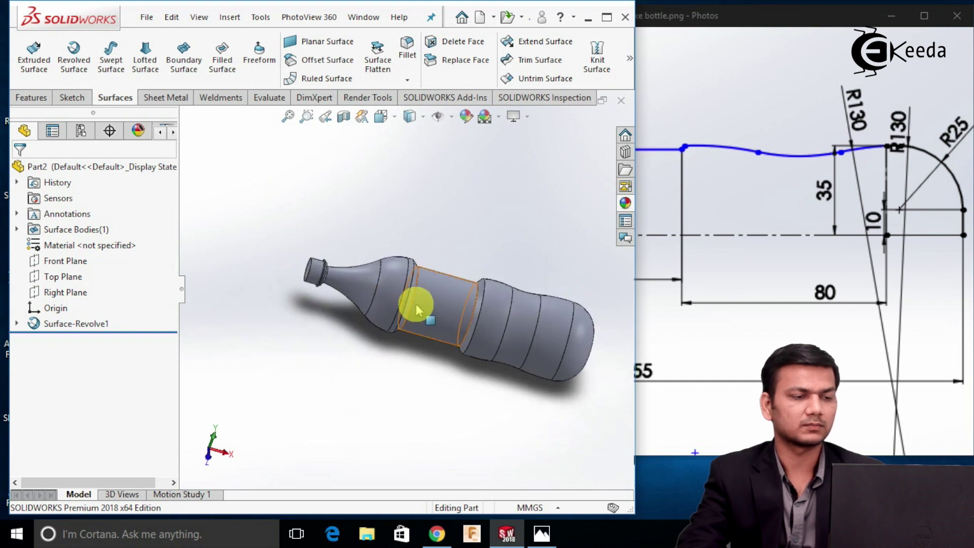
scroll(386, 279, down, 3)
mouse_move(342, 273)
middle_down()
mouse_move(374, 276)
mouse_move(336, 270)
mouse_move(326, 257)
mouse_move(348, 283)
middle_up()
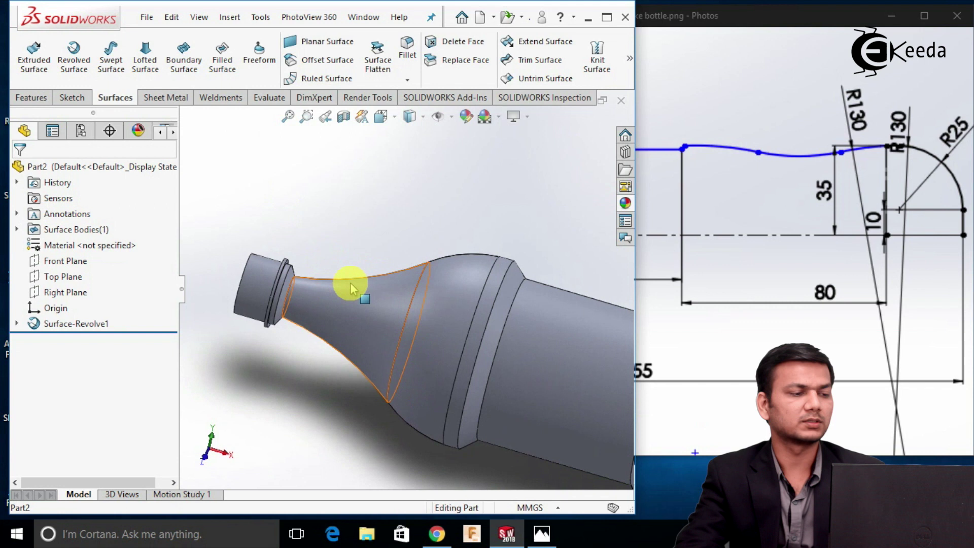
Reopen the revolved surface's sketch and move the junction between the R90 arc and the shoulder arc toward the neck.
click(93, 324)
right_click(93, 325)
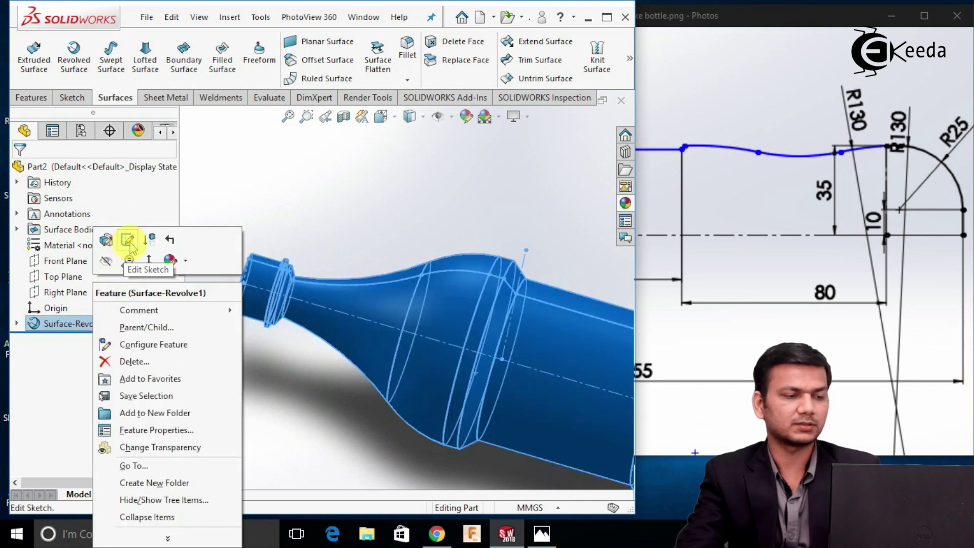
click(129, 244)
scroll(325, 269, down, 3)
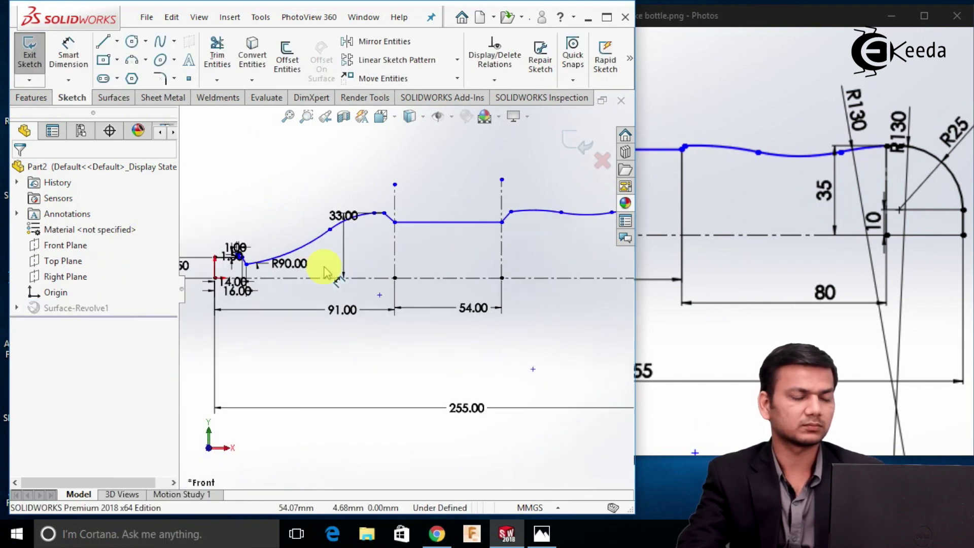
scroll(348, 245, down, 2)
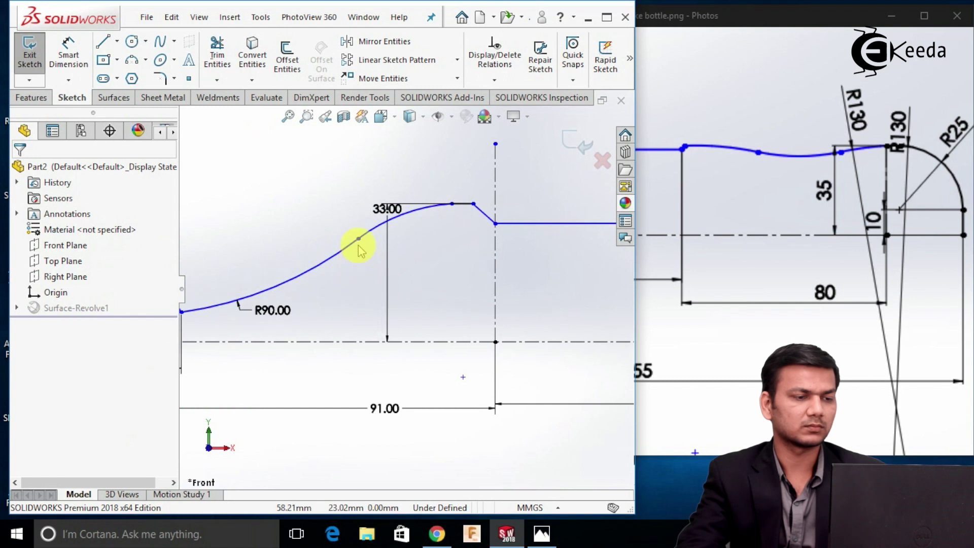
drag(359, 240, 266, 258)
click(303, 279)
scroll(312, 299, up, 3)
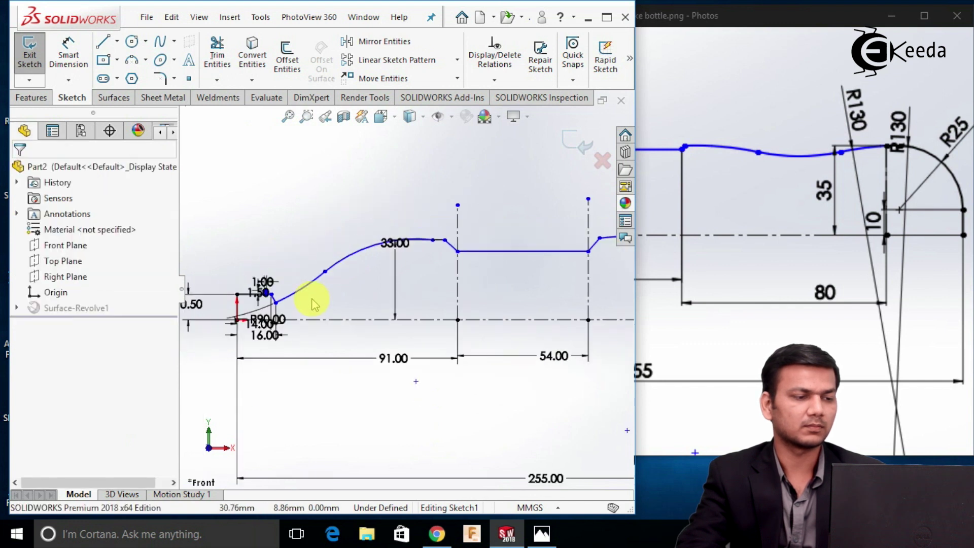
Rebuild the bottle from the edited profile and check the reshaped shoulder.
scroll(282, 309, down, 4)
scroll(421, 259, up, 6)
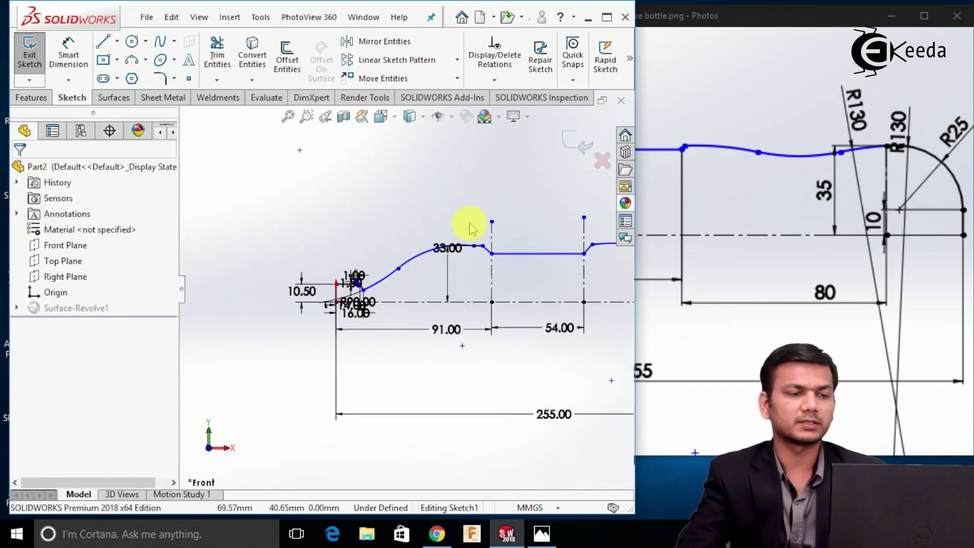
key(ctrl+b)
scroll(440, 370, up, 3)
scroll(478, 315, down, 2)
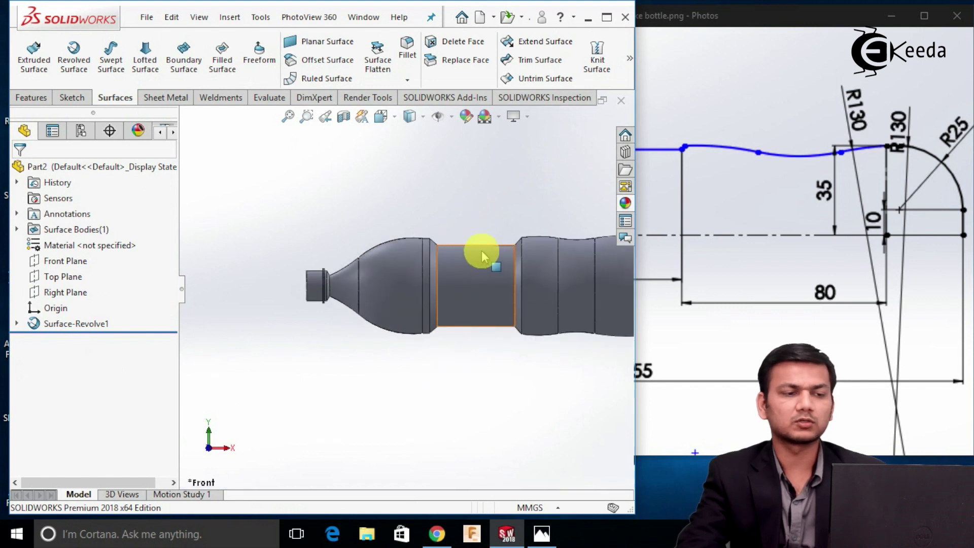
scroll(479, 250, down, 2)
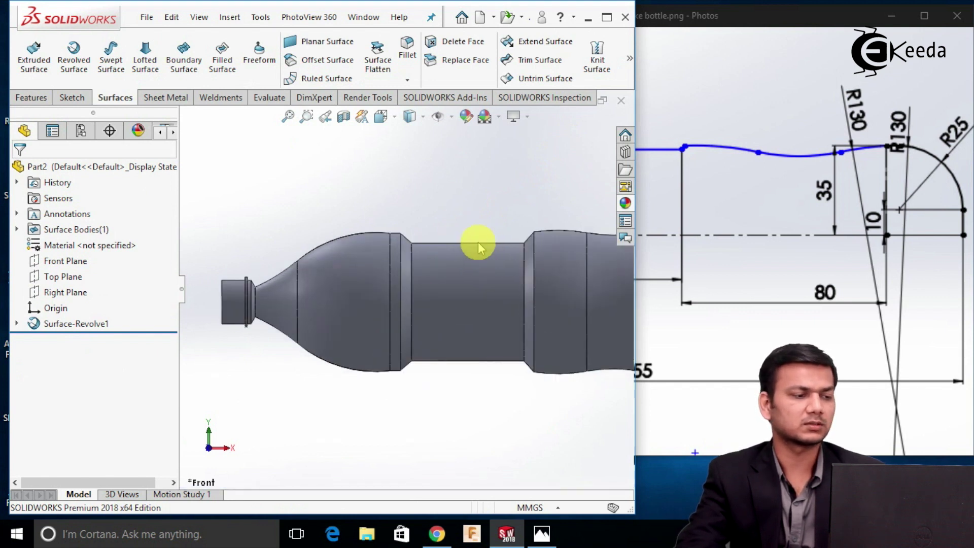
scroll(438, 239, up, 2)
Edit the profile sketch again, dimension the 54 mm straight line 30 mm from the centerline, and close the sketch.
right_click(104, 317)
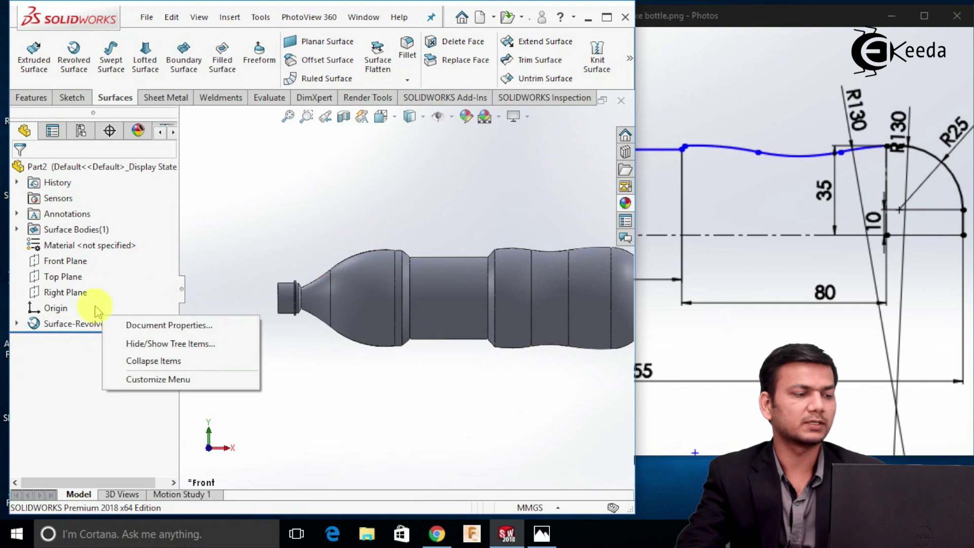
click(82, 323)
click(111, 278)
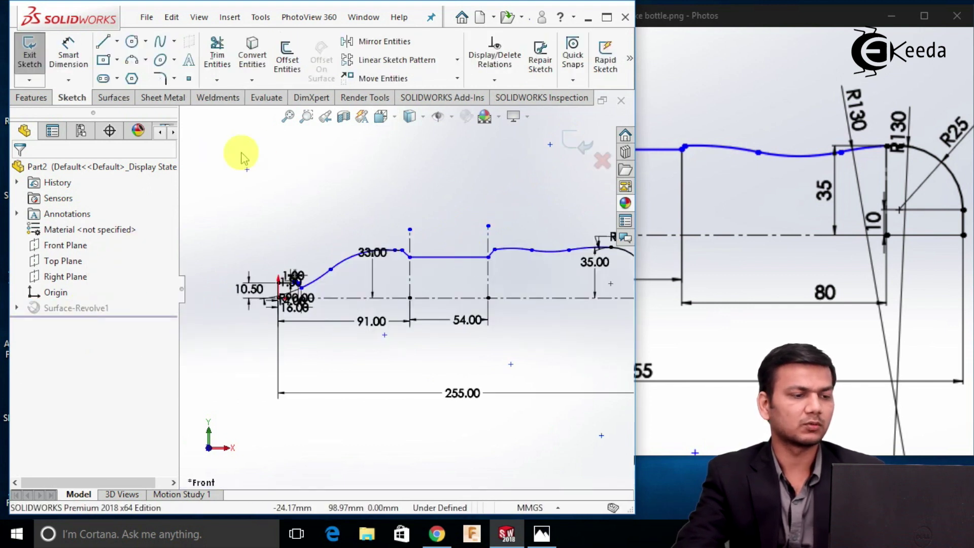
click(68, 55)
scroll(487, 330, down, 2)
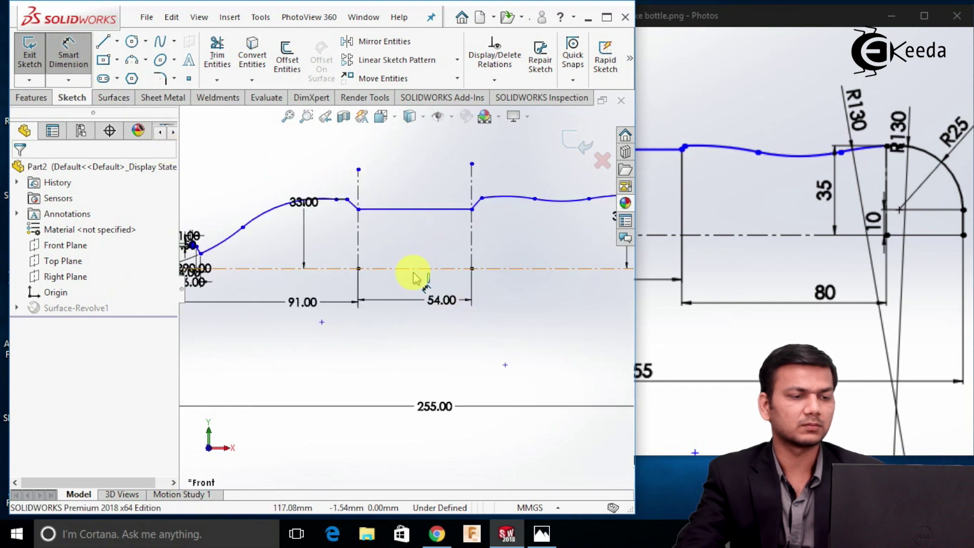
click(417, 273)
click(425, 209)
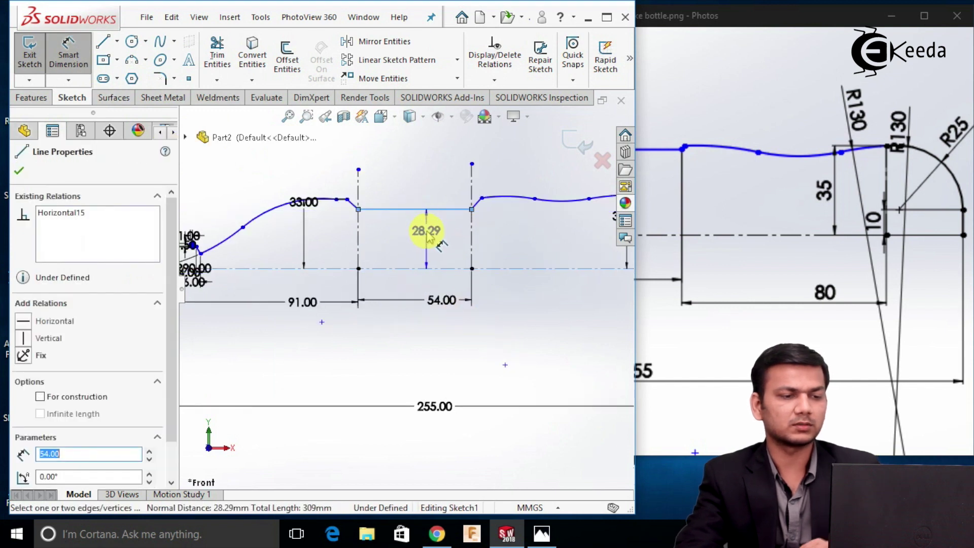
click(426, 231)
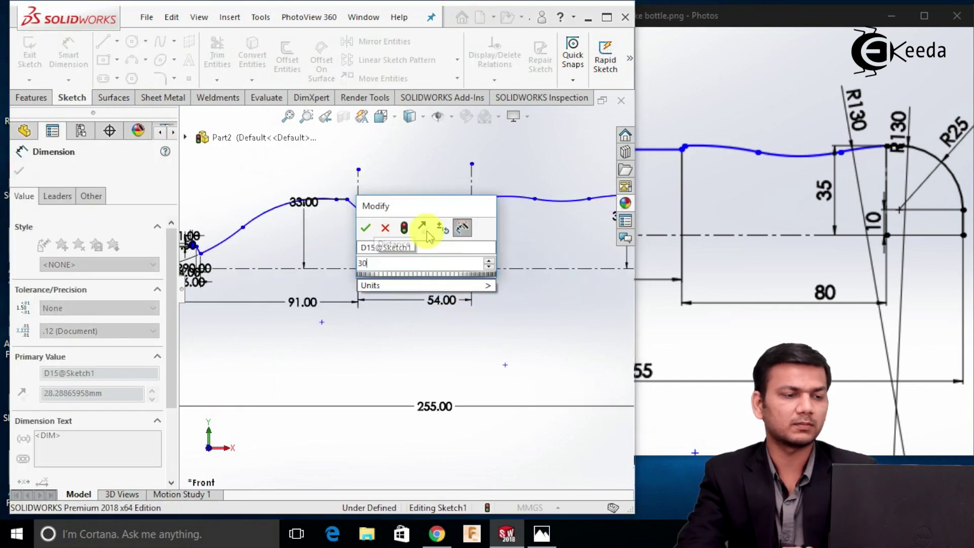
key(Return)
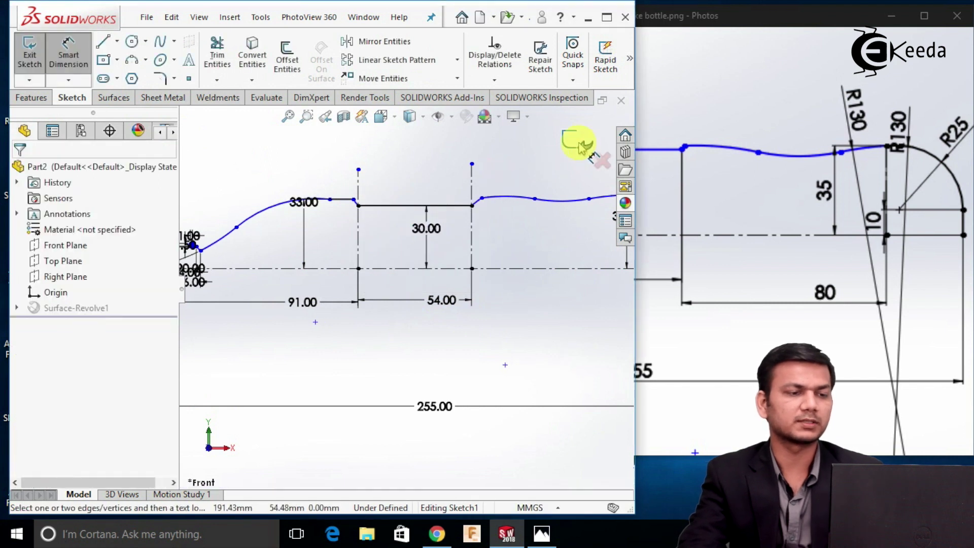
click(573, 143)
Examine the finished bottle surface from different angles and distances.
scroll(454, 349, up, 5)
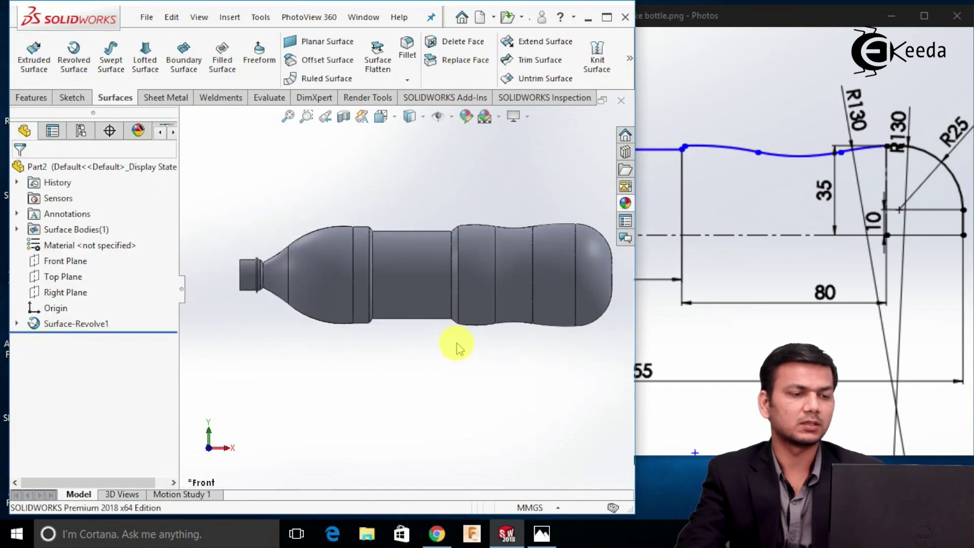
middle_drag(509, 320, 427, 290)
scroll(489, 218, up, 1)
scroll(385, 228, down, 5)
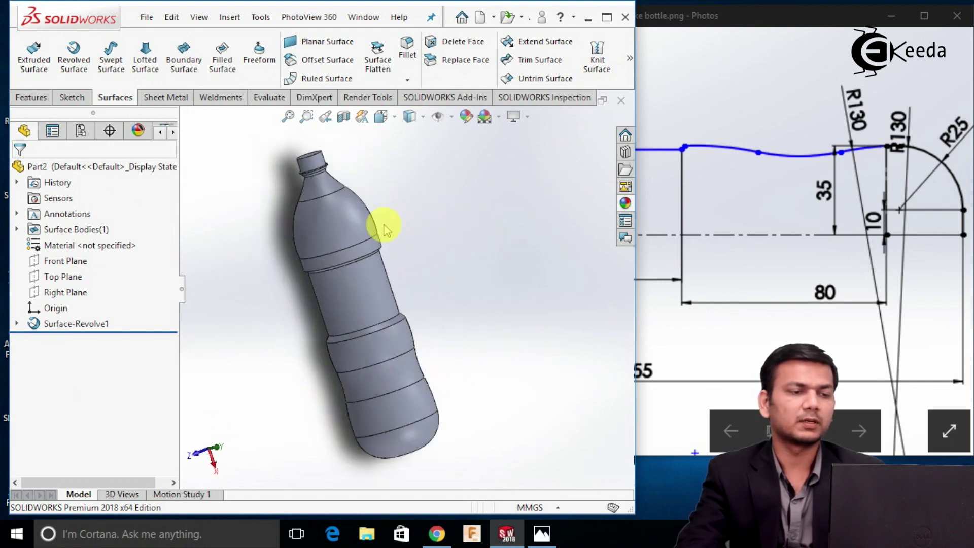
scroll(388, 230, up, 3)
scroll(376, 226, down, 2)
scroll(450, 249, up, 1)
scroll(400, 257, down, 1)
scroll(452, 297, up, 3)
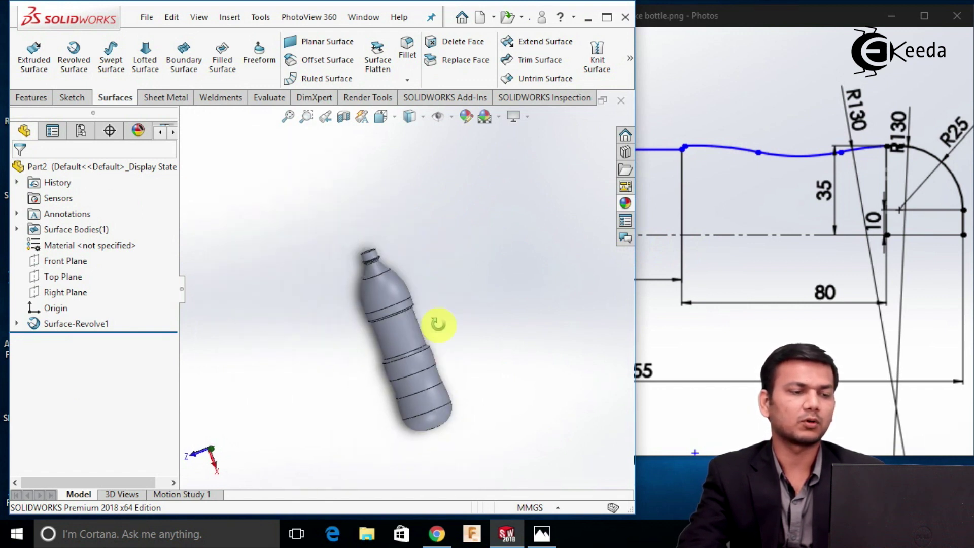
scroll(427, 302, down, 2)
scroll(428, 302, up, 1)
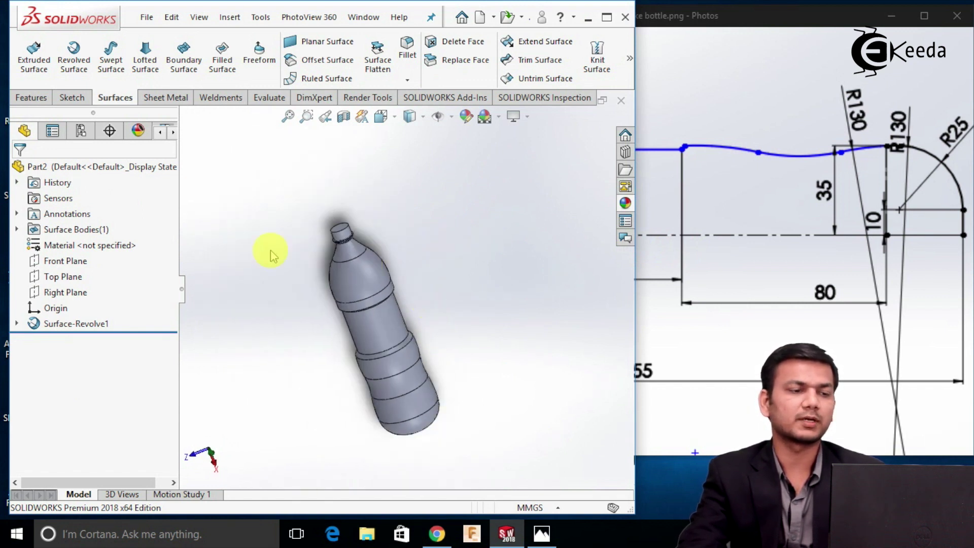
scroll(440, 264, up, 1)
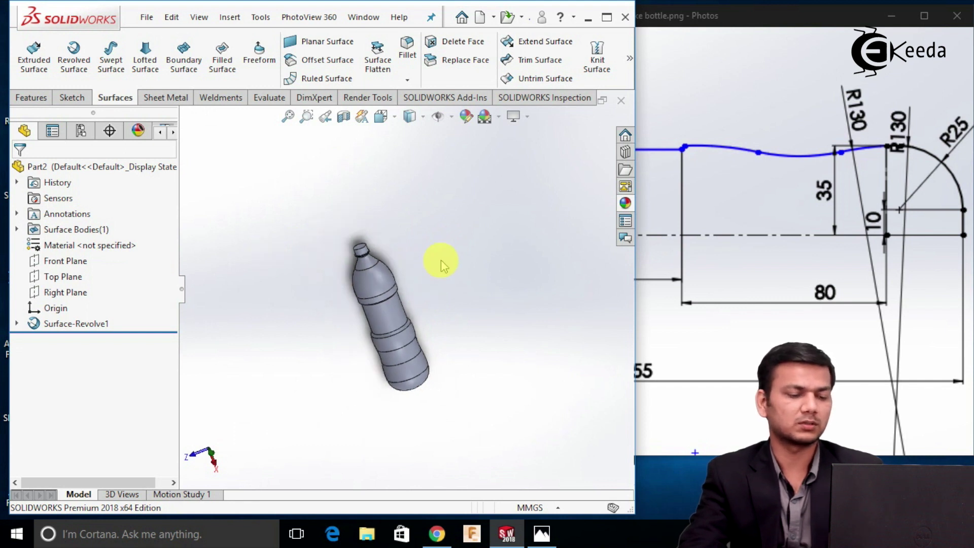
Start a sketch on the Top Plane and convert the silhouette edge of the bottle's curved shoulder into a sketch arc.
key(ctrl+8)
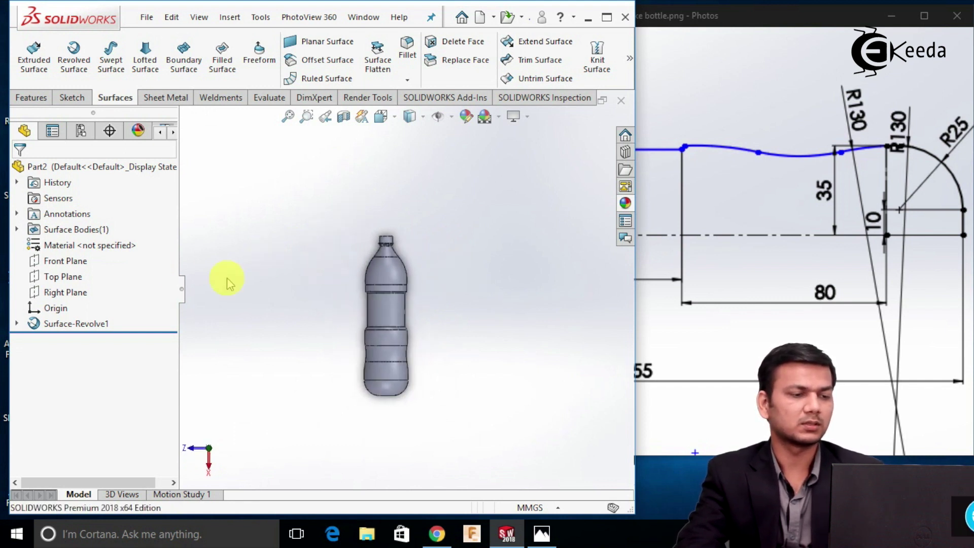
right_click(75, 279)
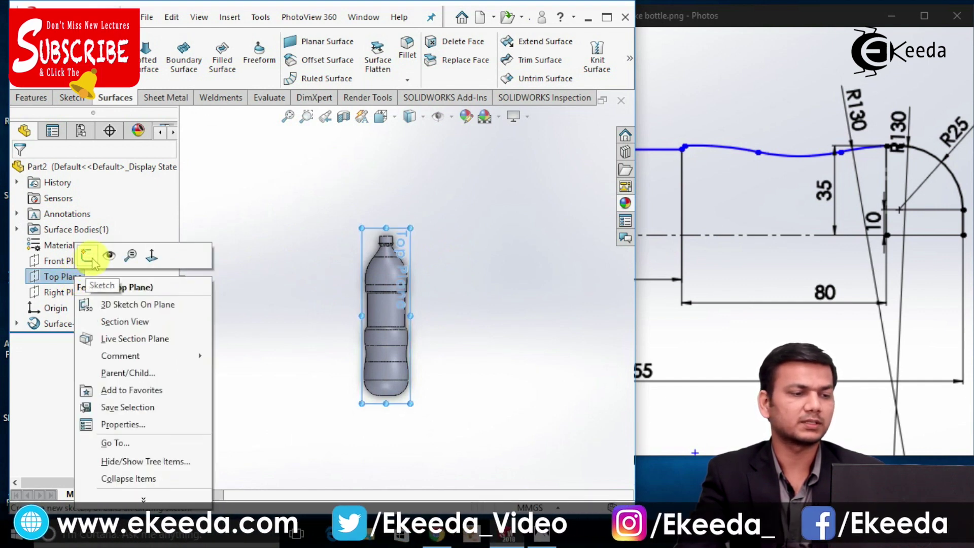
click(91, 259)
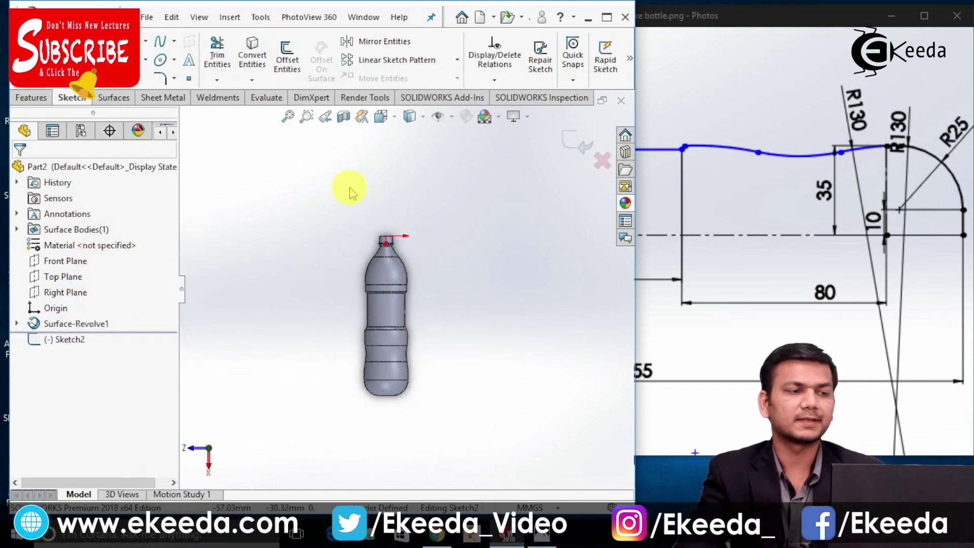
click(251, 64)
scroll(401, 271, down, 10)
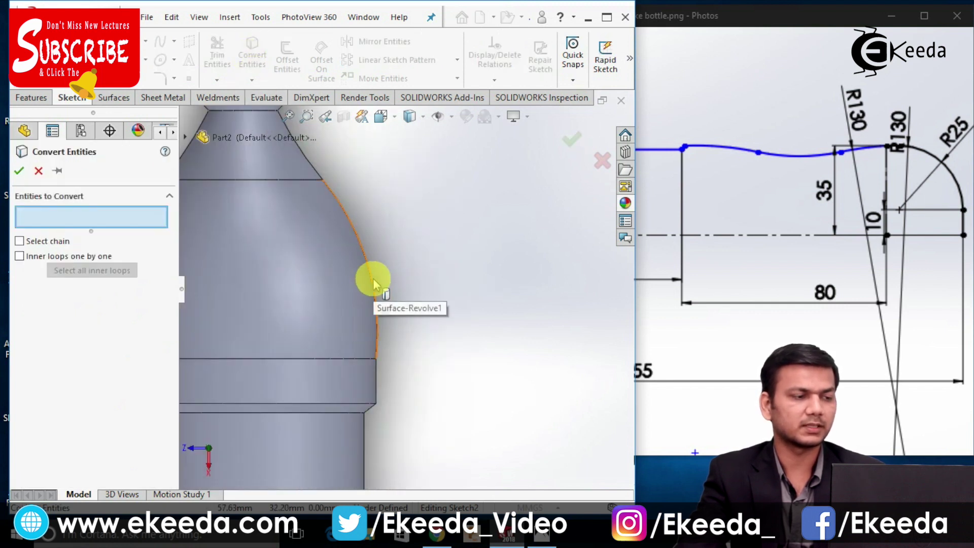
click(374, 280)
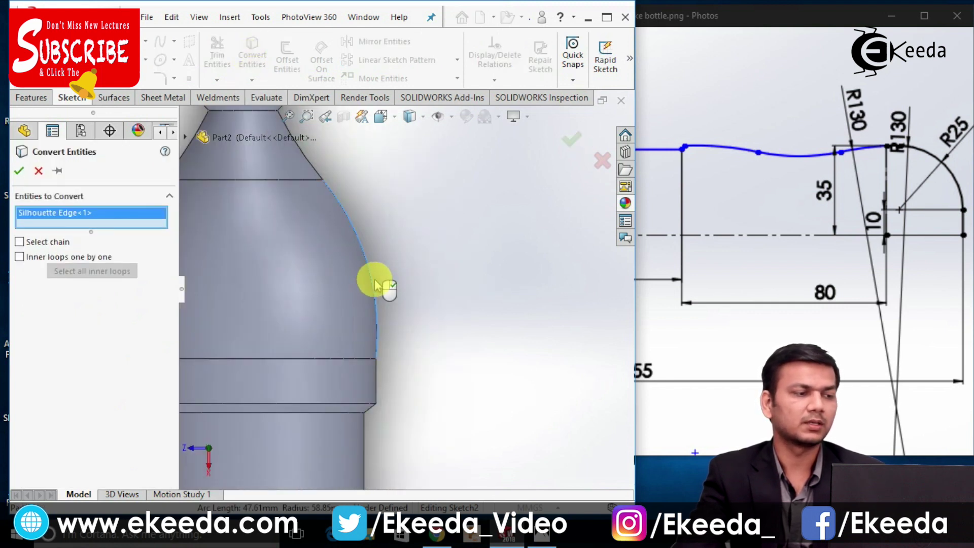
click(19, 171)
scroll(427, 232, up, 5)
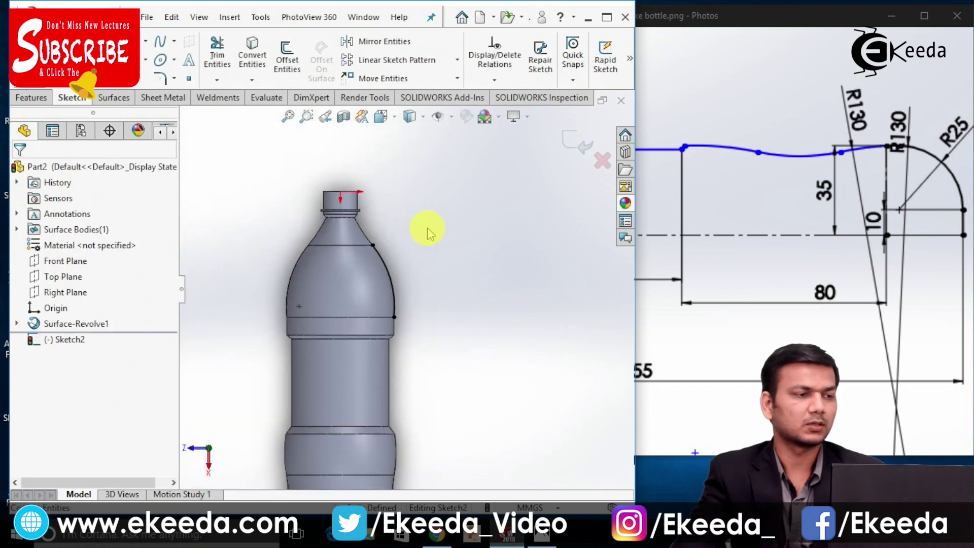
Sketch an outward-curving arc of about 3.8 mm radius from the neck end of the converted shoulder curve.
click(103, 41)
scroll(399, 244, down, 4)
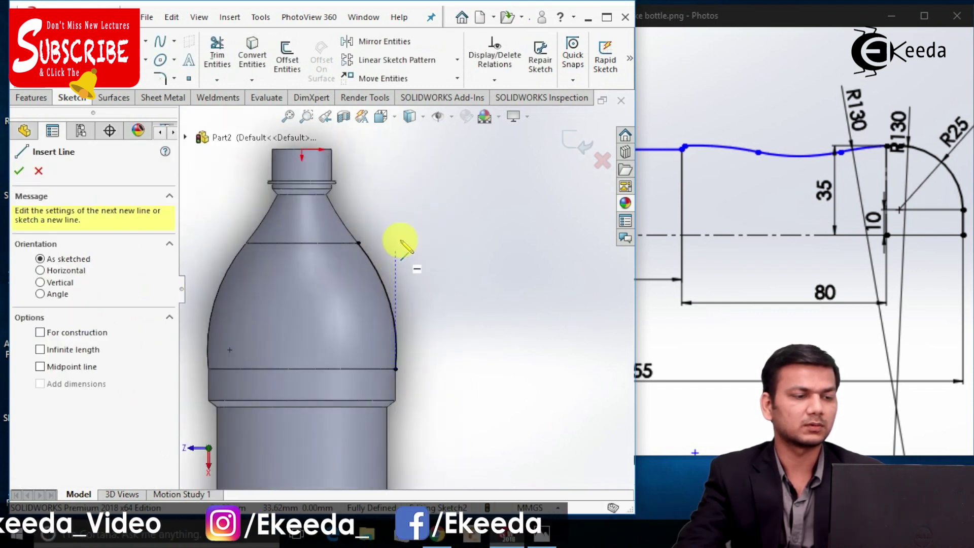
click(338, 253)
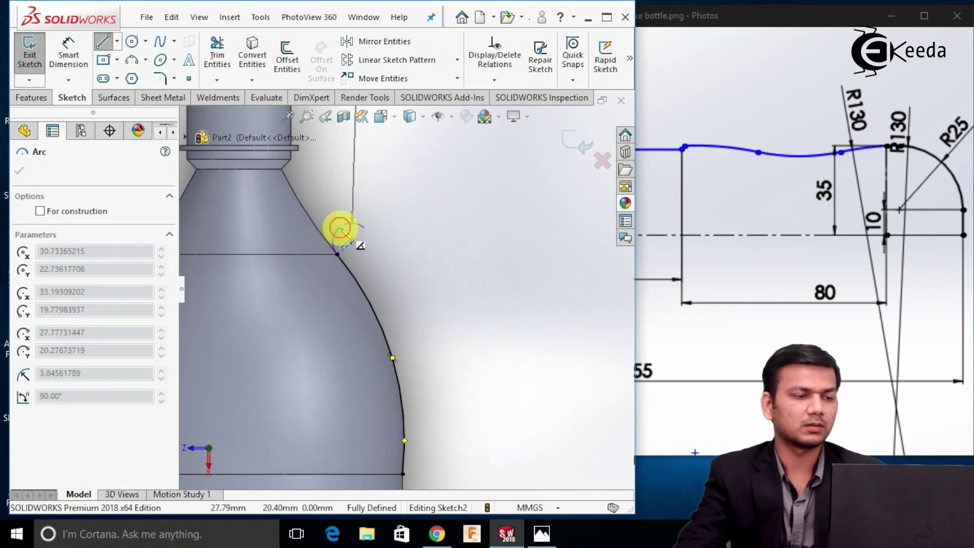
click(340, 227)
key(Escape)
scroll(396, 274, up, 2)
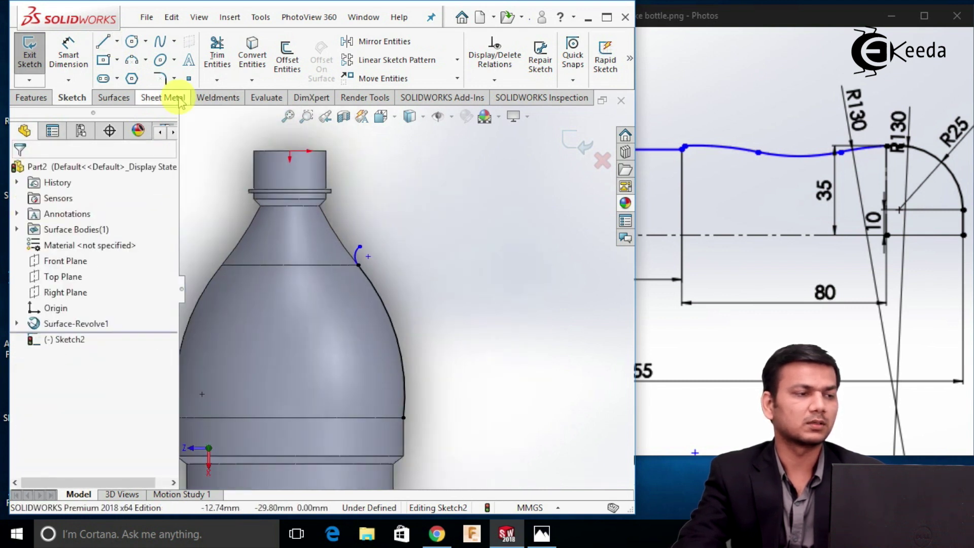
Sketch a tangent arc of about 10.5 mm radius curving outward from the lower end of the converted shoulder curve.
key(l)
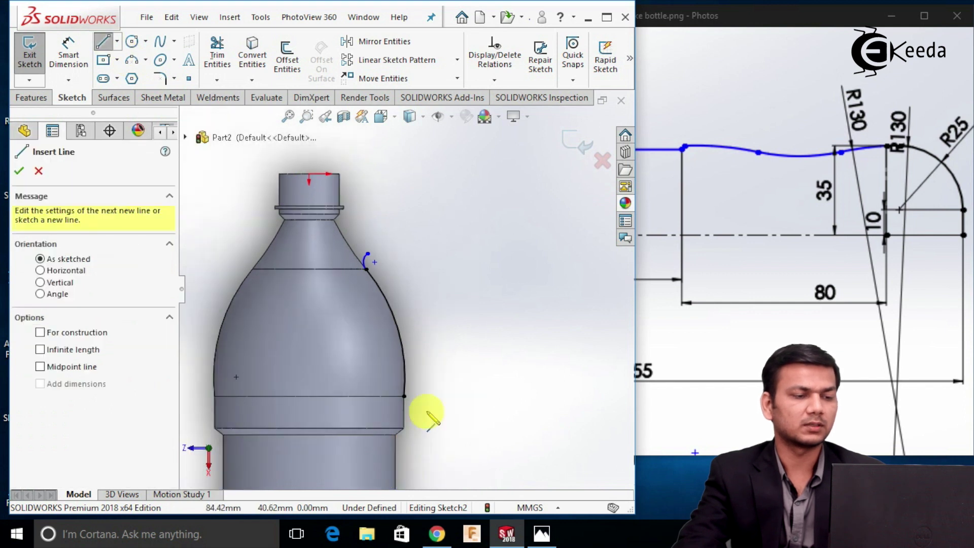
scroll(401, 396, down, 4)
click(367, 321)
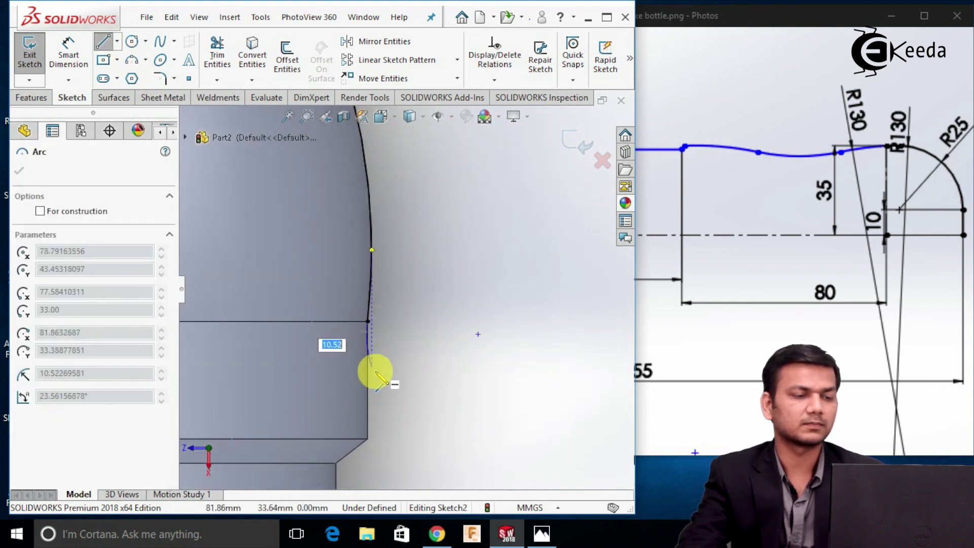
click(380, 389)
right_click(383, 389)
click(421, 394)
scroll(423, 384, up, 3)
key(Escape)
scroll(424, 388, up, 3)
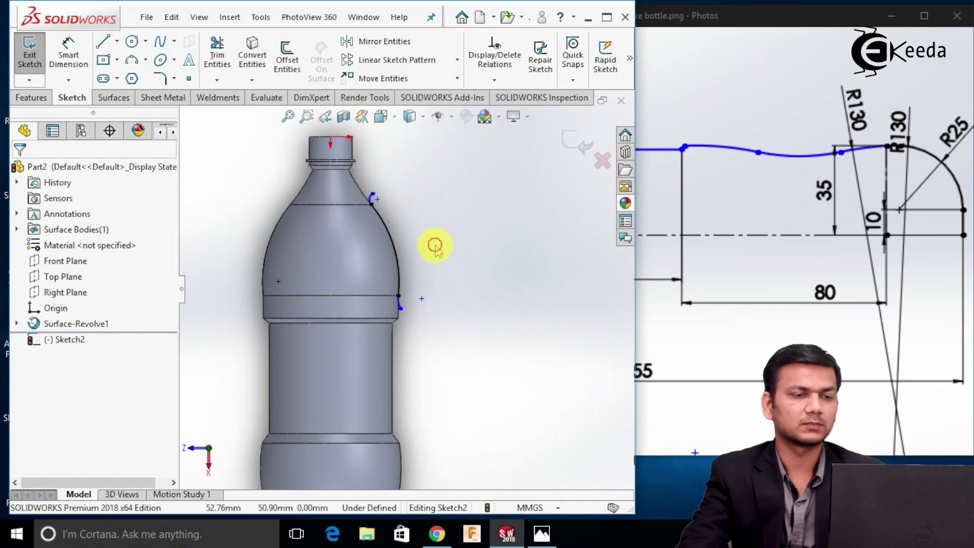
Close the sketch and create a reference plane through the path's neck-end point, perpendicular to the path arc.
click(566, 145)
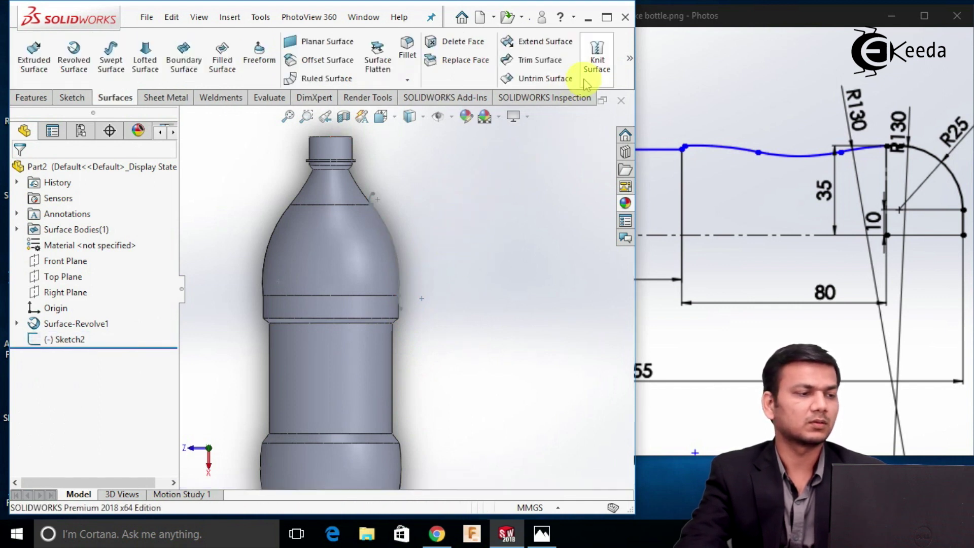
click(32, 98)
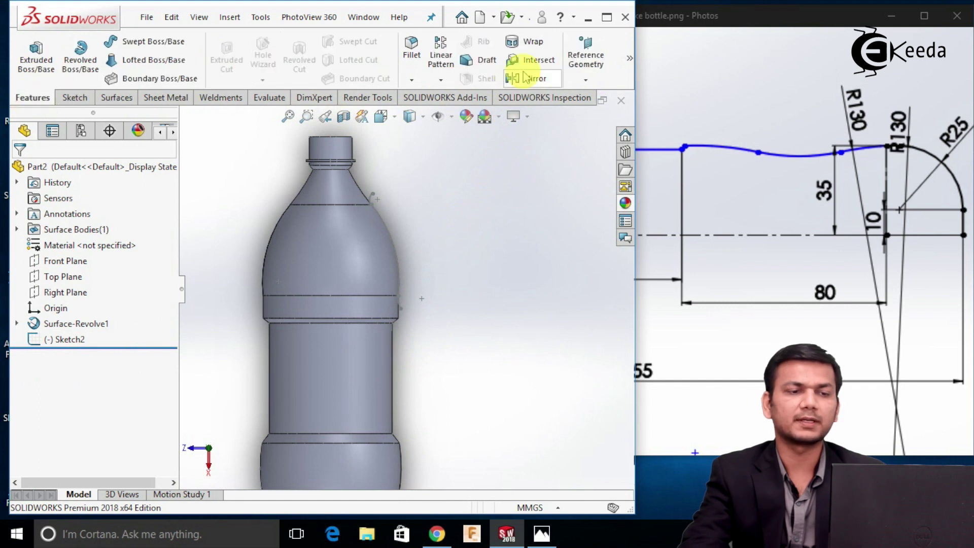
click(585, 80)
click(585, 97)
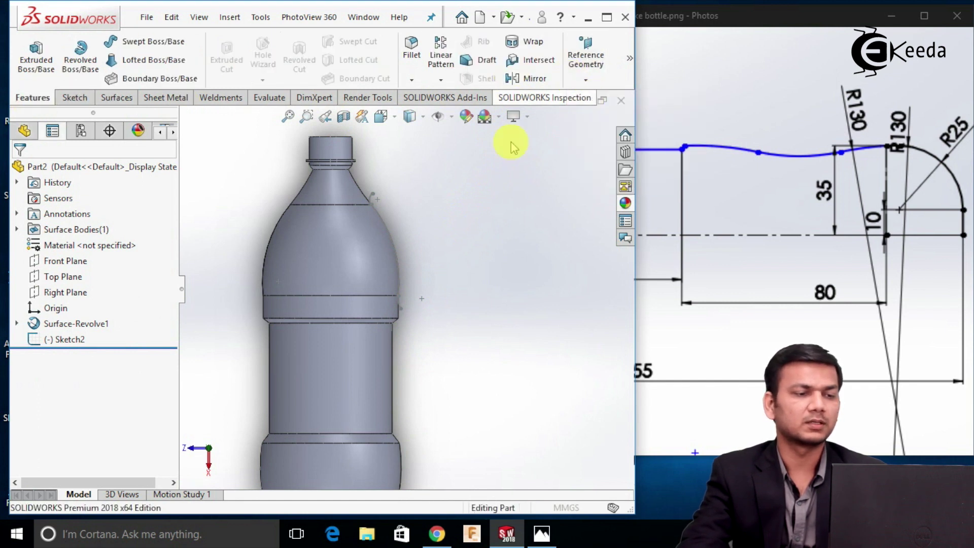
click(368, 207)
middle_drag(413, 221, 390, 247)
click(390, 244)
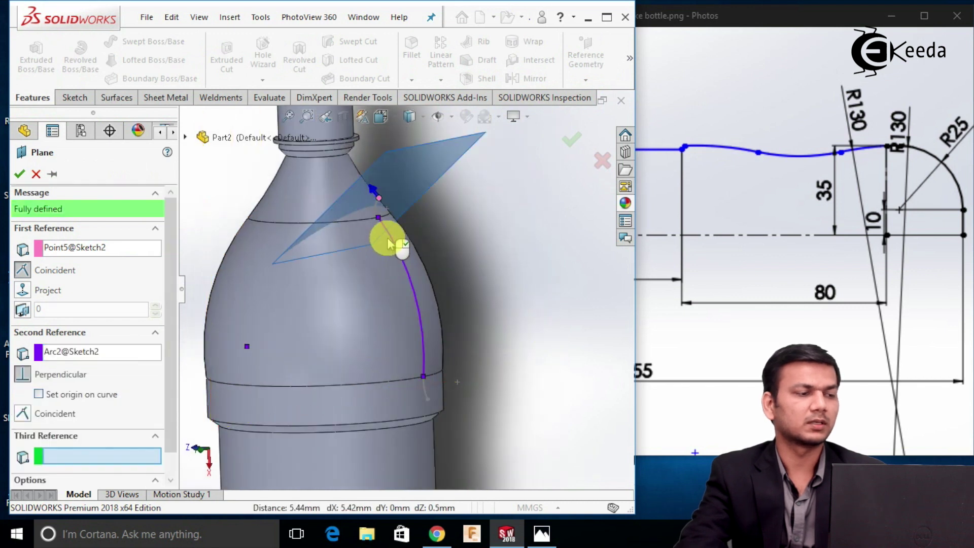
click(19, 174)
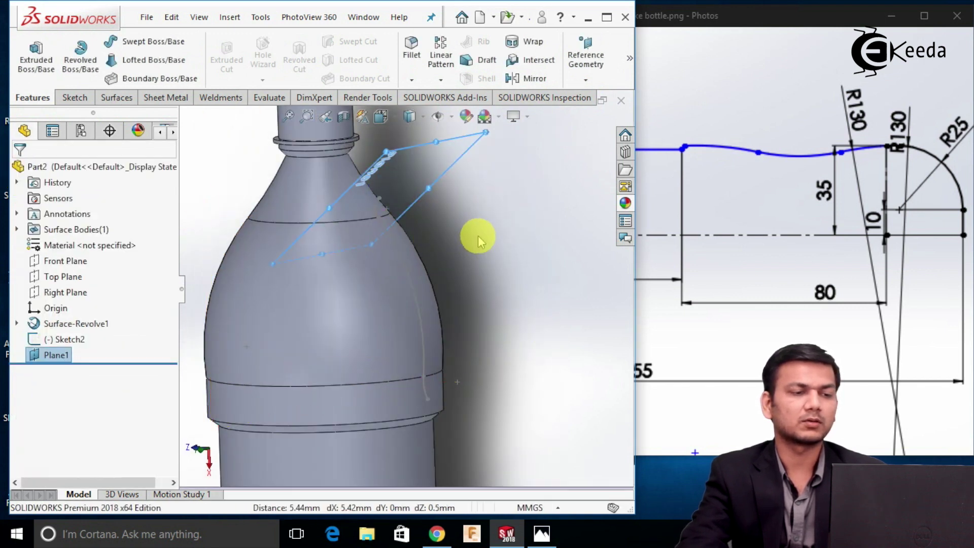
Start a sketch on the new reference plane at the neck end of the path.
right_click(424, 189)
click(456, 163)
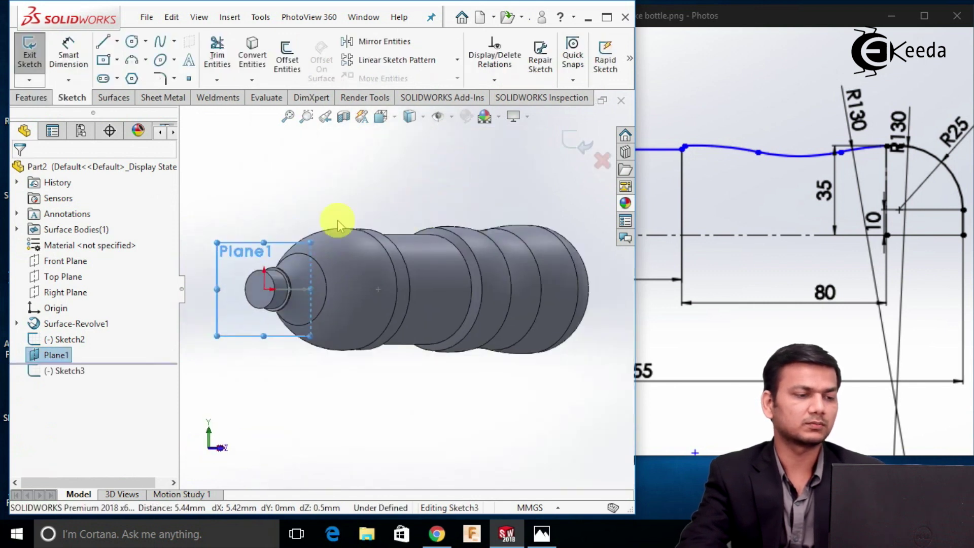
scroll(282, 232, down, 2)
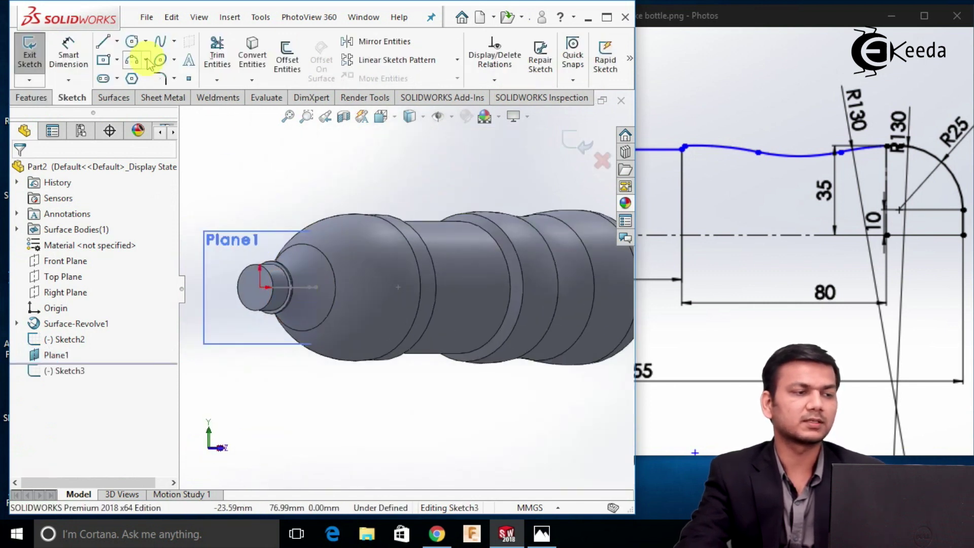
Try a three-point V-shaped spline around the sketch origin, with its apex pointing away from the bottle body.
click(161, 42)
scroll(284, 284, down, 5)
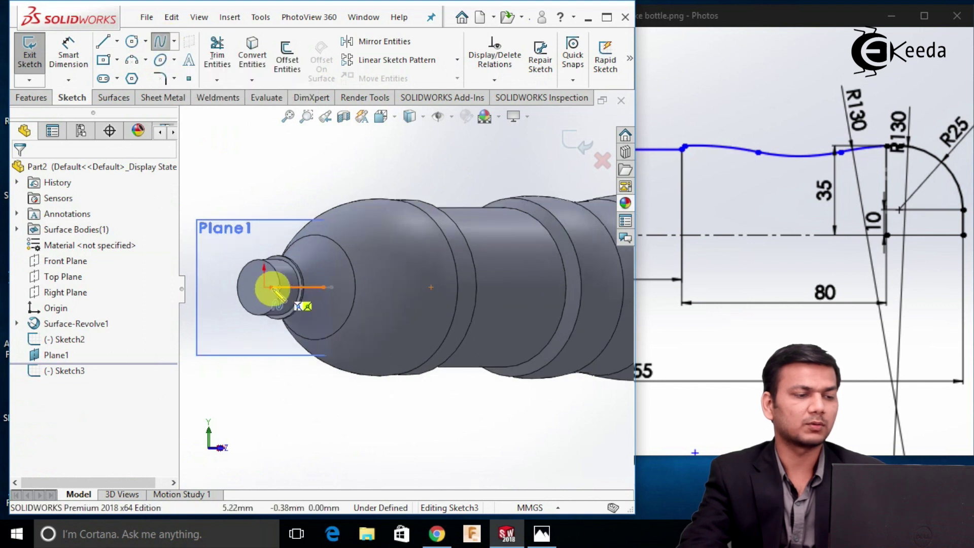
scroll(315, 300, down, 2)
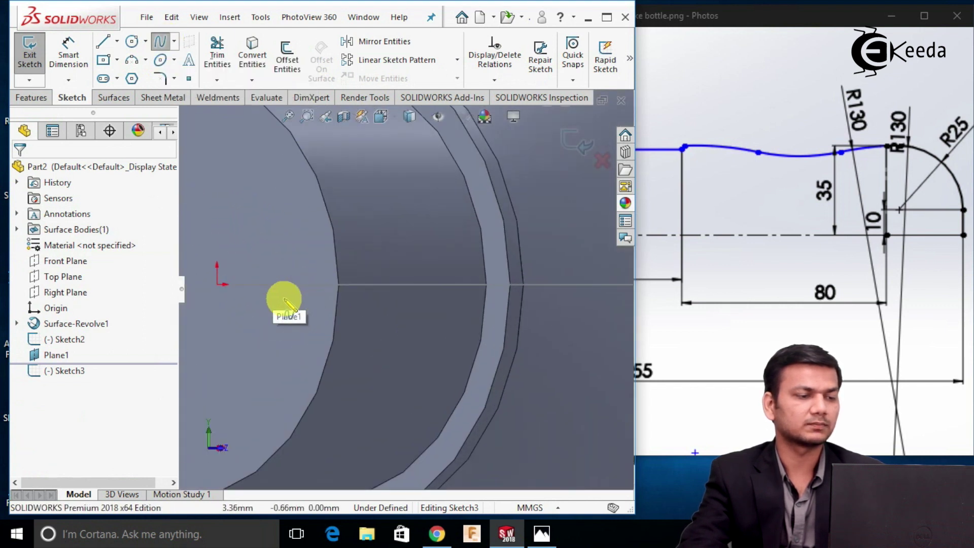
scroll(254, 284, up, 3)
click(296, 284)
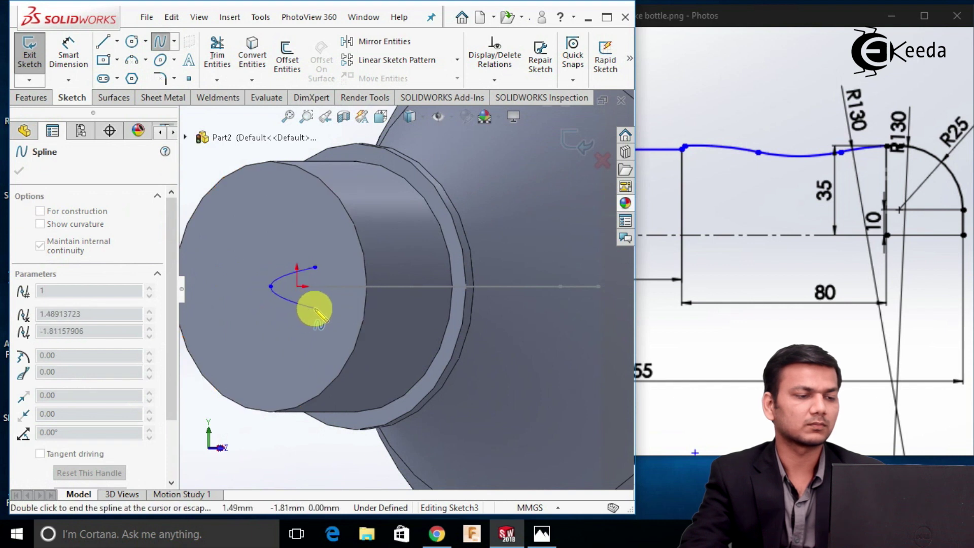
right_click(315, 311)
click(338, 320)
scroll(354, 318, up, 3)
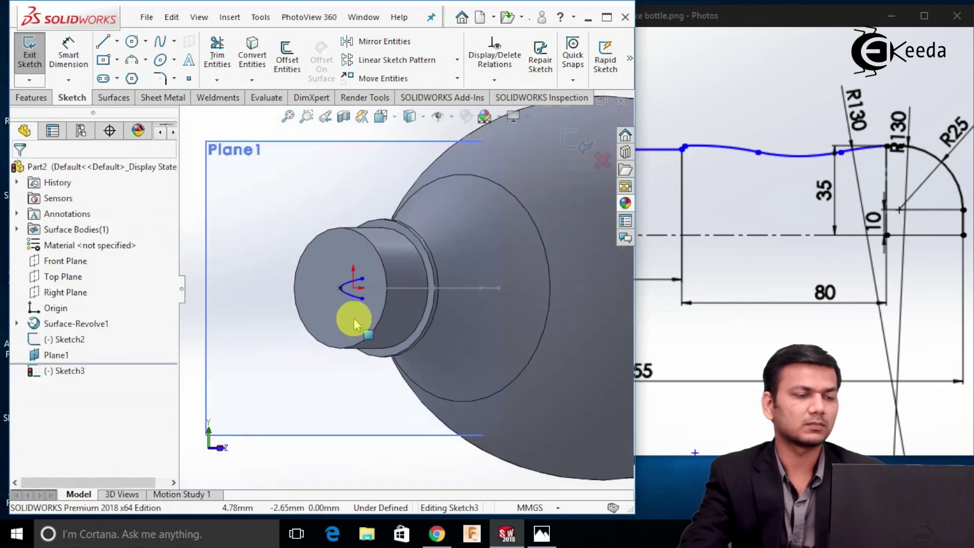
Check the spline's direction against the bottle and remove it with Power trim.
middle_drag(380, 327, 423, 301)
key(ctrl+8)
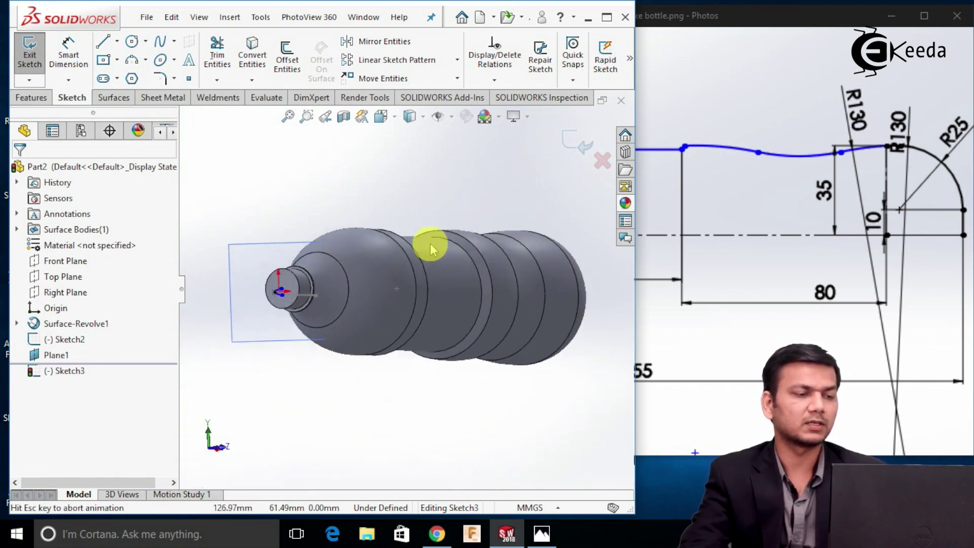
scroll(289, 294, down, 5)
scroll(356, 244, up, 5)
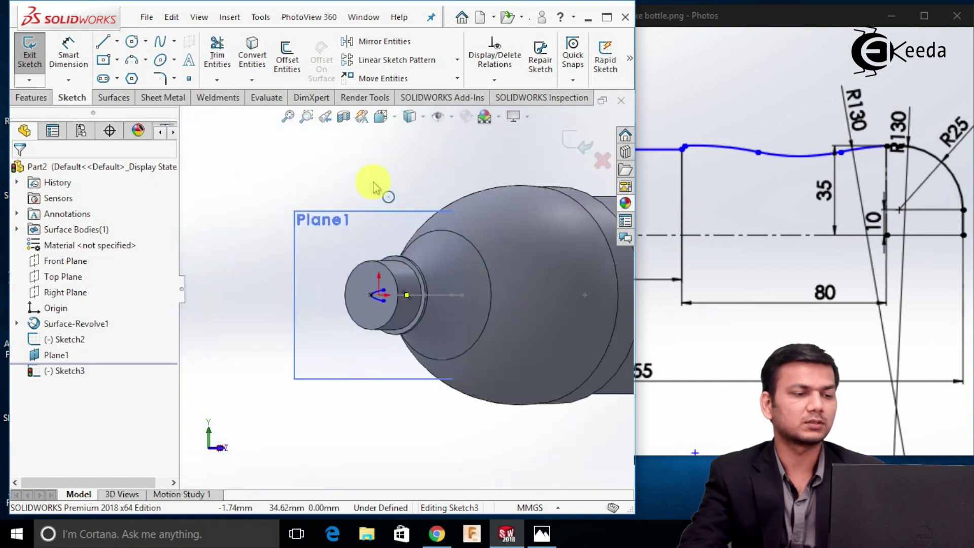
click(217, 56)
scroll(386, 309, down, 2)
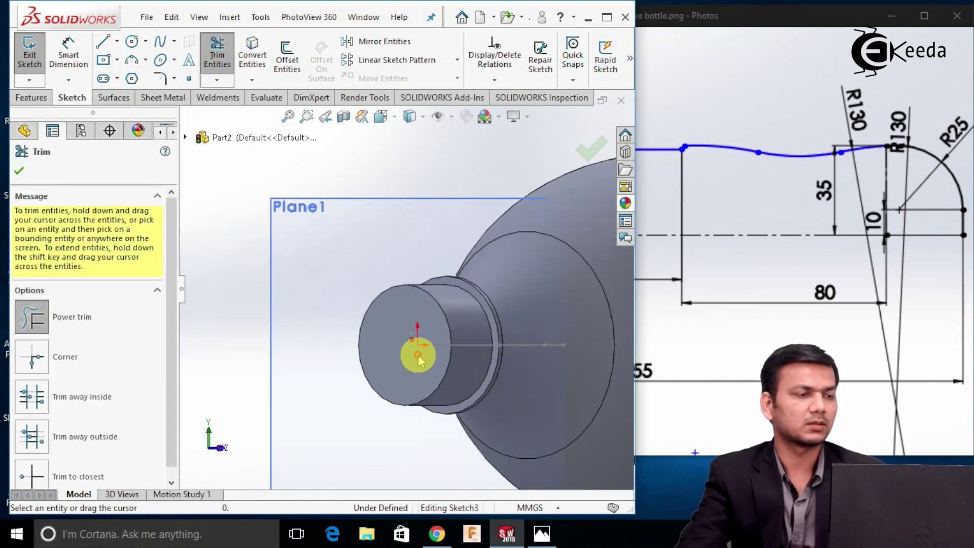
click(19, 171)
Draw a three-point V-shaped spline around the origin with its apex toward the bottle body, and close the sketch.
click(173, 41)
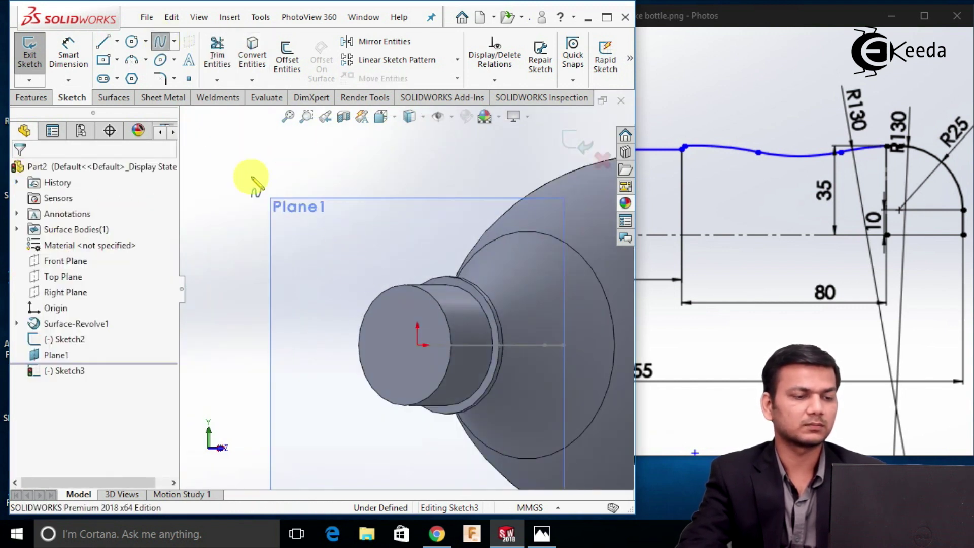
scroll(426, 345, down, 3)
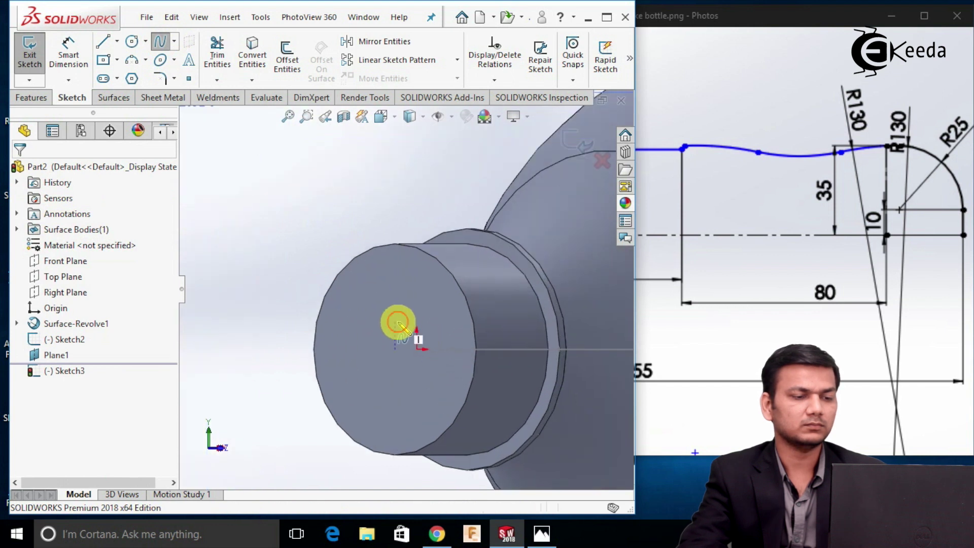
click(417, 349)
click(455, 349)
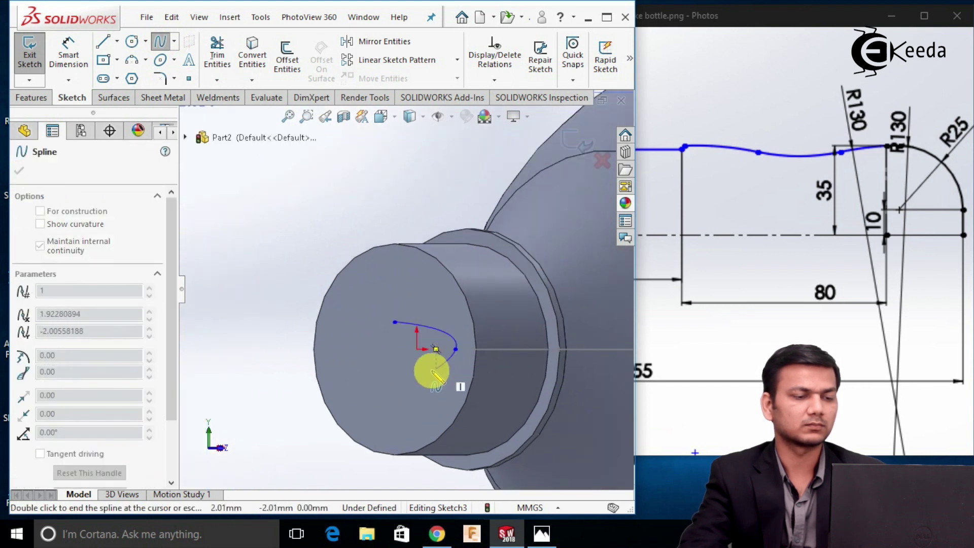
right_click(397, 380)
click(429, 387)
scroll(441, 350, up, 5)
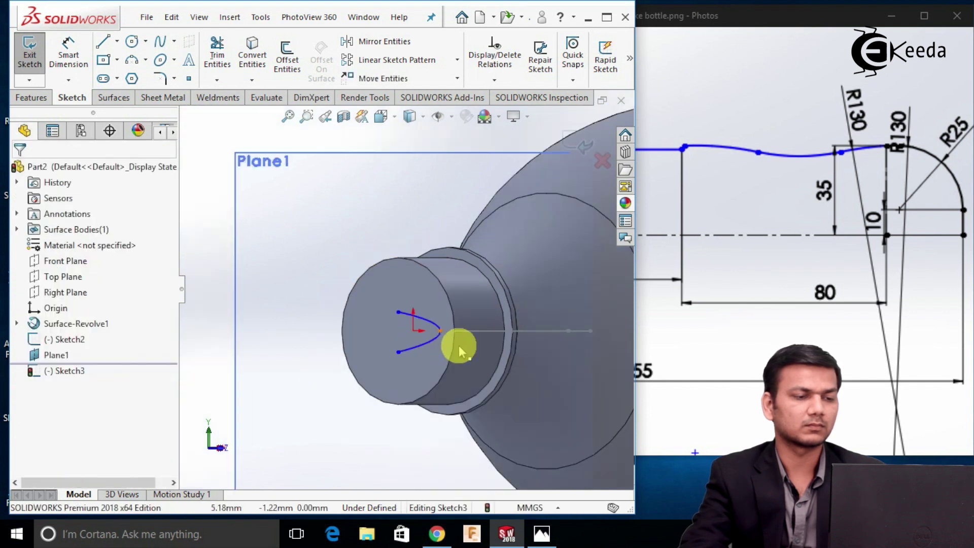
mouse_move(419, 354)
middle_down()
mouse_move(495, 337)
mouse_move(540, 293)
mouse_move(446, 321)
mouse_move(425, 318)
mouse_move(511, 228)
middle_up()
click(573, 143)
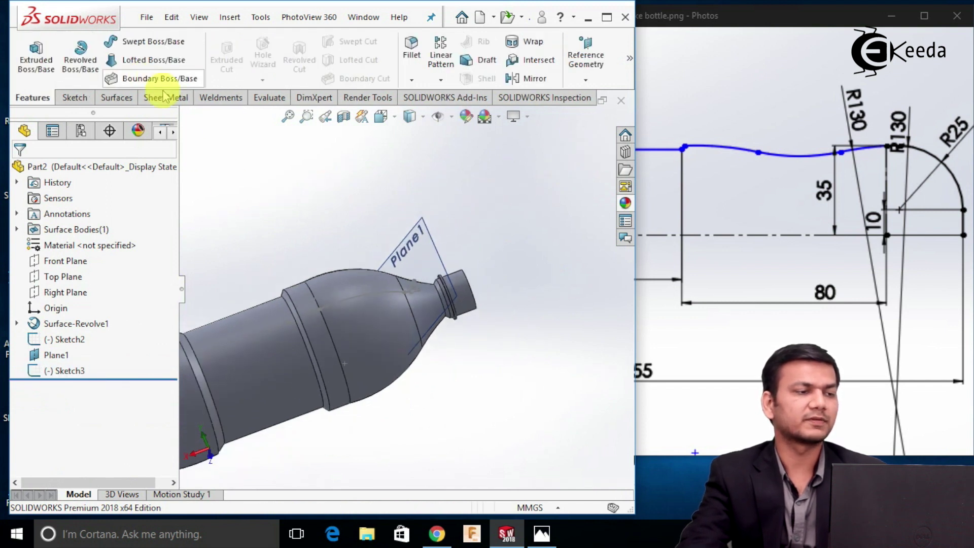
Create a swept surface using the V-shaped spline, Sketch3, as the profile and the shoulder curve, Sketch2, as the path.
click(117, 97)
click(111, 64)
scroll(435, 313, down, 5)
click(380, 266)
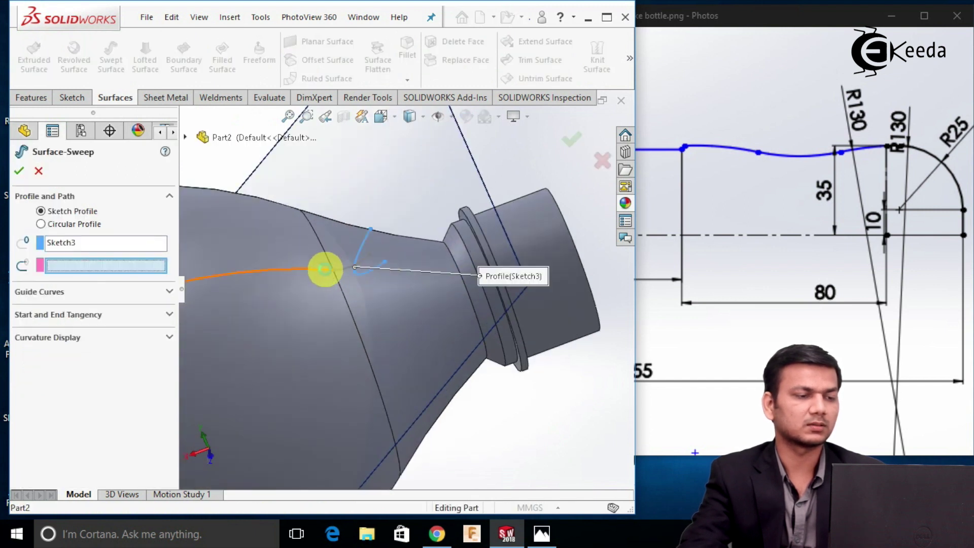
click(325, 269)
scroll(326, 279, up, 5)
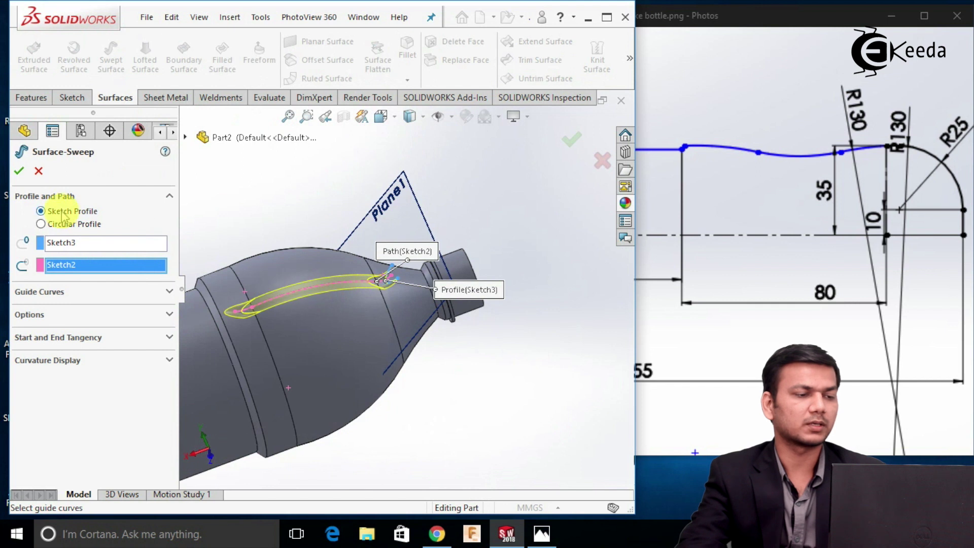
key(Return)
mouse_move(239, 257)
middle_down()
mouse_move(272, 261)
mouse_move(260, 293)
mouse_move(237, 264)
mouse_move(244, 258)
middle_up()
scroll(386, 272, down, 4)
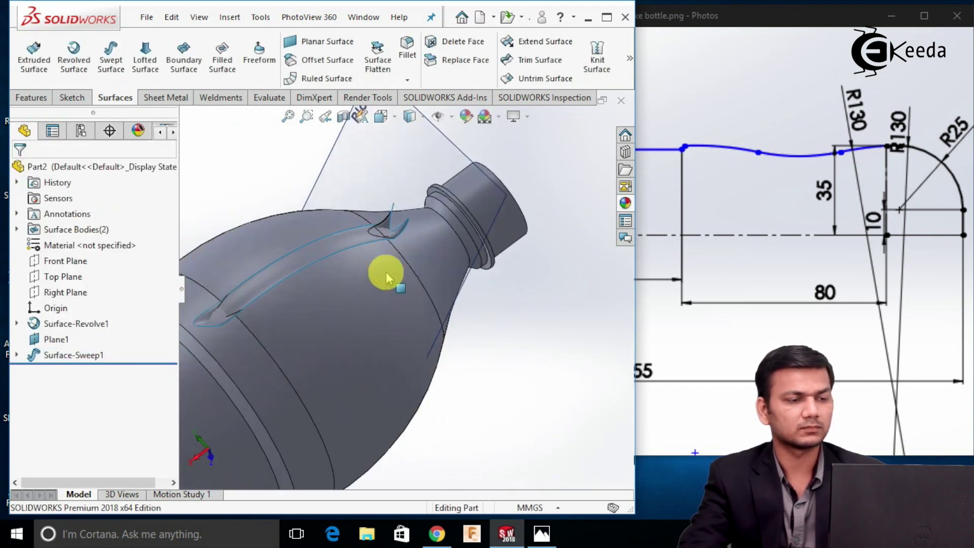
mouse_move(383, 250)
middle_down()
mouse_move(354, 250)
mouse_move(330, 278)
mouse_move(374, 266)
mouse_move(370, 218)
mouse_move(365, 243)
middle_up()
scroll(372, 274, up, 5)
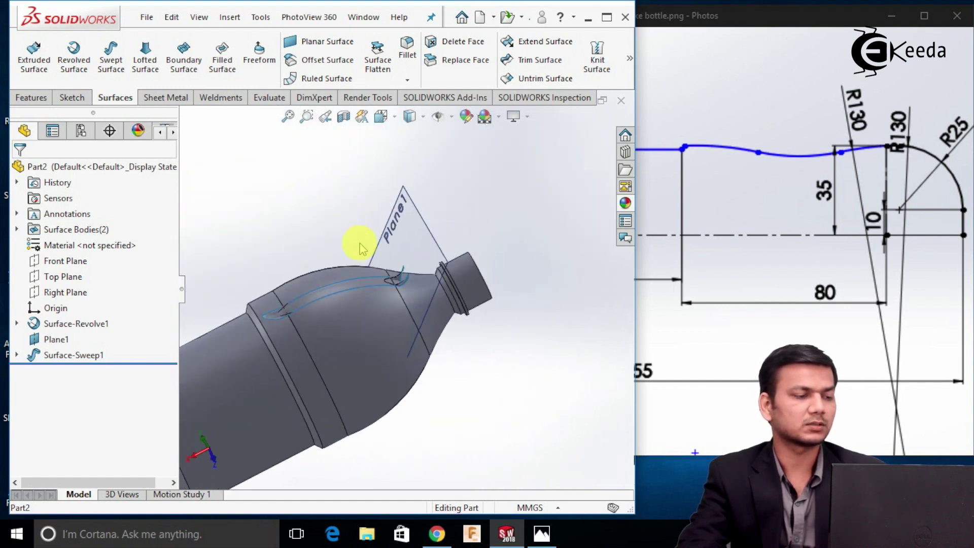
Open the sweep's path sketch, Sketch2, for editing and pull the neck-side arc's free endpoint outward to about X 24.9, Y 31.8.
right_click(85, 359)
click(13, 357)
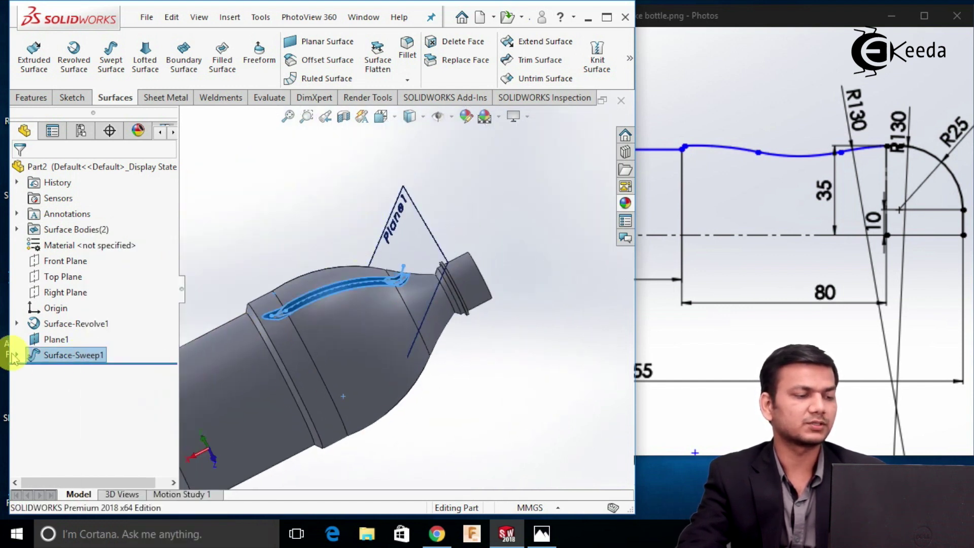
right_click(71, 389)
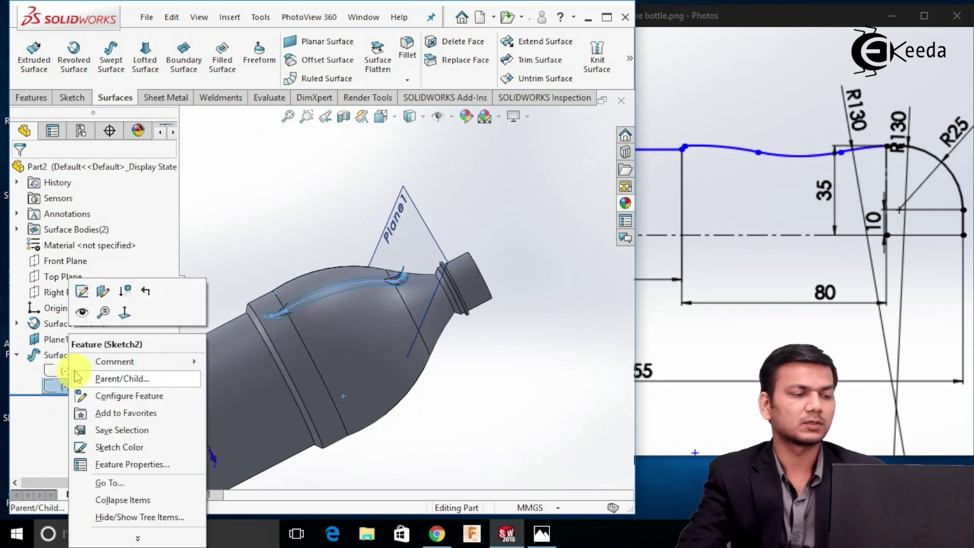
click(82, 292)
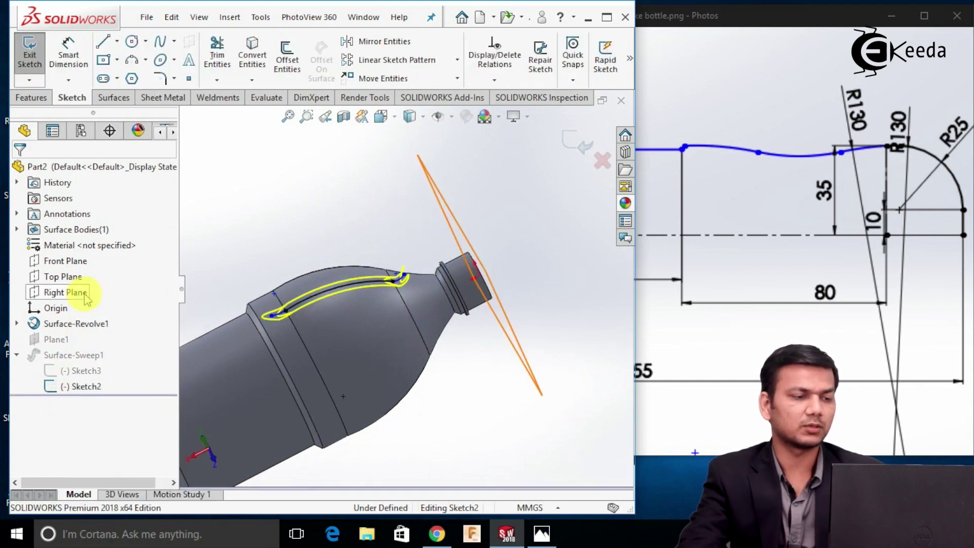
scroll(310, 257, down, 8)
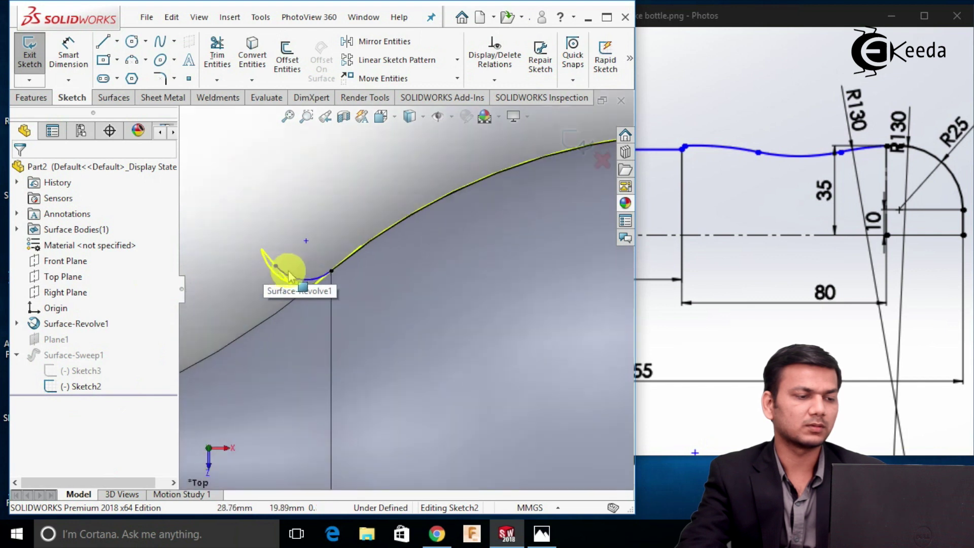
mouse_move(256, 262)
mouse_down()
mouse_move(246, 239)
mouse_move(257, 258)
mouse_up()
scroll(289, 254, up, 4)
scroll(288, 254, up, 3)
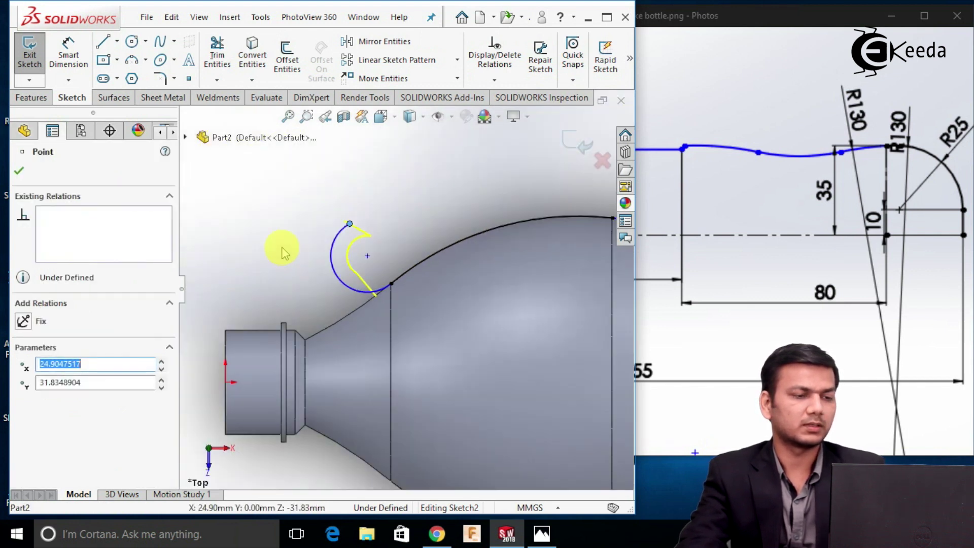
Bring the neck-side arc's free endpoint back close to the shoulder surface, leaving only a short arc.
click(310, 240)
drag(349, 224, 329, 266)
key(ctrl+z)
drag(348, 224, 362, 279)
click(385, 276)
scroll(386, 280, down, 3)
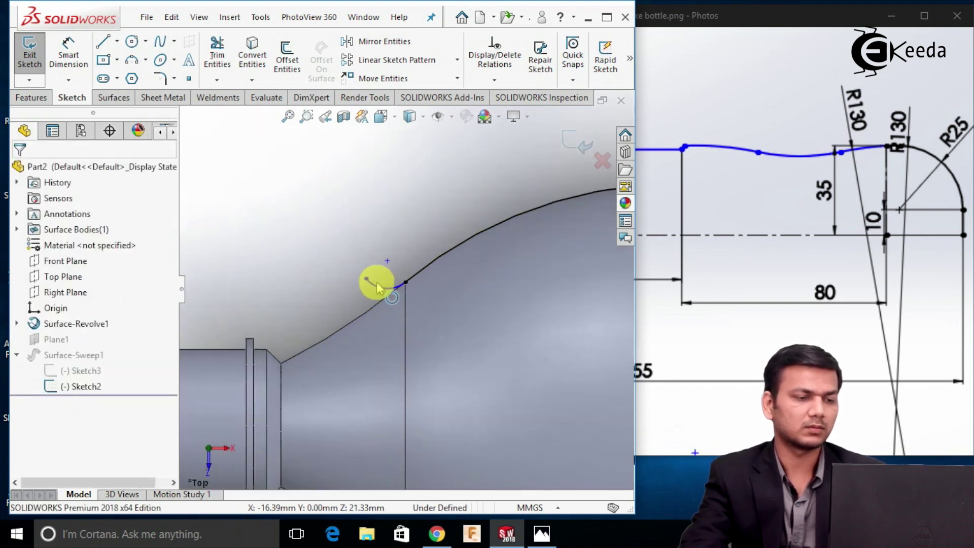
Lengthen the neck-side arc by moving its free endpoint farther out, check the arc at the body end, and close the sketch.
click(425, 289)
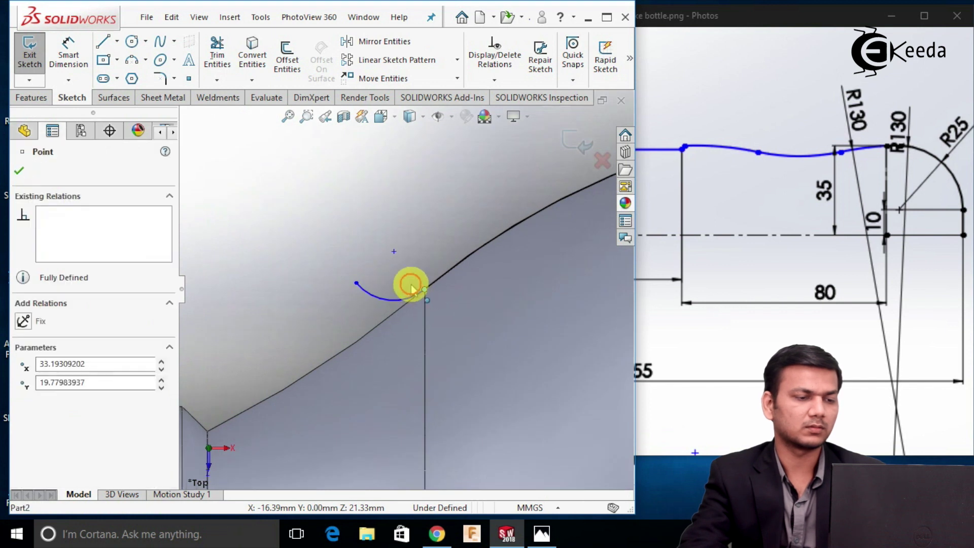
click(351, 294)
drag(355, 283, 311, 258)
click(303, 314)
scroll(311, 314, up, 4)
scroll(311, 314, up, 3)
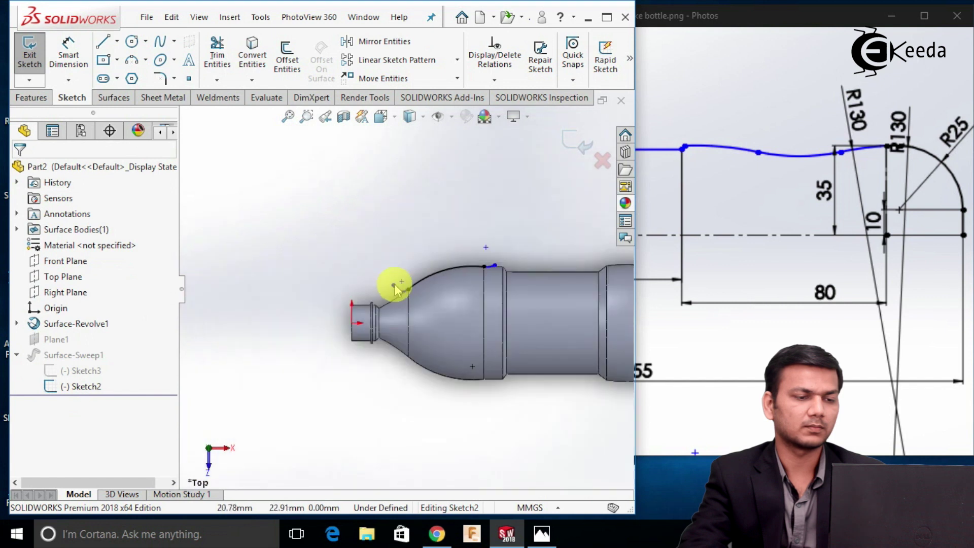
scroll(391, 283, down, 2)
scroll(460, 271, down, 2)
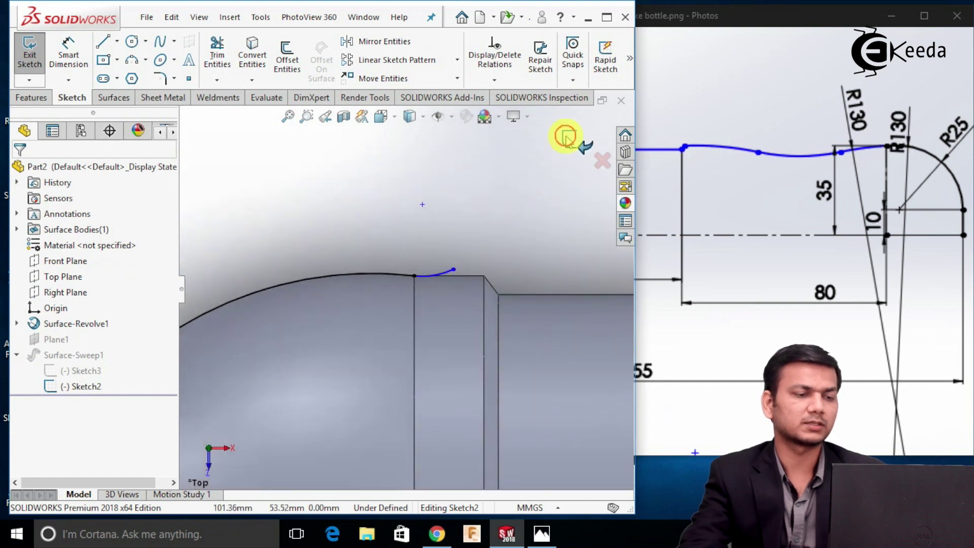
Examine both ends of the rebuilt swept surface against the bottle's shoulder from several angles.
scroll(501, 230, up, 7)
middle_drag(421, 301, 418, 330)
scroll(322, 319, down, 1)
scroll(436, 288, down, 3)
scroll(476, 272, up, 4)
middle_drag(495, 278, 489, 343)
scroll(483, 246, down, 5)
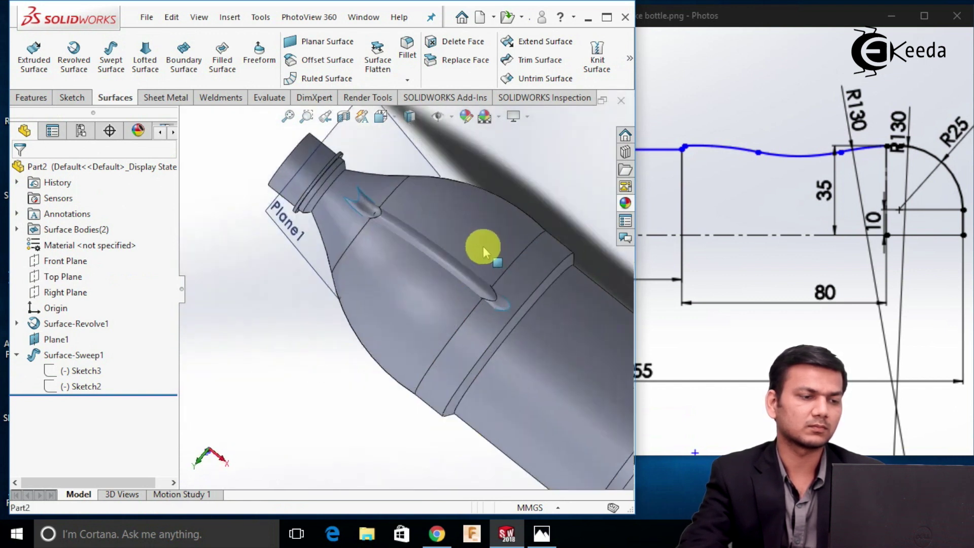
middle_drag(428, 248, 309, 223)
scroll(350, 259, down, 2)
middle_drag(384, 278, 391, 226)
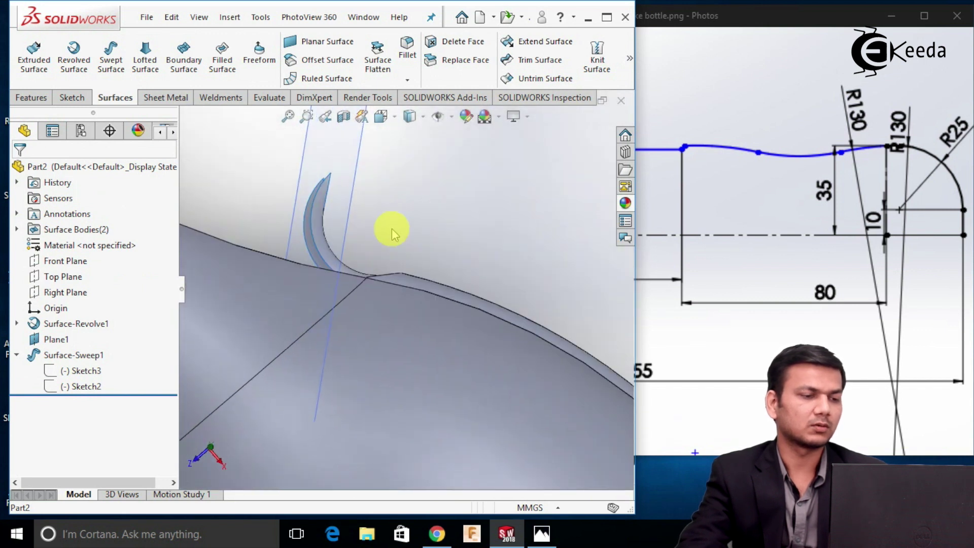
Open the sweep's profile sketch, Sketch3, for editing and focus on the V-shaped spline at the origin.
right_click(94, 372)
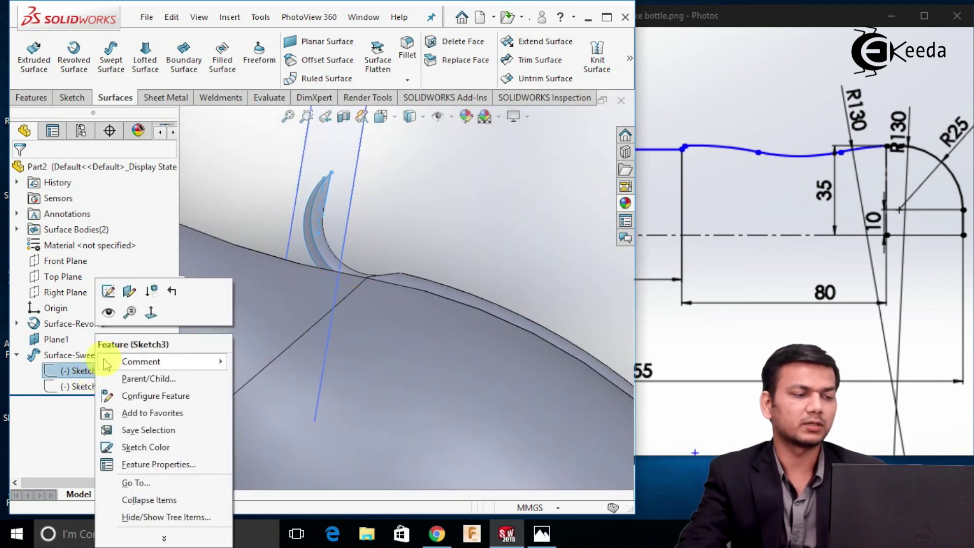
click(109, 289)
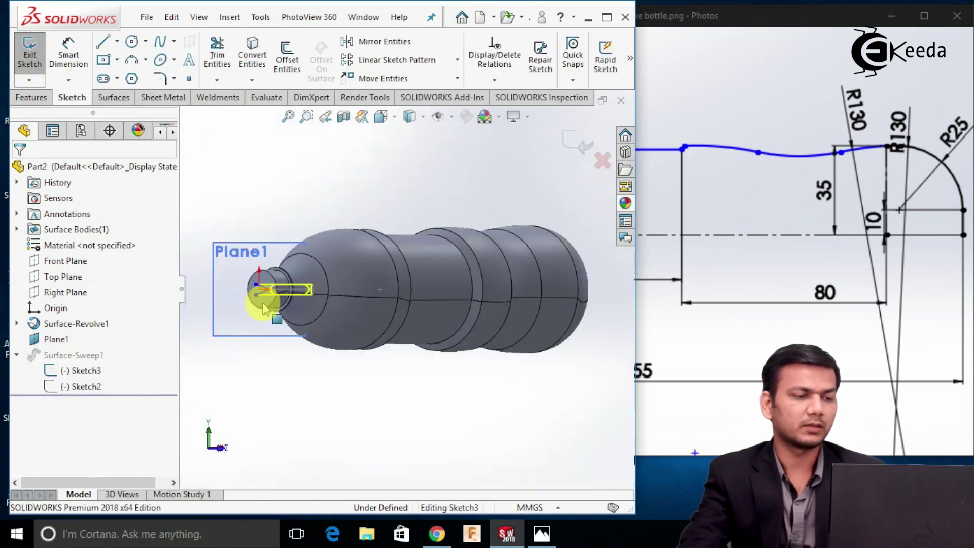
scroll(312, 281, down, 5)
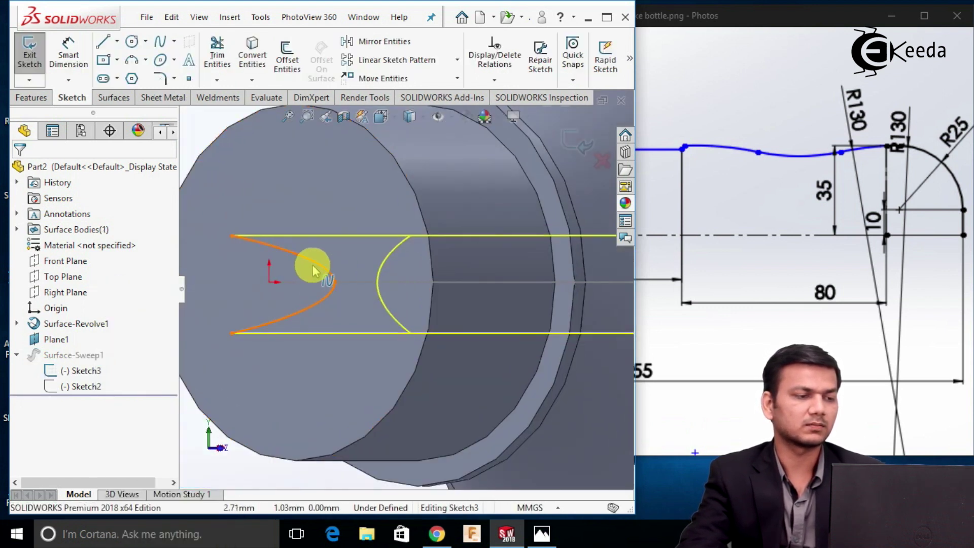
Try moving the spline's upper endpoint up to about Y 10.07 and undo the move.
drag(232, 230, 236, 111)
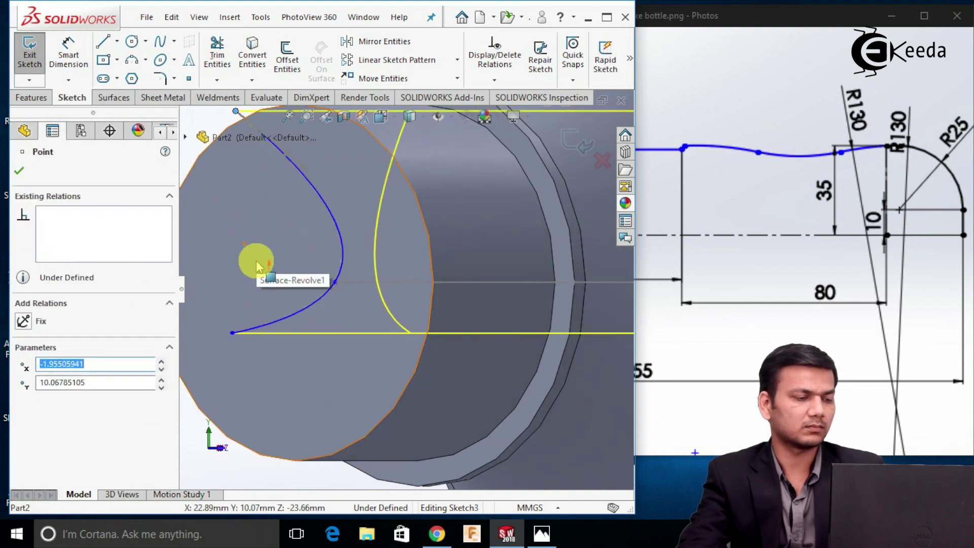
key(ctrl+z)
key(Escape)
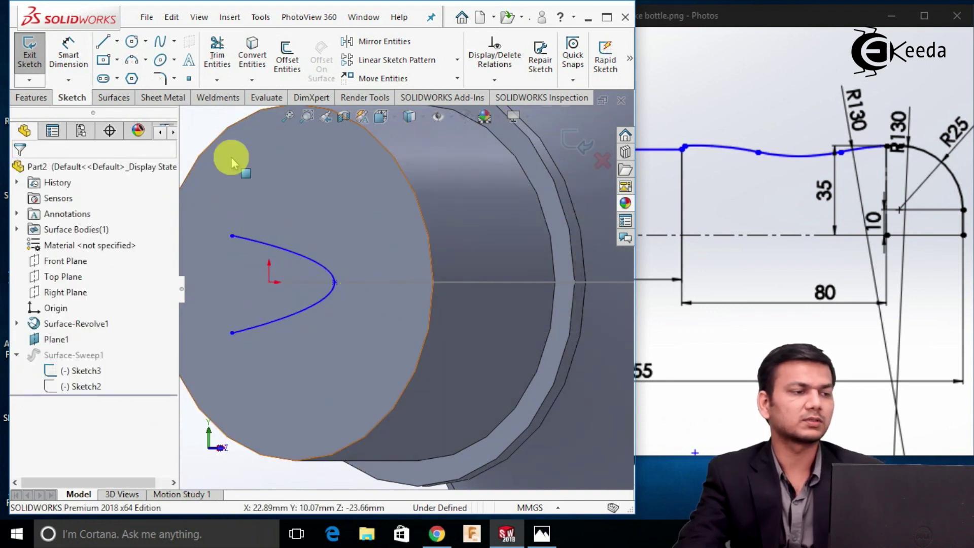
Draw a centerline from the origin to the spline's apex, and try pulling the spline's lower endpoint down before undoing that move.
click(116, 41)
click(134, 75)
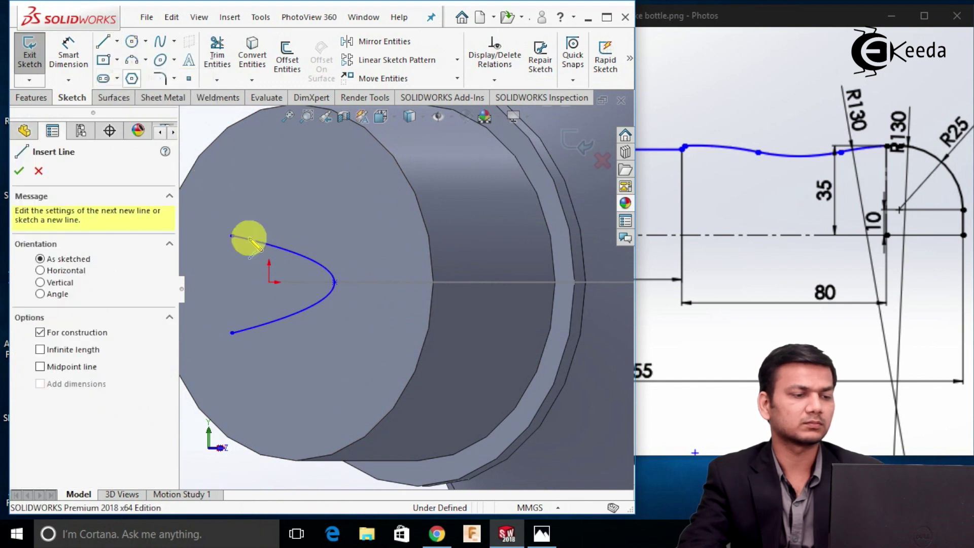
drag(269, 283, 334, 282)
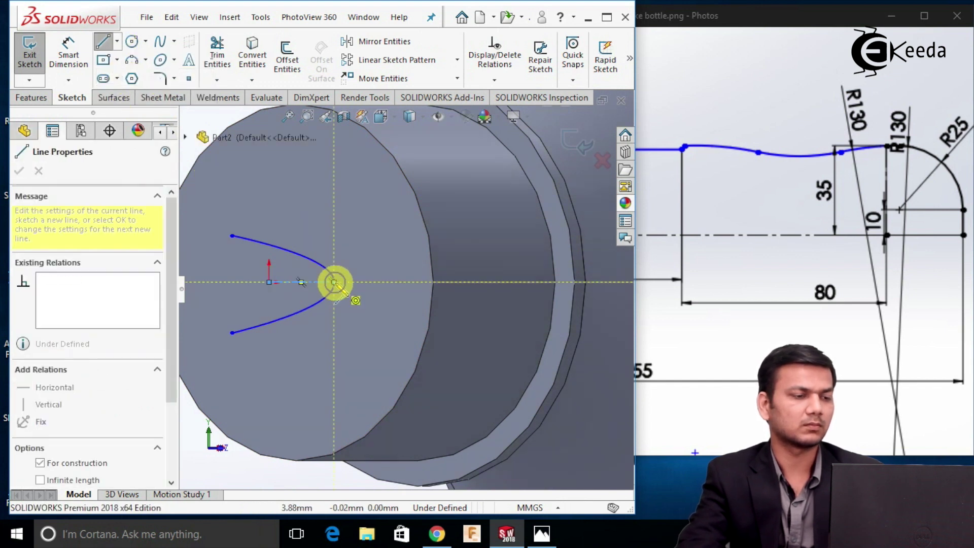
right_click(335, 282)
click(362, 294)
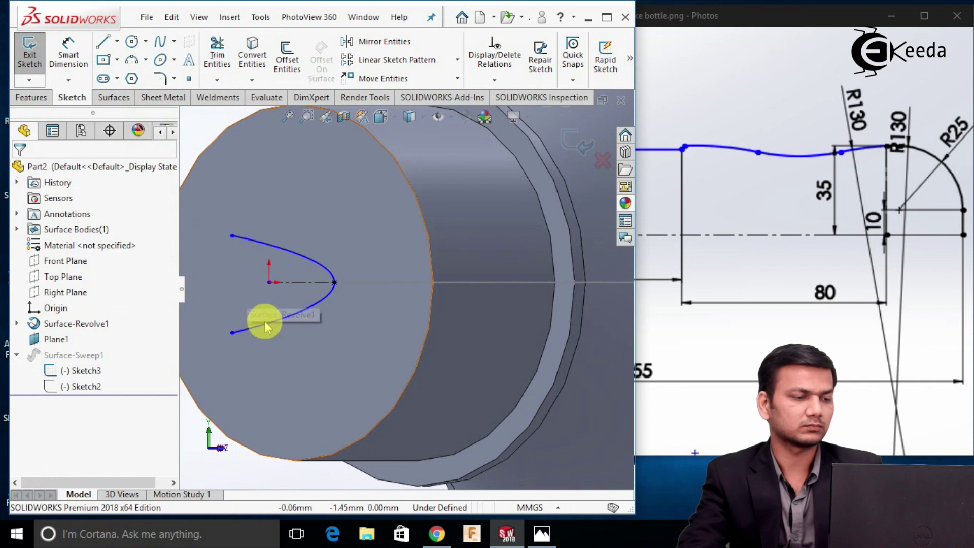
mouse_move(233, 335)
mouse_down()
mouse_move(233, 352)
mouse_move(234, 340)
mouse_up()
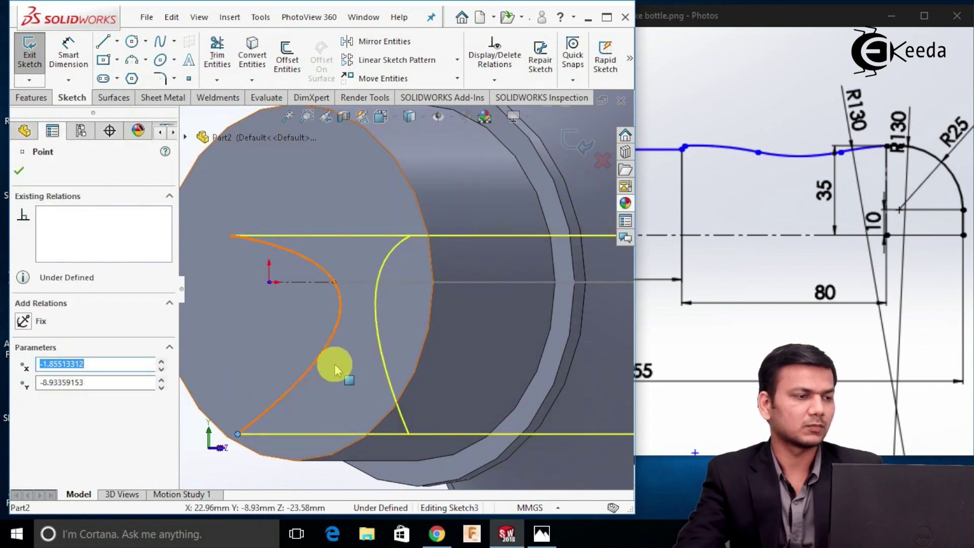
key(ctrl+z)
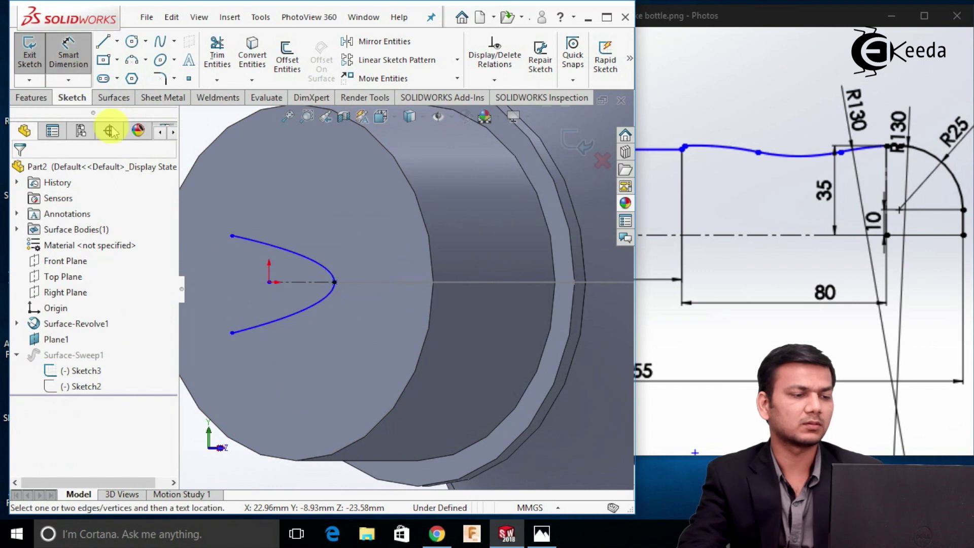
Dimension the vertical distance between the origin and the spline's upper endpoint as 3 mm.
click(269, 284)
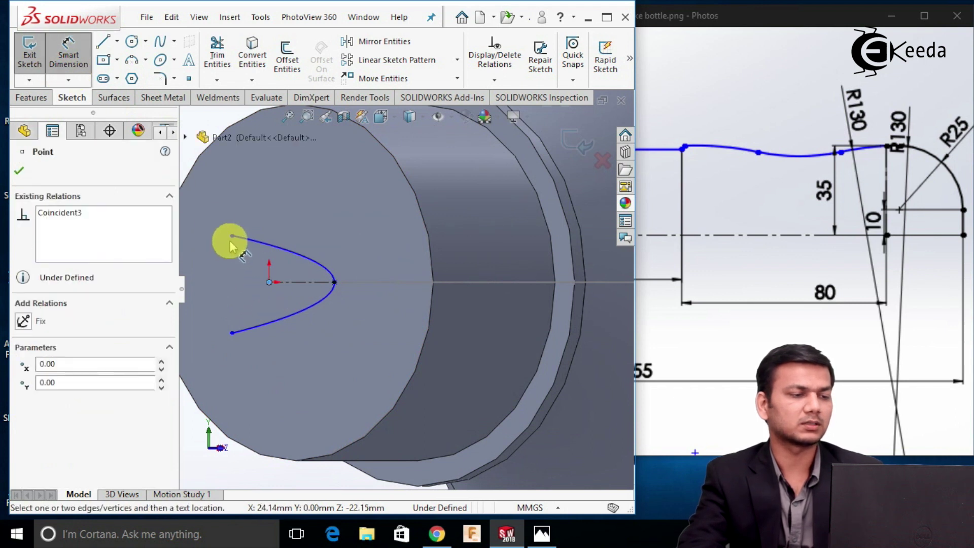
click(231, 238)
click(213, 261)
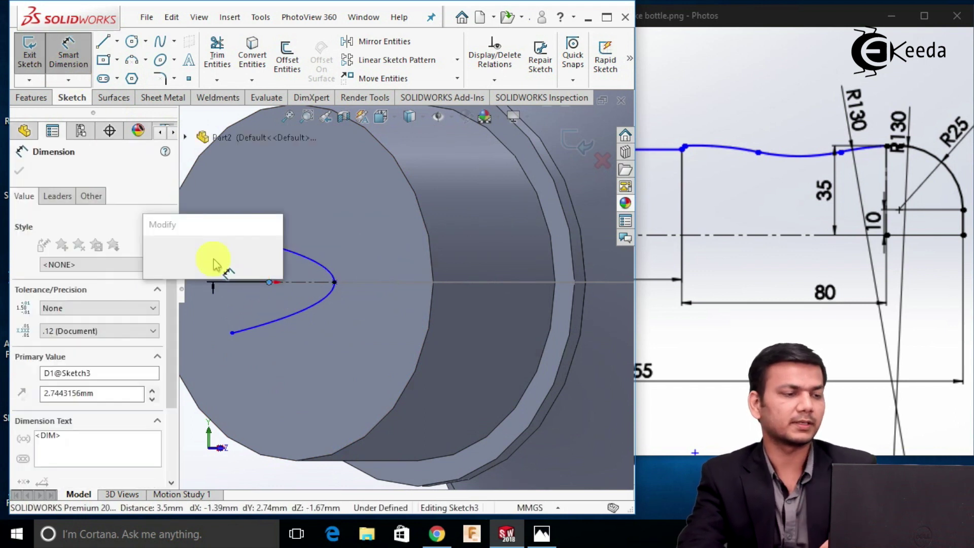
text(3)
key(Return)
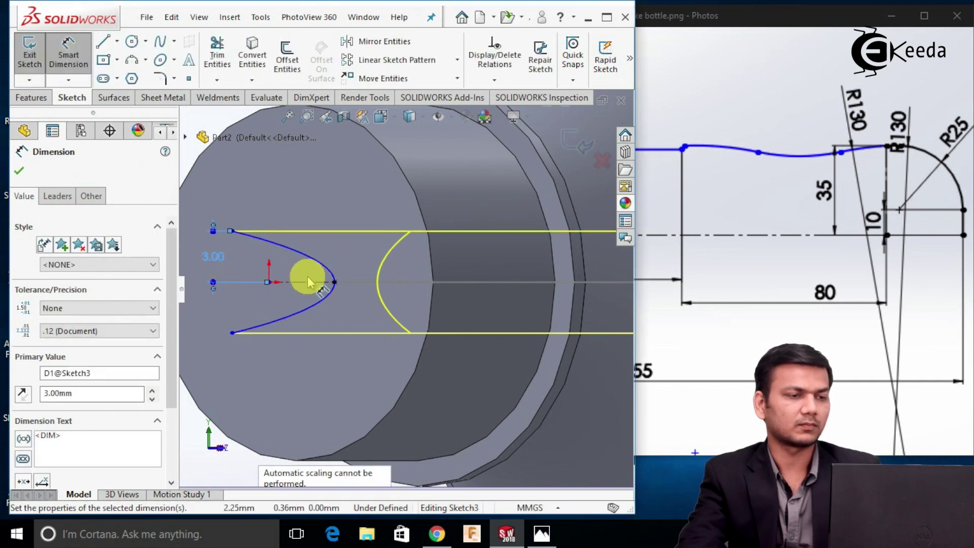
click(308, 276)
Start Add Relations for the endpoints of the V-shaped spline.
click(494, 78)
click(500, 113)
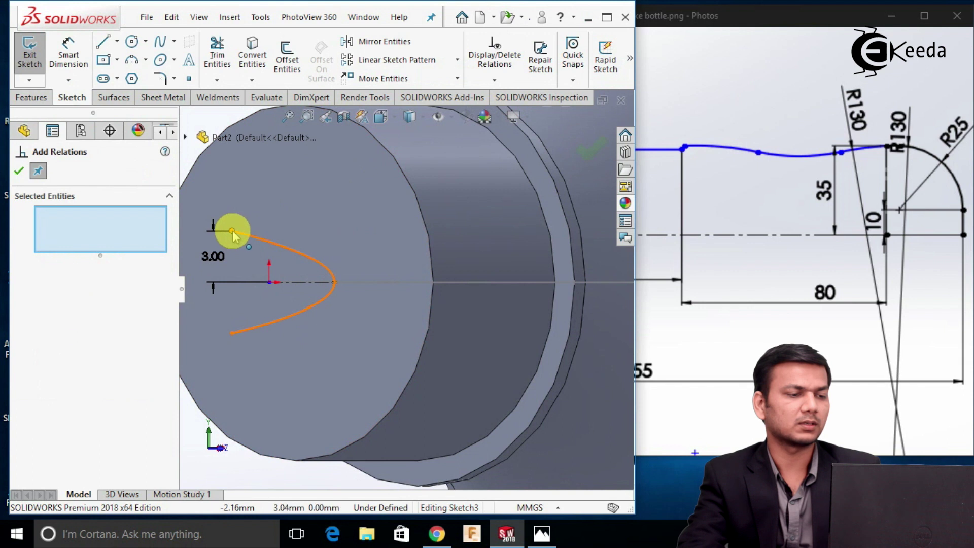
Make the two endpoints of the sweep profile curve symmetric about the centerline and exit the sketch.
click(274, 281)
click(232, 333)
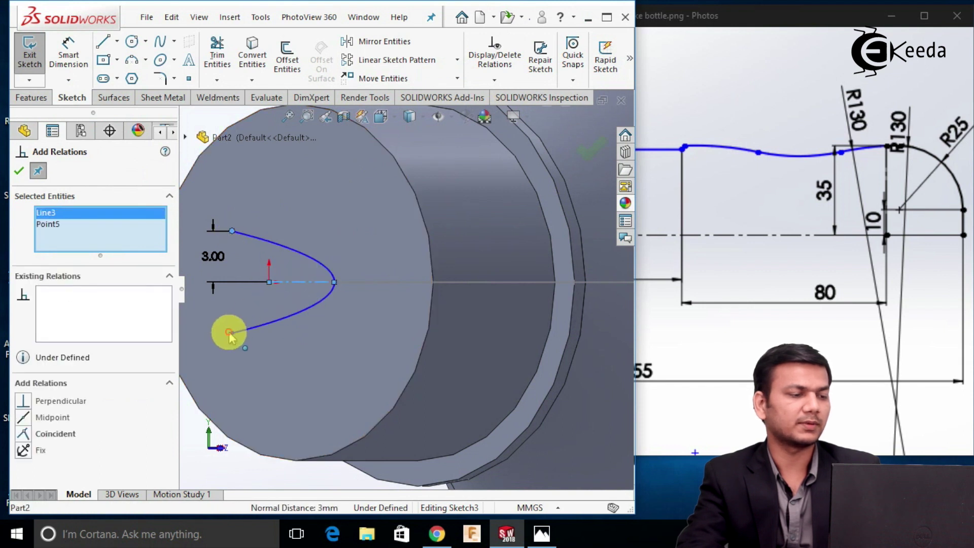
click(229, 335)
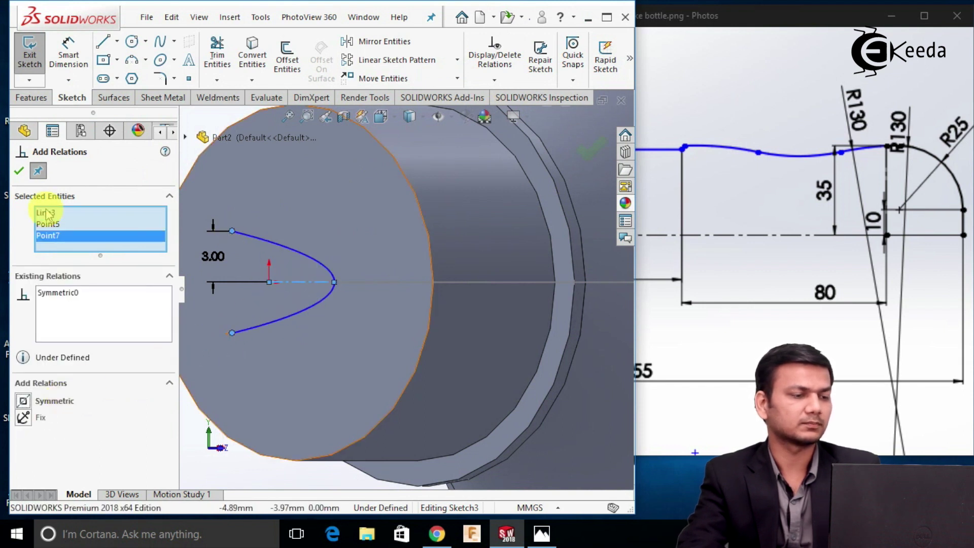
click(18, 173)
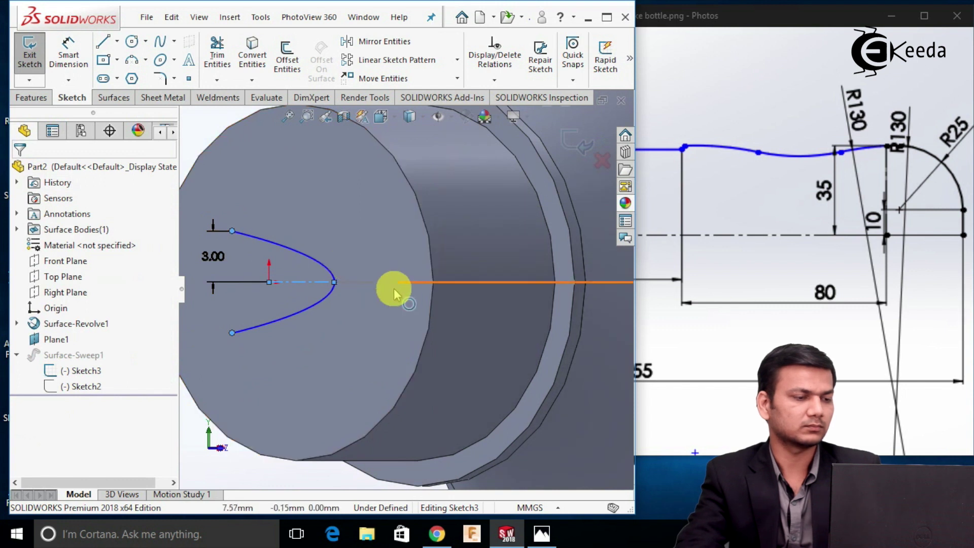
scroll(276, 336, up, 5)
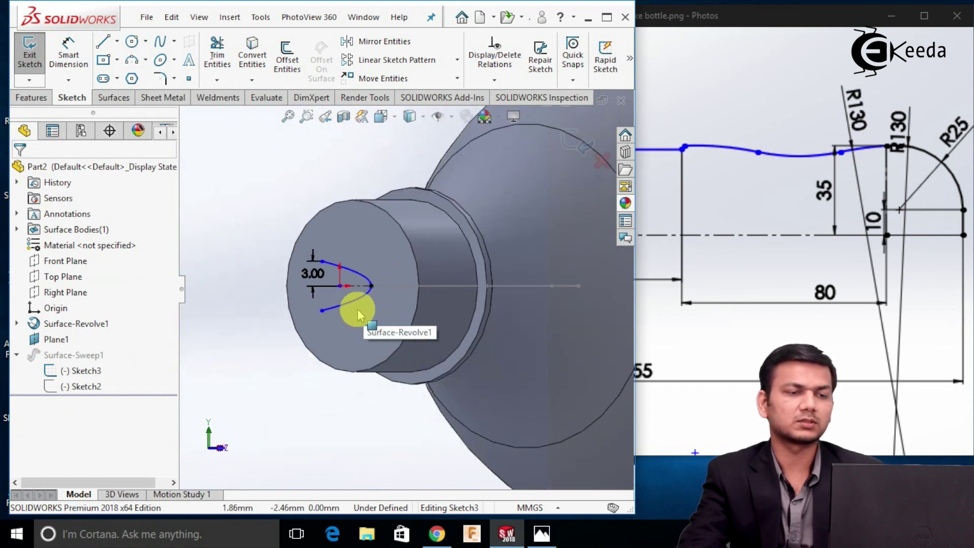
click(574, 138)
mouse_move(382, 327)
middle_down()
mouse_move(402, 337)
mouse_move(477, 285)
mouse_move(294, 341)
mouse_move(416, 276)
mouse_move(373, 311)
mouse_move(303, 332)
mouse_move(278, 296)
mouse_move(237, 331)
middle_up()
scroll(276, 336, down, 2)
middle_click(283, 335)
scroll(403, 337, up, 8)
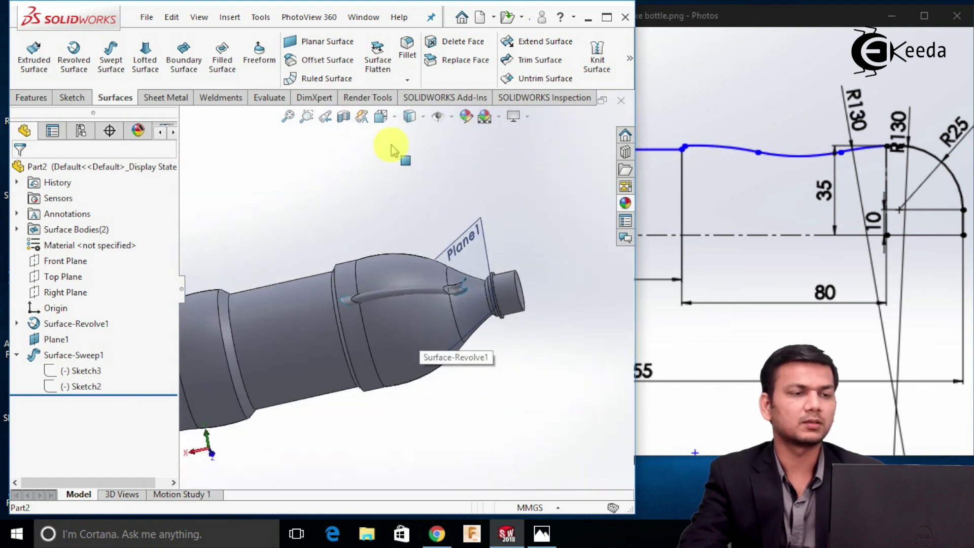
Set up a mutual surface trim between the revolved bottle surface and the swept groove surface.
click(539, 70)
scroll(270, 333, down, 3)
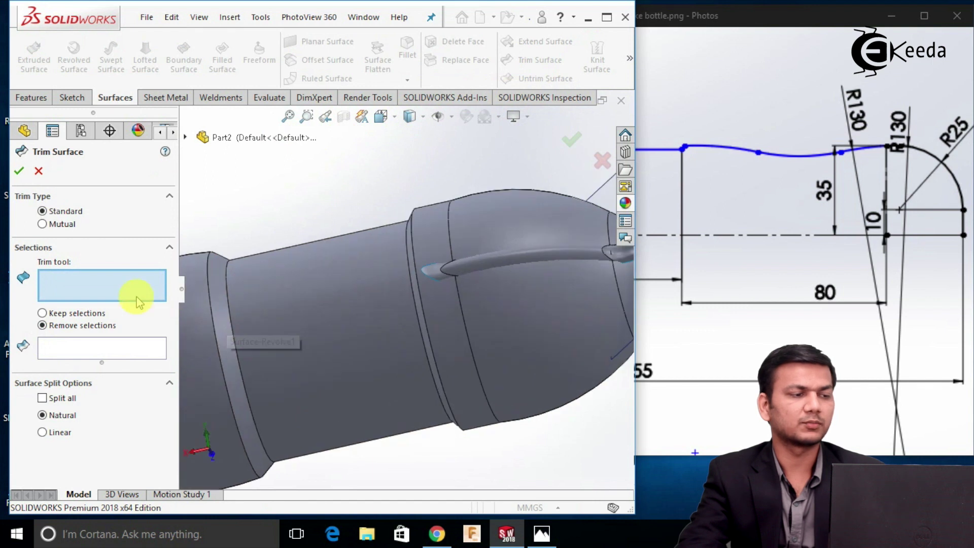
click(70, 230)
click(498, 310)
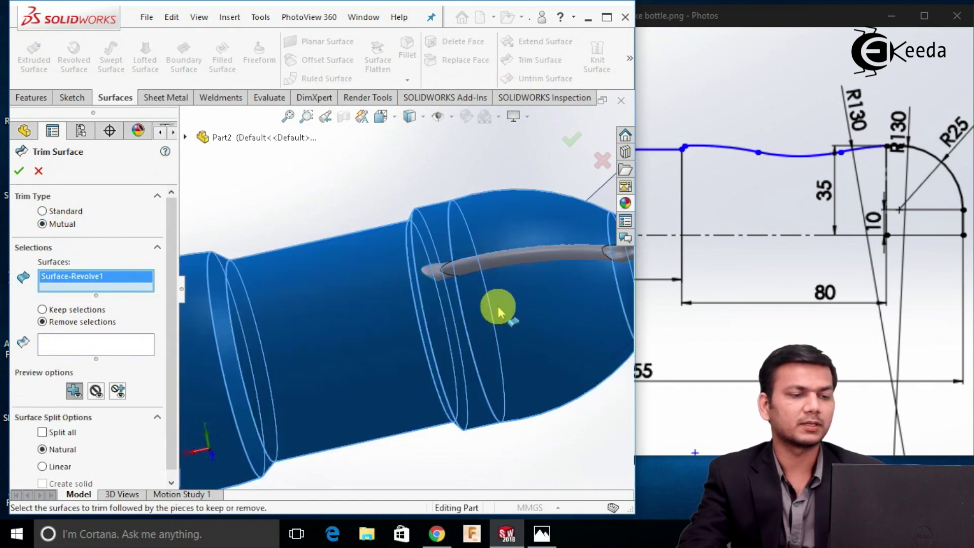
click(437, 278)
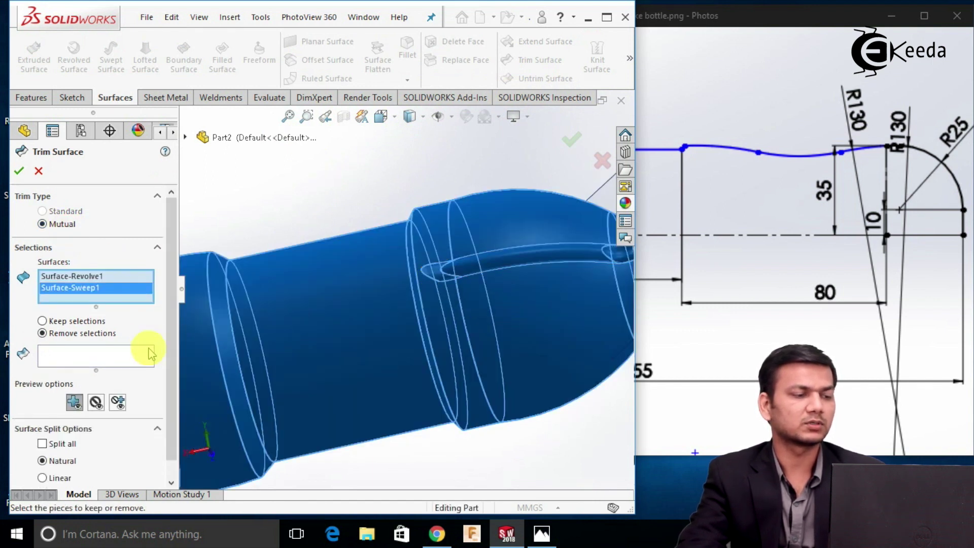
Choose the swept surface's middle piece for removal, complete the mutual trim, and inspect the groove.
click(122, 360)
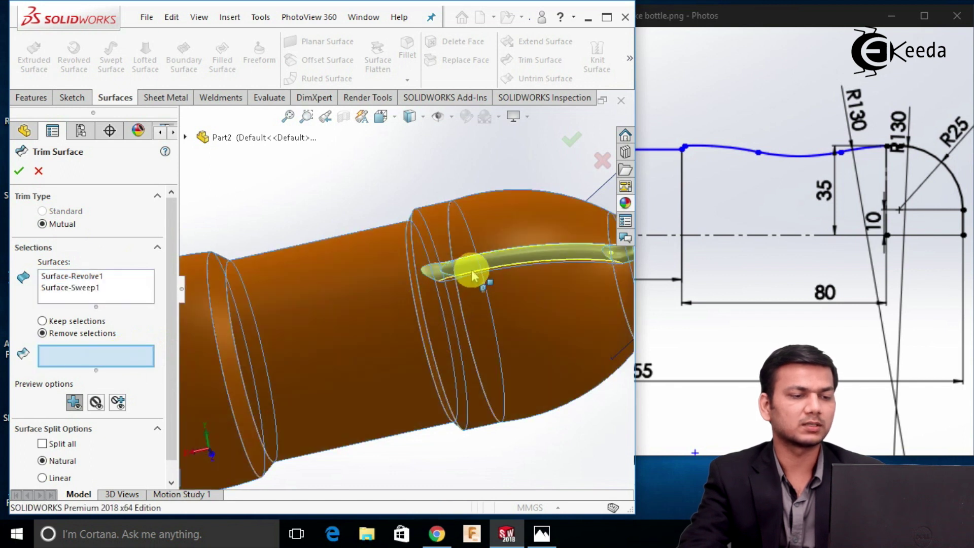
click(477, 269)
scroll(459, 278, down, 5)
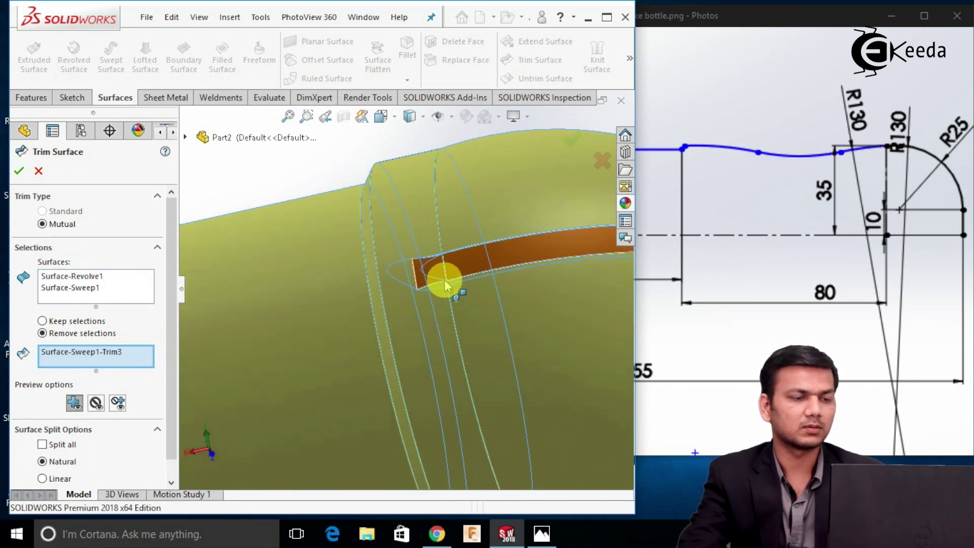
middle_drag(455, 266, 462, 244)
scroll(462, 245, up, 5)
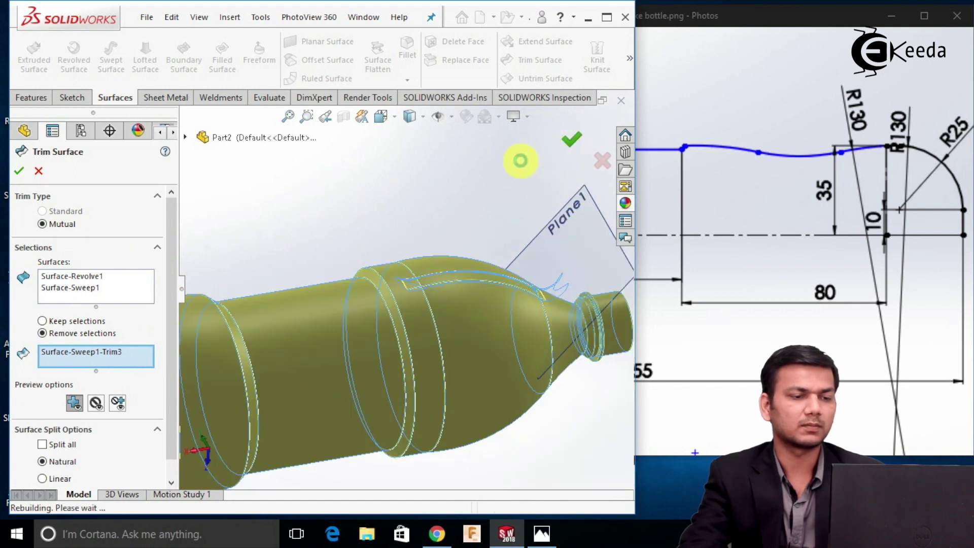
mouse_move(463, 218)
middle_down()
mouse_move(435, 282)
mouse_move(432, 322)
mouse_move(463, 266)
mouse_move(473, 213)
middle_up()
scroll(433, 322, down, 6)
scroll(463, 318, up, 2)
scroll(445, 261, up, 3)
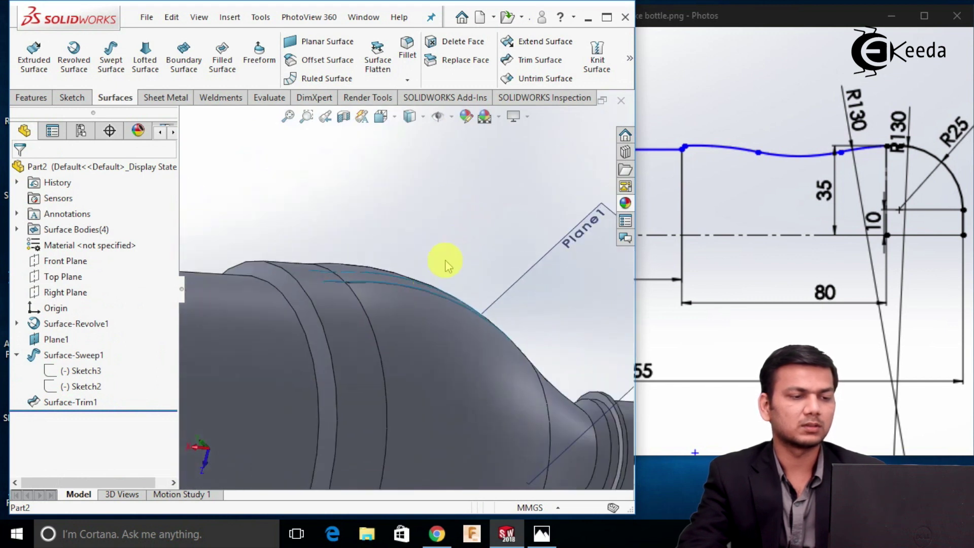
scroll(431, 288, up, 3)
middle_drag(413, 309, 390, 330)
scroll(408, 297, up, 3)
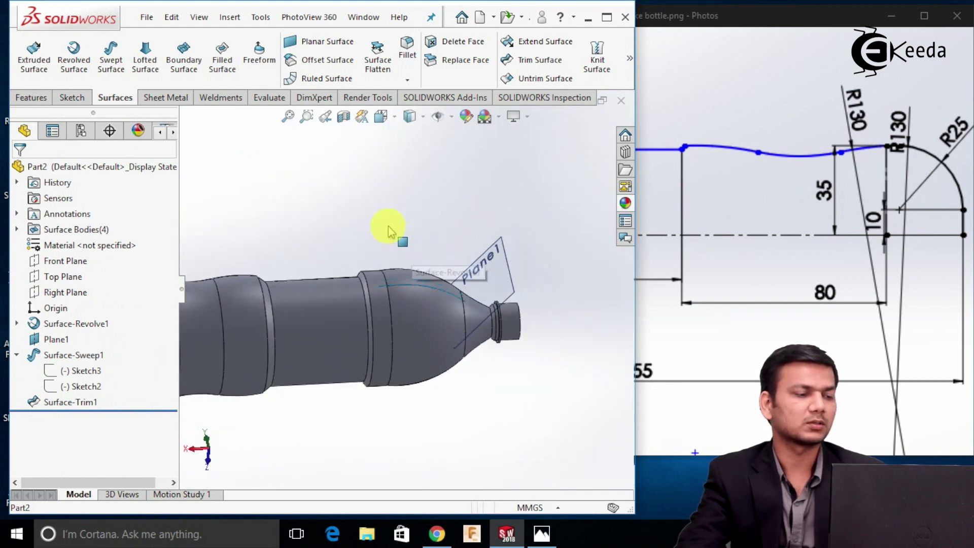
Delete the Surface-Trim1 feature.
right_click(89, 403)
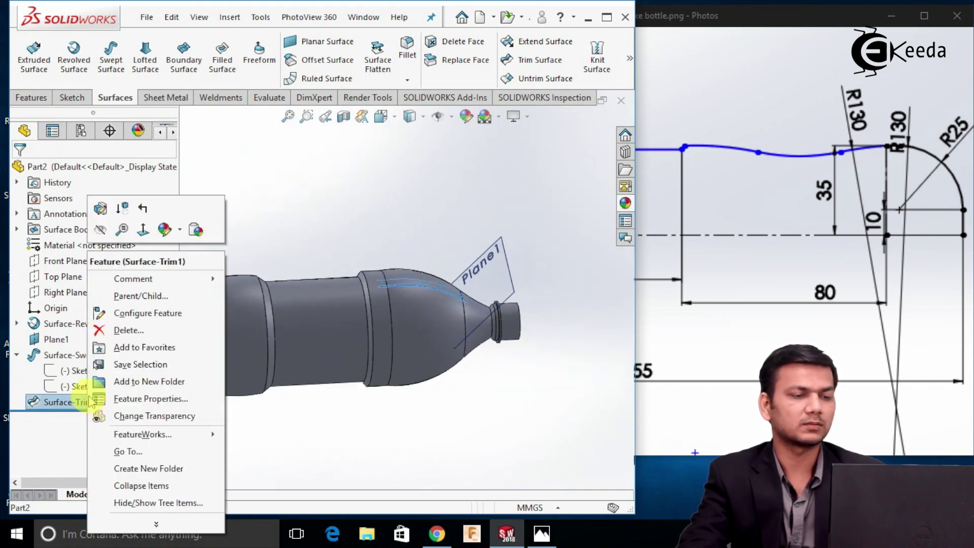
click(152, 331)
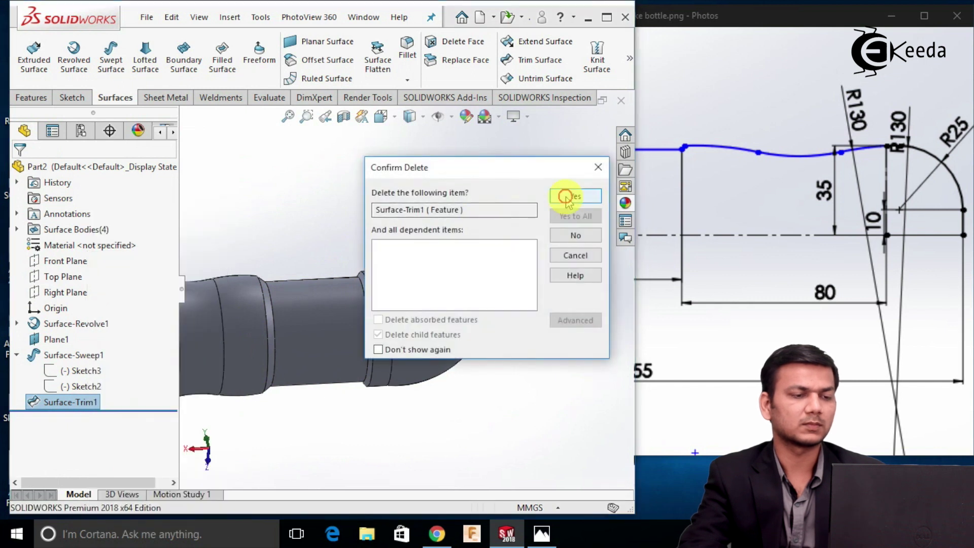
click(567, 198)
middle_drag(405, 215, 443, 268)
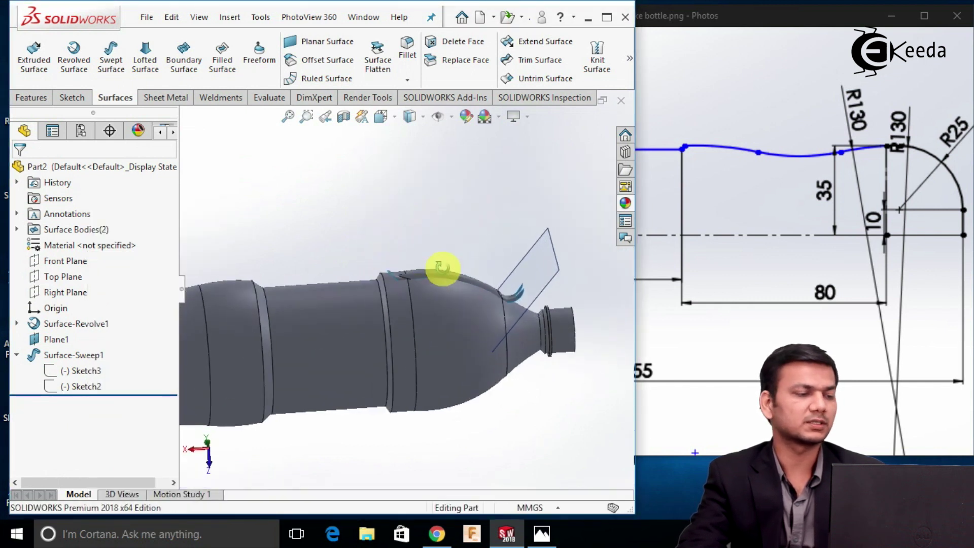
scroll(449, 309, up, 3)
scroll(447, 285, down, 2)
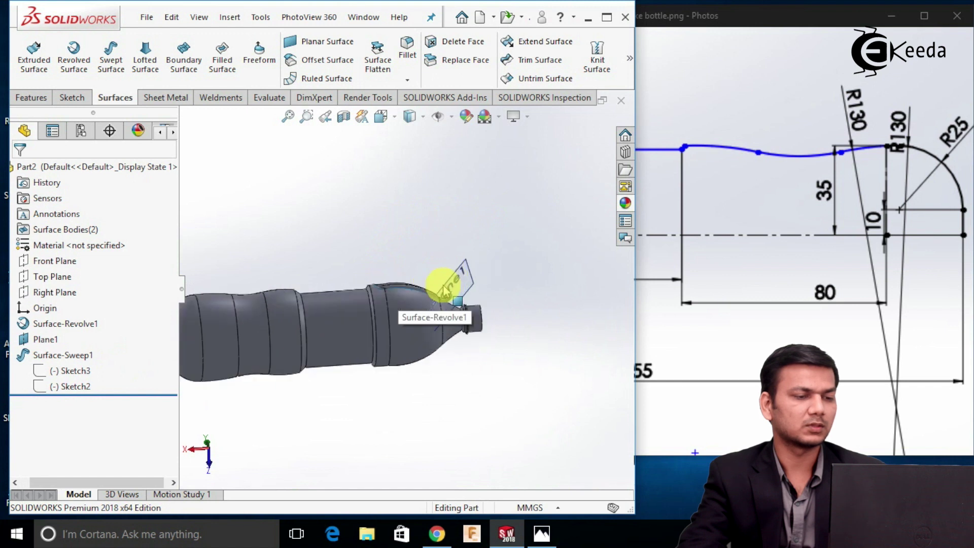
Edit Sketch3, the sweep profile, and delete the relation holding the curve's apex in place.
right_click(85, 374)
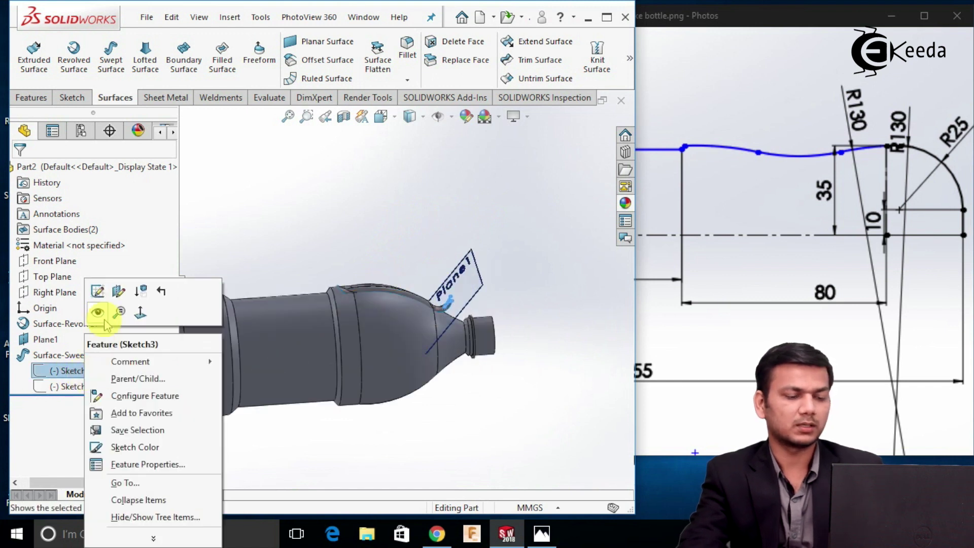
click(98, 293)
scroll(338, 299, down, 4)
scroll(349, 303, down, 2)
drag(356, 290, 296, 295)
drag(284, 300, 309, 328)
scroll(309, 328, up, 3)
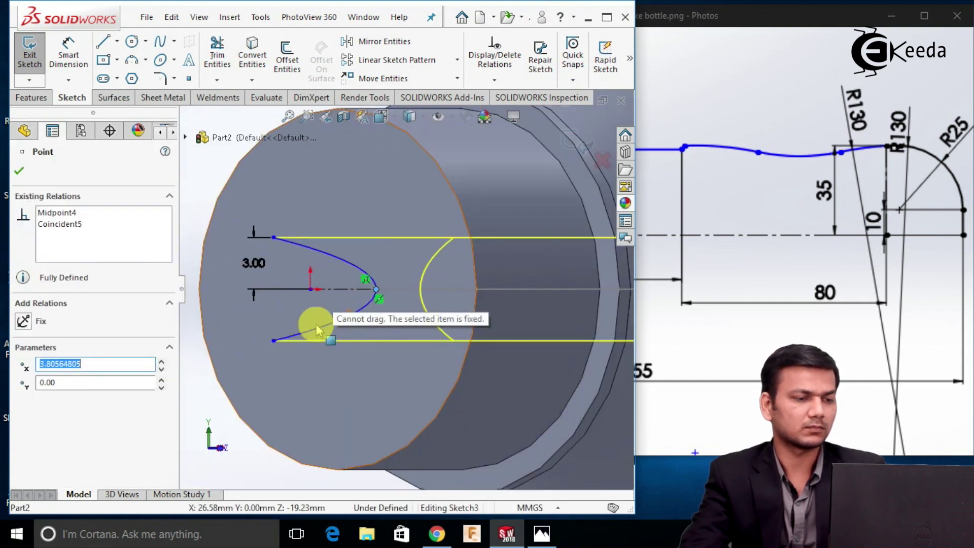
key(Escape)
right_click(379, 301)
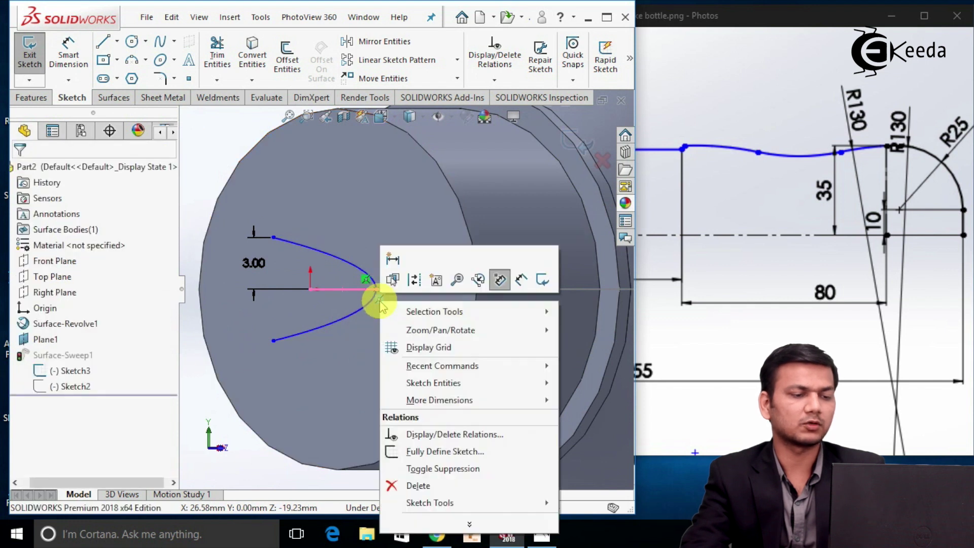
click(424, 478)
scroll(374, 289, down, 3)
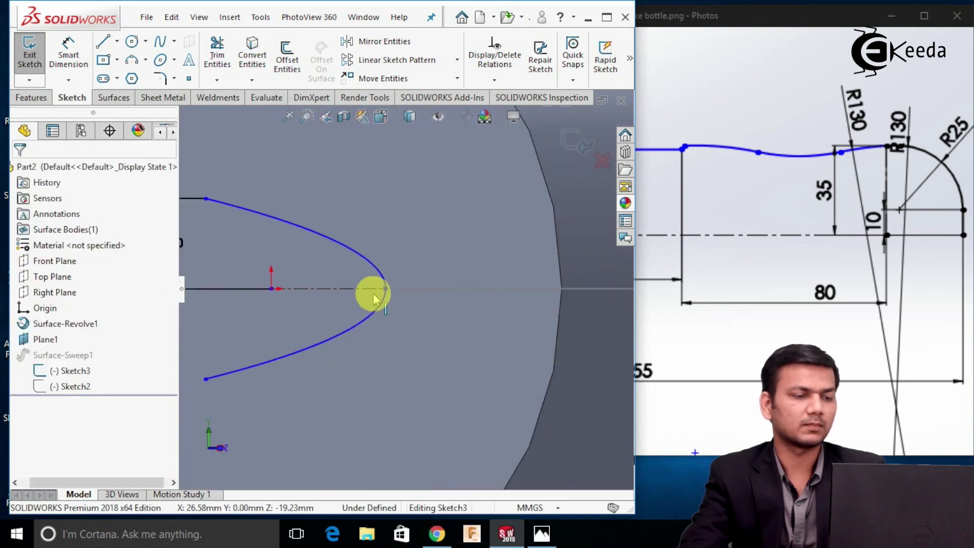
Move the profile curve's apex along the centerline to about 66 mm from the origin, toward the bottle body.
click(321, 289)
drag(323, 289, 351, 308)
key(Escape)
scroll(343, 361, up, 4)
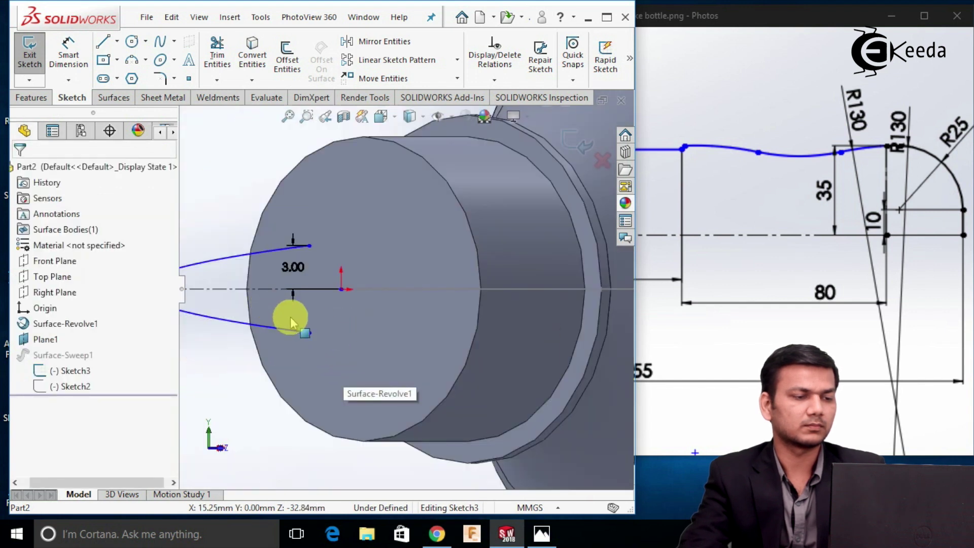
scroll(288, 315, up, 2)
scroll(324, 284, down, 3)
drag(320, 272, 427, 276)
click(398, 323)
scroll(399, 328, up, 2)
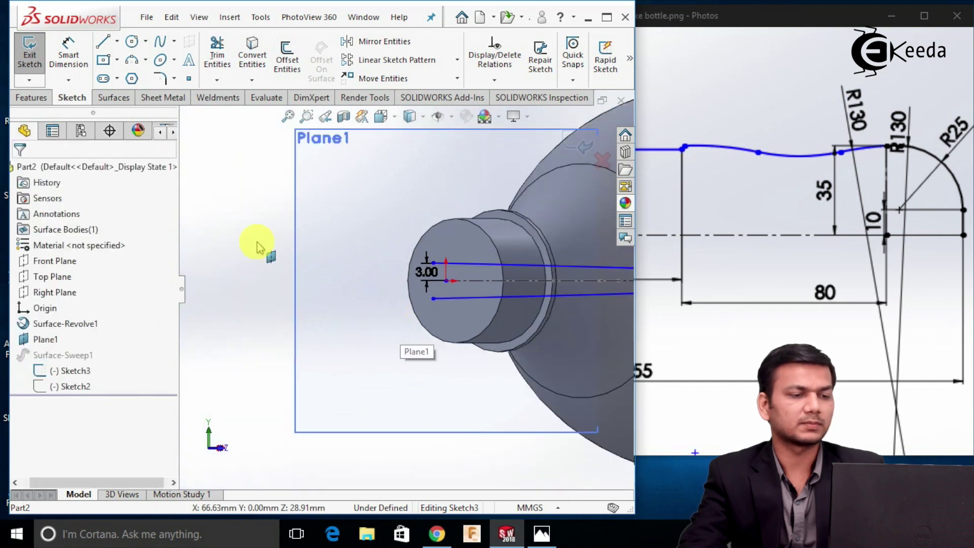
Dimension the distance from the origin to the profile curve's apex as 10 mm.
click(69, 53)
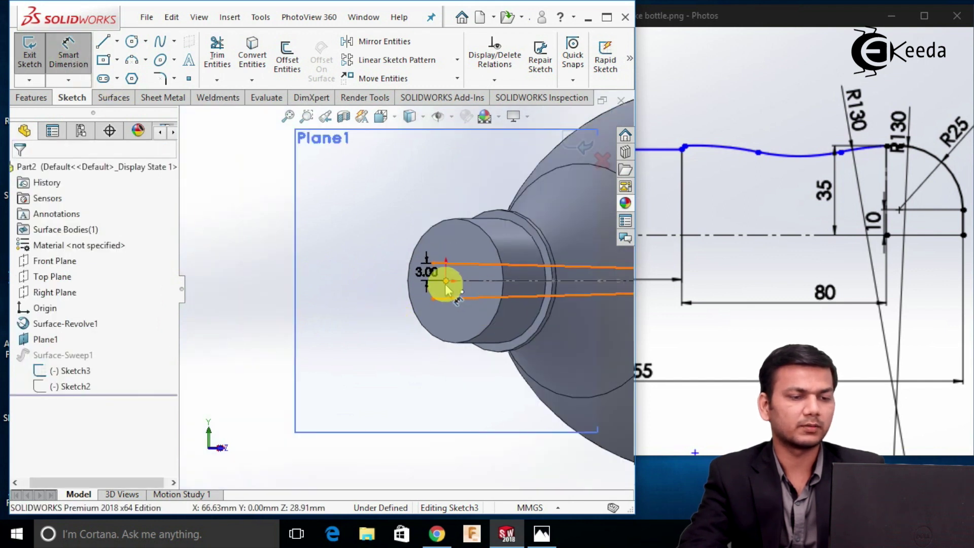
click(446, 282)
scroll(594, 293, down, 3)
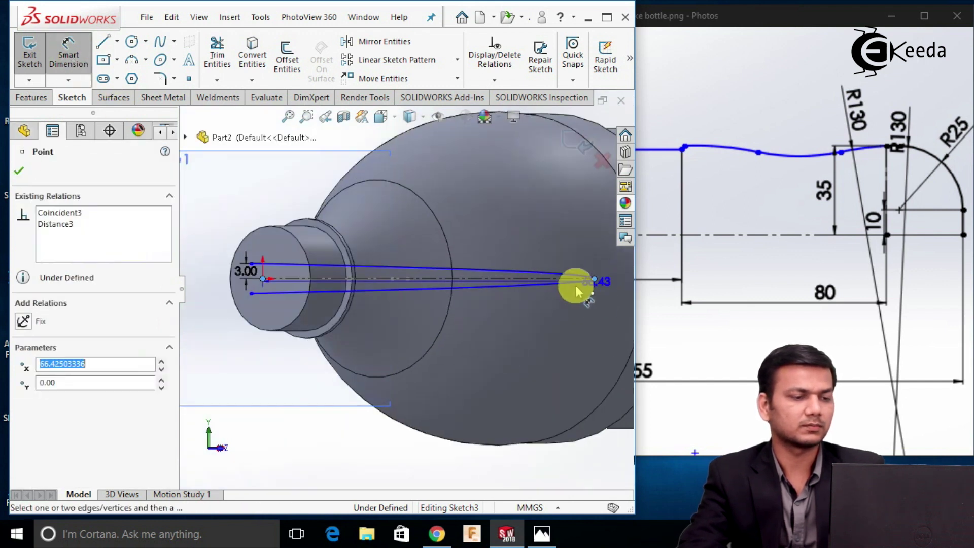
click(579, 288)
click(415, 327)
text(1)
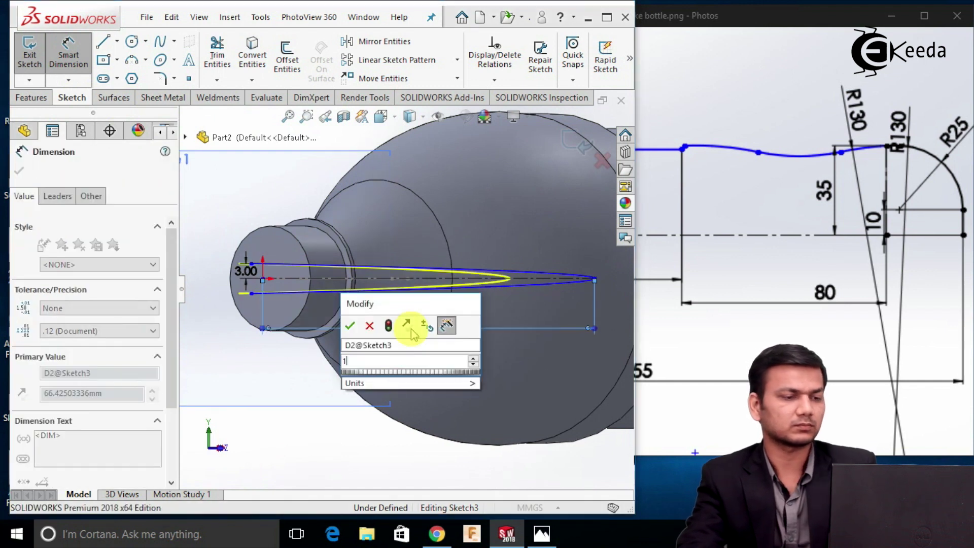
text(0)
key(Return)
key(Escape)
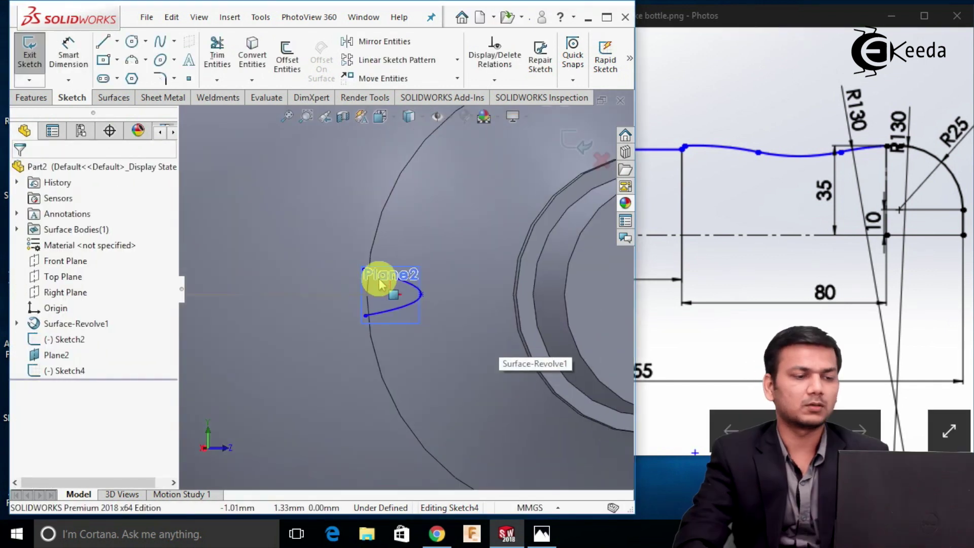
Check the open profile curve on Plane2 against the bottle and exit Sketch4.
scroll(386, 282, up, 3)
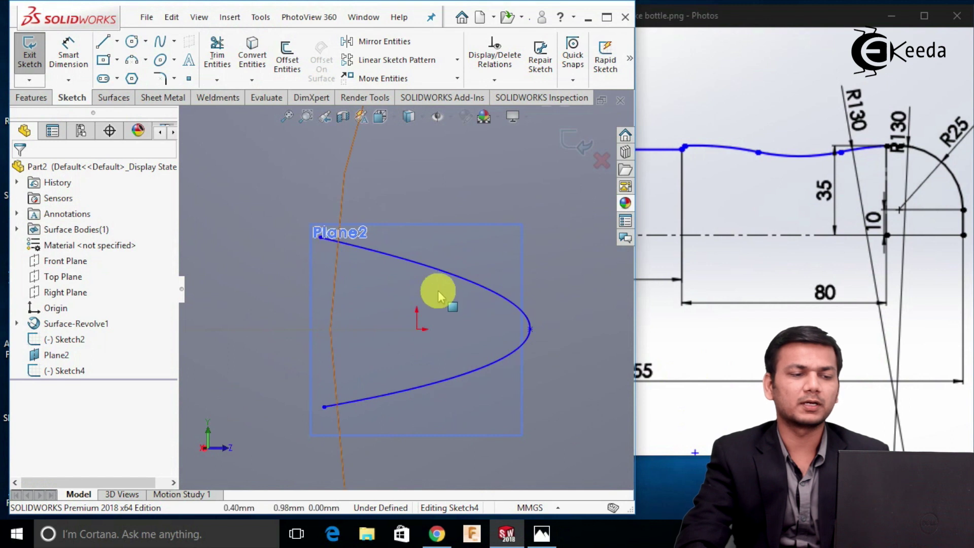
scroll(522, 353, down, 4)
scroll(385, 289, up, 3)
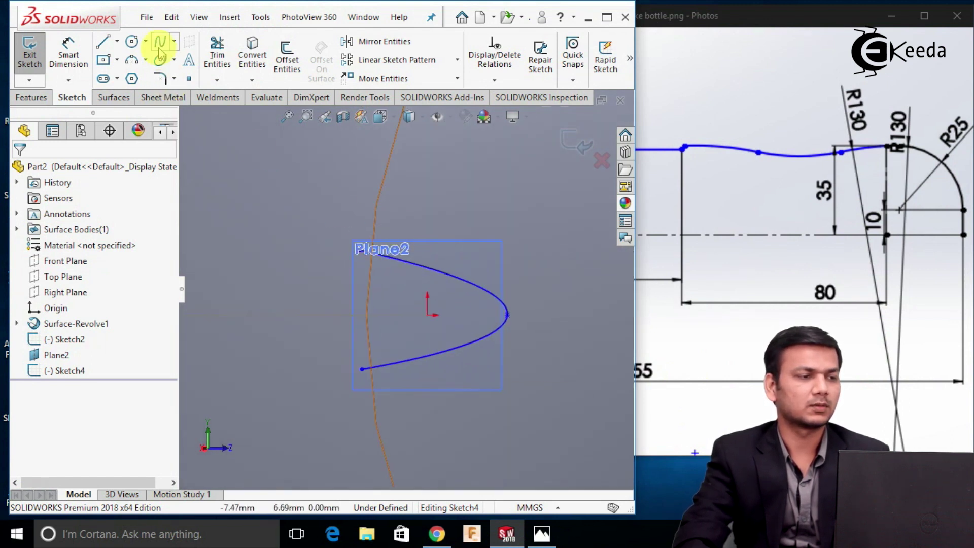
scroll(567, 145, down, 2)
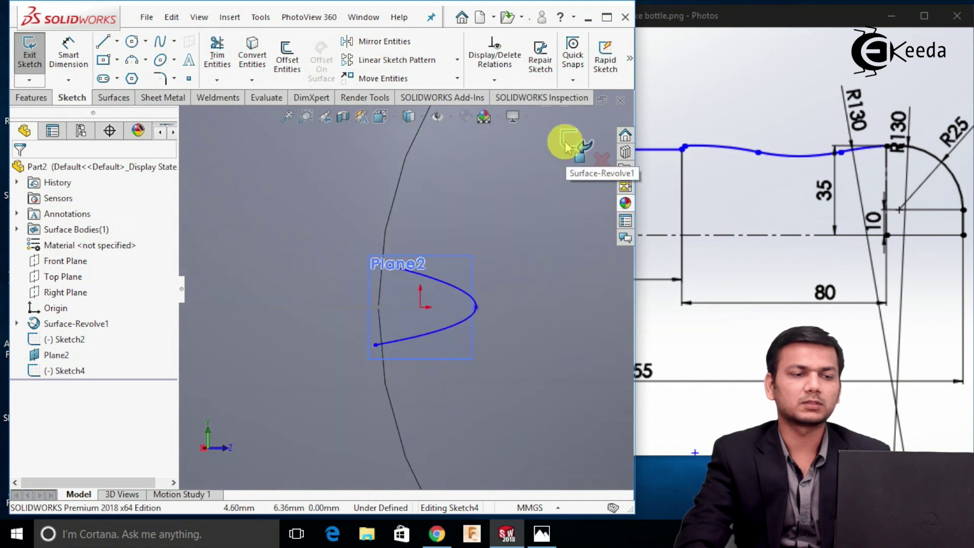
click(567, 140)
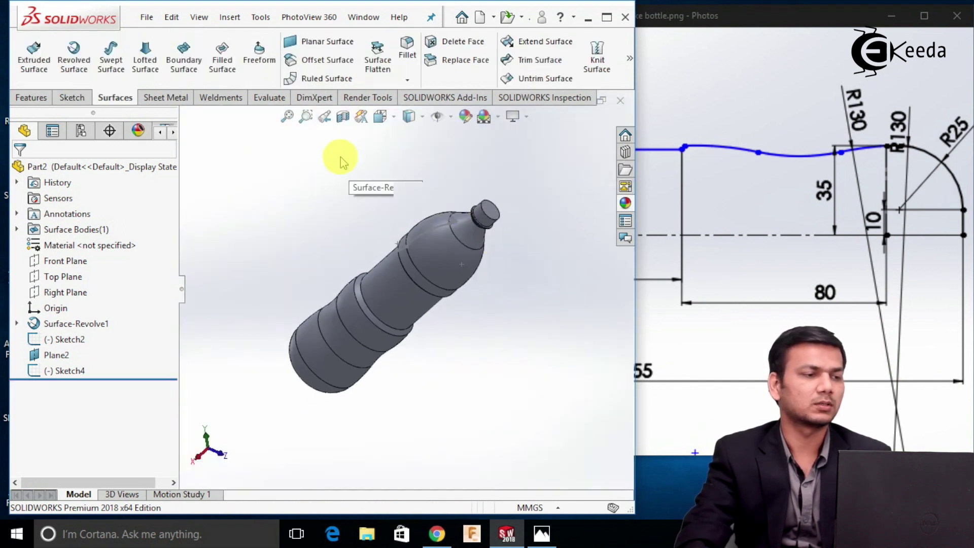
Create a swept surface on the bottle's shoulder with Sketch4 as the profile and Sketch2 as the path.
scroll(456, 223, down, 5)
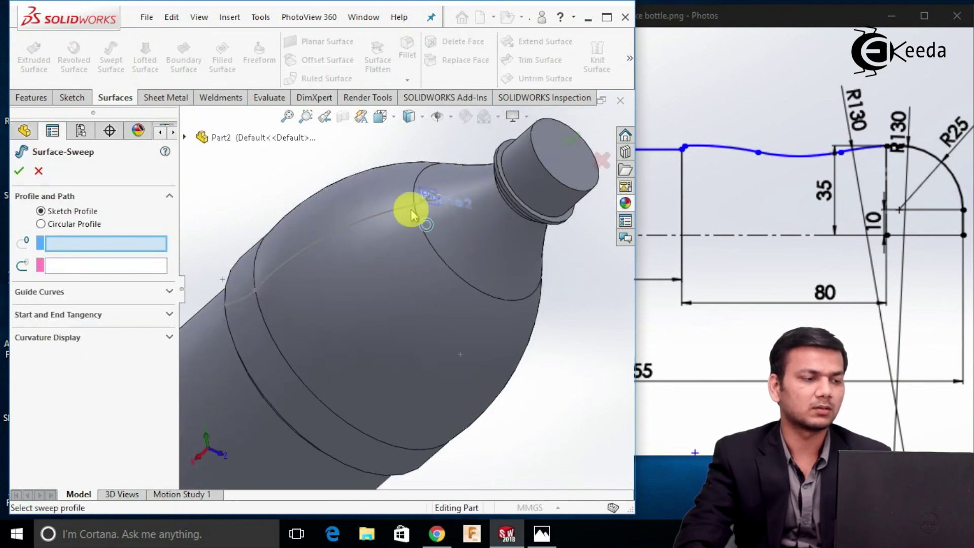
scroll(434, 202, down, 5)
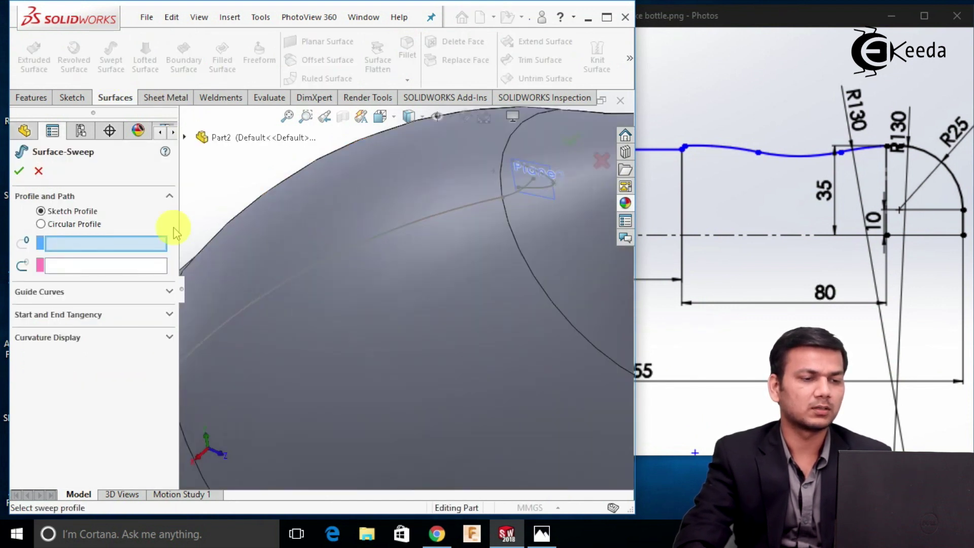
click(539, 191)
click(488, 205)
scroll(218, 200, up, 3)
scroll(289, 313, up, 3)
middle_drag(322, 307, 368, 246)
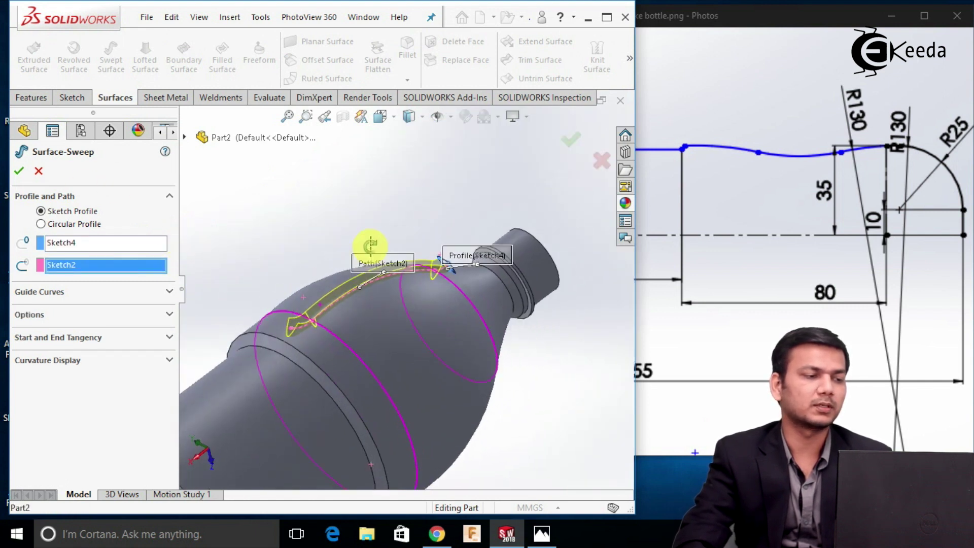
click(19, 174)
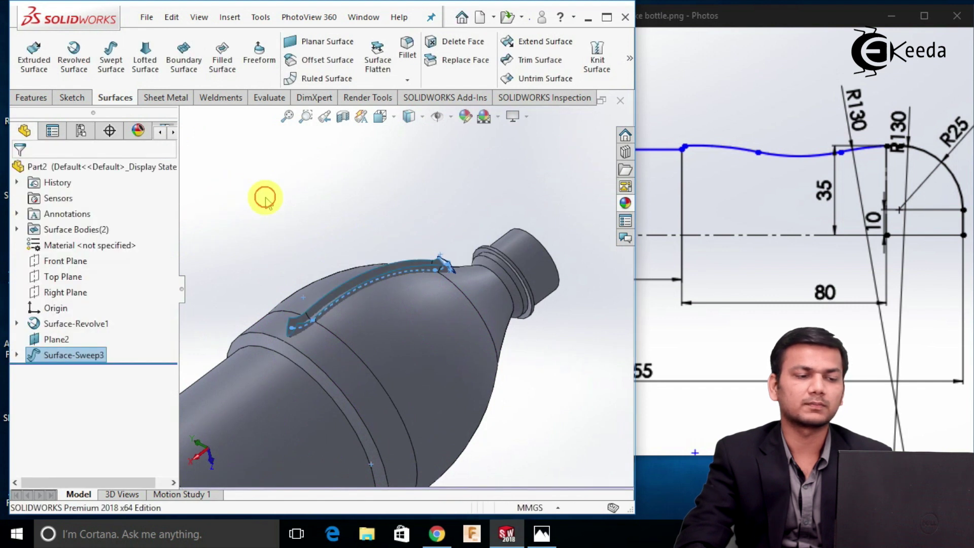
Start a circular pattern of bodies with the swept groove surface Surface-Sweep3 as the body to pattern.
scroll(284, 213, up, 3)
scroll(367, 260, down, 8)
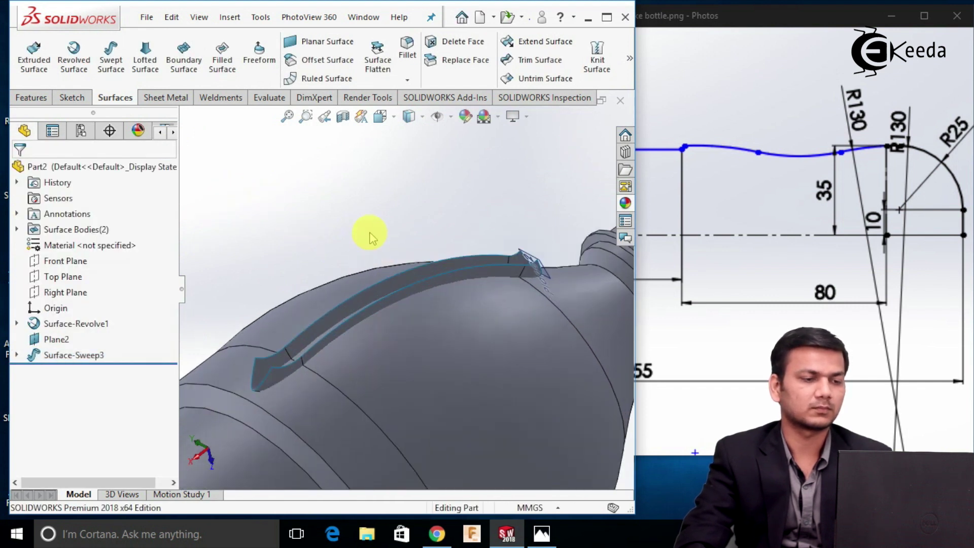
scroll(385, 239, up, 6)
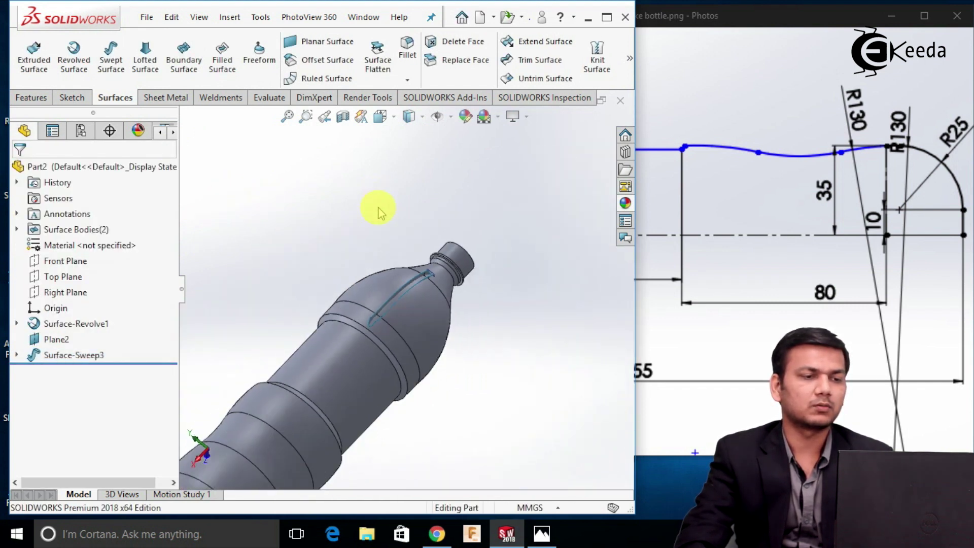
click(30, 100)
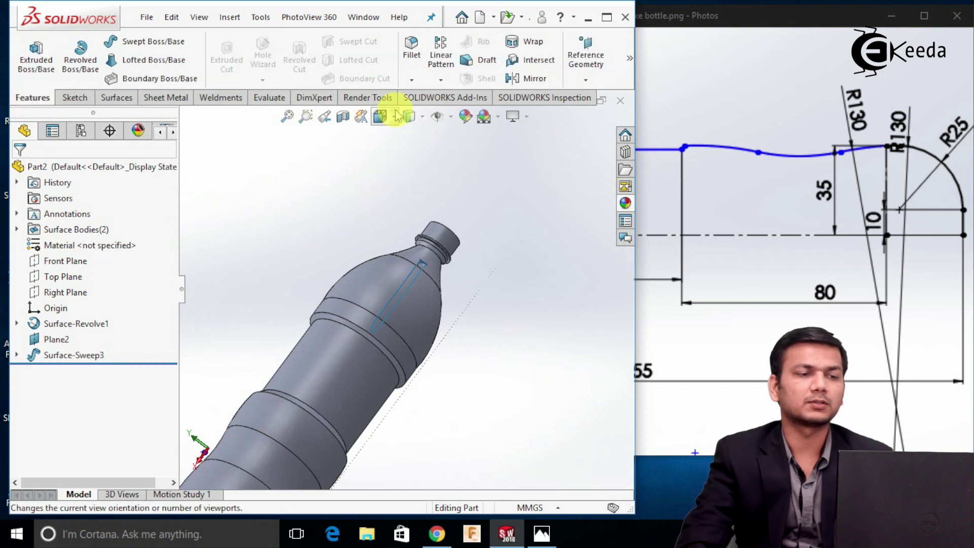
click(440, 80)
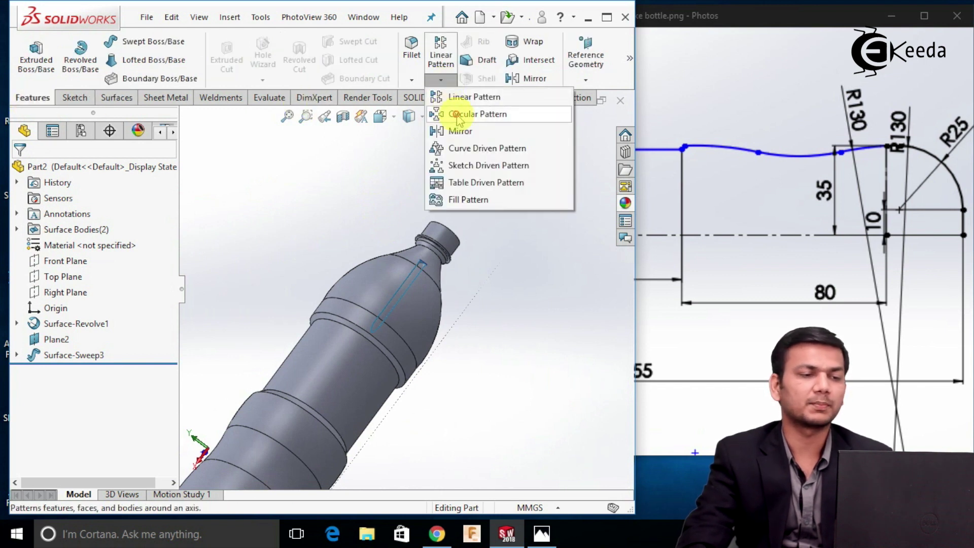
click(458, 115)
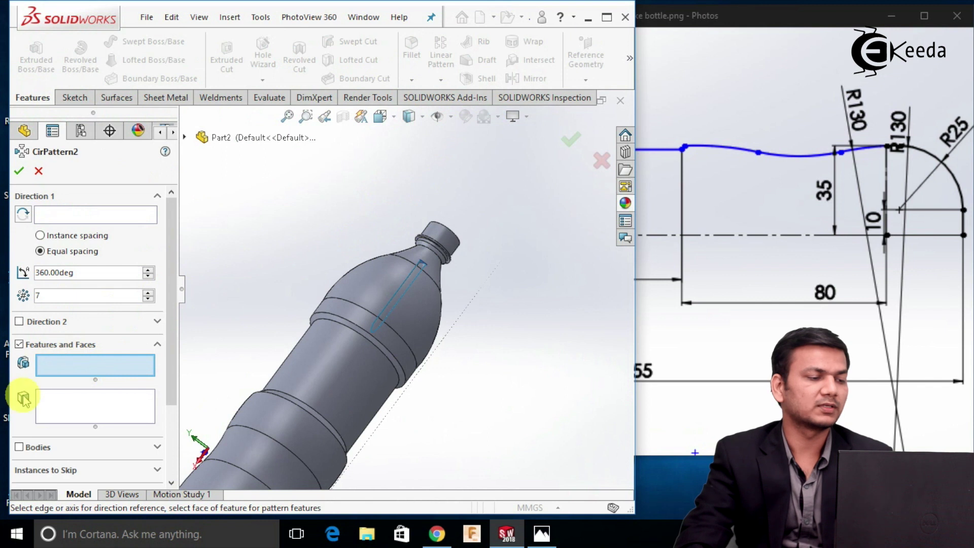
click(19, 447)
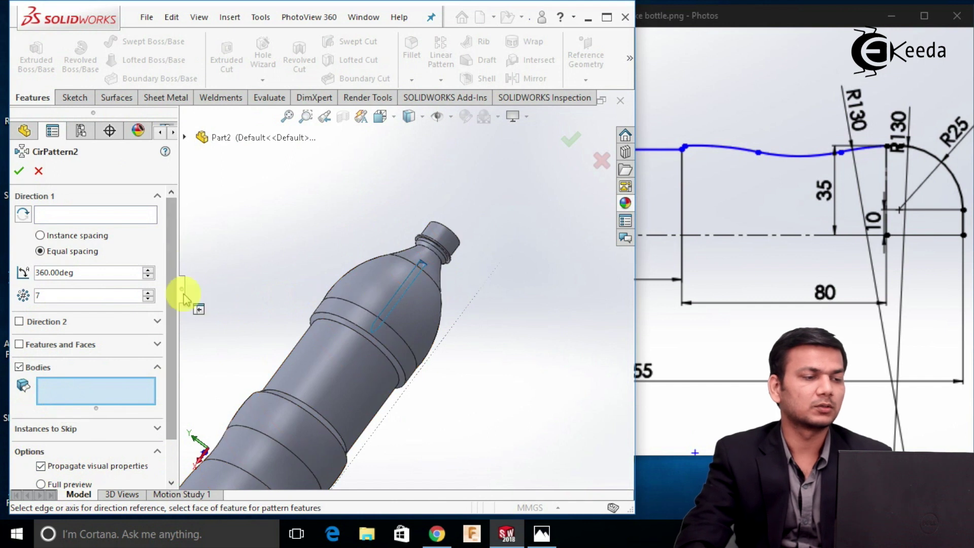
click(185, 137)
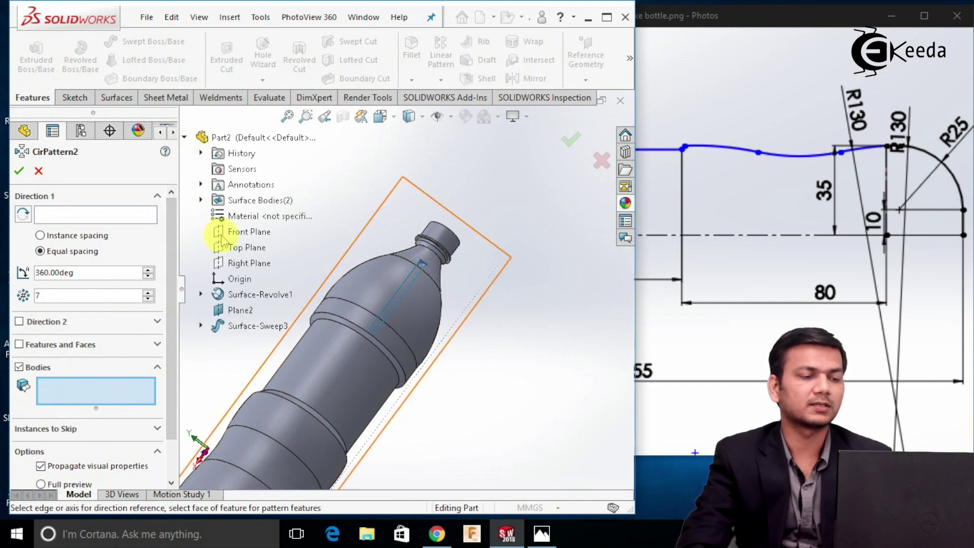
click(251, 327)
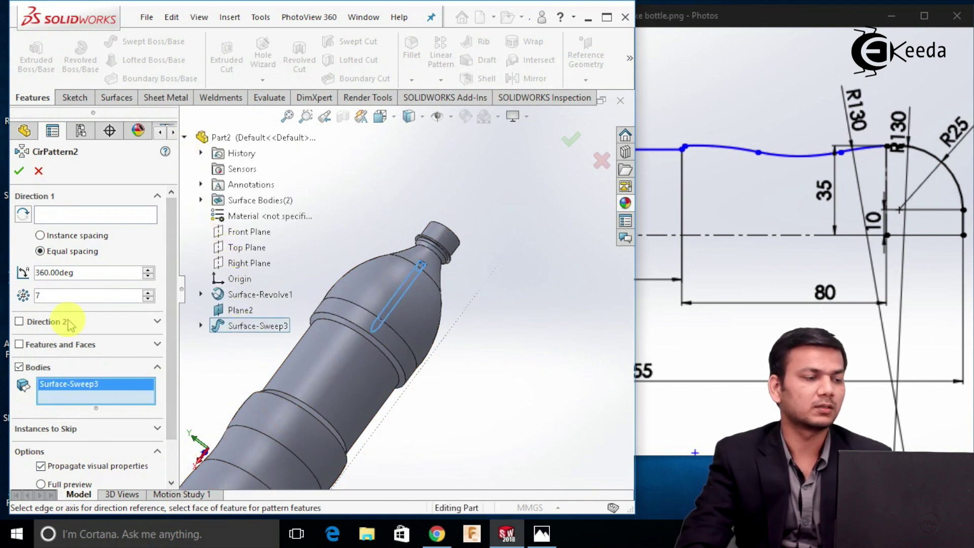
Use the bottle mouth's circular edge as the pattern axis and create 8 equally spaced instances over 360 degrees.
click(89, 214)
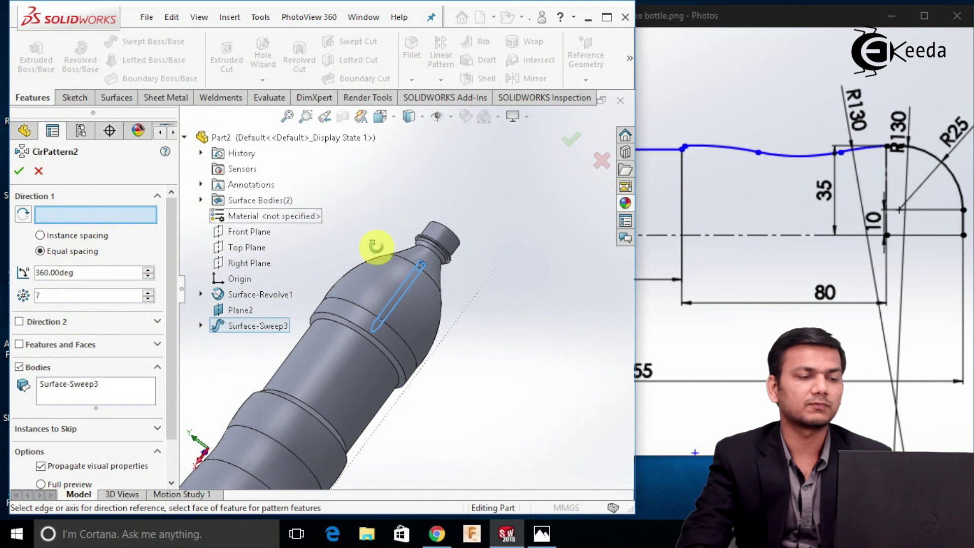
middle_drag(376, 246, 378, 265)
scroll(491, 245, down, 3)
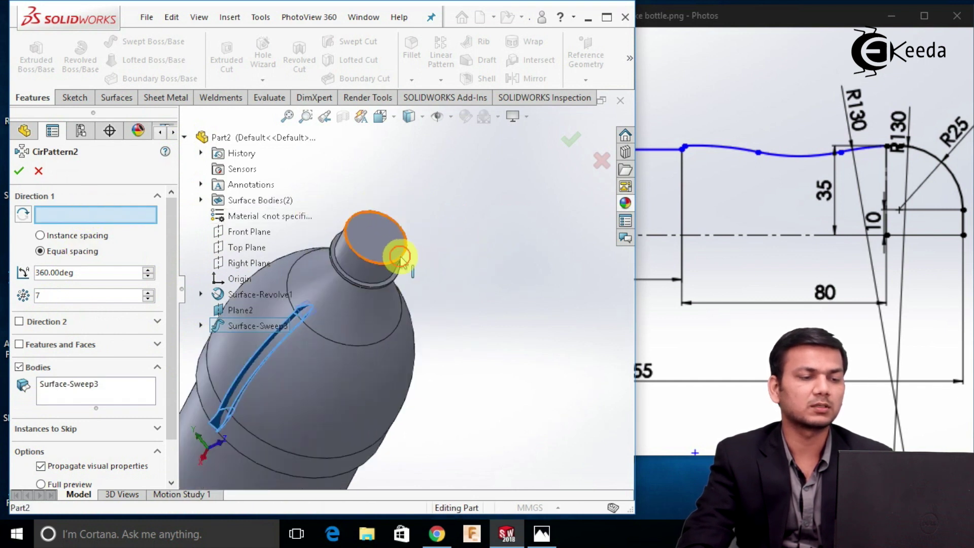
click(401, 257)
scroll(402, 272, up, 2)
middle_drag(311, 302, 287, 315)
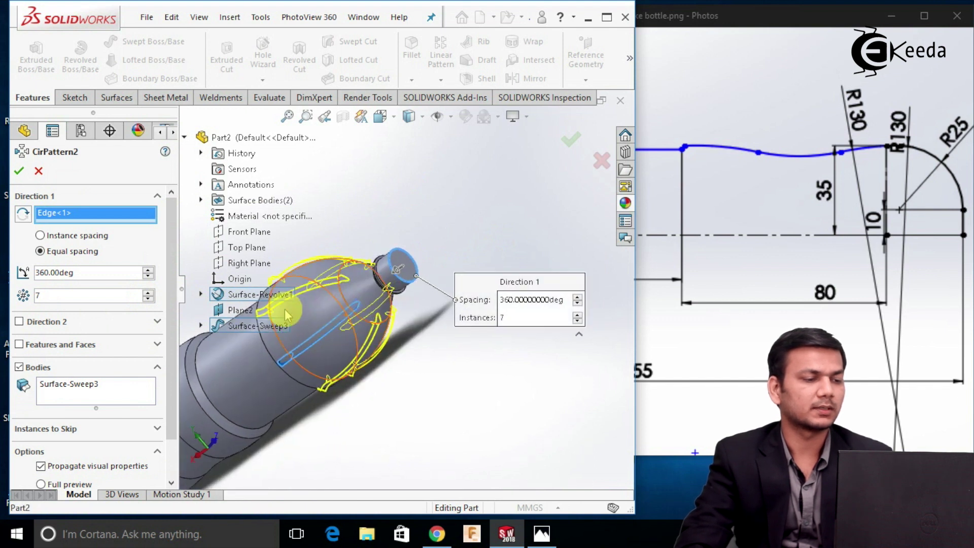
click(148, 292)
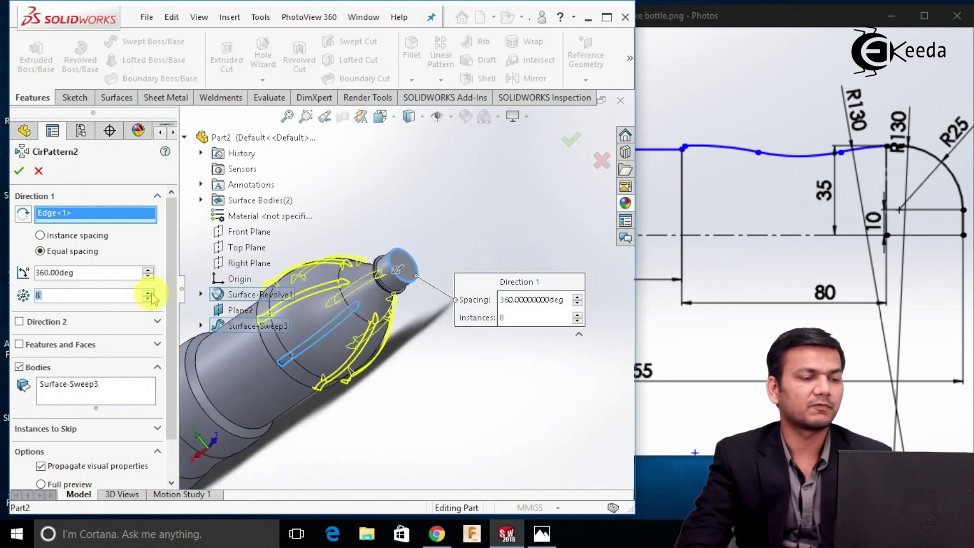
click(19, 172)
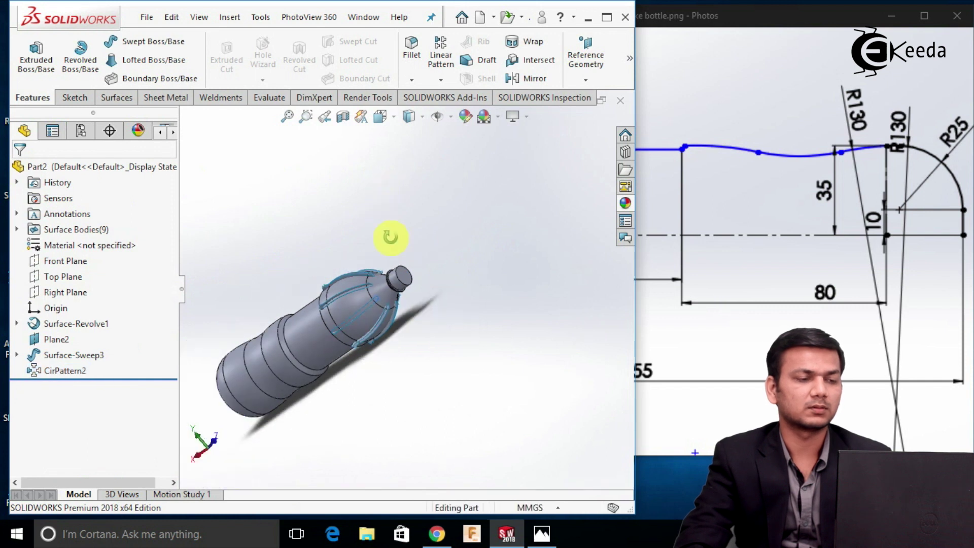
Start a mutual Trim Surface operation for the bottle body and the groove surfaces.
middle_drag(395, 248, 379, 163)
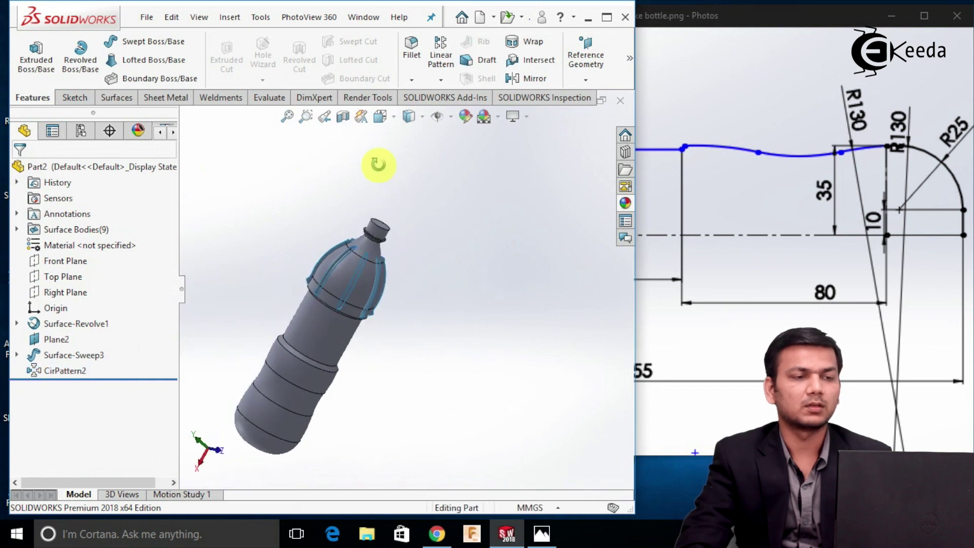
click(117, 98)
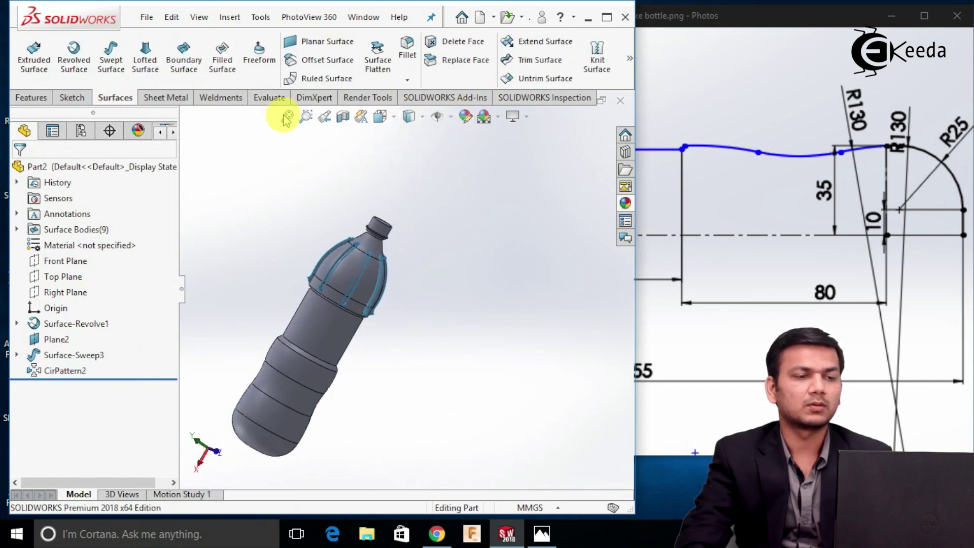
click(528, 65)
scroll(286, 291, down, 3)
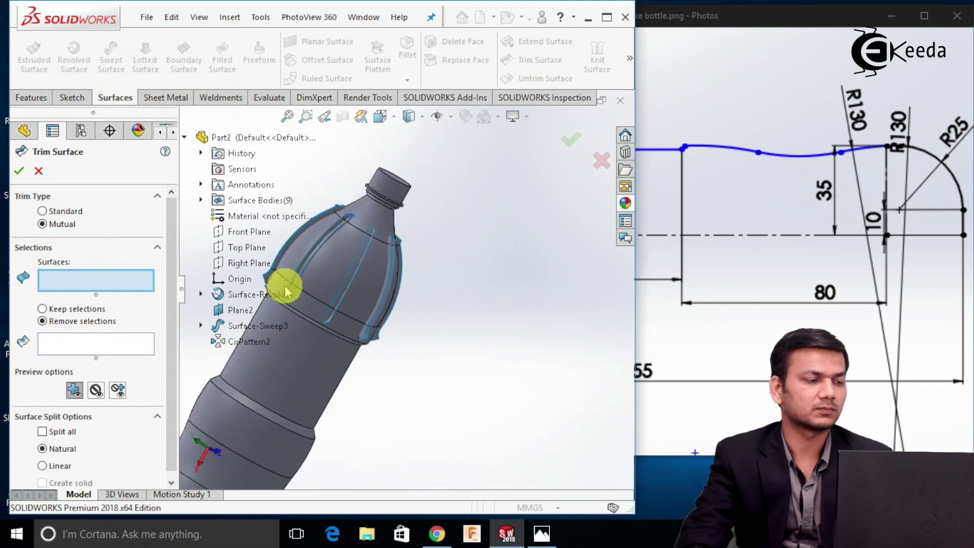
Select the revolved bottle body and two neighbouring patterned groove surfaces as trimming surfaces.
click(298, 342)
scroll(408, 287, down, 4)
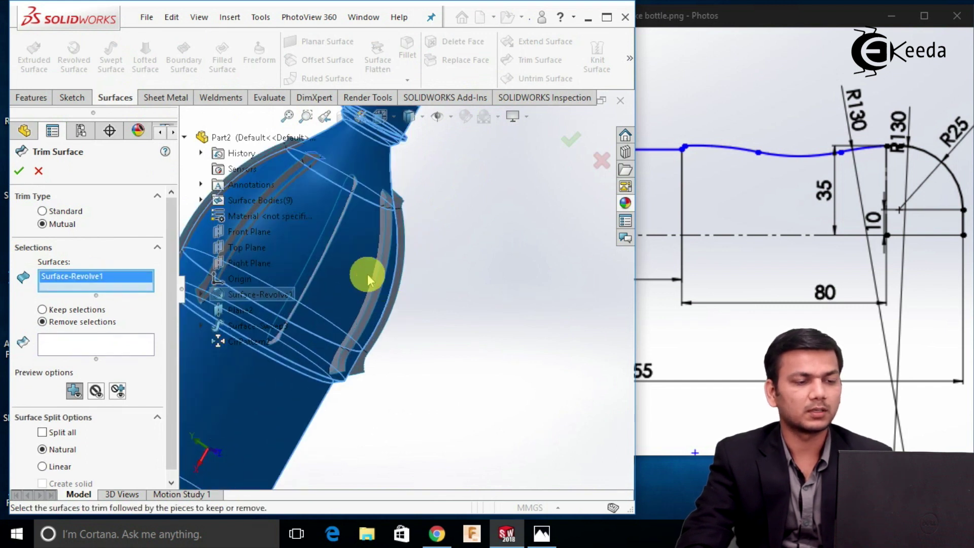
click(393, 244)
click(417, 245)
scroll(460, 263, up, 5)
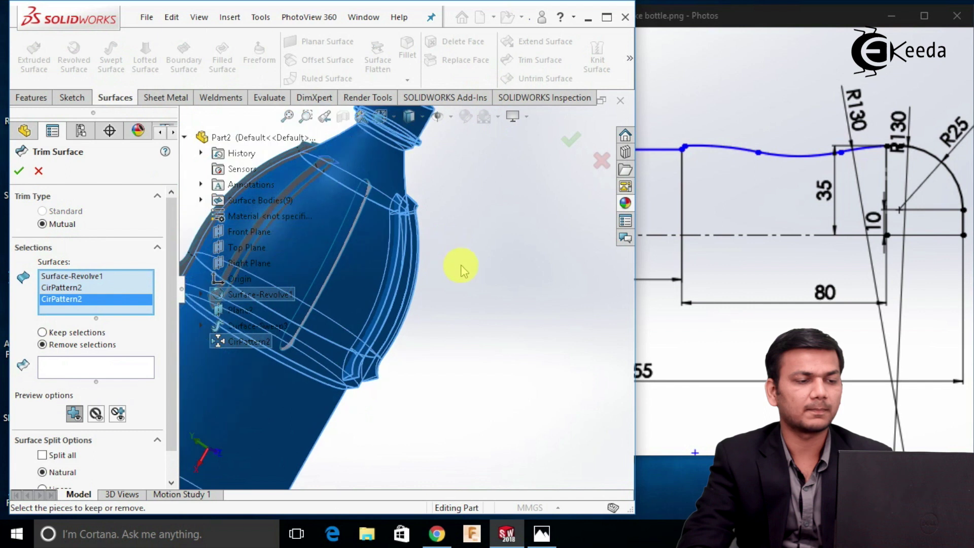
Add four more patterned groove surfaces and Surface-Sweep3 around the shoulder to the trimming surfaces.
middle_drag(441, 283, 443, 199)
click(463, 256)
click(461, 237)
click(463, 214)
scroll(436, 200, down, 2)
click(426, 192)
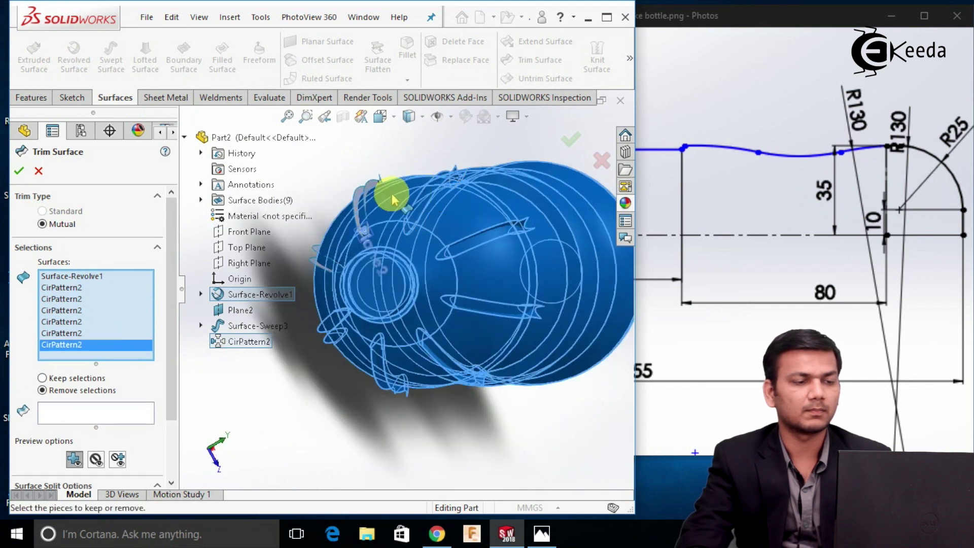
click(366, 199)
middle_drag(375, 211, 471, 230)
click(471, 226)
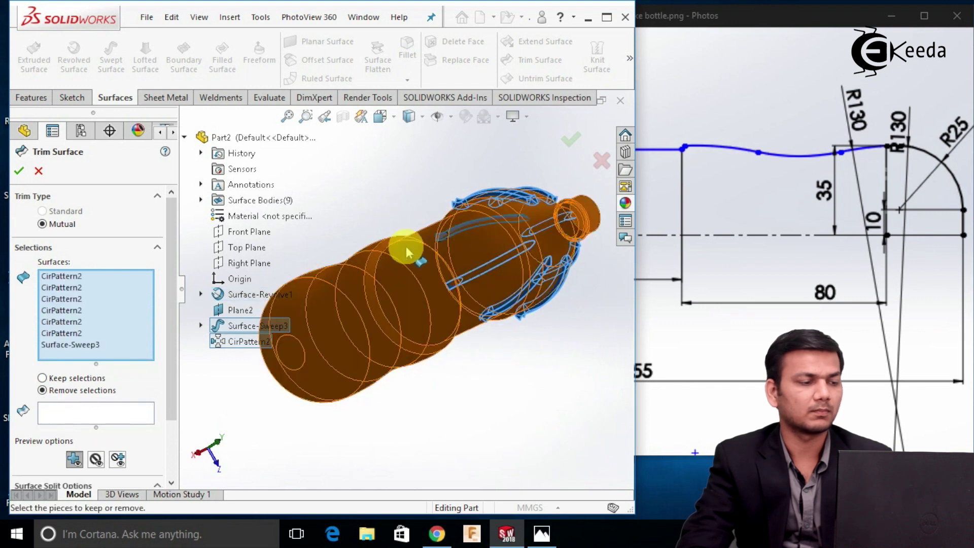
Remove Surface-Sweep3 from the trimming surfaces and add the unselected patterned groove on the shoulder.
click(100, 345)
right_click(101, 345)
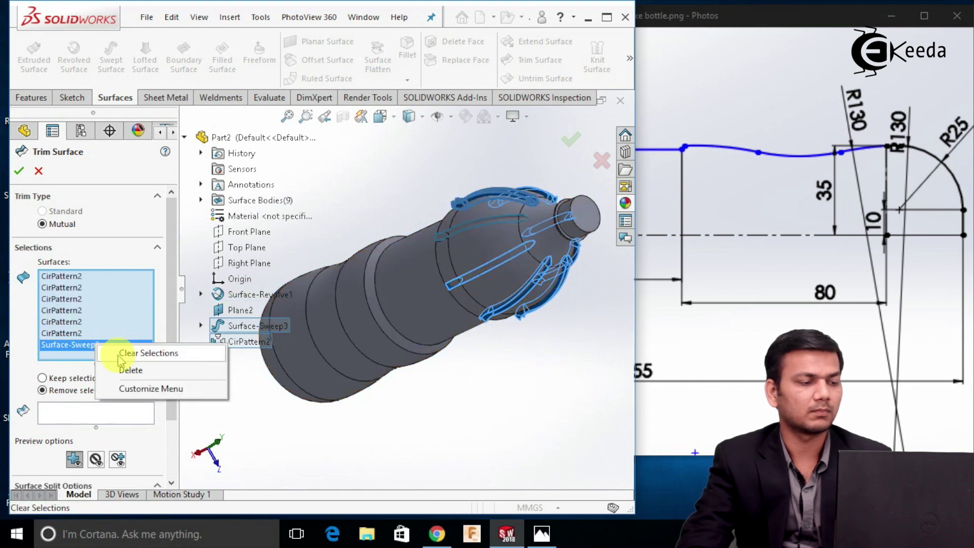
click(130, 370)
scroll(453, 231, down, 3)
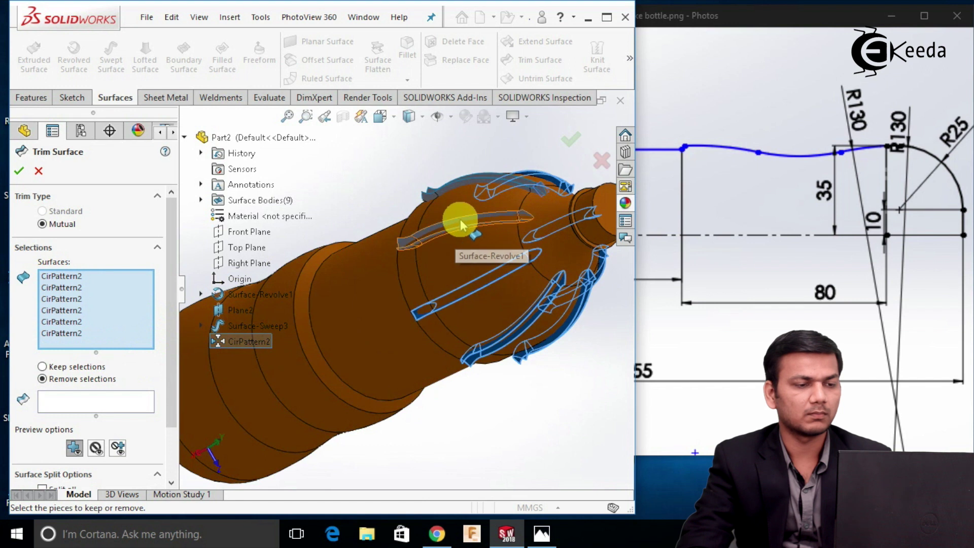
click(461, 225)
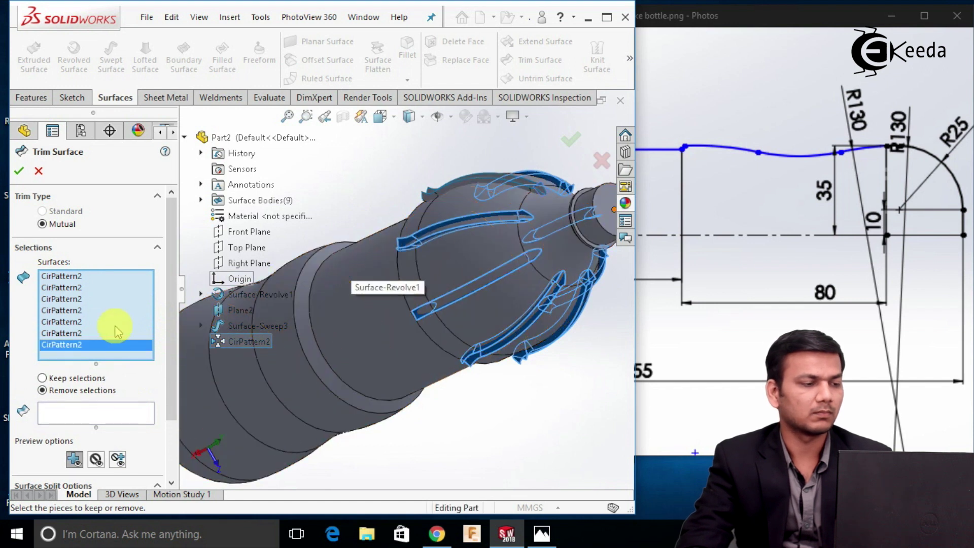
Add Surface-Sweep3 and the revolved bottle body to the trimming surfaces.
scroll(342, 211, up, 3)
middle_drag(341, 211, 459, 264)
scroll(446, 274, down, 4)
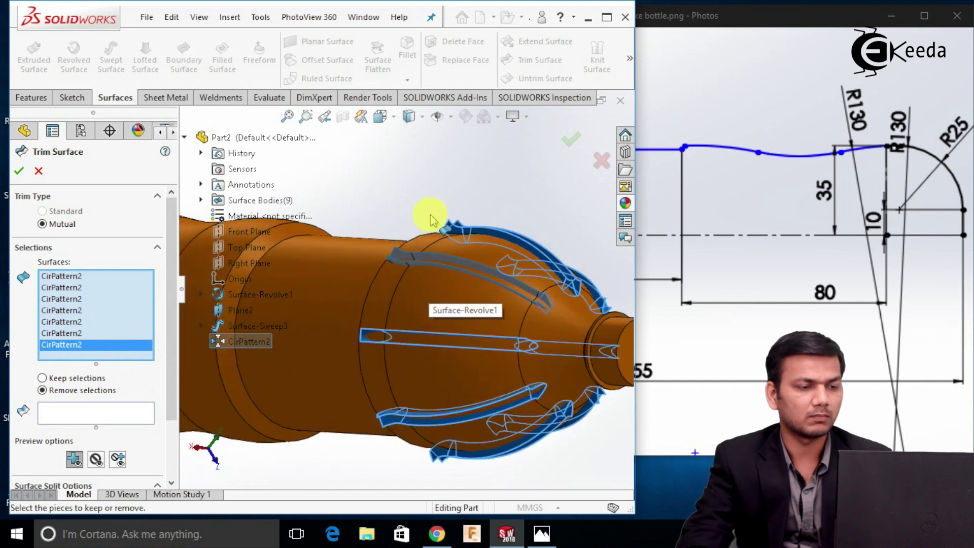
click(398, 264)
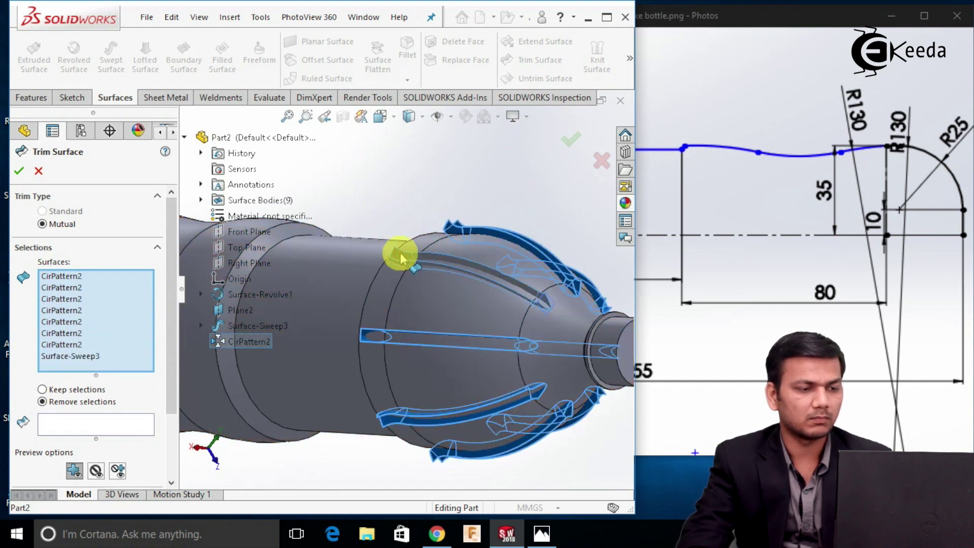
scroll(424, 186, up, 5)
middle_drag(428, 233, 354, 257)
middle_drag(431, 209, 420, 231)
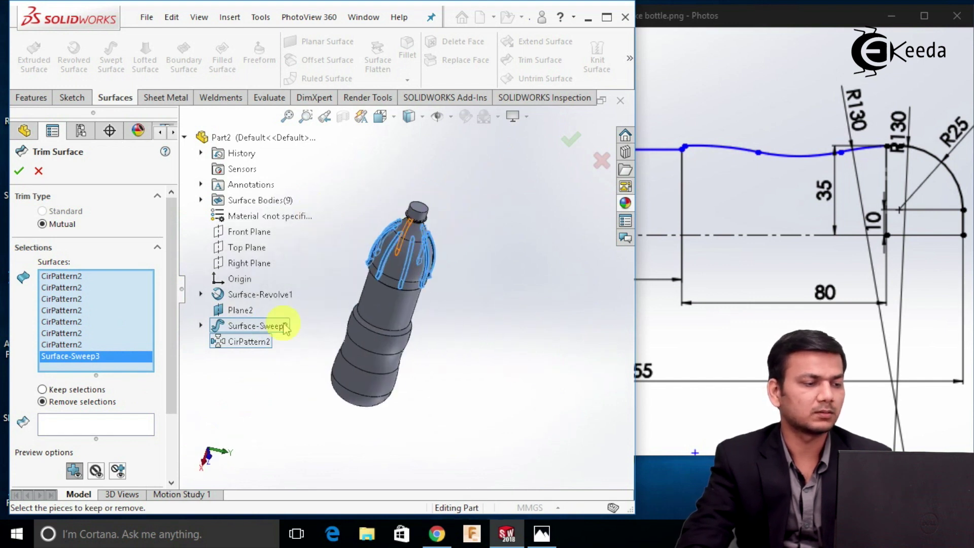
click(387, 307)
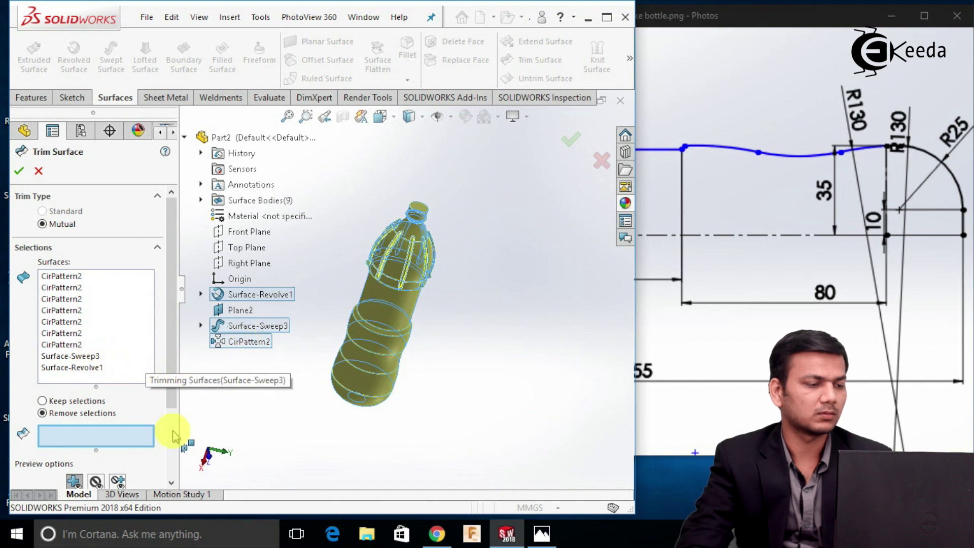
Clear all selected trimming surfaces.
click(99, 323)
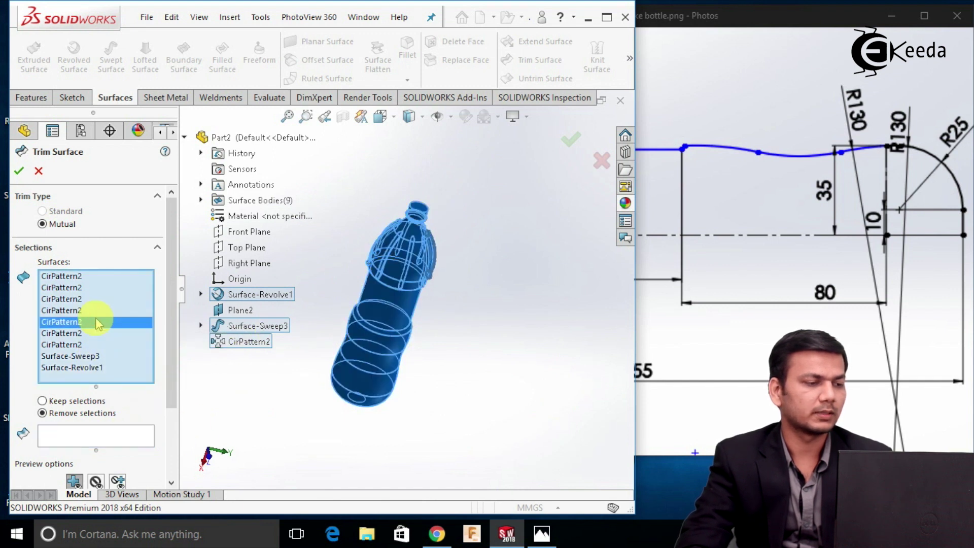
right_click(104, 313)
click(152, 311)
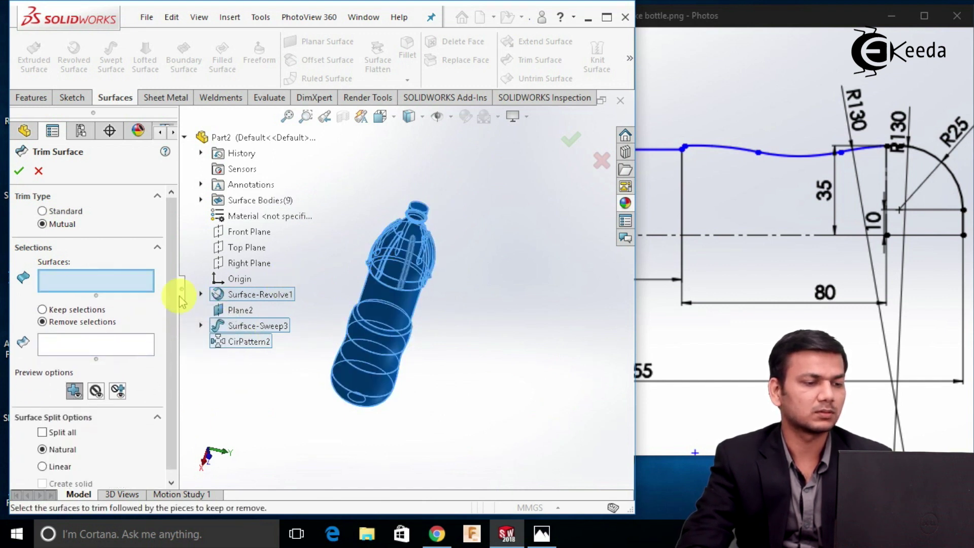
Add the revolved bottle body and four patterned groove surfaces on the shoulder to the trimming surfaces.
scroll(413, 311, down, 2)
click(413, 311)
scroll(420, 262, down, 5)
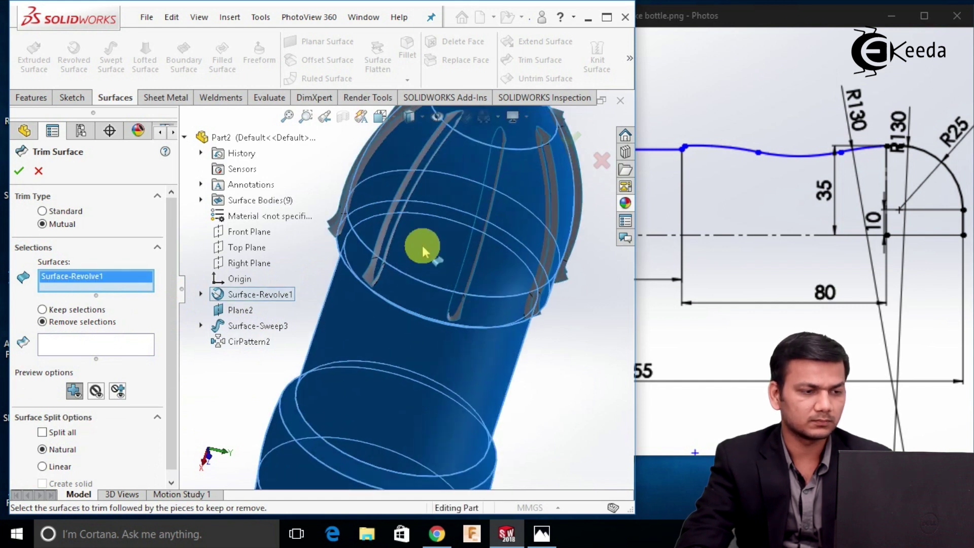
click(363, 222)
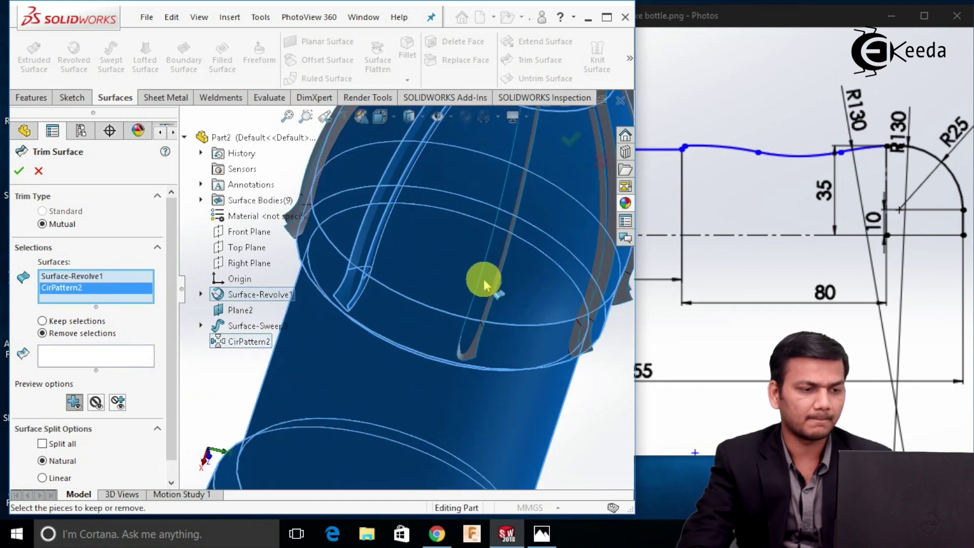
click(468, 354)
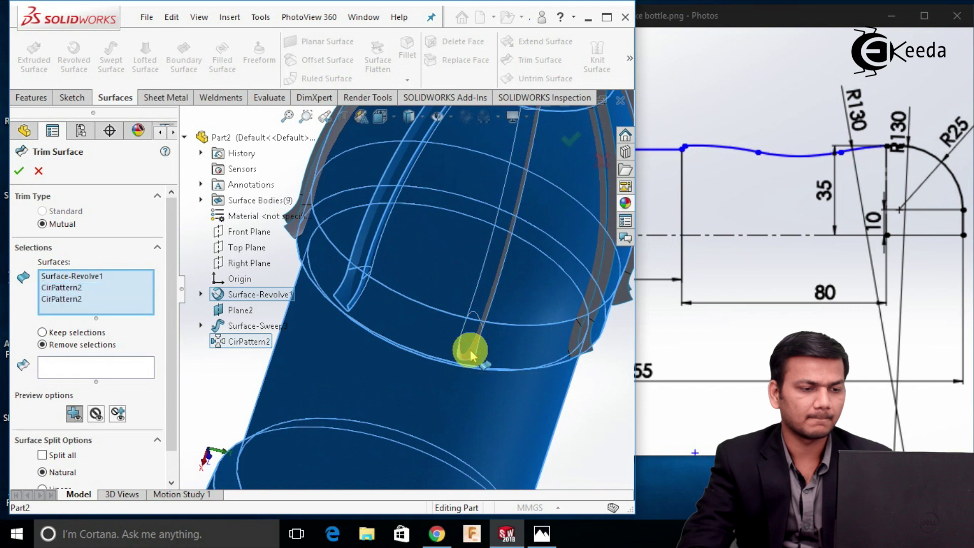
click(577, 348)
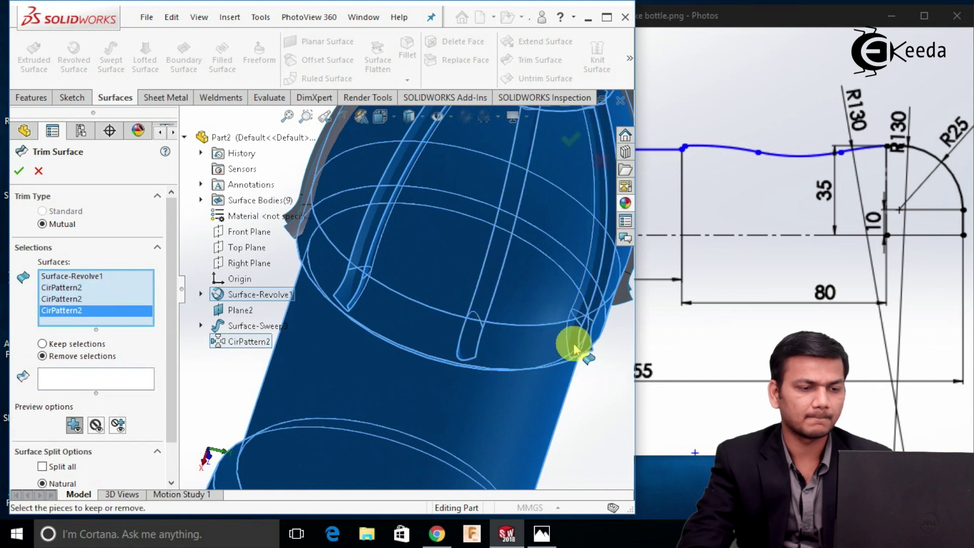
scroll(578, 330, up, 3)
click(538, 297)
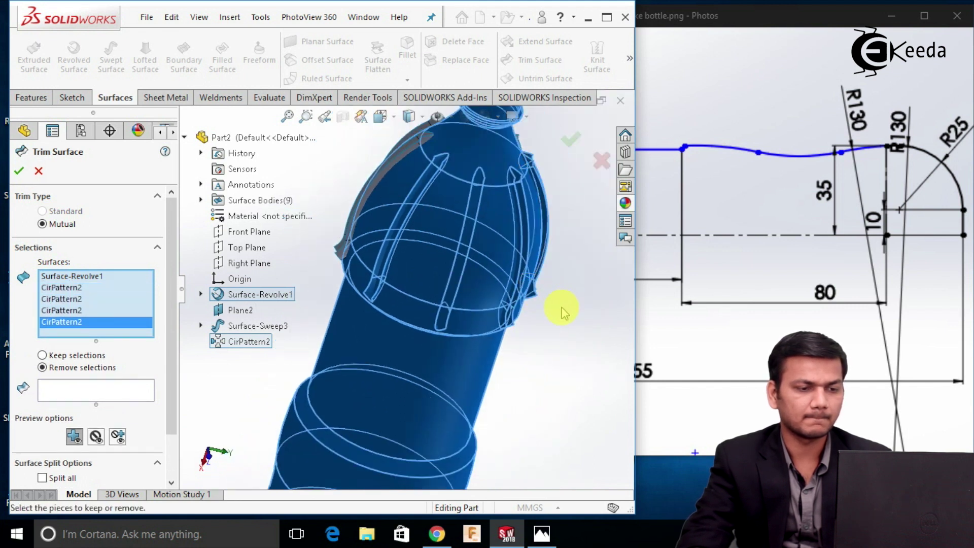
Add Surface-Sweep3 and the remaining patterned grooves around the shoulder to the trimming surfaces.
middle_drag(535, 315, 542, 221)
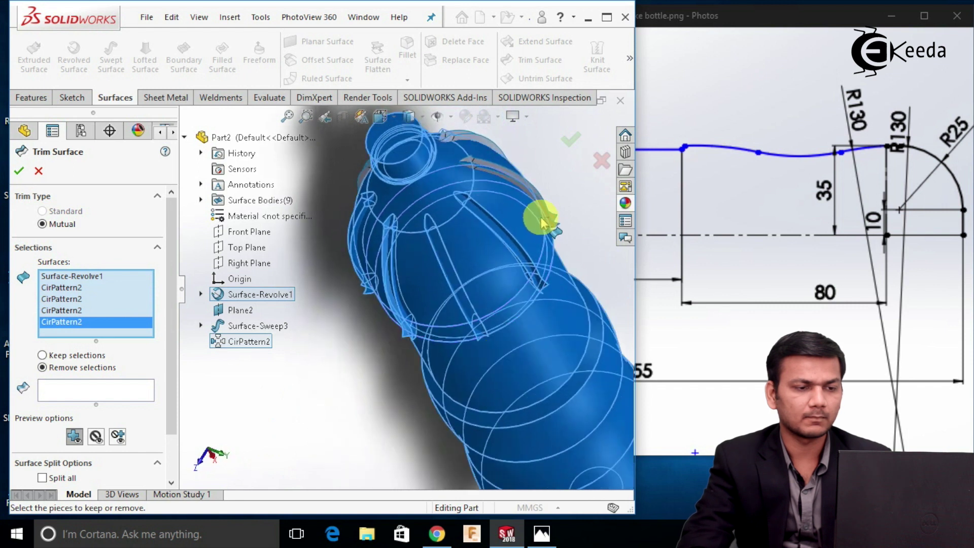
click(554, 224)
scroll(546, 181, up, 3)
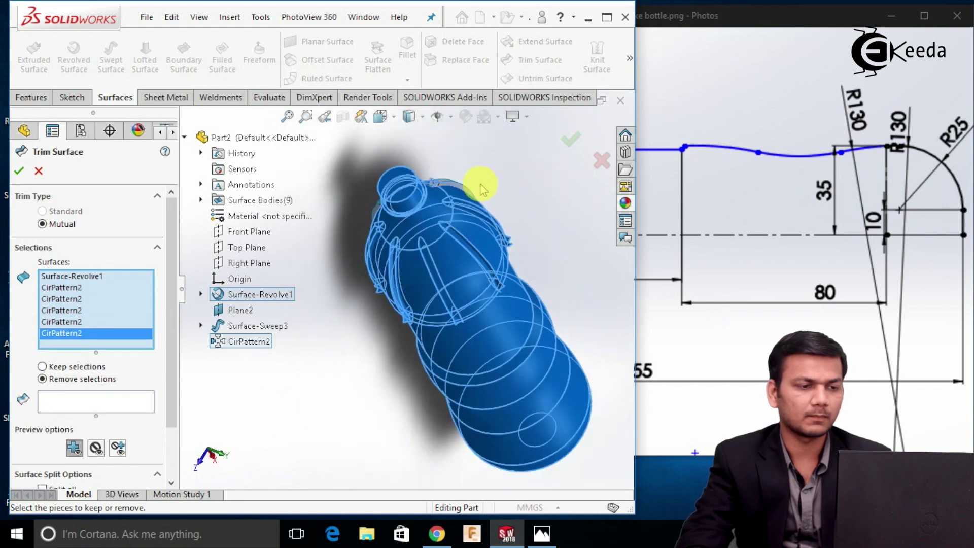
click(463, 192)
middle_drag(463, 192, 502, 203)
scroll(452, 218, down, 5)
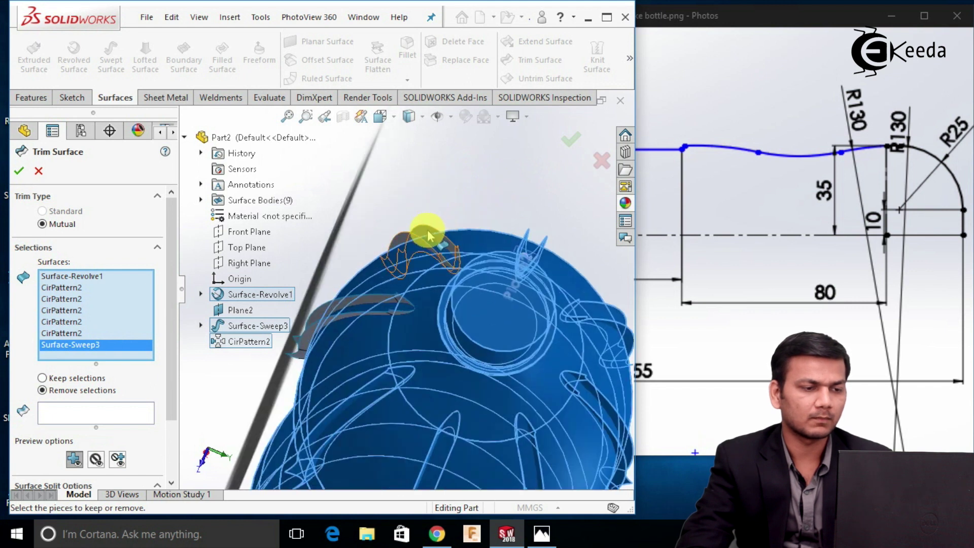
click(429, 235)
click(372, 303)
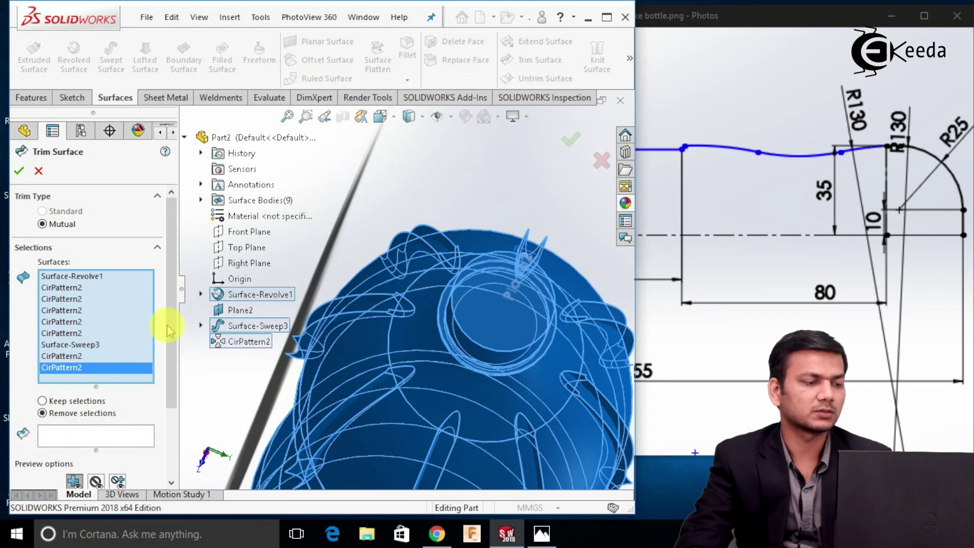
Select the body strip over the first patterned groove and that groove's protruding piece as pieces to remove.
drag(167, 325, 168, 361)
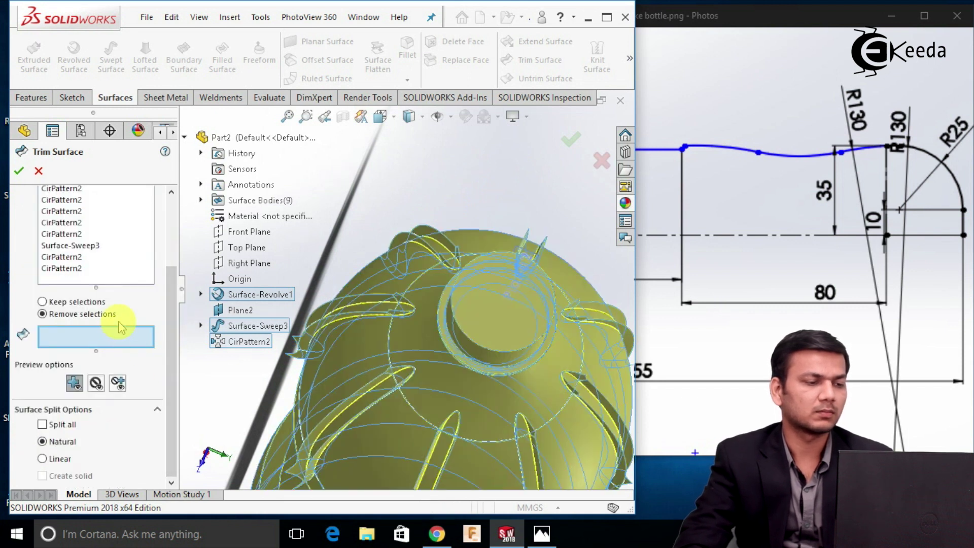
scroll(387, 211, up, 5)
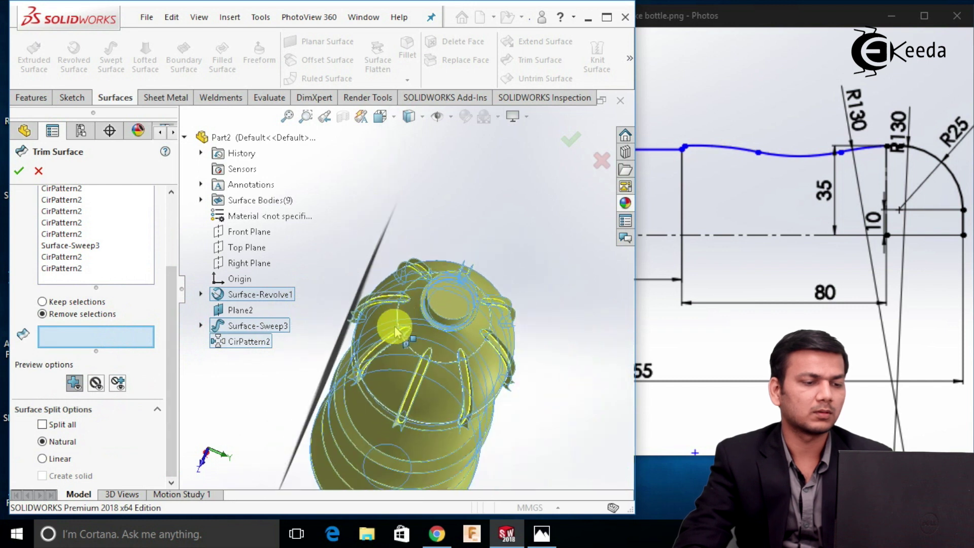
middle_drag(405, 408, 421, 282)
scroll(410, 340, down, 5)
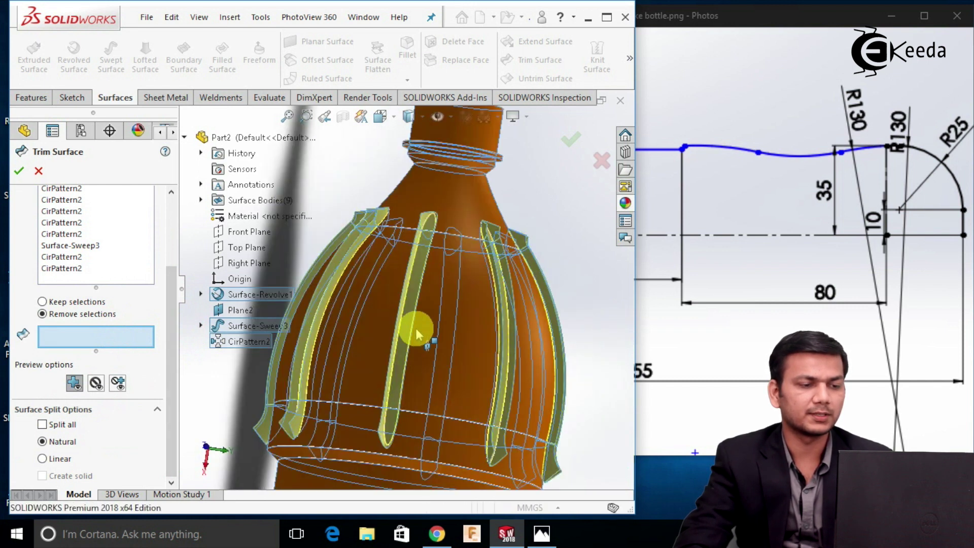
click(409, 297)
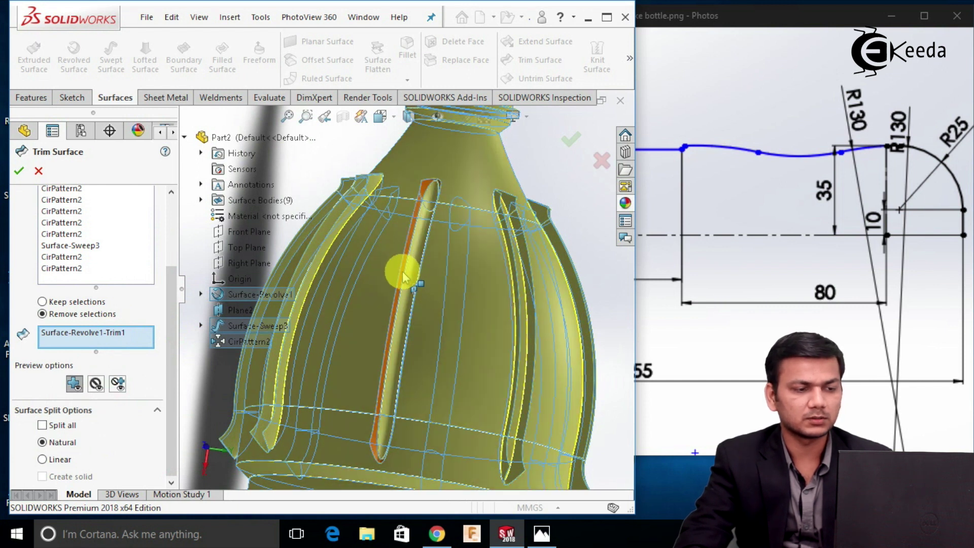
scroll(403, 277, down, 5)
click(408, 287)
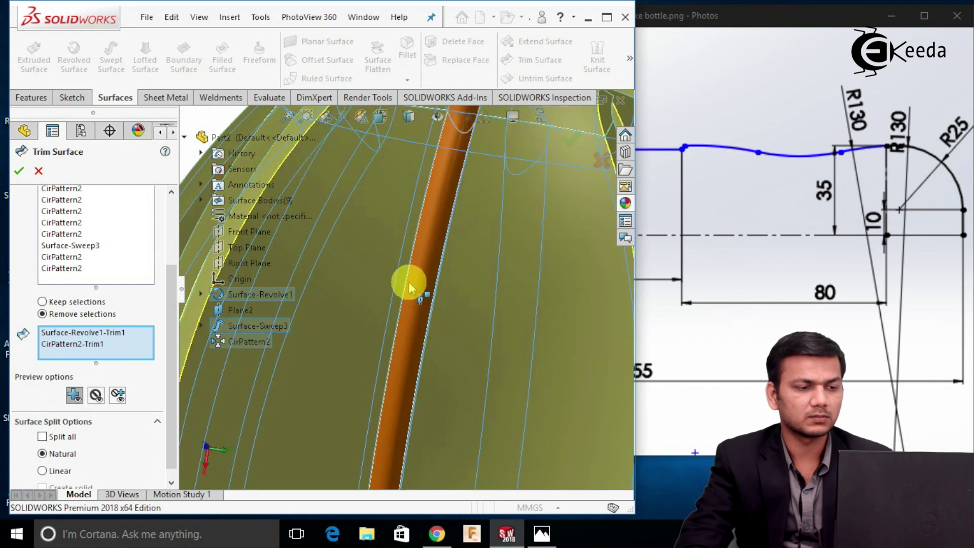
Mark the body strips and protruding groove pieces of the next two patterned grooves around the shoulder for removal.
scroll(408, 287, up, 5)
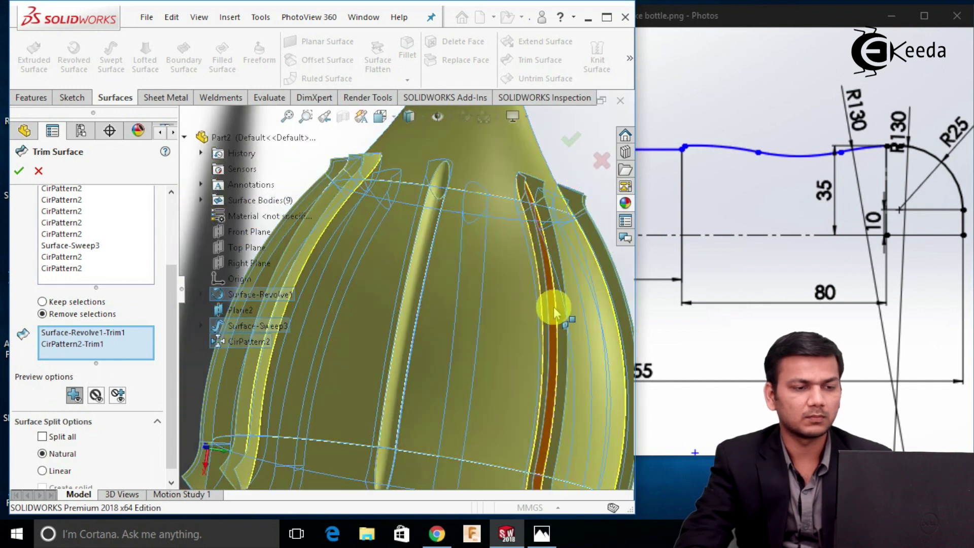
scroll(554, 311, down, 5)
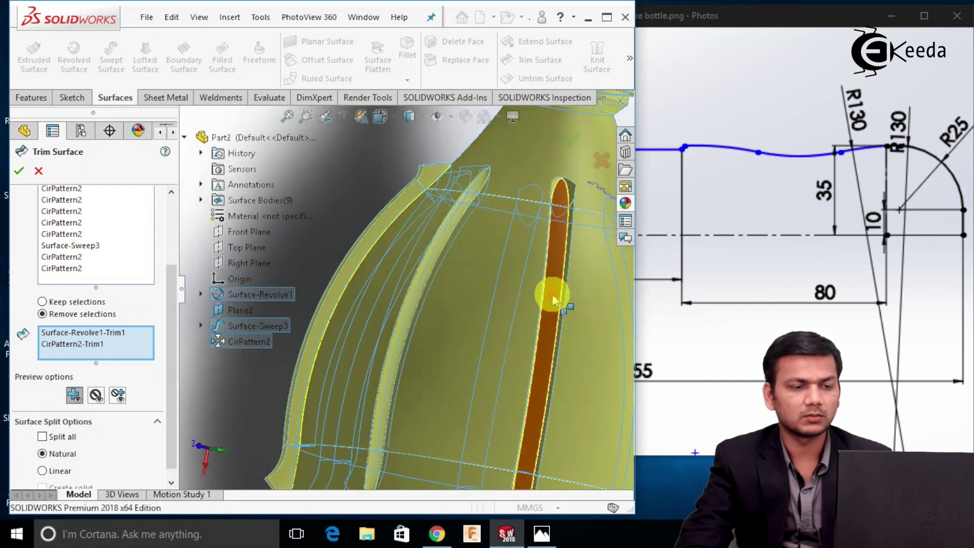
click(553, 296)
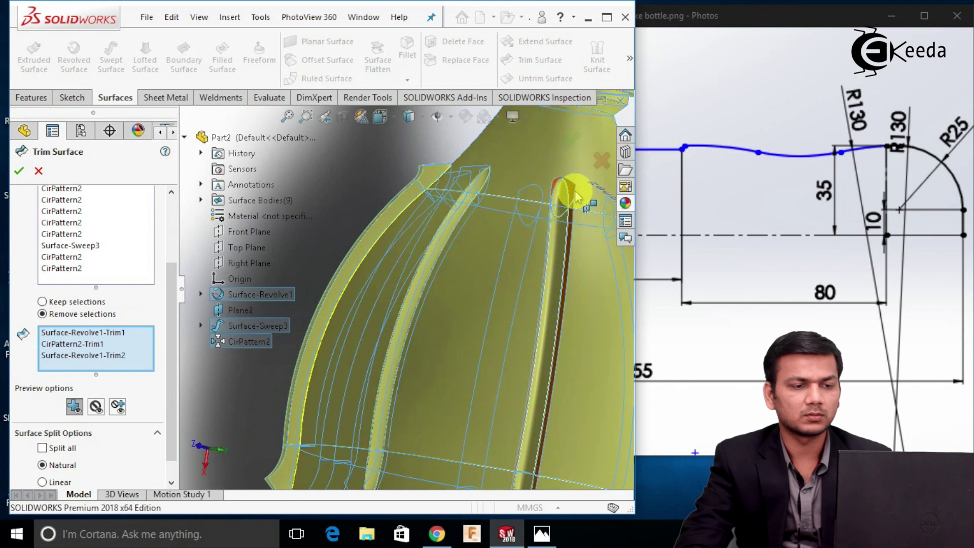
click(575, 195)
scroll(573, 269, up, 3)
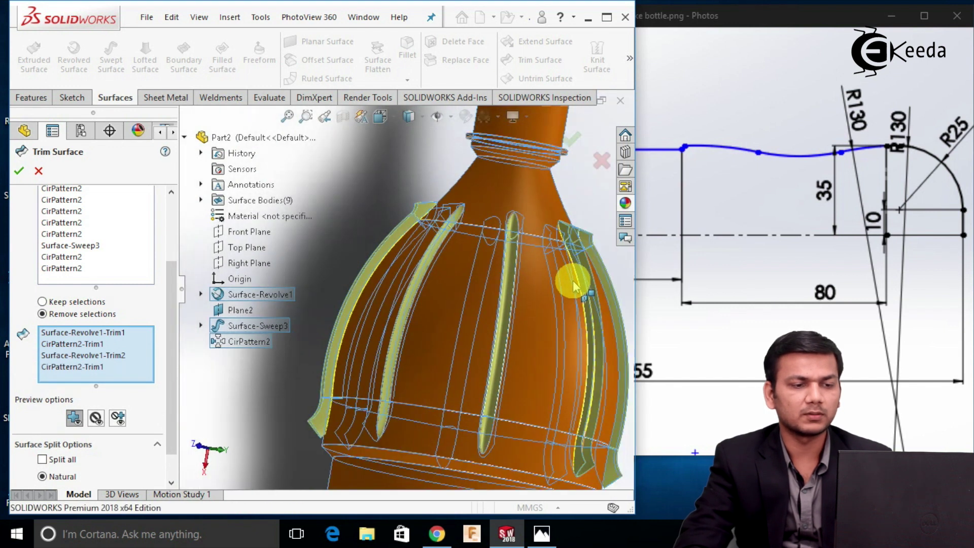
middle_drag(553, 292, 587, 235)
click(596, 267)
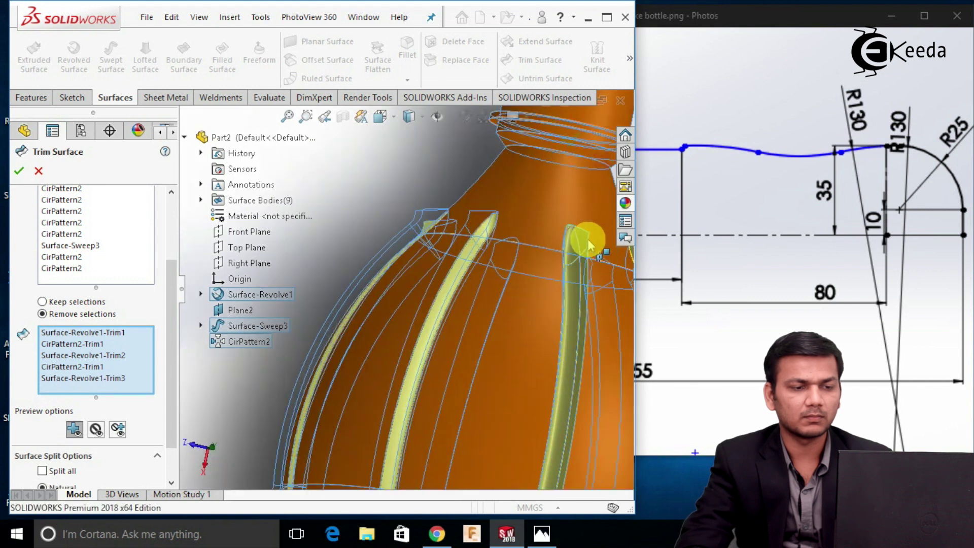
click(583, 234)
Mark the body strip and protruding piece of the fourth patterned groove for removal.
scroll(574, 304, up, 3)
scroll(559, 311, down, 5)
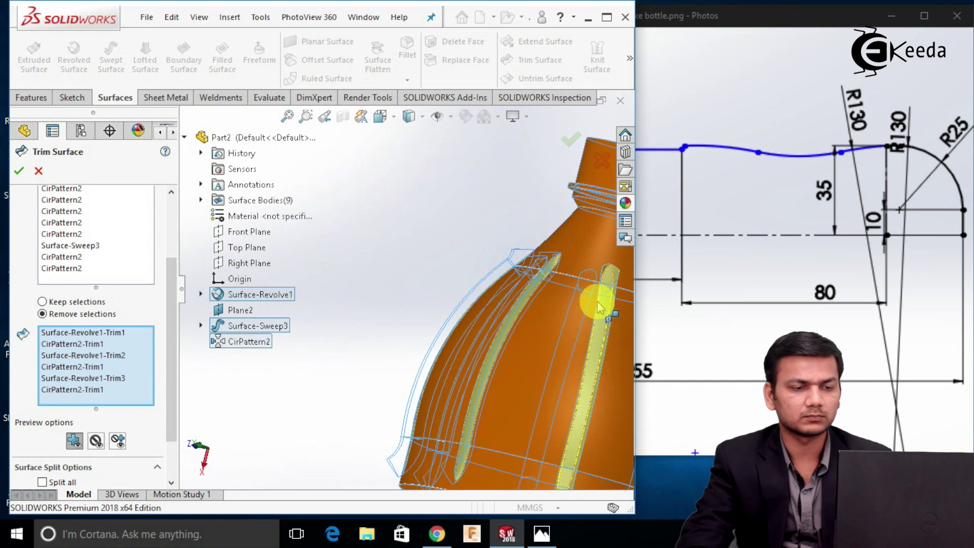
click(602, 310)
scroll(617, 289, down, 2)
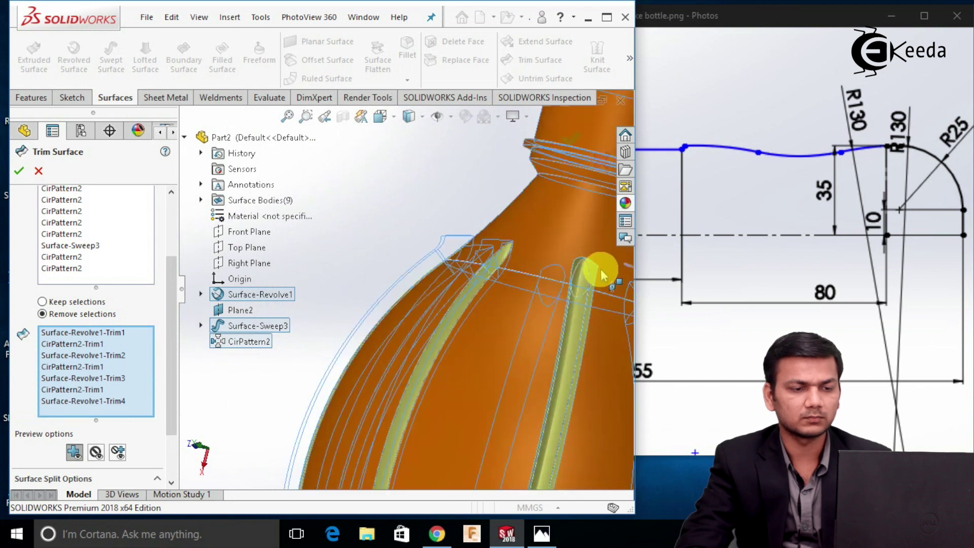
click(596, 280)
Mark the body strip over the Surface-Sweep3 groove and that groove's protruding piece for removal.
scroll(408, 294, up, 2)
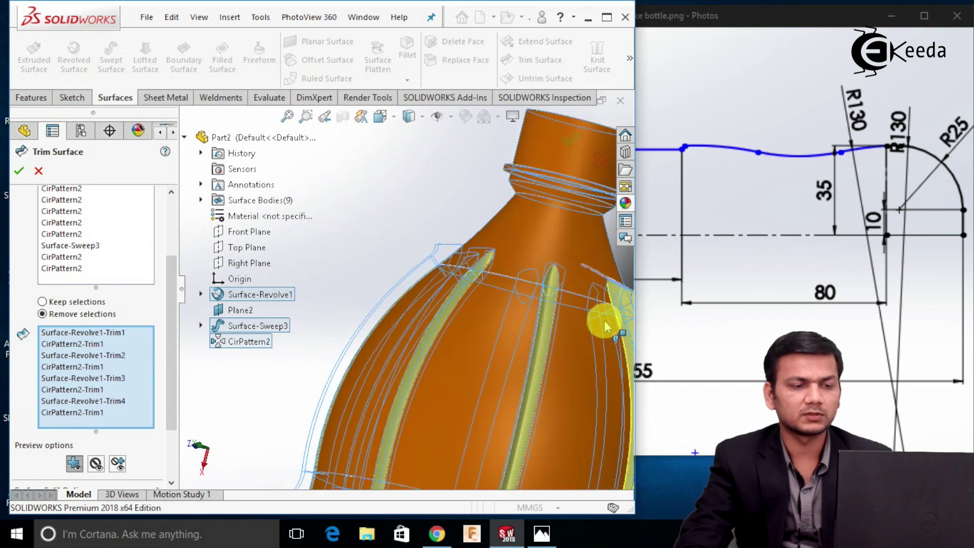
middle_drag(550, 337, 527, 321)
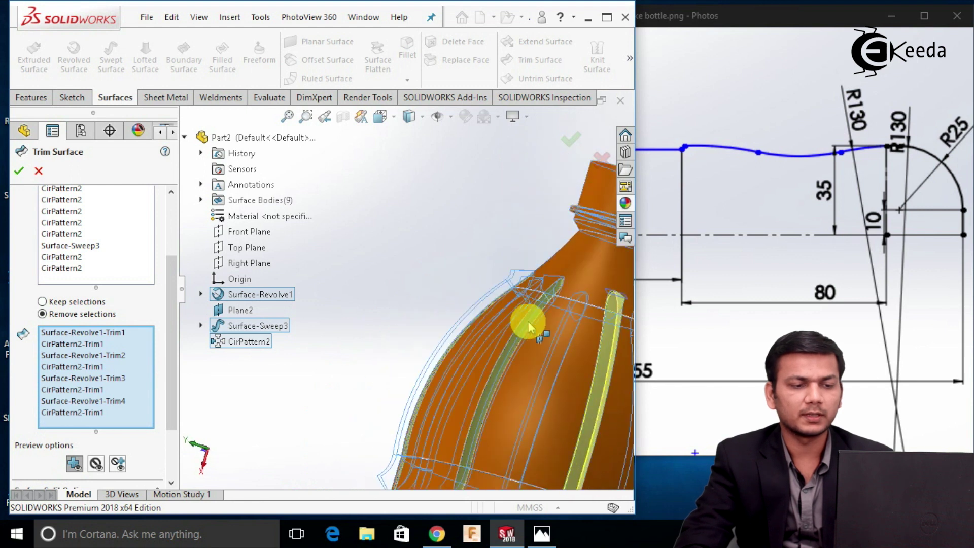
scroll(598, 348, up, 1)
scroll(572, 345, down, 4)
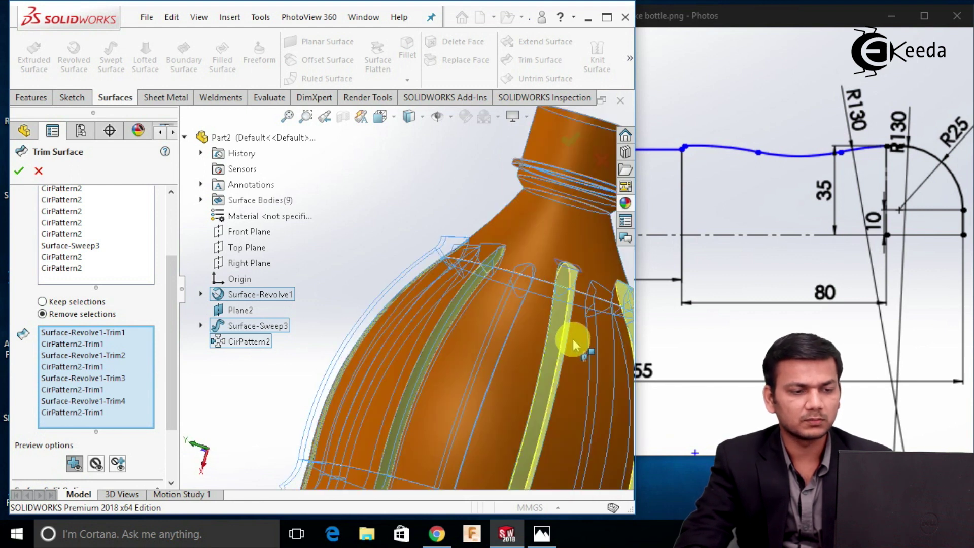
click(538, 320)
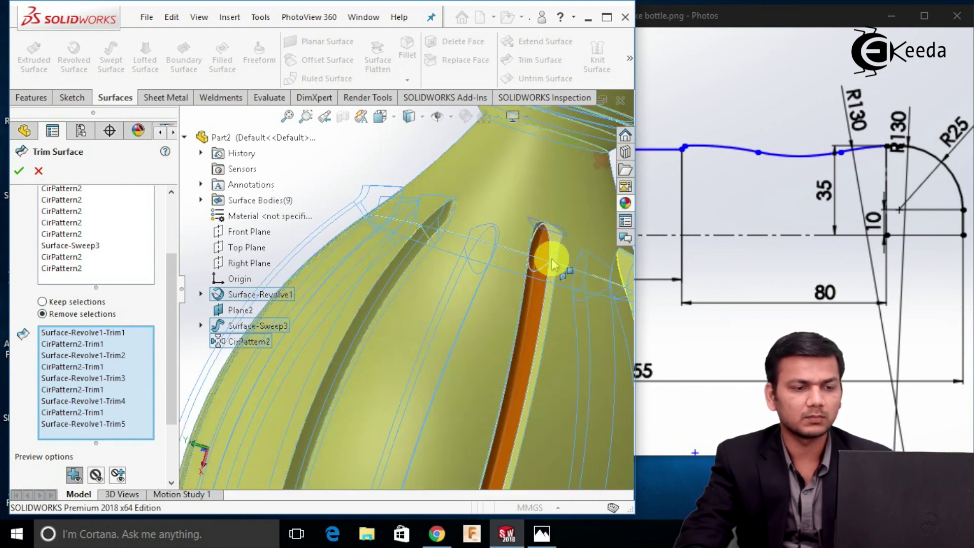
click(556, 246)
Mark the body strip and protruding piece of the patterned groove next to the Surface-Sweep3 groove for removal.
scroll(577, 321, up, 3)
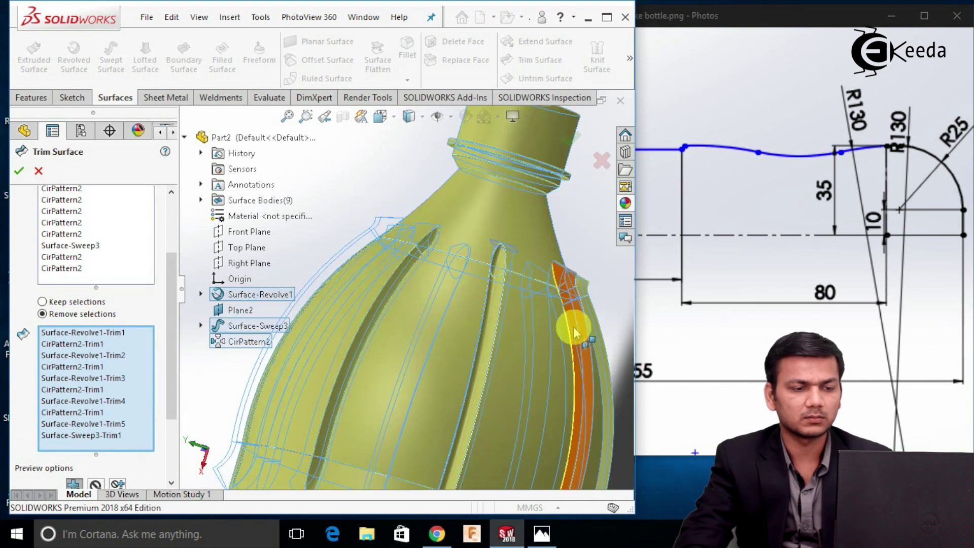
scroll(537, 328, down, 3)
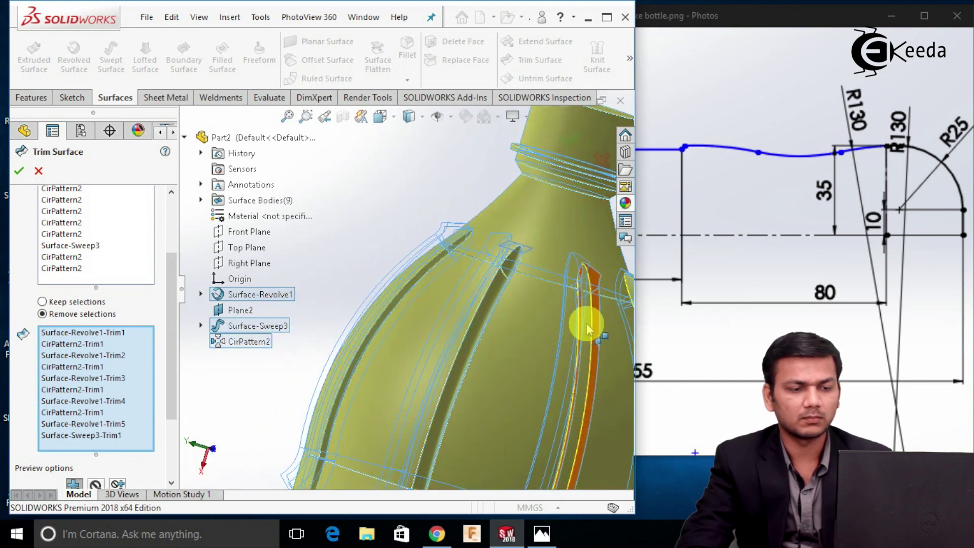
click(586, 324)
click(595, 280)
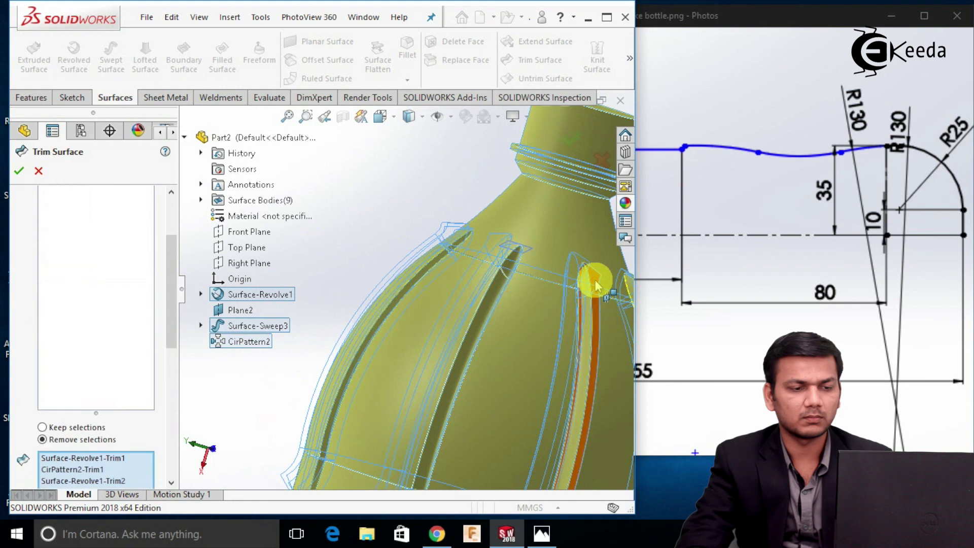
Mark the pieces of the last two shoulder grooves for removal and complete the mutual surface trim.
scroll(588, 330, up, 2)
middle_drag(567, 334, 524, 320)
scroll(544, 320, down, 2)
scroll(544, 319, down, 3)
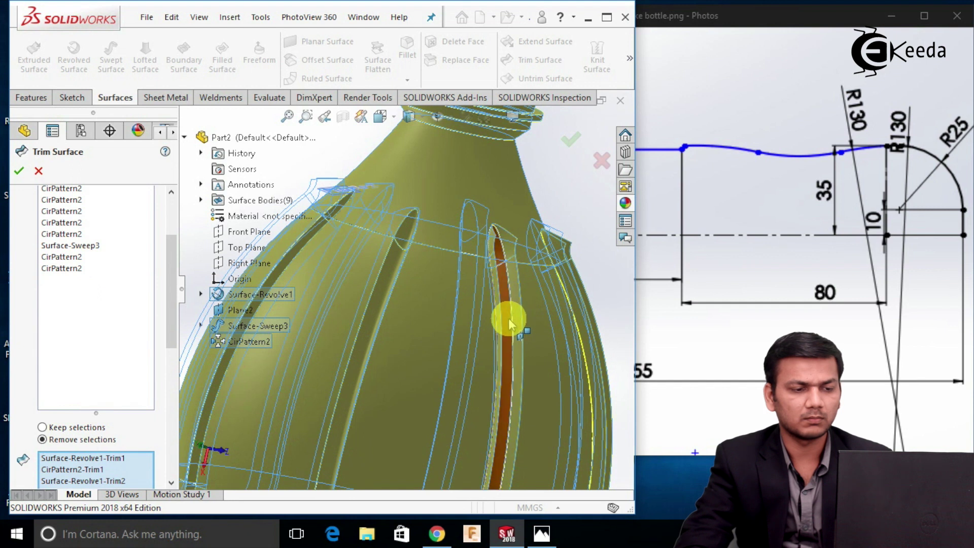
scroll(519, 303, up, 5)
middle_drag(522, 338, 545, 316)
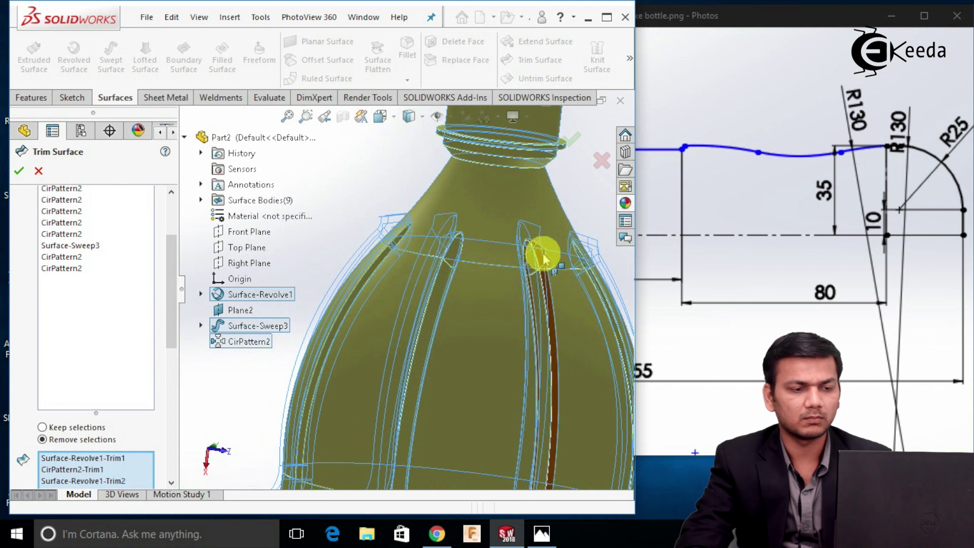
scroll(542, 265, down, 2)
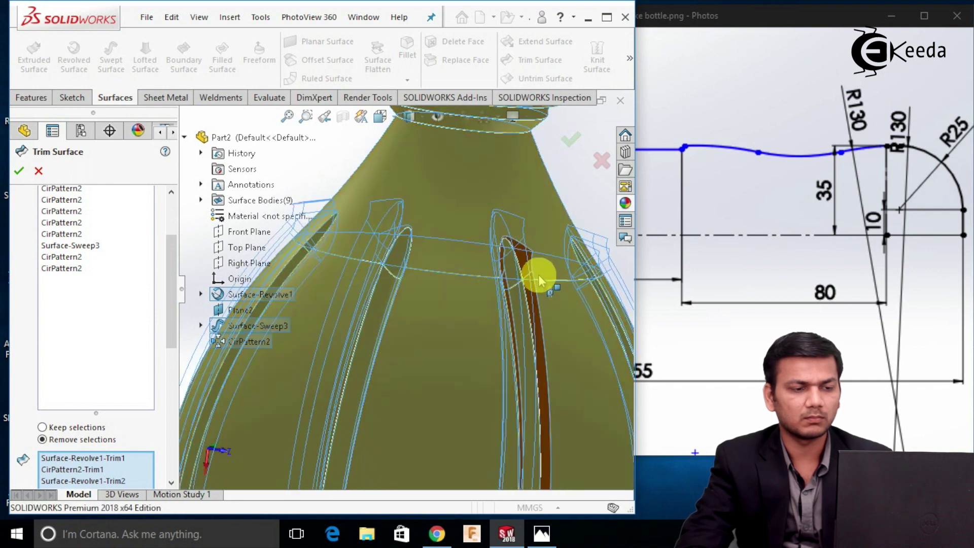
scroll(530, 322, up, 2)
middle_drag(534, 328, 397, 299)
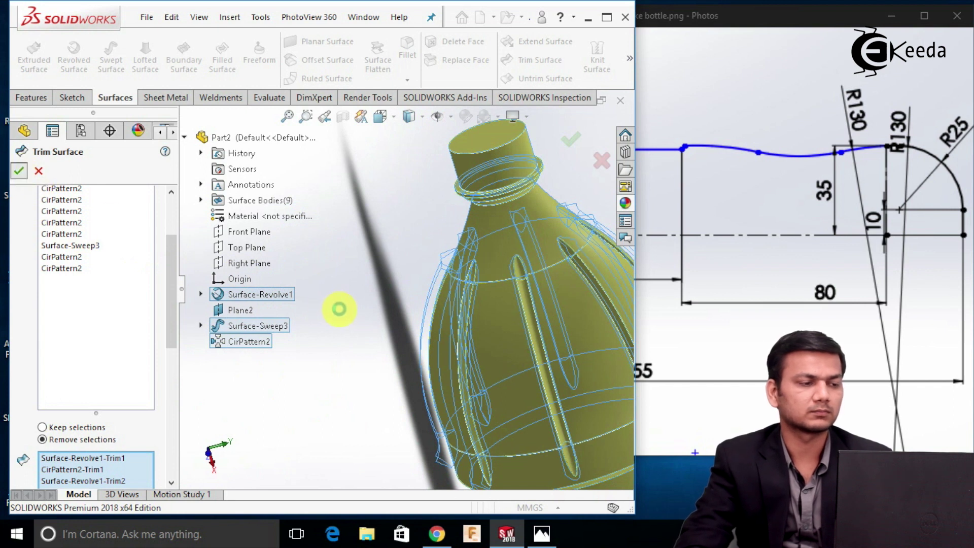
right_click(355, 313)
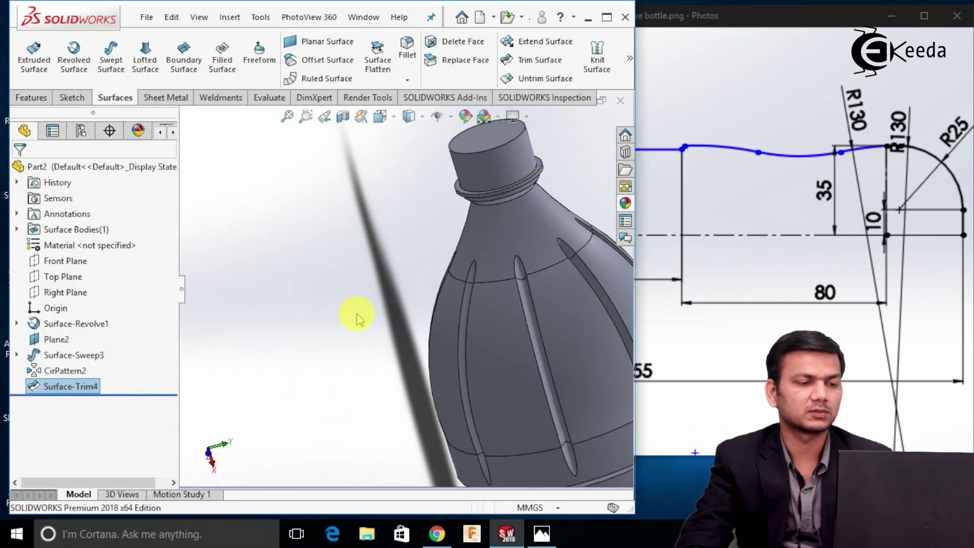
Inspect the trimmed bottle surface from the grooved shoulder down to the base.
scroll(357, 317, up, 3)
middle_drag(440, 351, 560, 254)
scroll(522, 255, up, 3)
scroll(446, 266, down, 2)
scroll(450, 282, up, 5)
scroll(430, 391, down, 4)
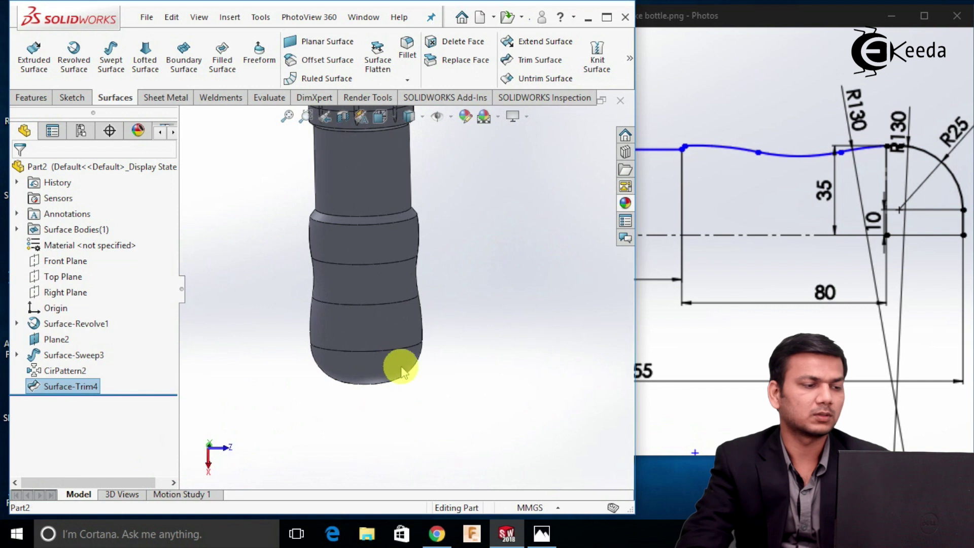
scroll(397, 369, up, 2)
scroll(348, 233, up, 3)
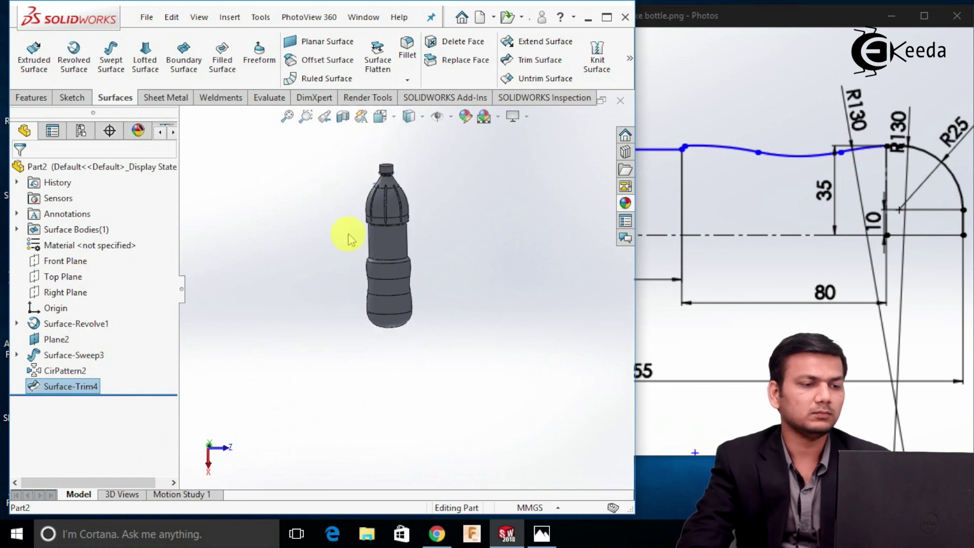
Start a new sketch on the Top Plane of the trimmed bottle.
scroll(452, 195, down, 5)
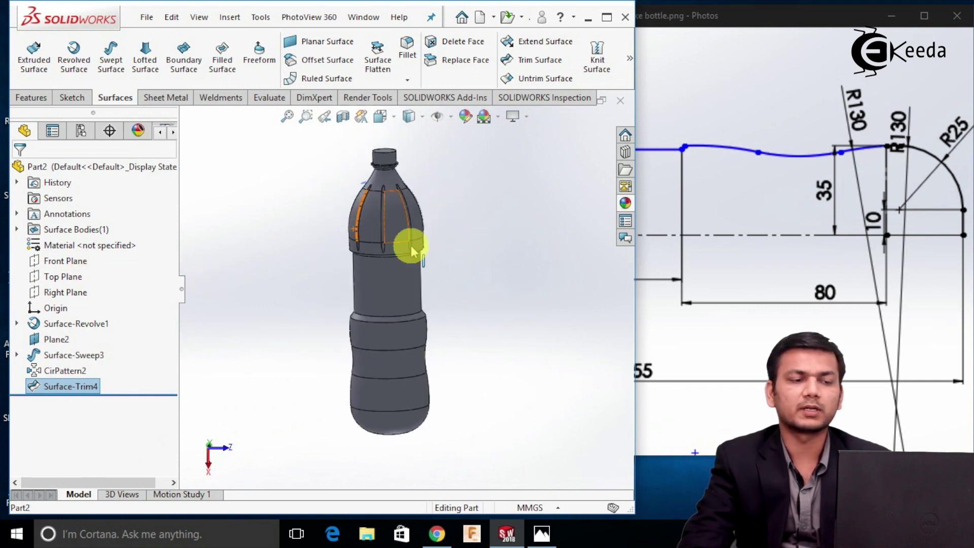
middle_drag(439, 375, 474, 383)
scroll(482, 345, down, 3)
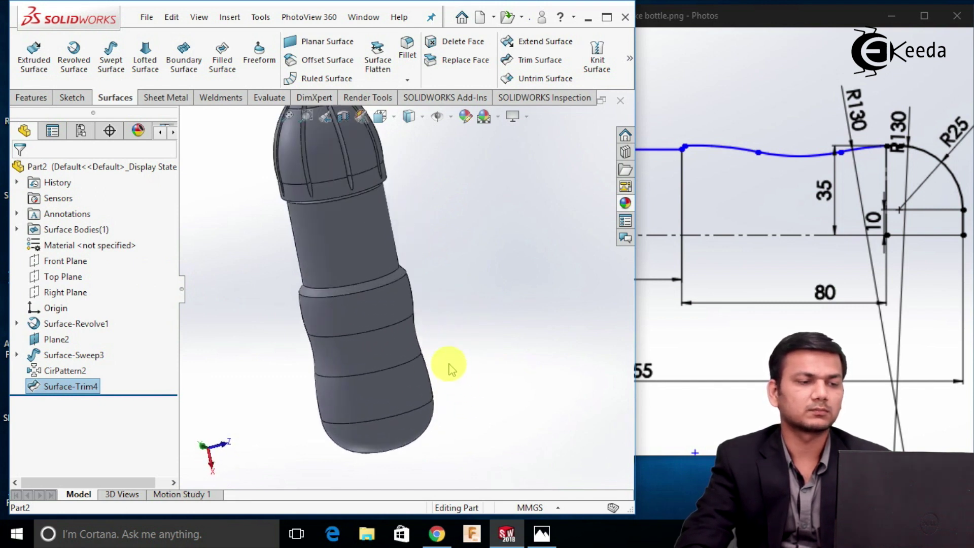
scroll(448, 366, up, 3)
middle_drag(450, 322, 414, 285)
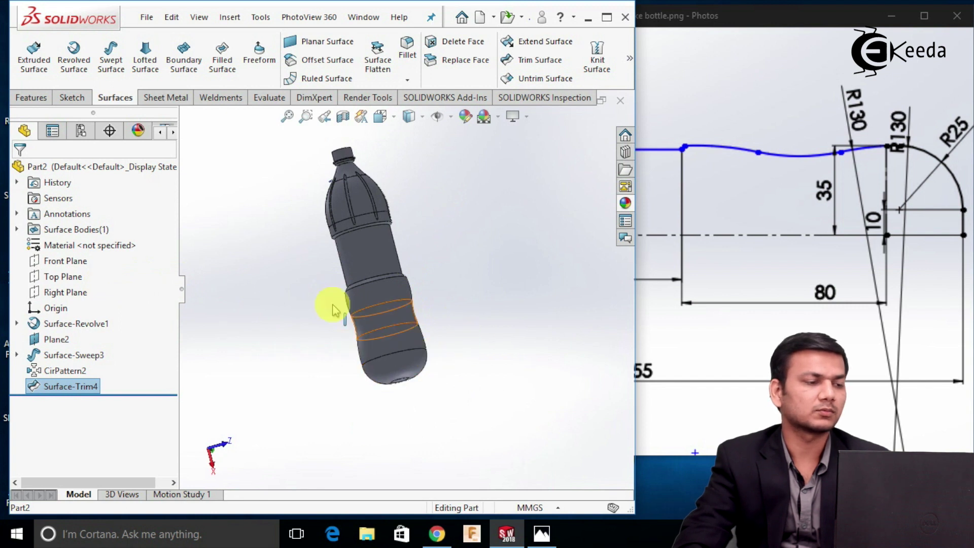
right_click(76, 277)
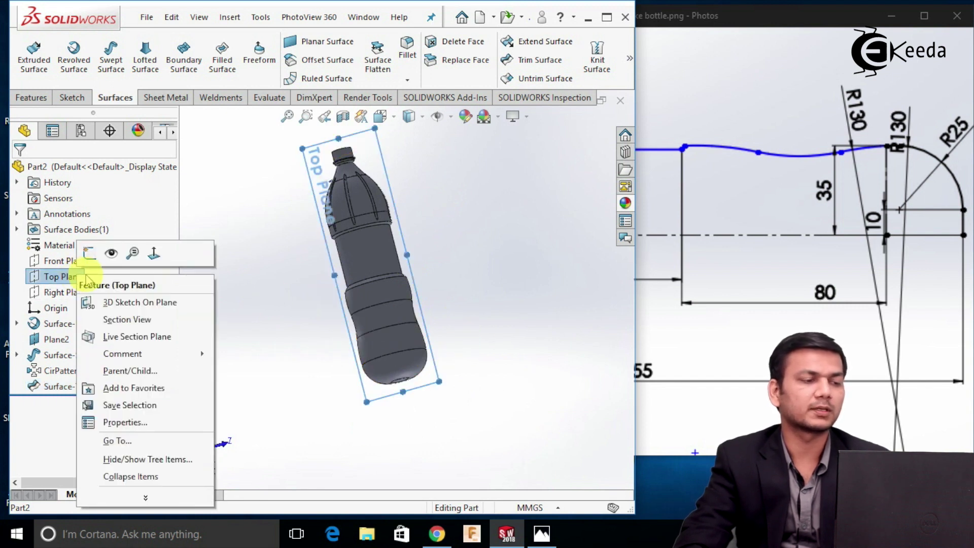
click(95, 254)
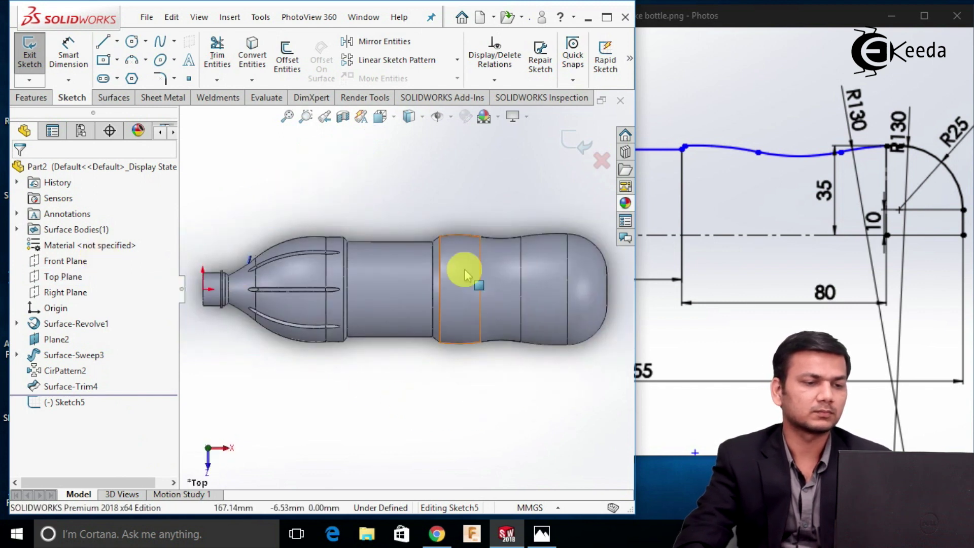
Sketch a three-point arc bowing inward across the rounded corner of the bottle's base, with both ends outside the outline.
scroll(539, 206, up, 2)
scroll(574, 254, down, 2)
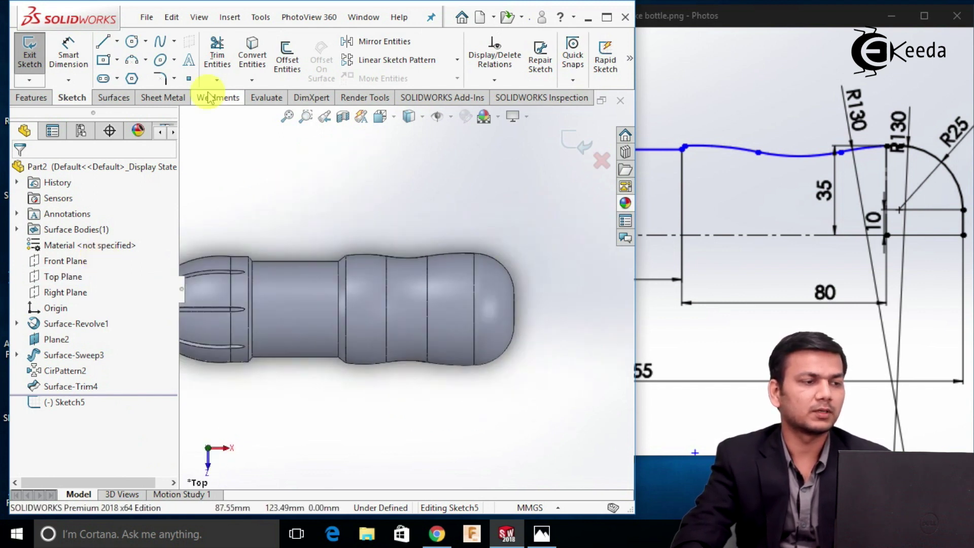
click(133, 61)
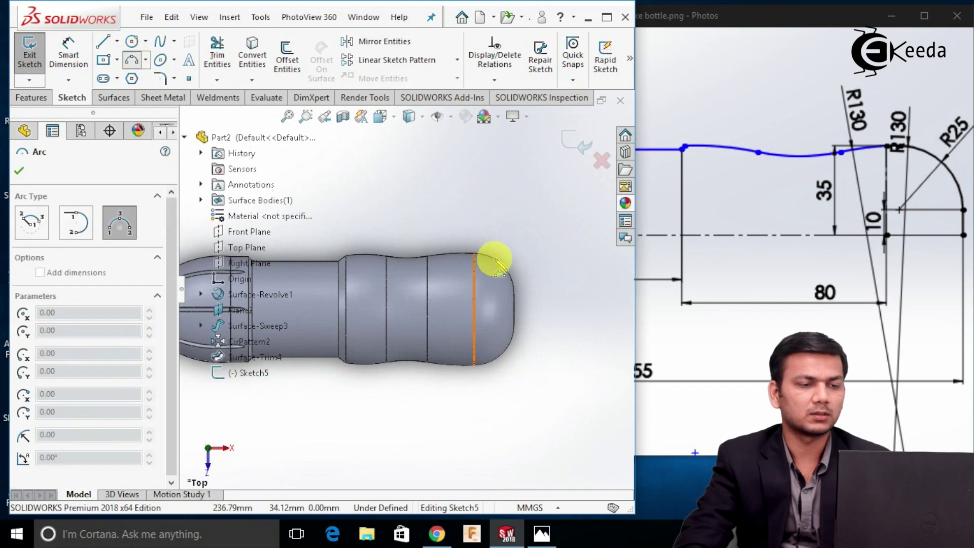
scroll(487, 256, down, 5)
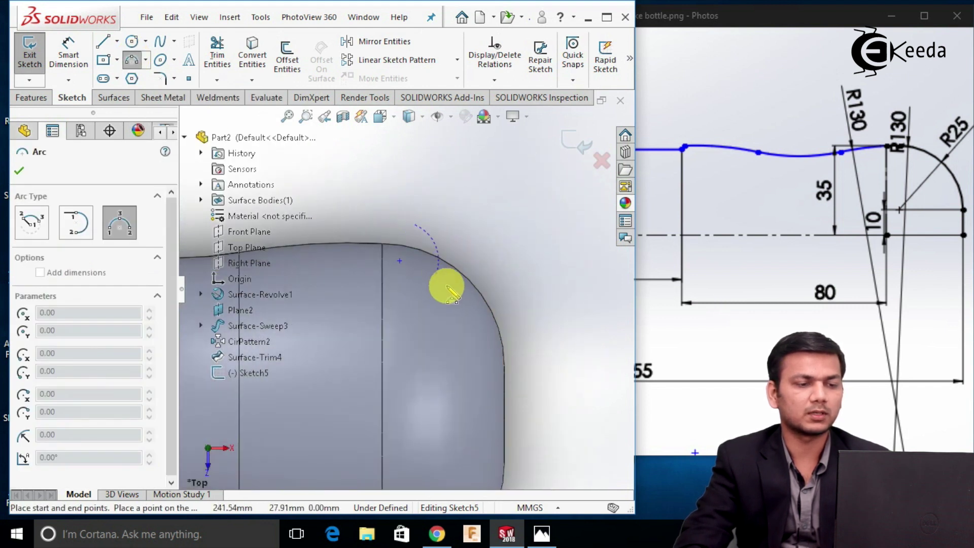
click(508, 317)
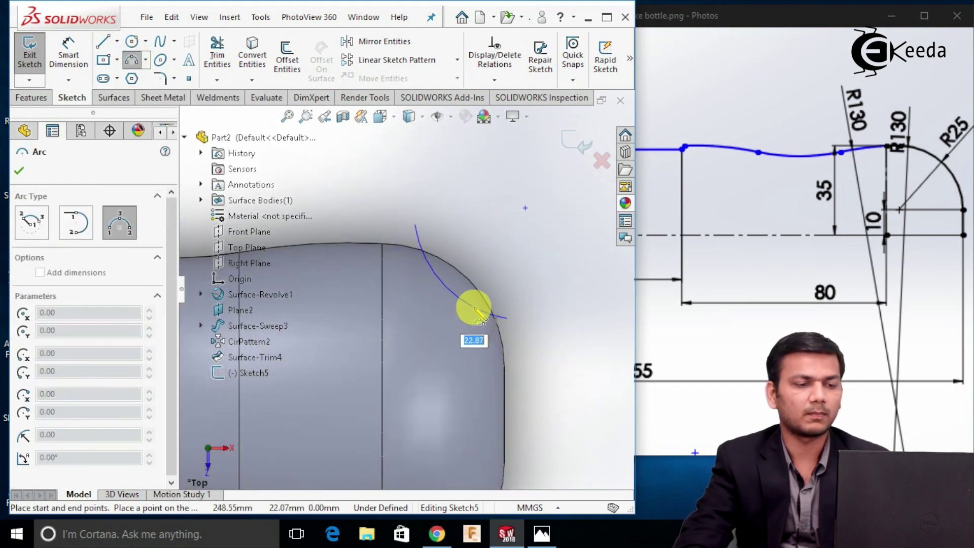
click(479, 307)
right_click(476, 306)
click(495, 317)
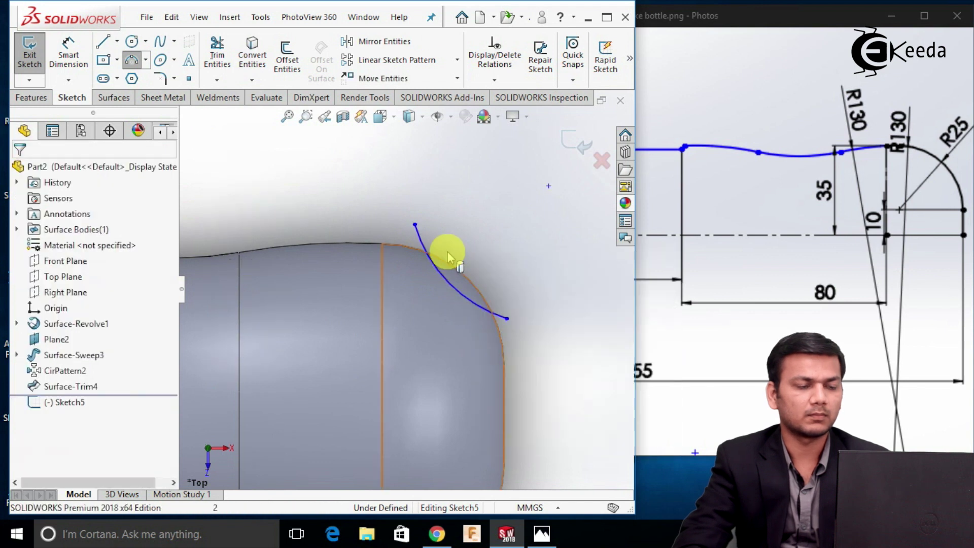
Move both endpoints of the base arc slightly toward the base end, keeping them outside the bottle's outline.
scroll(448, 236, down, 2)
drag(404, 221, 430, 237)
click(506, 302)
drag(513, 336, 520, 343)
click(519, 262)
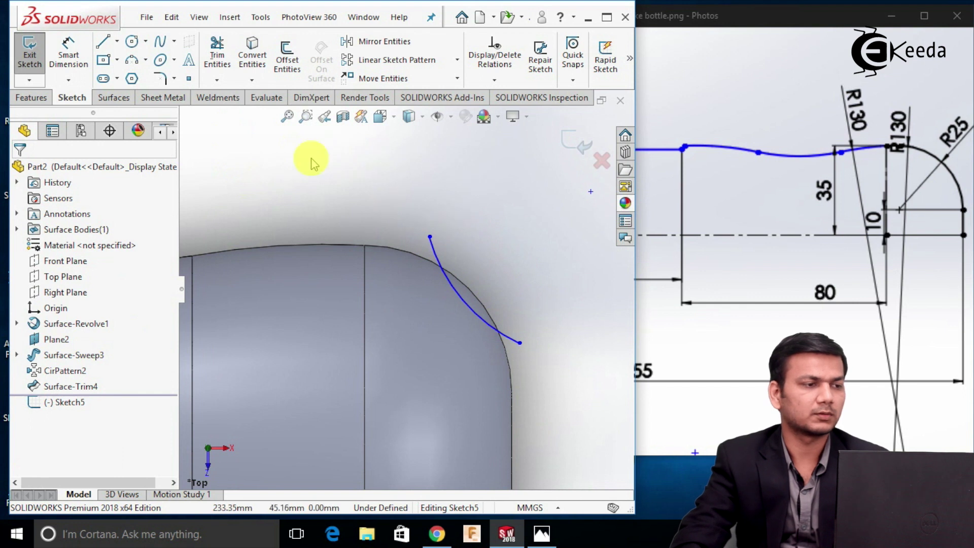
Add a vertical line about 3.4 mm long at the arc's upper end and a horizontal one about 3 mm at its lower end, then exit the sketch.
key(l)
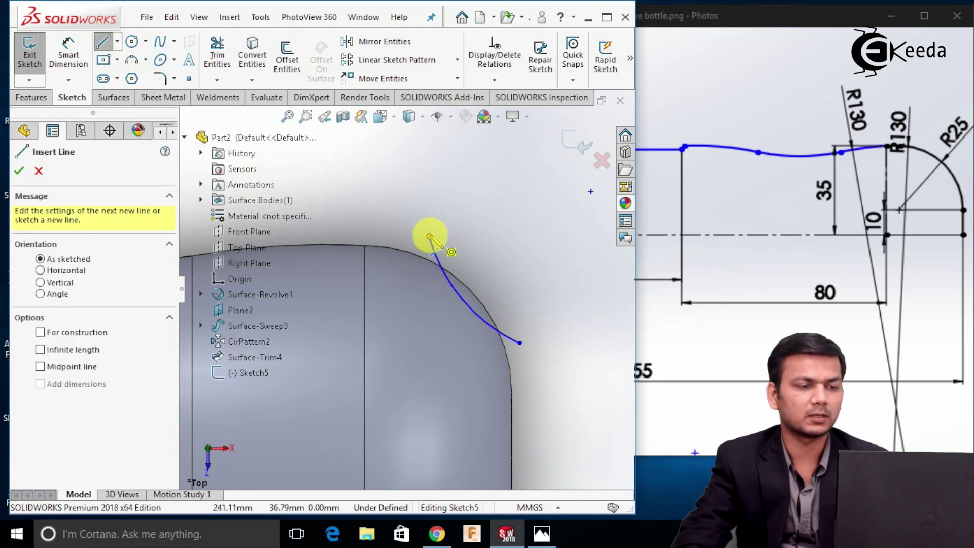
click(430, 236)
click(429, 217)
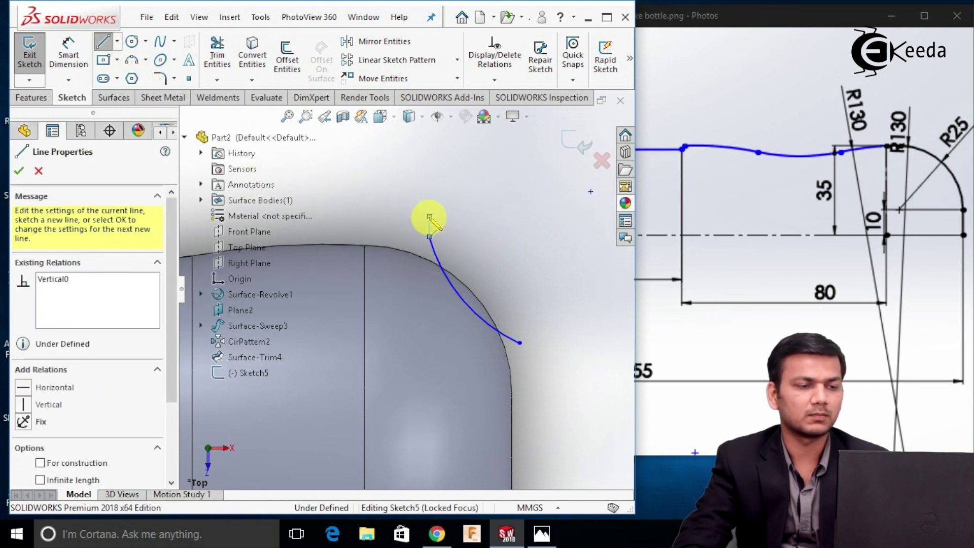
key(Escape)
click(105, 42)
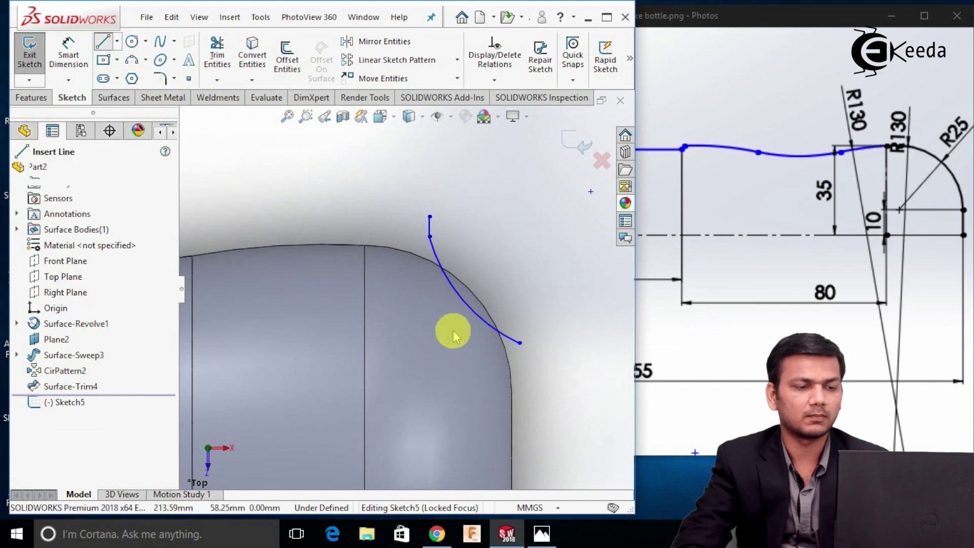
click(520, 343)
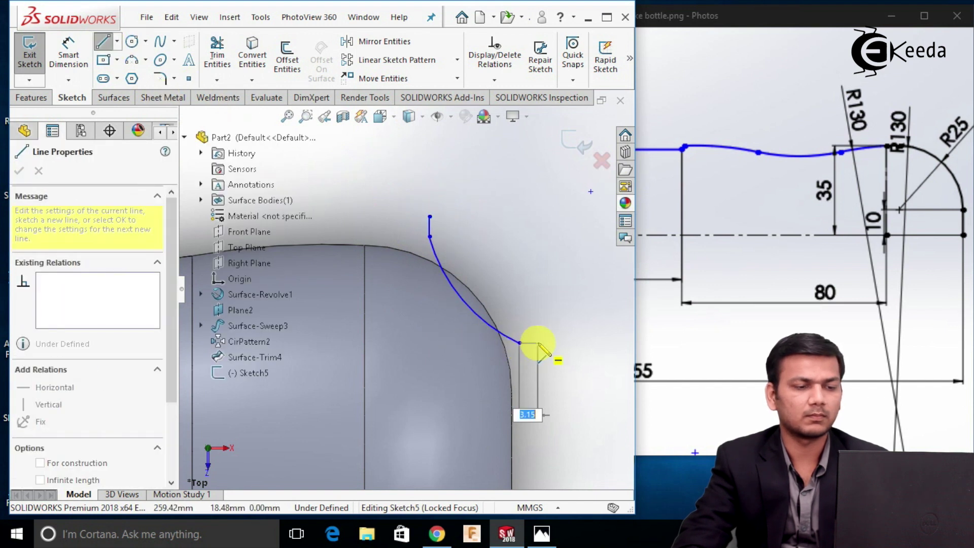
right_click(538, 343)
click(571, 355)
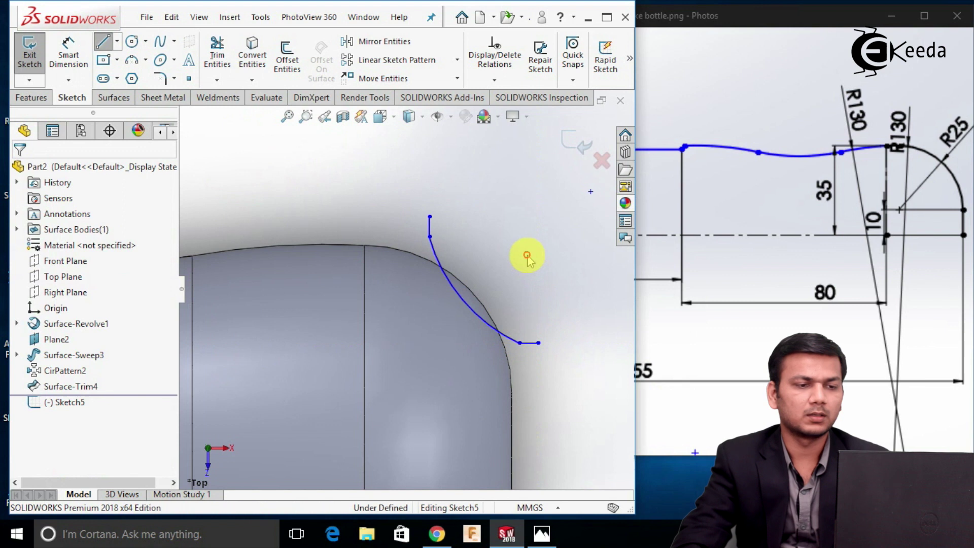
scroll(537, 244, up, 2)
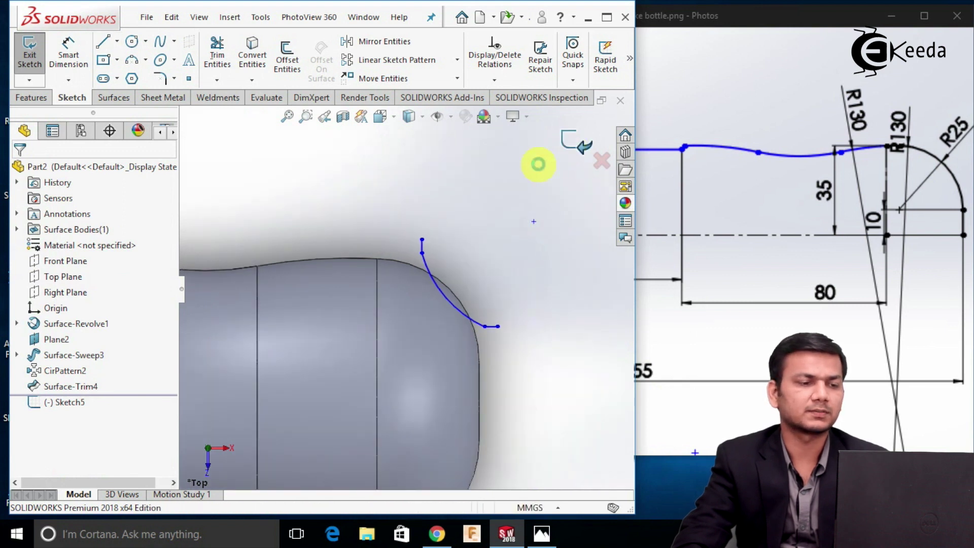
click(422, 189)
Create a reference plane through the vertical line's free endpoint and perpendicular to the base arc.
scroll(419, 186, up, 2)
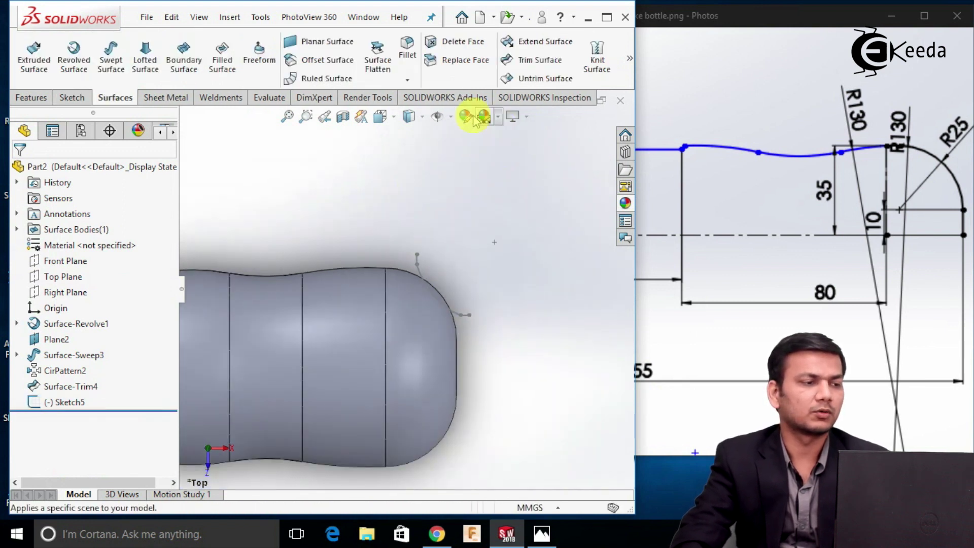
click(37, 99)
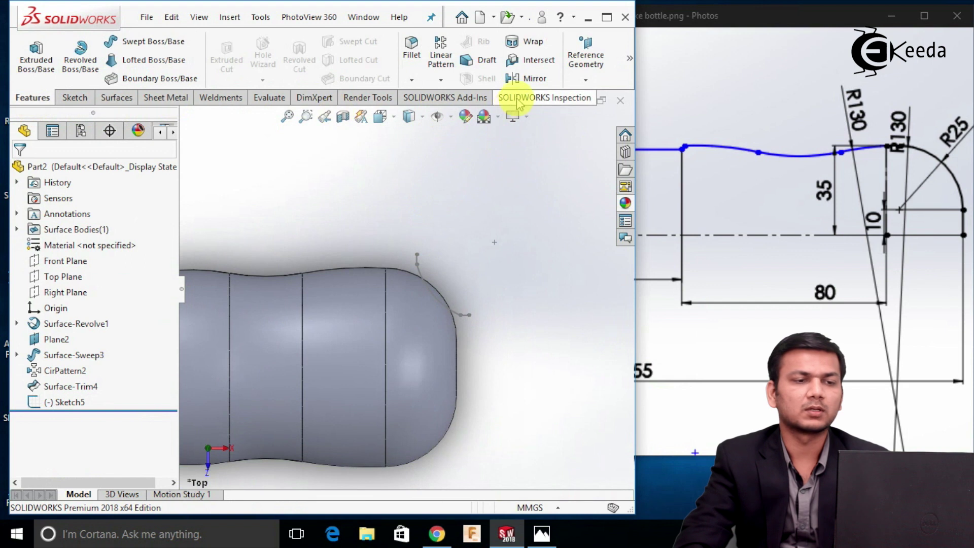
click(586, 80)
click(595, 97)
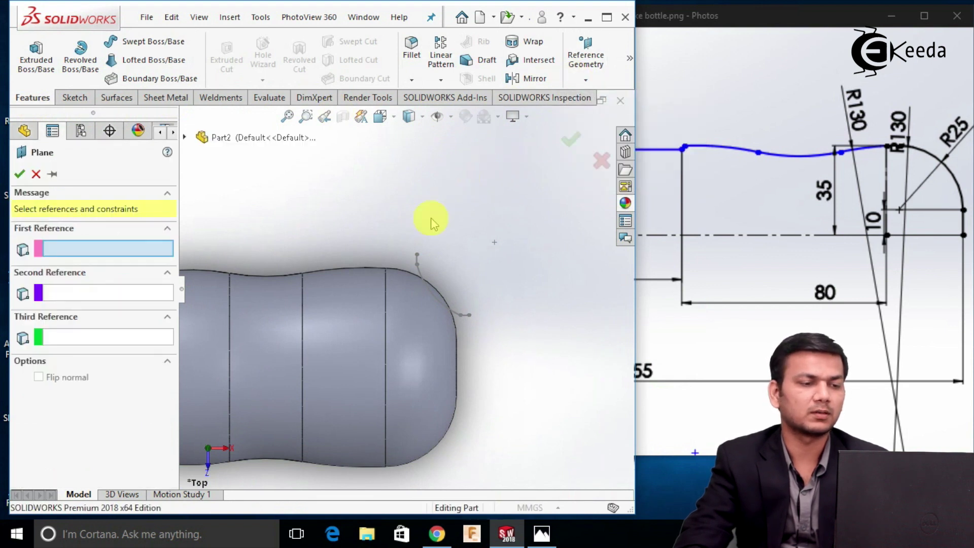
click(417, 254)
mouse_move(463, 257)
middle_down()
mouse_move(444, 304)
mouse_move(410, 265)
middle_up()
click(408, 262)
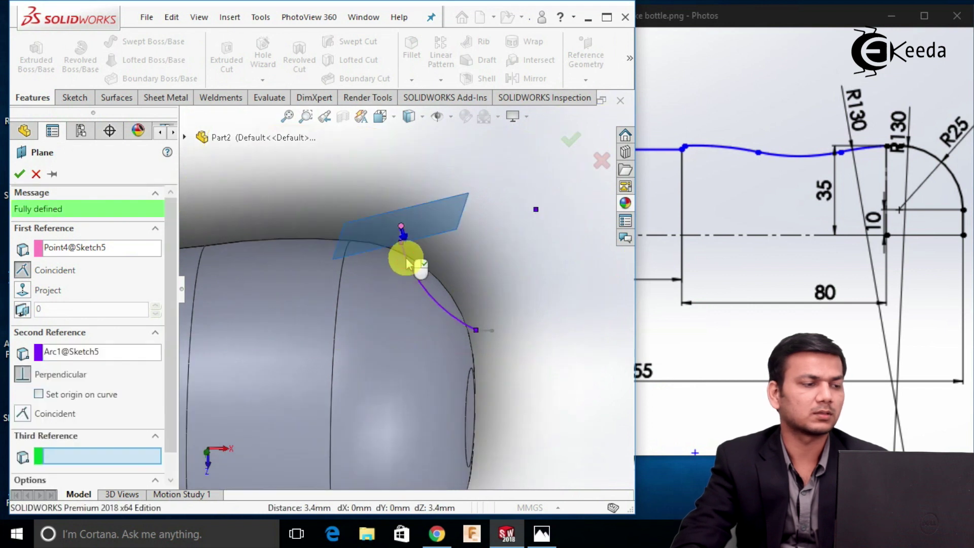
click(20, 175)
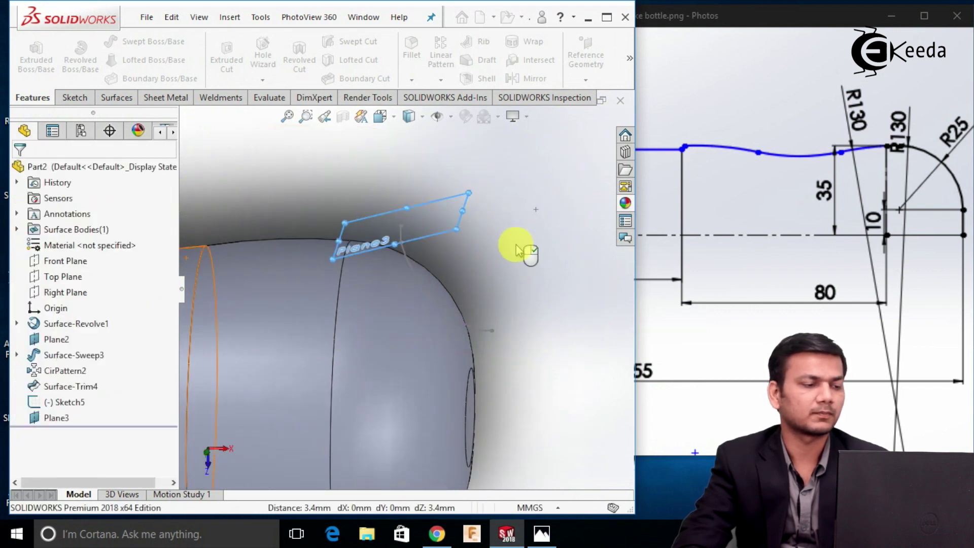
Reopen the base arc's sketch for editing and make the arc tangent to the vertical line.
right_click(76, 402)
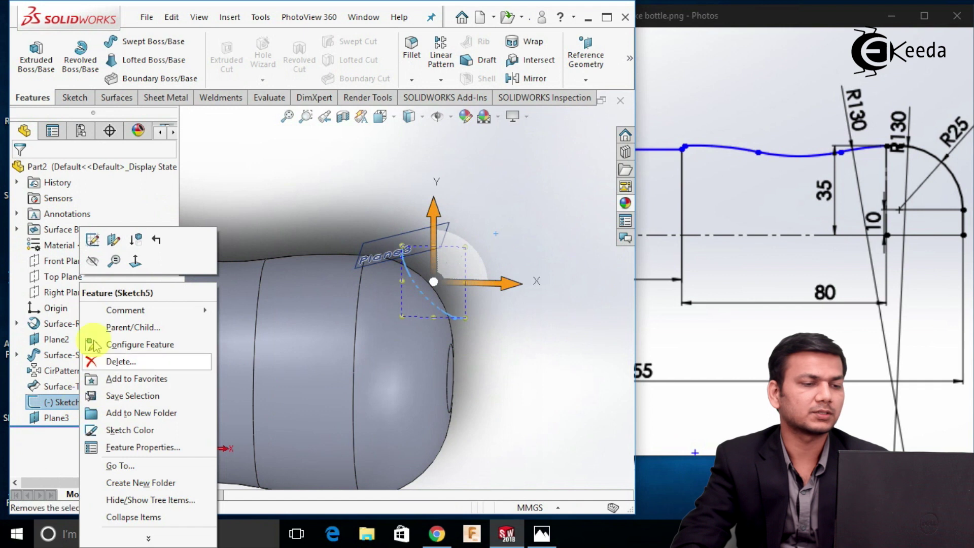
click(98, 241)
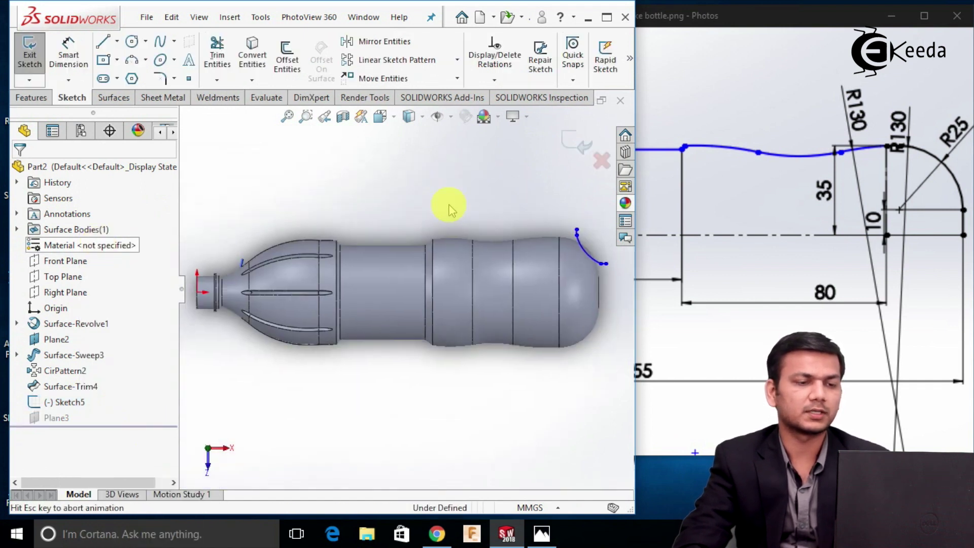
scroll(589, 241, down, 5)
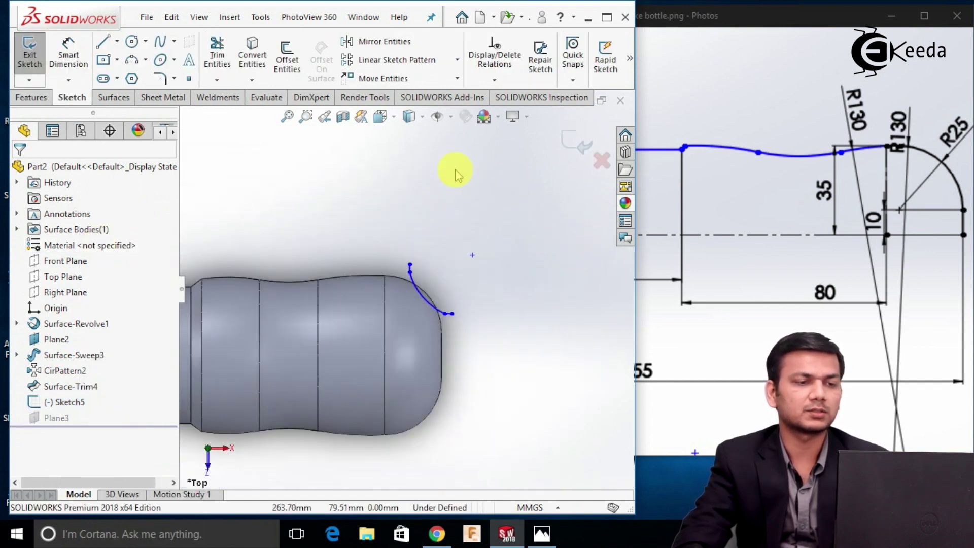
click(494, 80)
click(507, 114)
scroll(397, 282, down, 5)
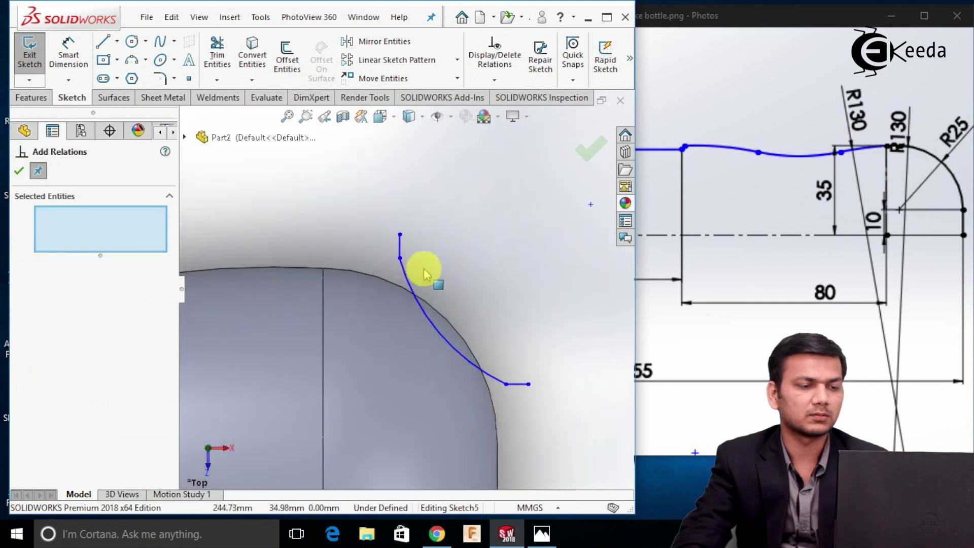
click(382, 248)
click(384, 269)
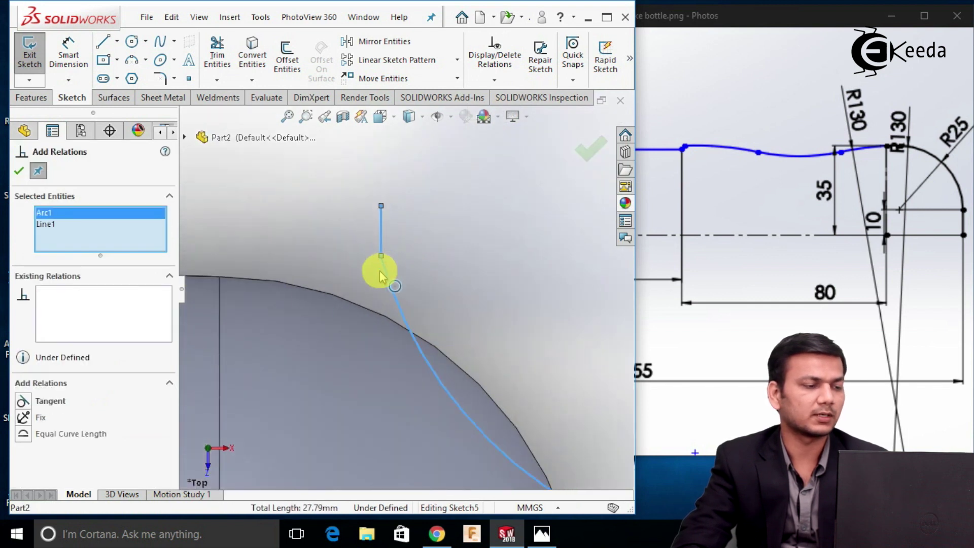
click(50, 401)
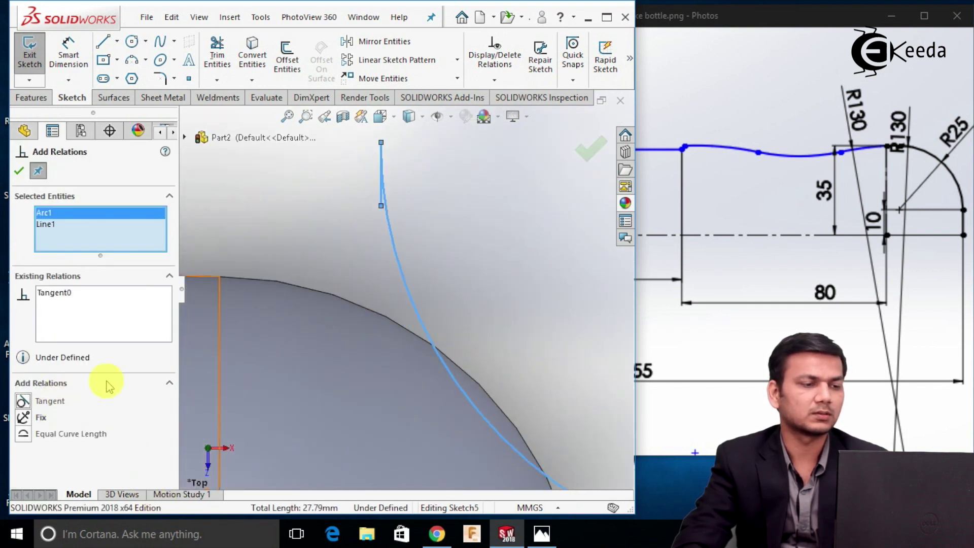
click(18, 171)
Reposition the arc's upper endpoint and the vertical line's free end, leaving a short line just above the bottle's outline.
scroll(405, 290, up, 3)
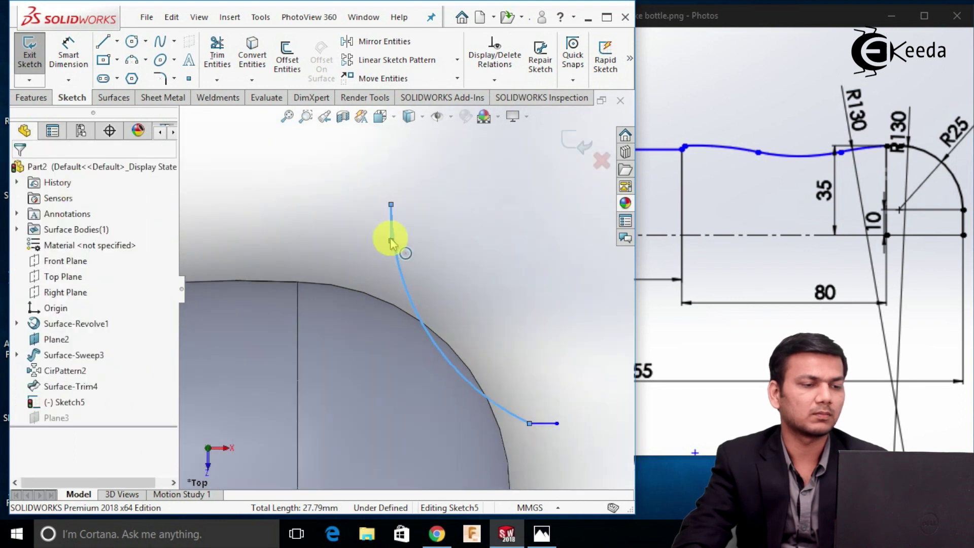
scroll(429, 208, down, 3)
click(435, 231)
drag(363, 273, 363, 176)
scroll(406, 290, up, 1)
click(415, 301)
scroll(415, 300, up, 3)
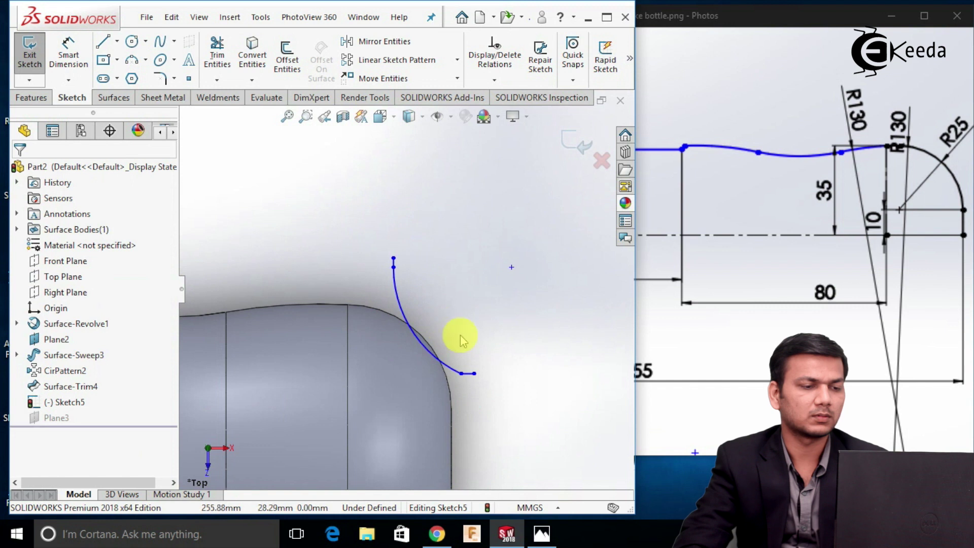
scroll(456, 336, down, 2)
drag(341, 206, 344, 250)
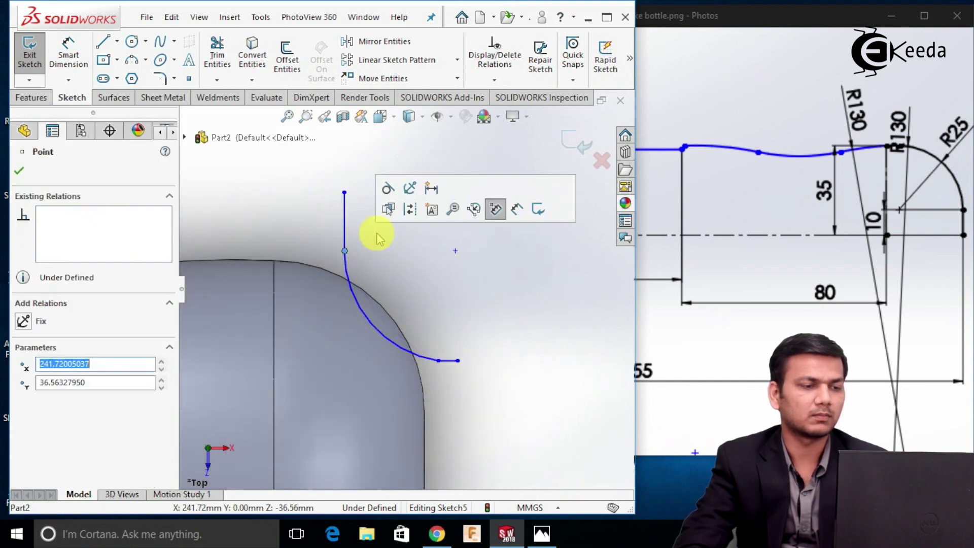
click(360, 229)
drag(344, 203, 344, 230)
click(442, 292)
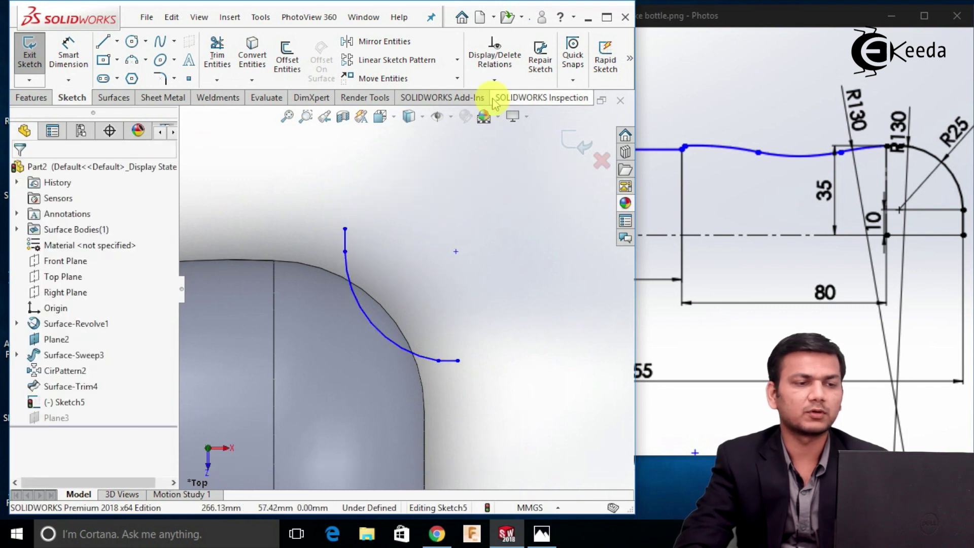
Make the base arc tangent to the short horizontal line at its lower end.
click(494, 82)
click(500, 113)
scroll(442, 378, down, 3)
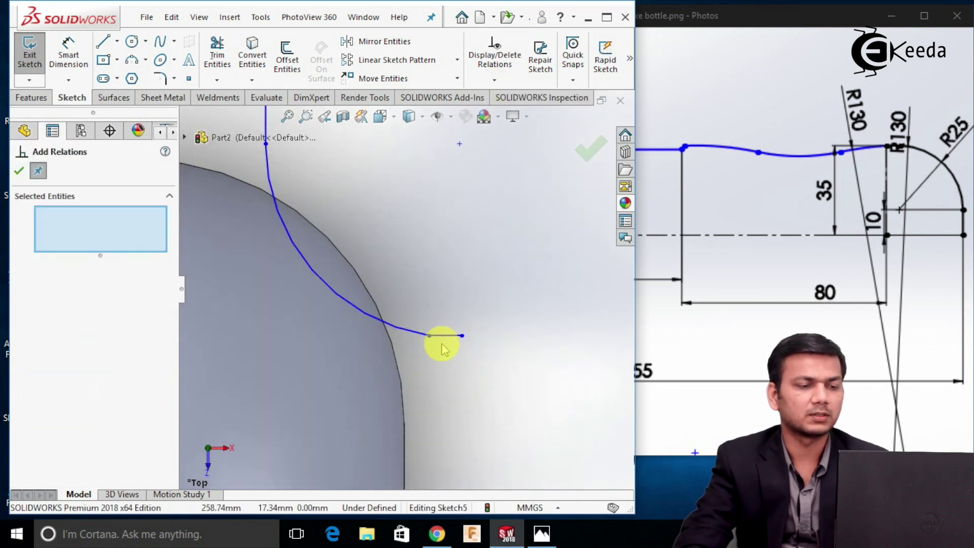
click(419, 333)
click(442, 336)
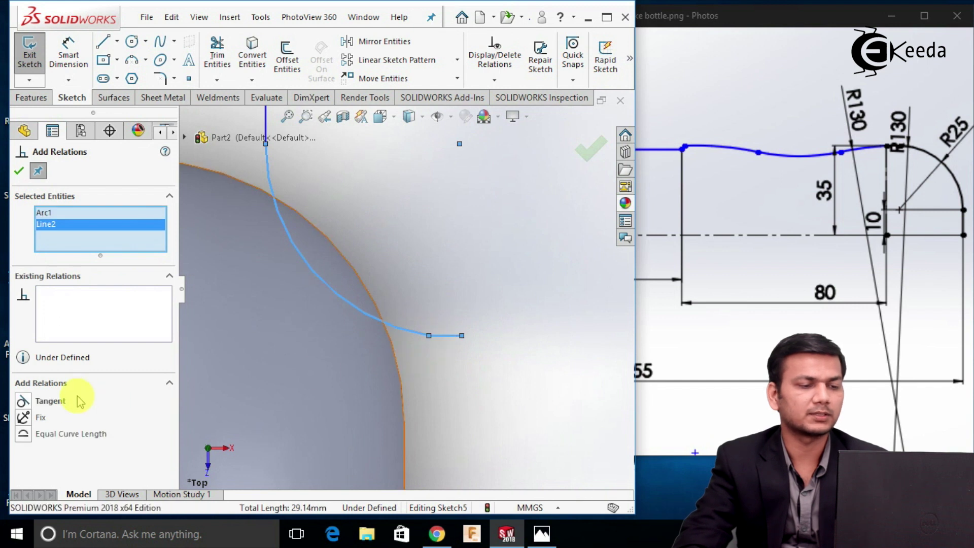
click(19, 171)
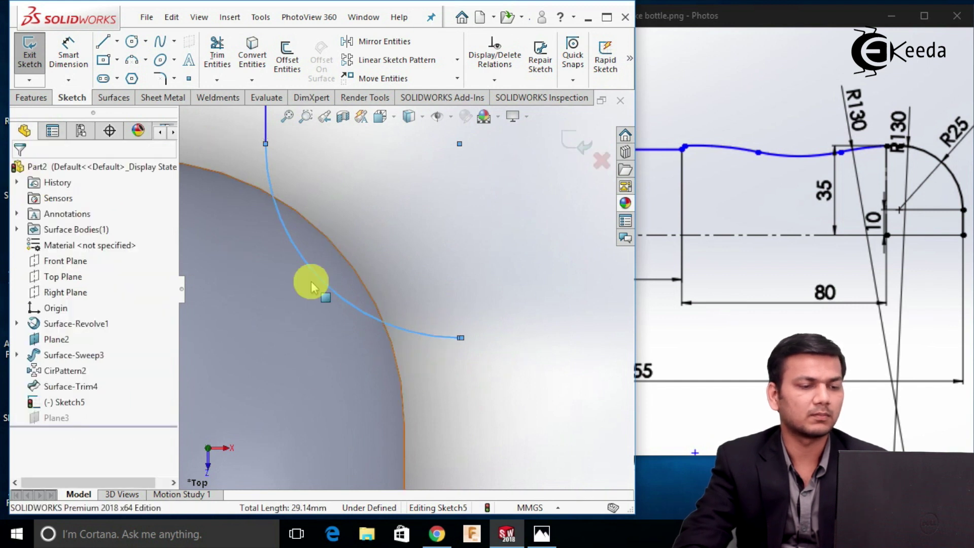
Lengthen the short horizontal line at the base arc's lower end by moving its two endpoints farther apart, and close the sketch.
scroll(464, 345, down, 4)
scroll(434, 335, down, 2)
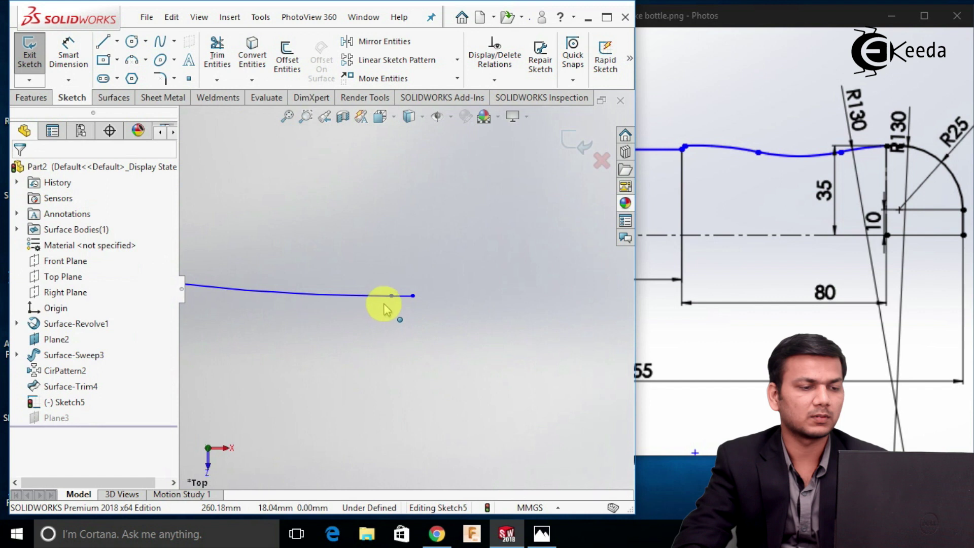
click(391, 295)
mouse_move(391, 296)
mouse_down()
mouse_move(245, 308)
mouse_move(253, 306)
mouse_up()
scroll(304, 367, up, 10)
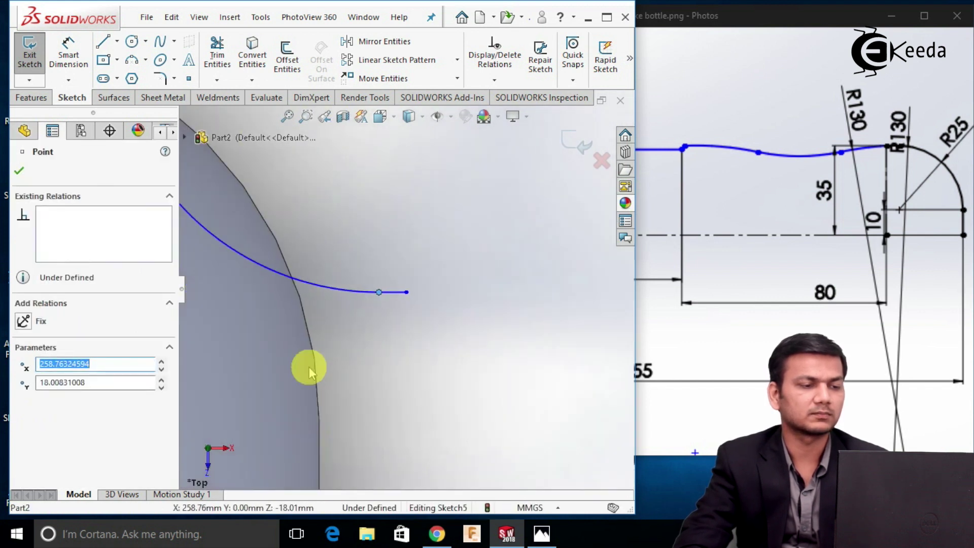
scroll(413, 317, down, 2)
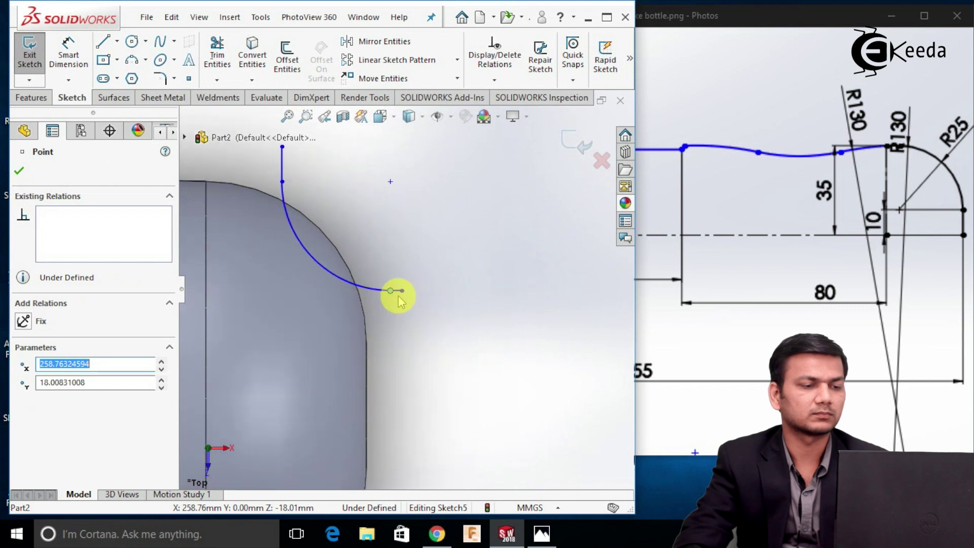
drag(404, 293, 424, 292)
click(426, 336)
scroll(417, 337, up, 2)
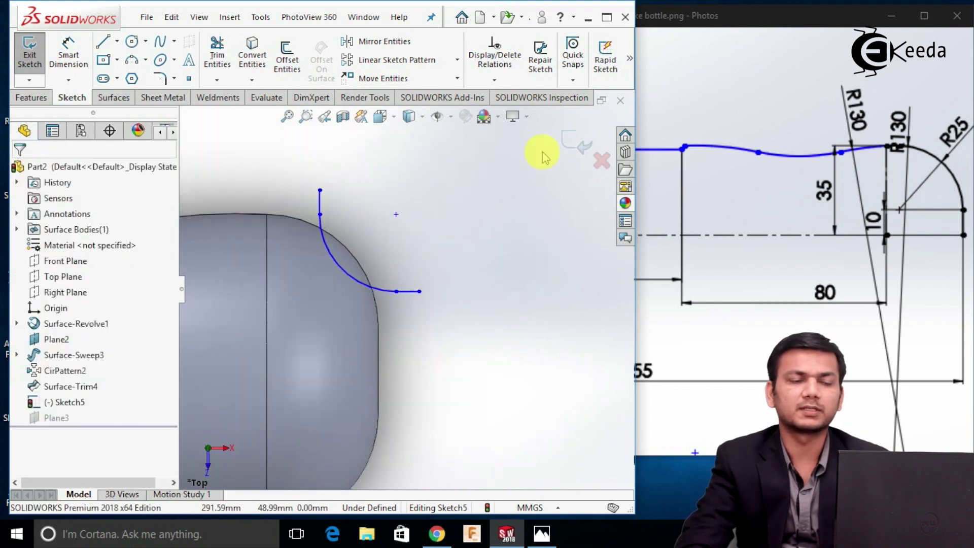
click(570, 134)
Start a new sketch on the reference plane at the upper end of the groove path, viewed square-on.
mouse_move(467, 223)
middle_down()
mouse_move(447, 243)
mouse_move(406, 202)
middle_up()
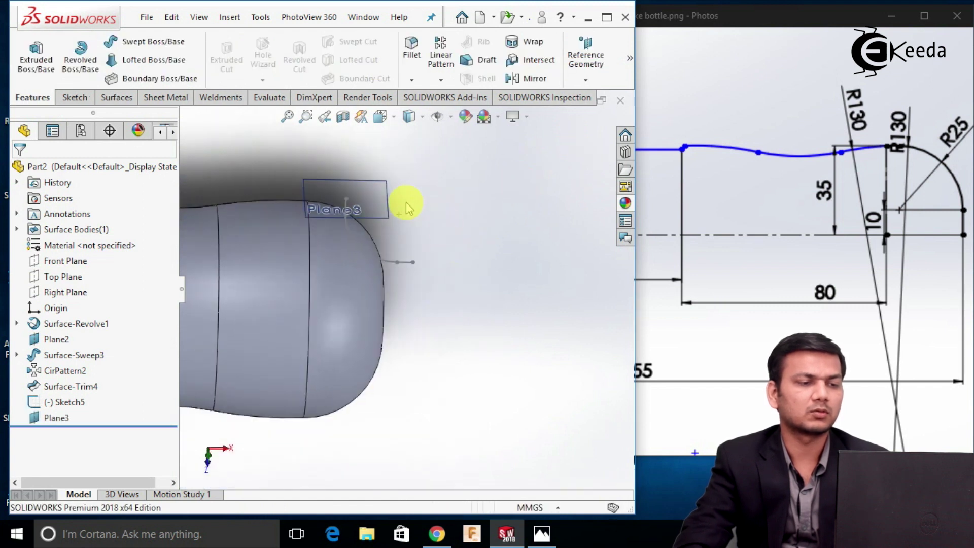
right_click(365, 192)
click(401, 168)
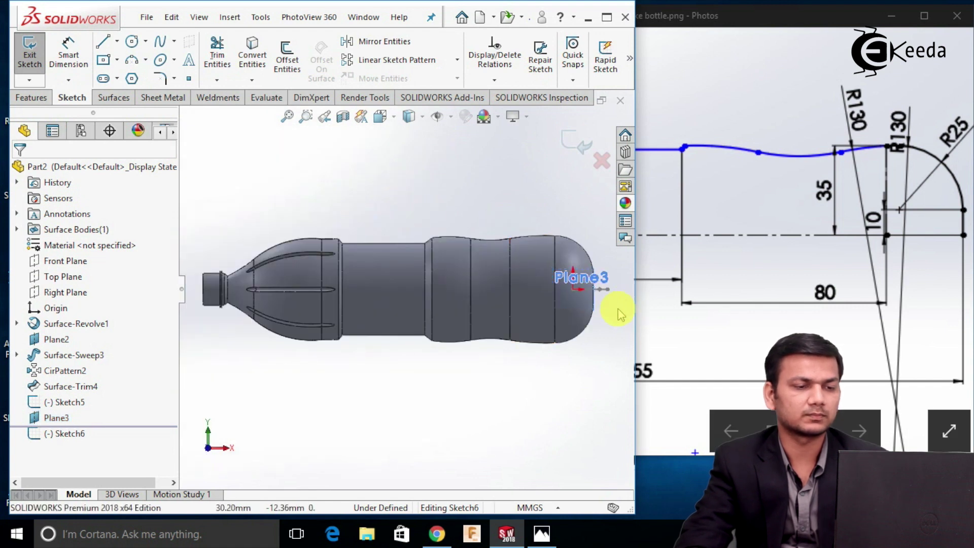
scroll(609, 307, down, 5)
click(451, 165)
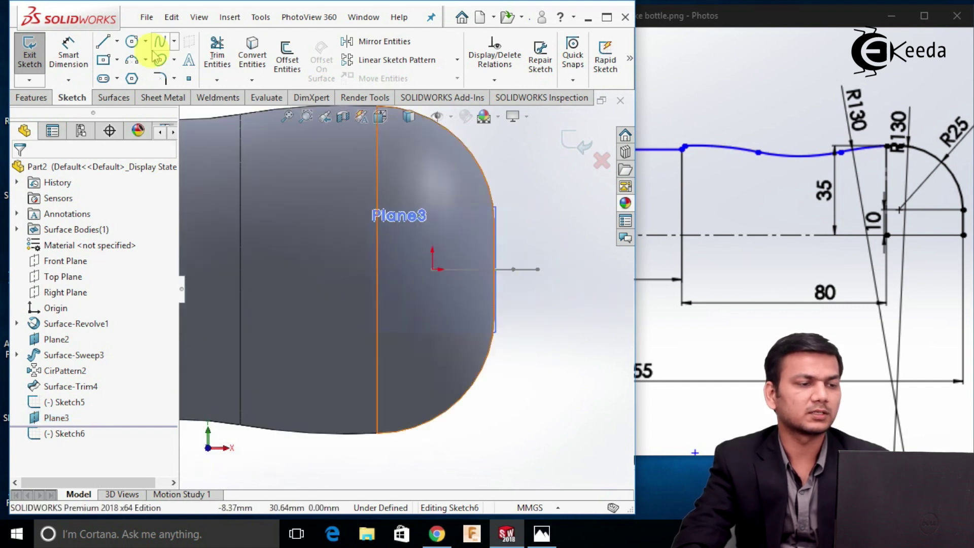
Draw an open U-shaped three-point spline about 7 mm wide around the path's endpoint, opening toward the bottle's base, and close the sketch.
click(160, 43)
scroll(447, 261, down, 3)
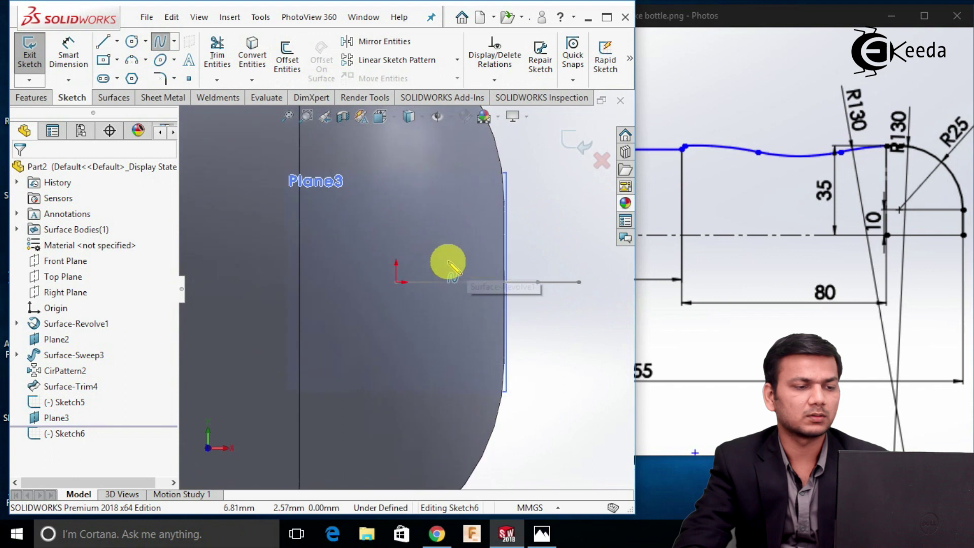
click(419, 251)
click(369, 283)
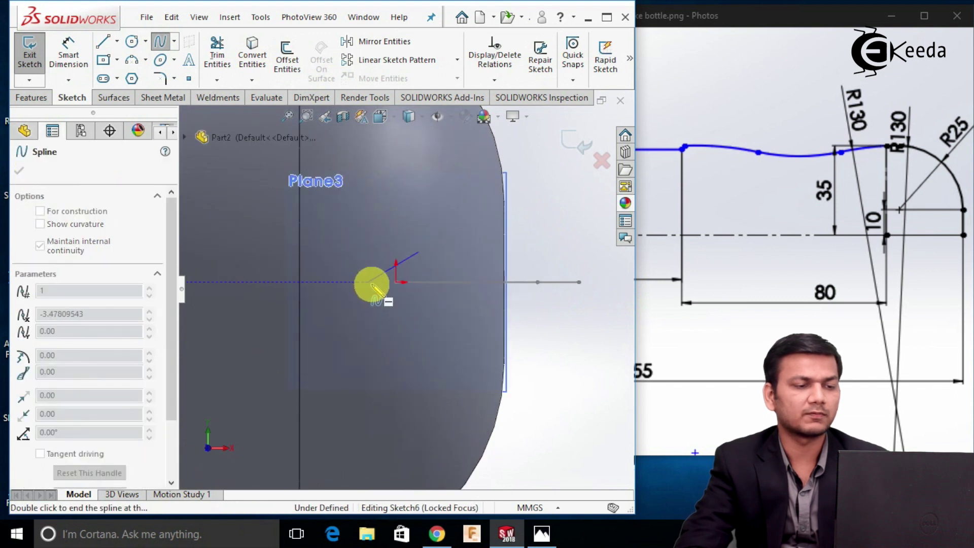
double_click(421, 311)
right_click(422, 306)
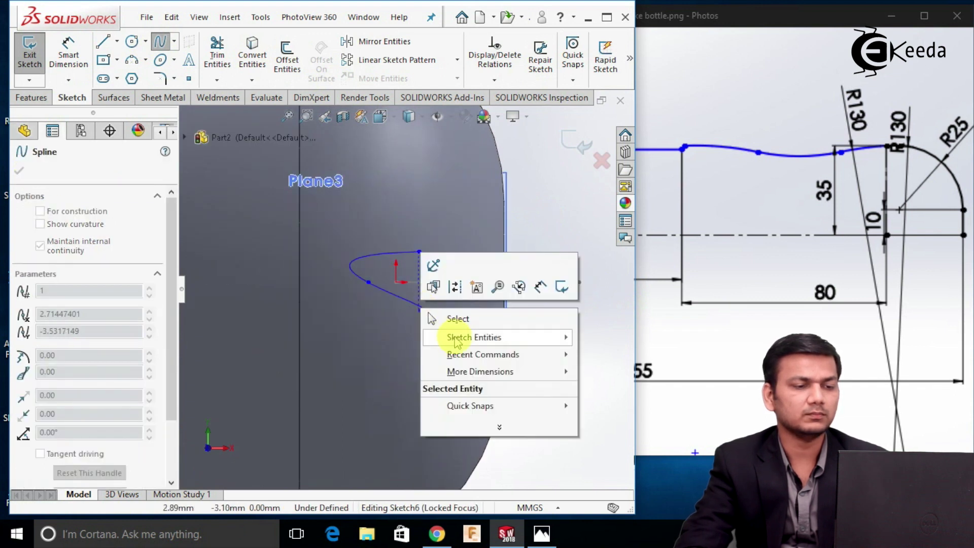
click(459, 318)
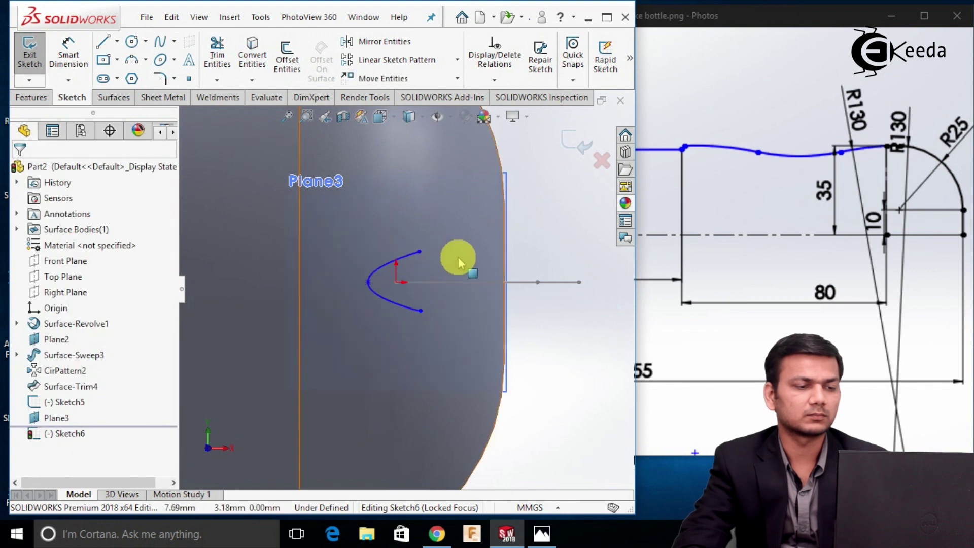
scroll(478, 325, up, 3)
mouse_move(478, 326)
middle_down()
mouse_move(440, 274)
mouse_move(380, 264)
mouse_move(537, 370)
mouse_move(460, 293)
middle_up()
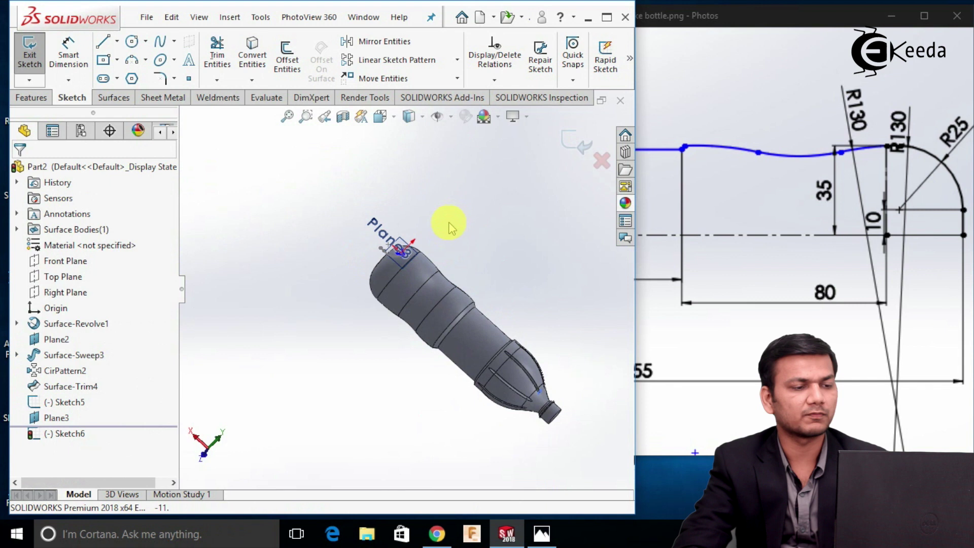
scroll(387, 276, down, 5)
middle_drag(372, 297, 398, 293)
scroll(402, 290, up, 3)
click(565, 141)
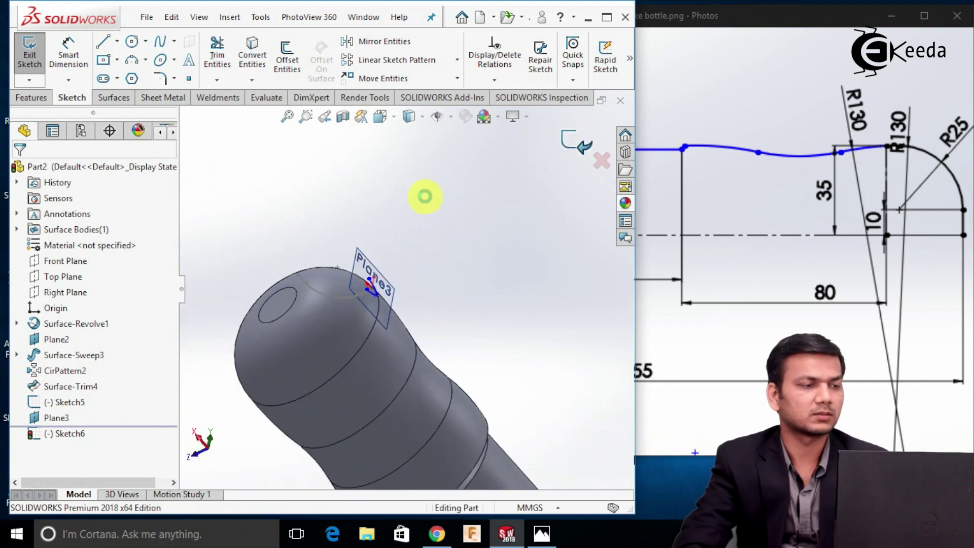
click(116, 98)
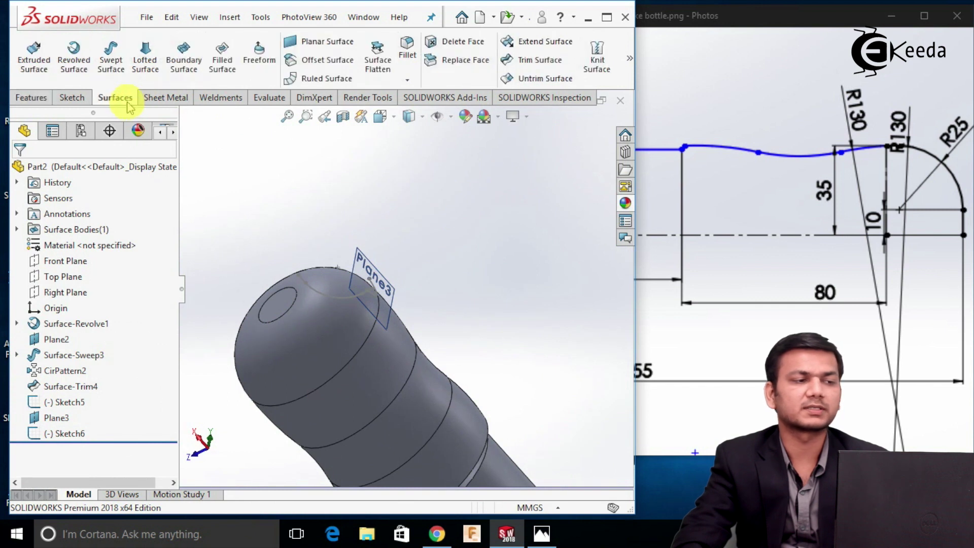
click(126, 73)
scroll(376, 300, down, 3)
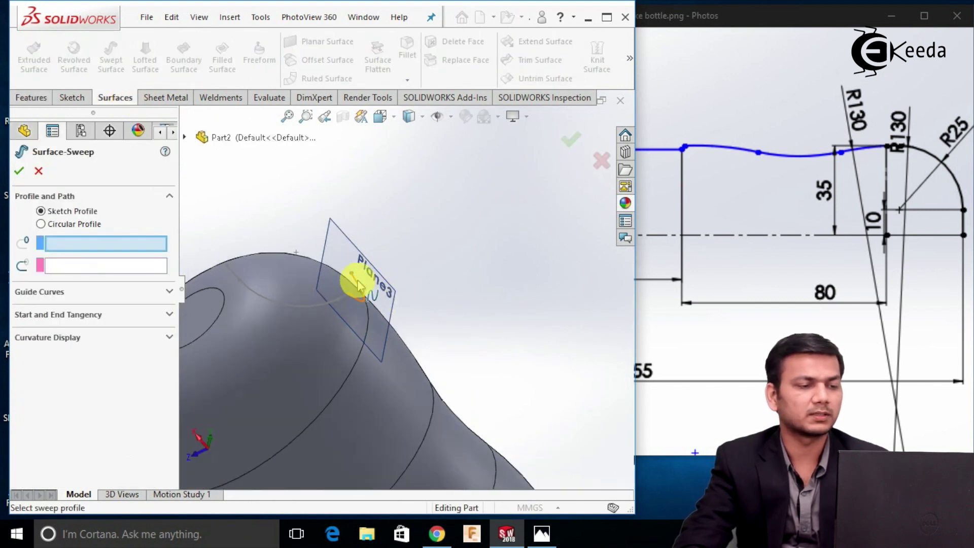
click(357, 284)
click(342, 295)
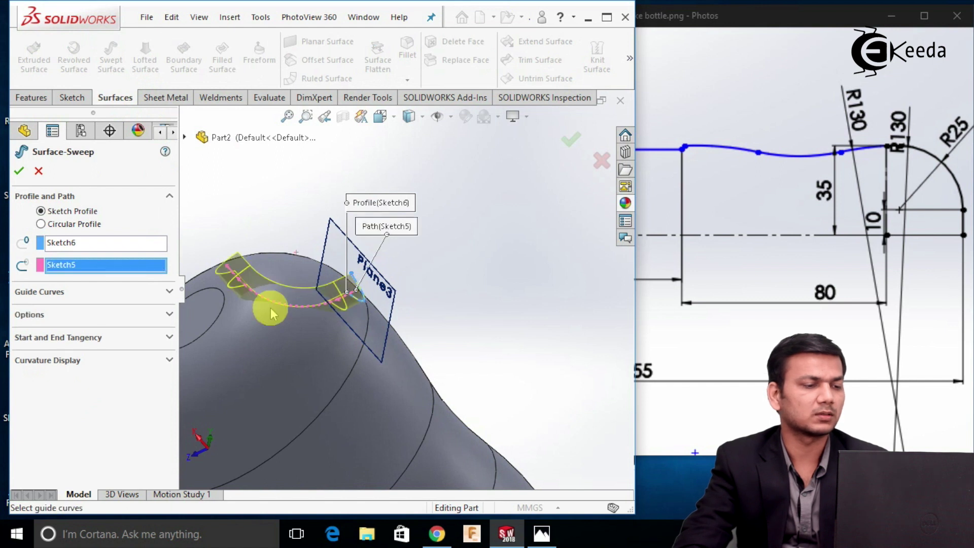
scroll(284, 304, down, 5)
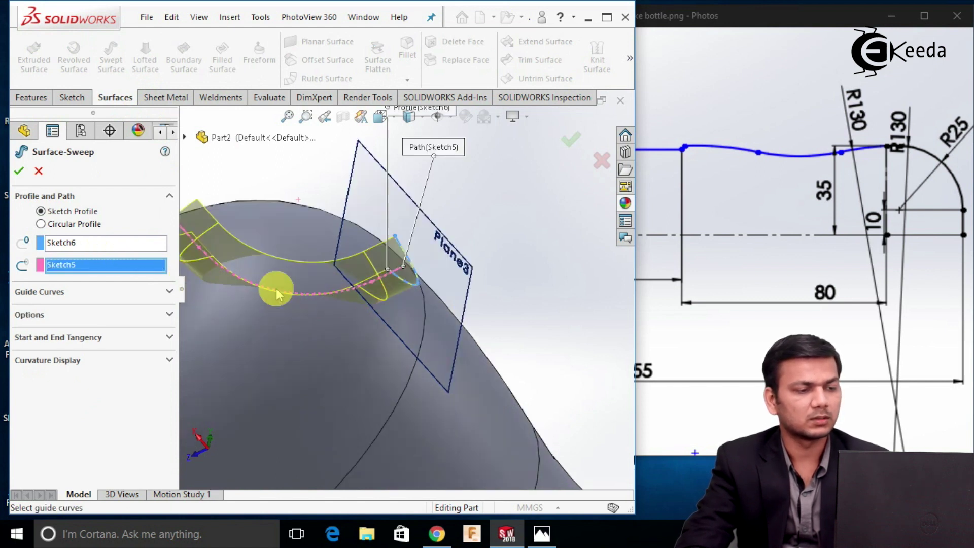
scroll(322, 320, up, 6)
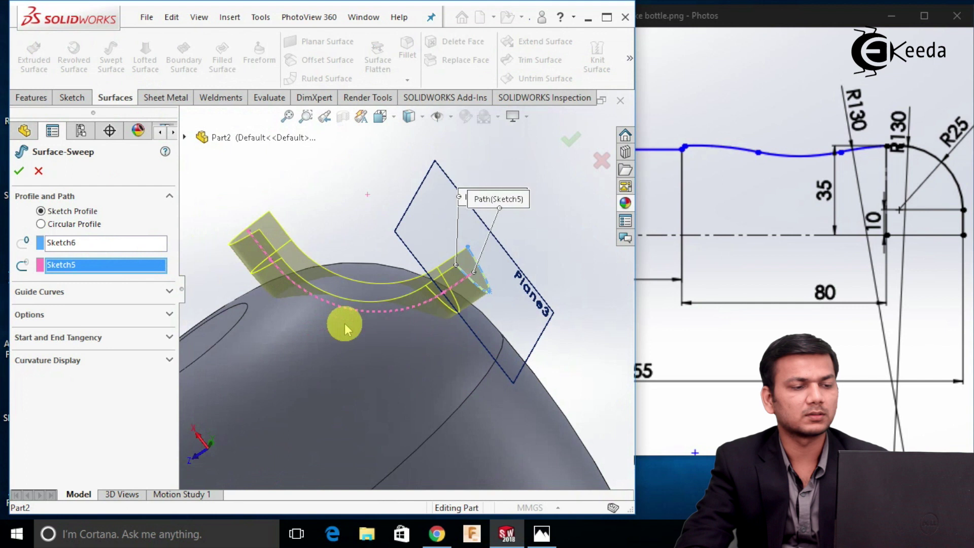
middle_drag(346, 320, 350, 317)
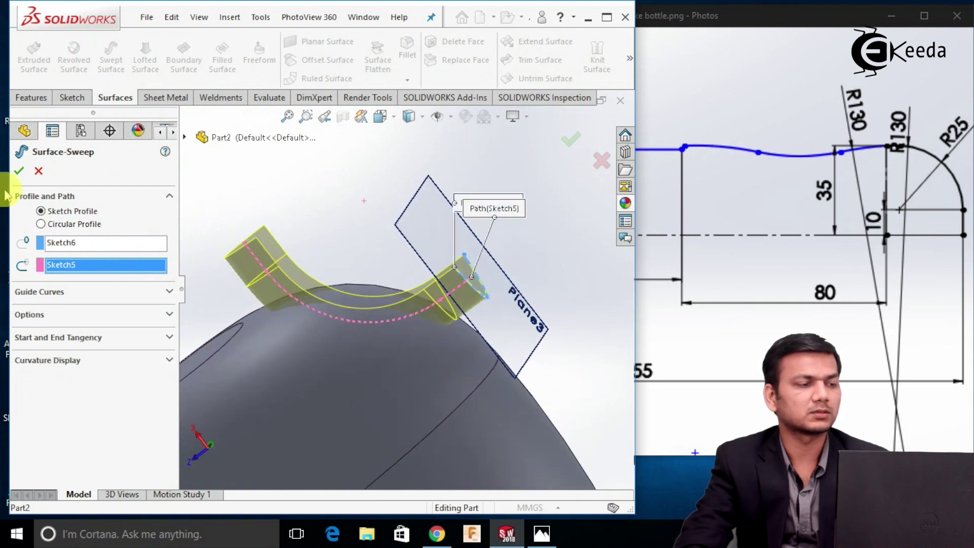
click(38, 171)
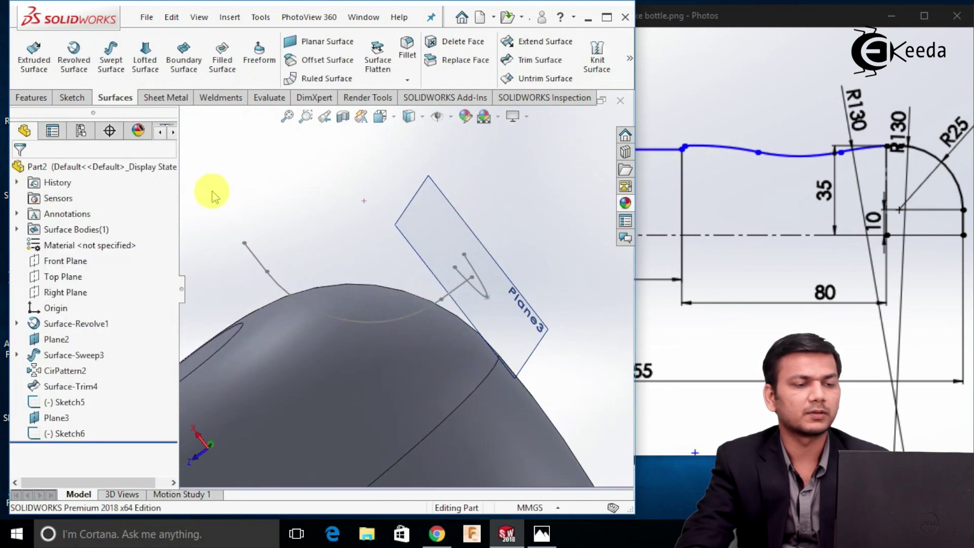
Reopen the spline profile's sketch, widen the spline by moving its endpoints to about 10 mm apart, and close the sketch.
double_click(477, 294)
key(ctrl+8)
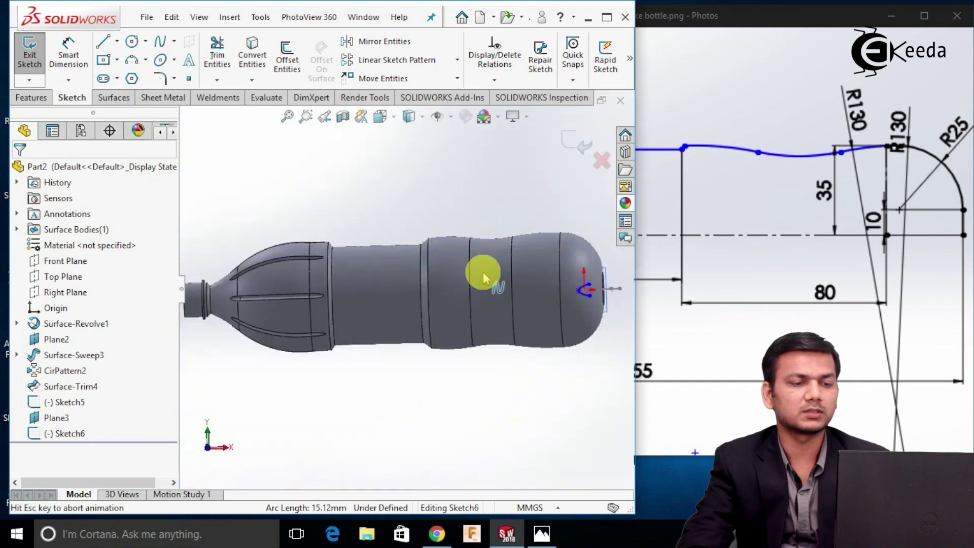
scroll(568, 283, down, 8)
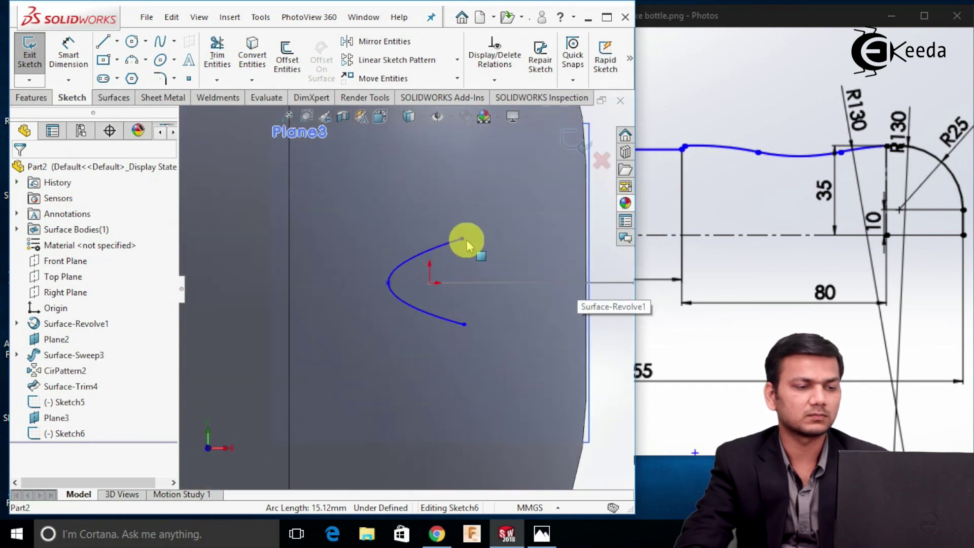
click(462, 239)
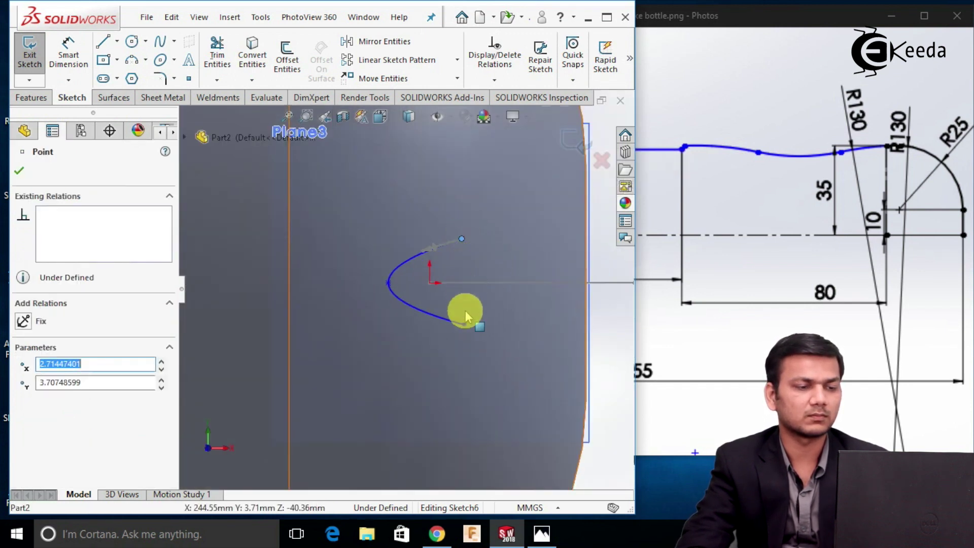
drag(465, 323, 467, 340)
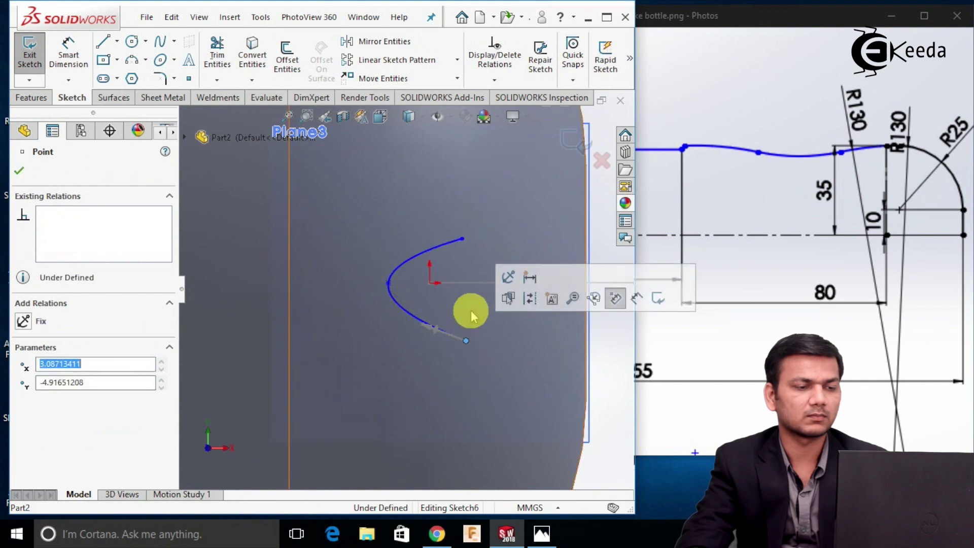
drag(463, 239, 463, 222)
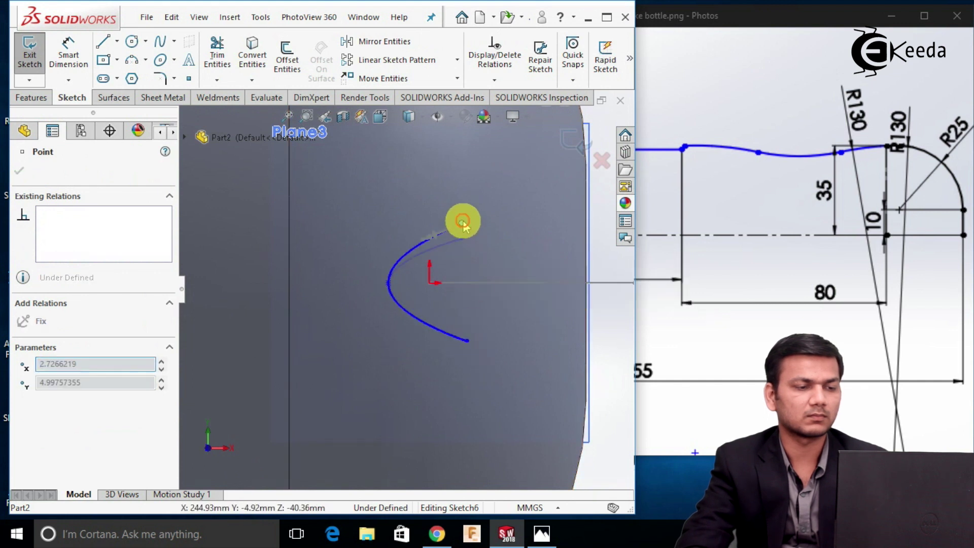
click(572, 140)
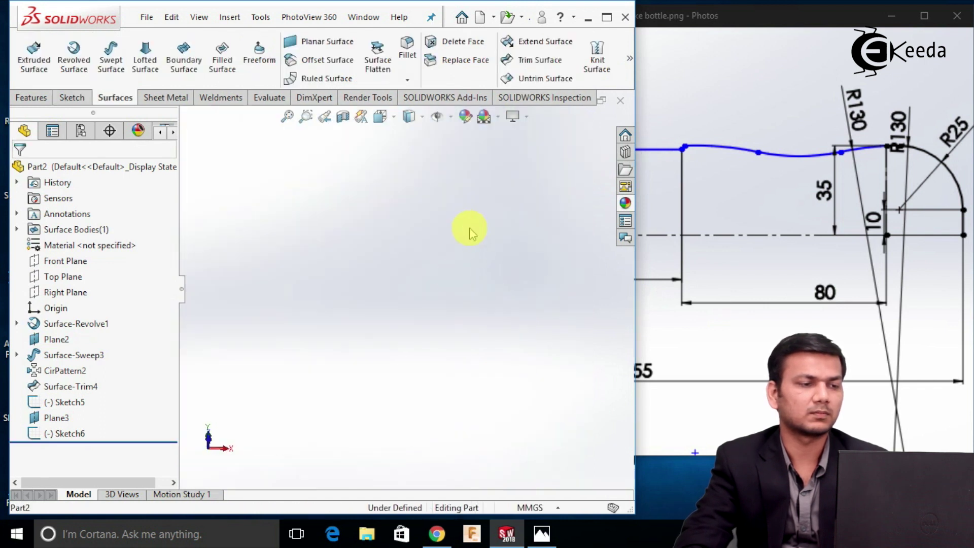
Create a swept surface using the open spline as profile and the base arc sketch as path.
click(287, 118)
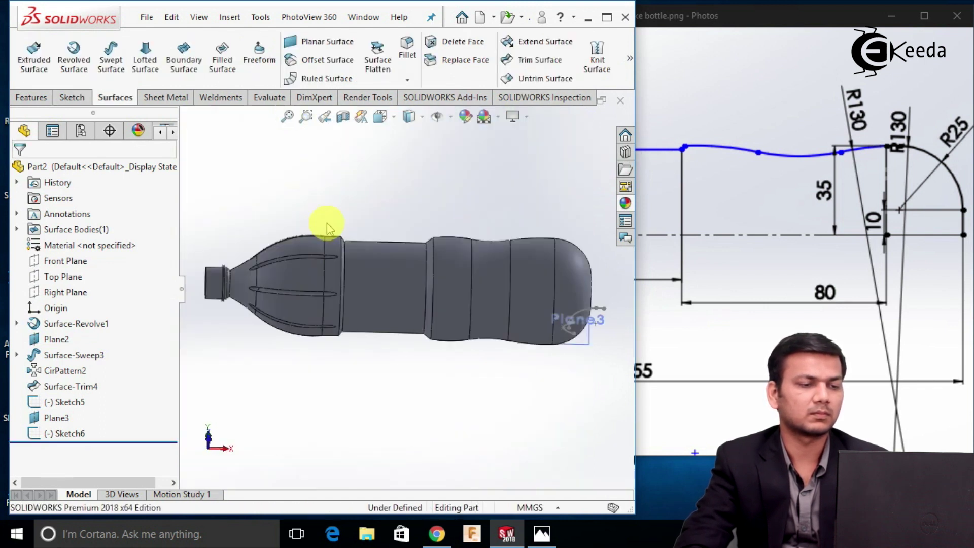
click(114, 63)
middle_drag(555, 363, 564, 204)
scroll(591, 324, down, 3)
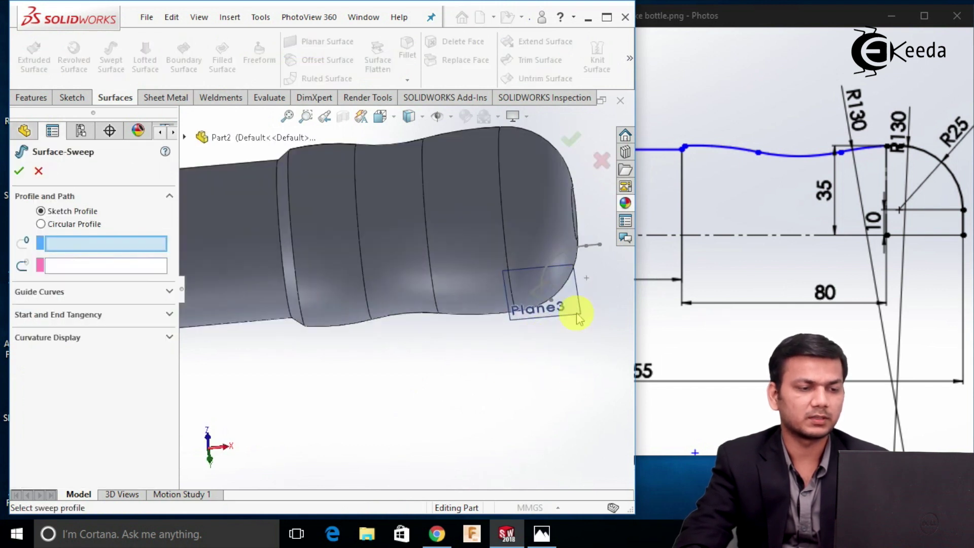
scroll(578, 318, down, 4)
click(487, 287)
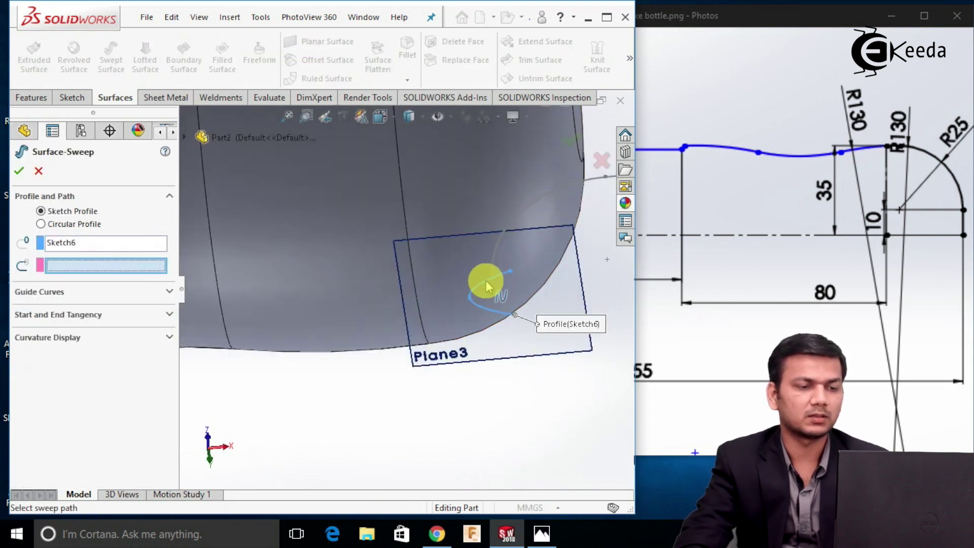
click(492, 268)
mouse_move(500, 272)
middle_down()
mouse_move(515, 284)
mouse_move(496, 126)
mouse_move(491, 239)
mouse_move(481, 261)
mouse_move(479, 224)
middle_up()
click(19, 172)
middle_drag(572, 211, 432, 285)
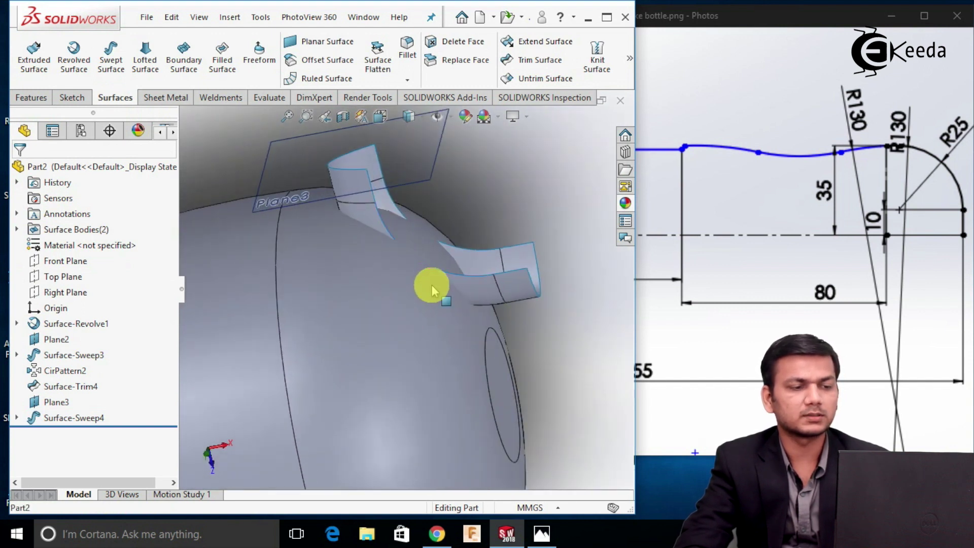
click(493, 183)
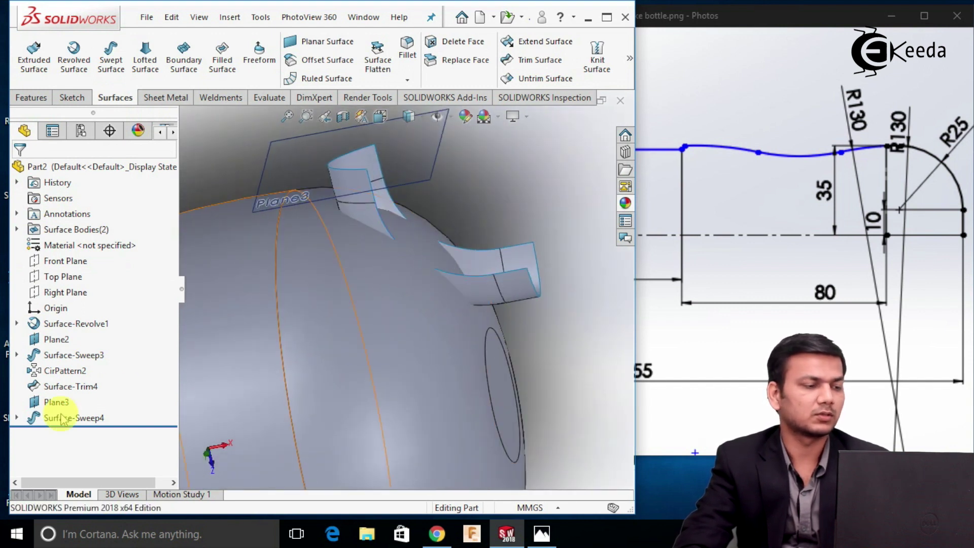
Reopen the path sketch of the second swept surface at the bottle's base for editing.
click(17, 418)
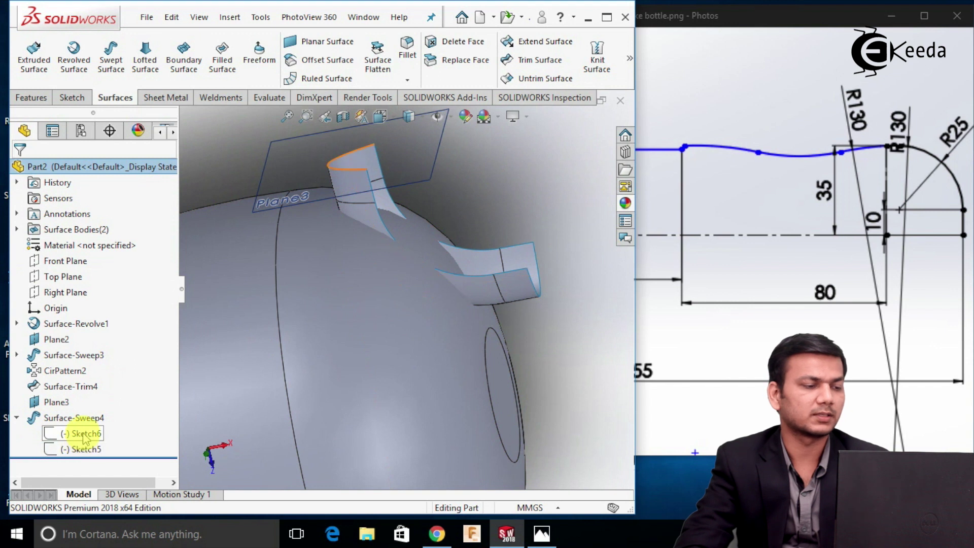
right_click(84, 449)
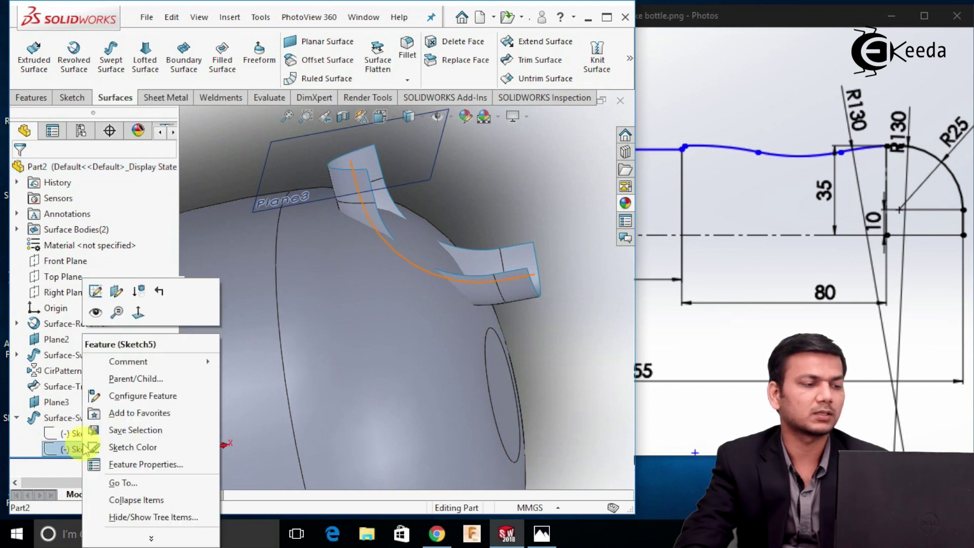
click(99, 297)
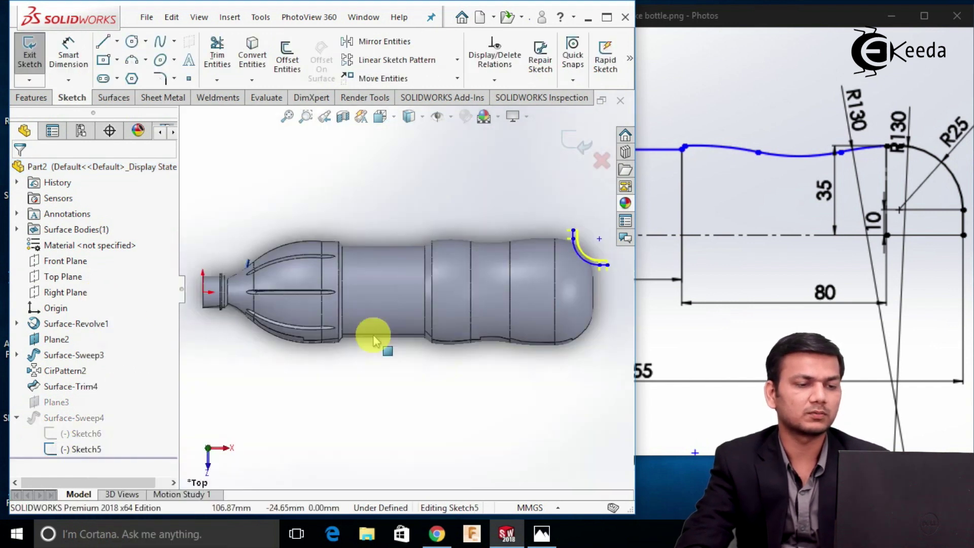
scroll(570, 264, up, 5)
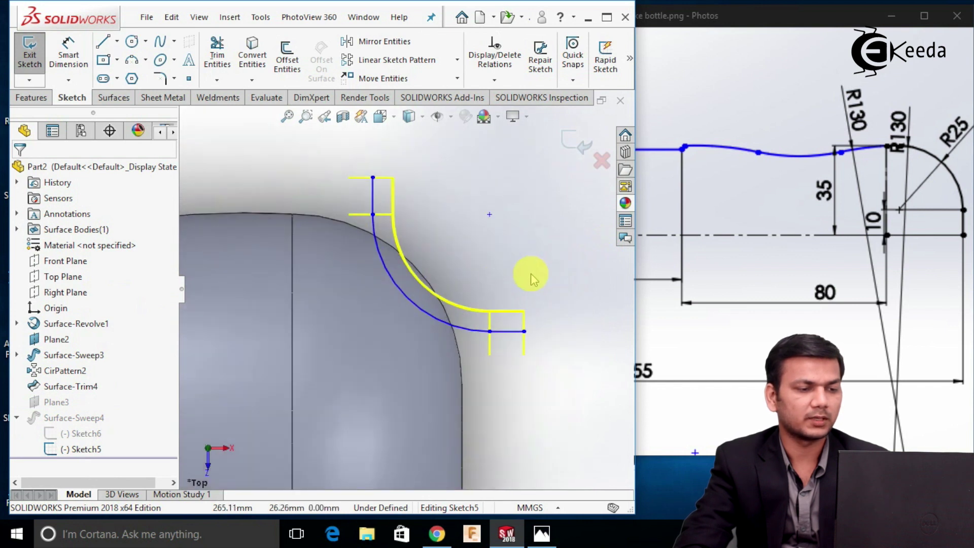
Try reshaping the path by moving its arc and the arc's lower endpoint, undoing each change.
click(411, 303)
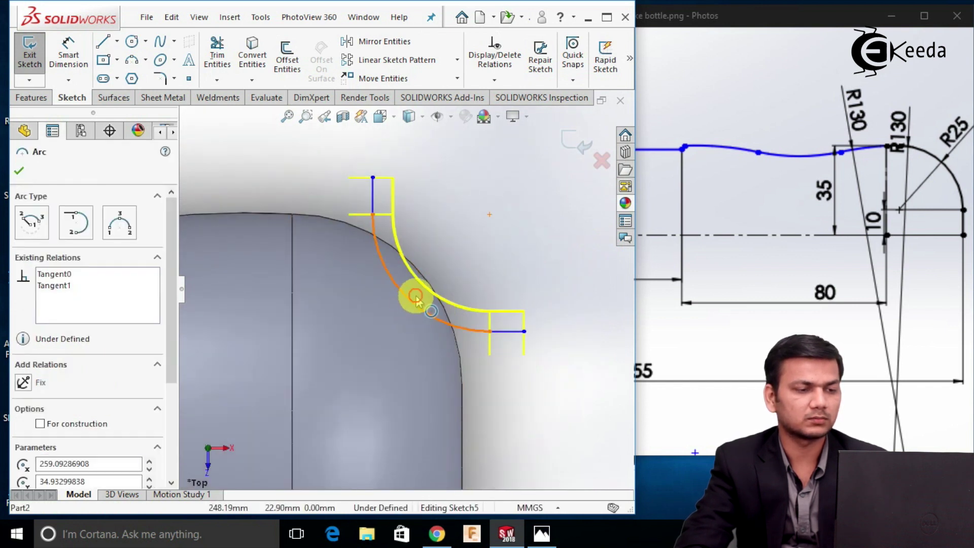
mouse_move(419, 295)
mouse_down()
mouse_move(430, 282)
mouse_move(426, 291)
mouse_up()
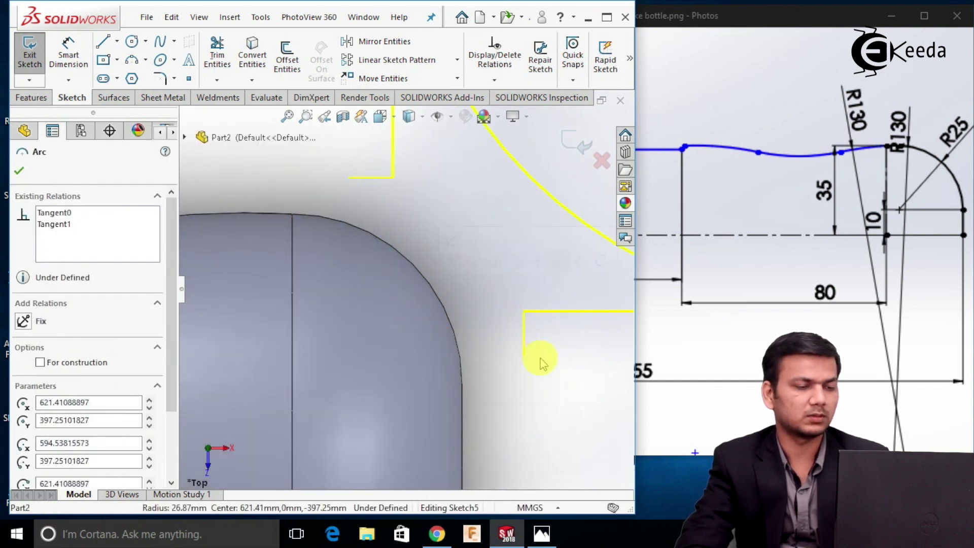
key(ctrl+z)
key(Escape)
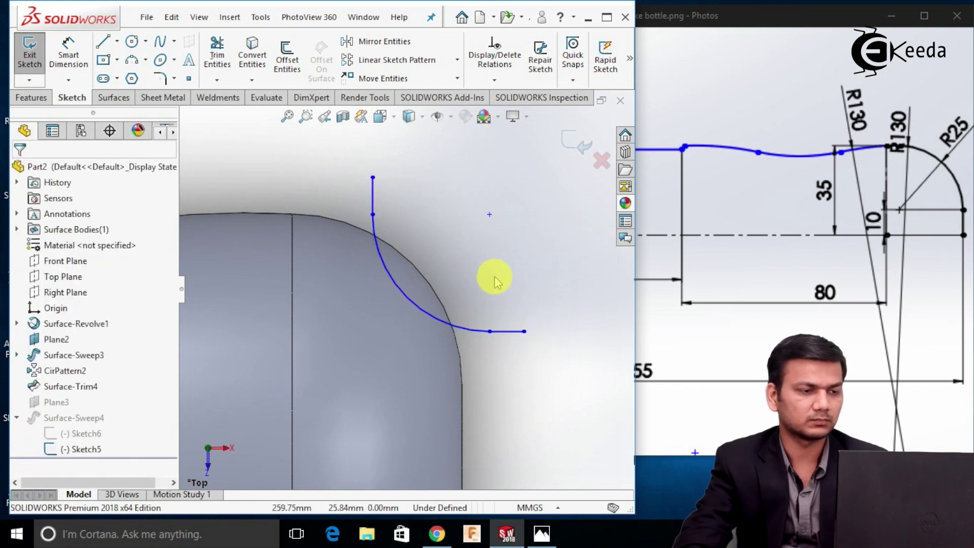
scroll(494, 276, down, 2)
scroll(468, 269, down, 2)
mouse_move(455, 336)
mouse_down()
mouse_move(455, 319)
mouse_move(452, 330)
mouse_move(480, 336)
mouse_up()
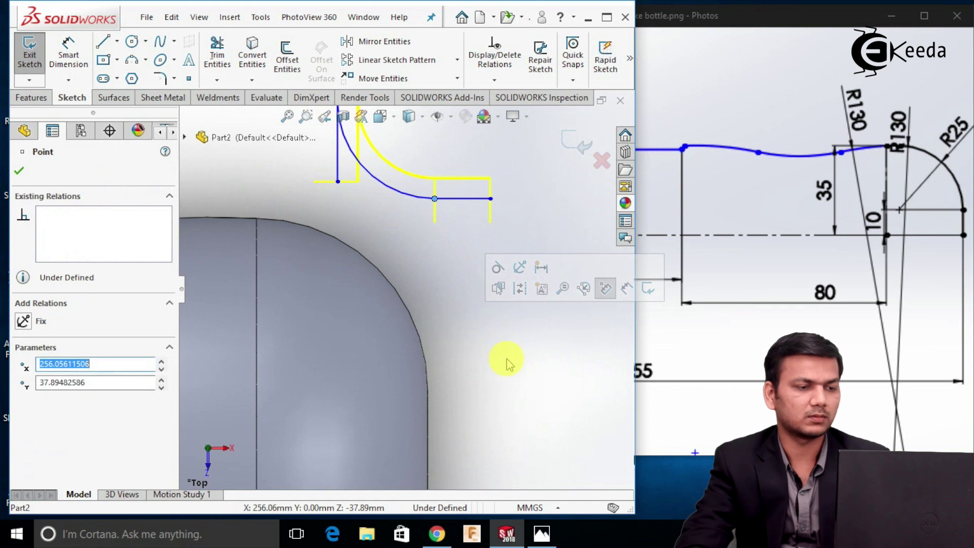
key(ctrl+z)
click(453, 262)
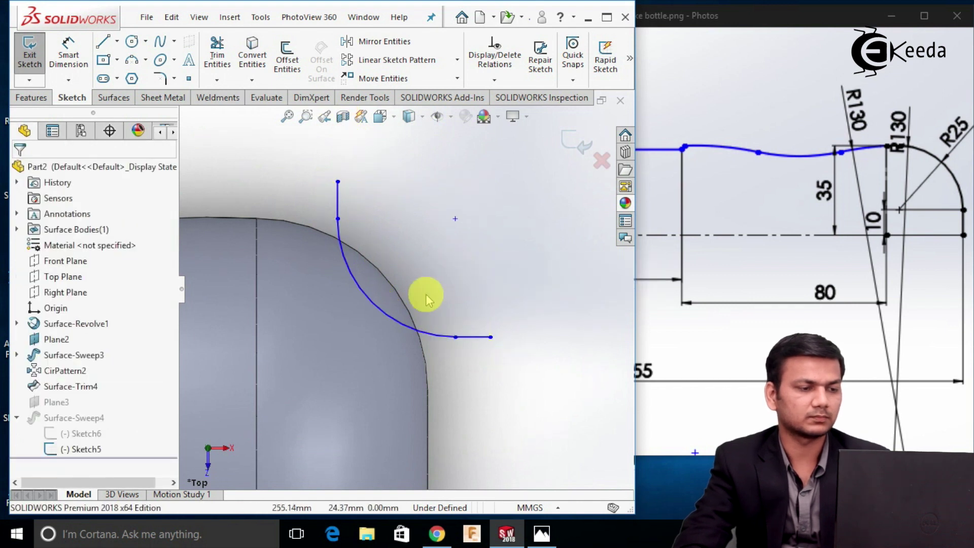
Try shifting the path arc's upper endpoint sideways and into the bottle, and undo both moves.
click(339, 218)
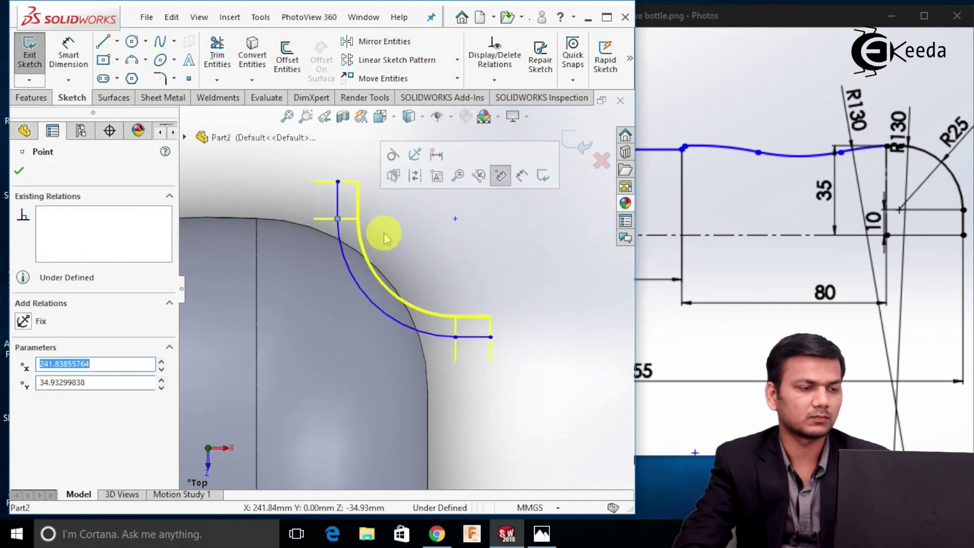
click(395, 223)
click(348, 219)
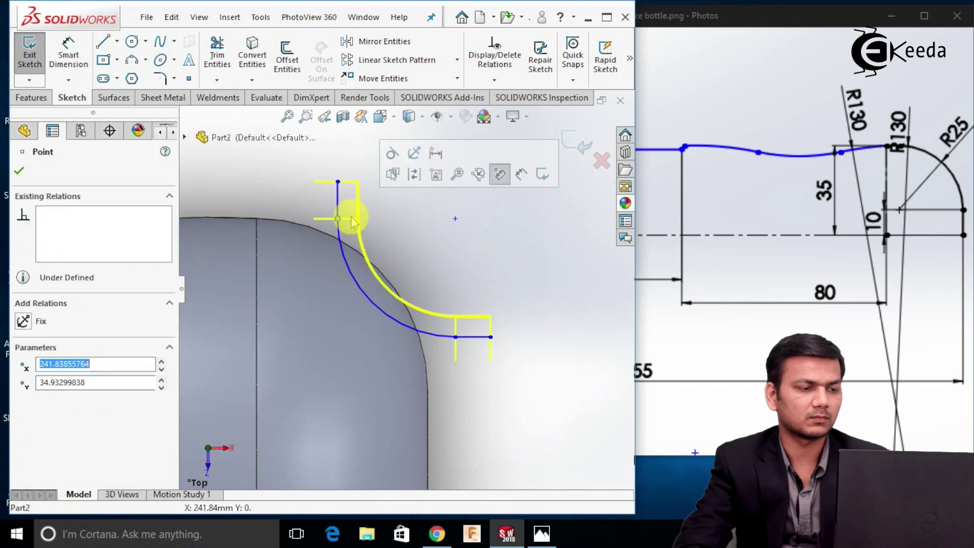
mouse_move(338, 221)
mouse_down()
mouse_move(373, 219)
mouse_move(358, 221)
mouse_move(428, 239)
mouse_move(431, 217)
mouse_up()
click(446, 252)
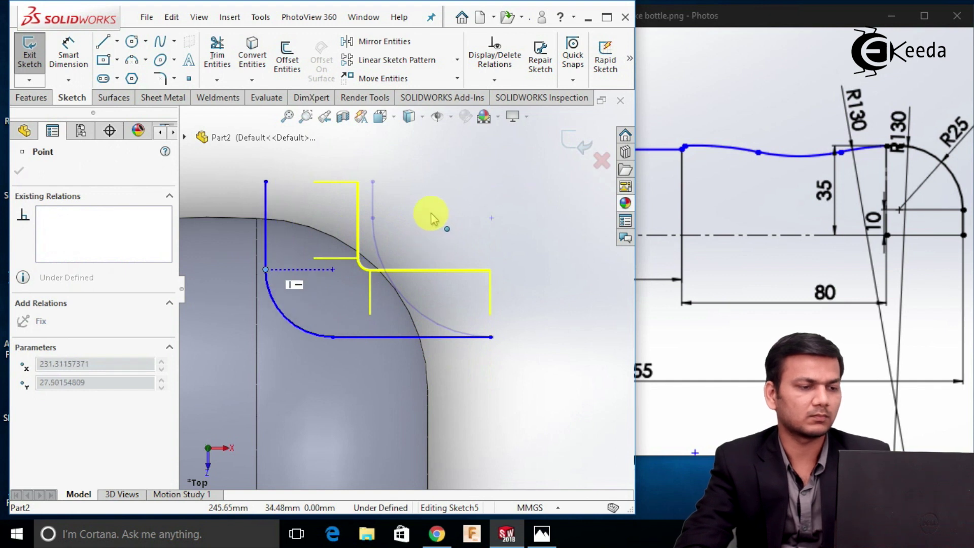
drag(265, 270, 266, 270)
key(ctrl+z)
key(ctrl+z)
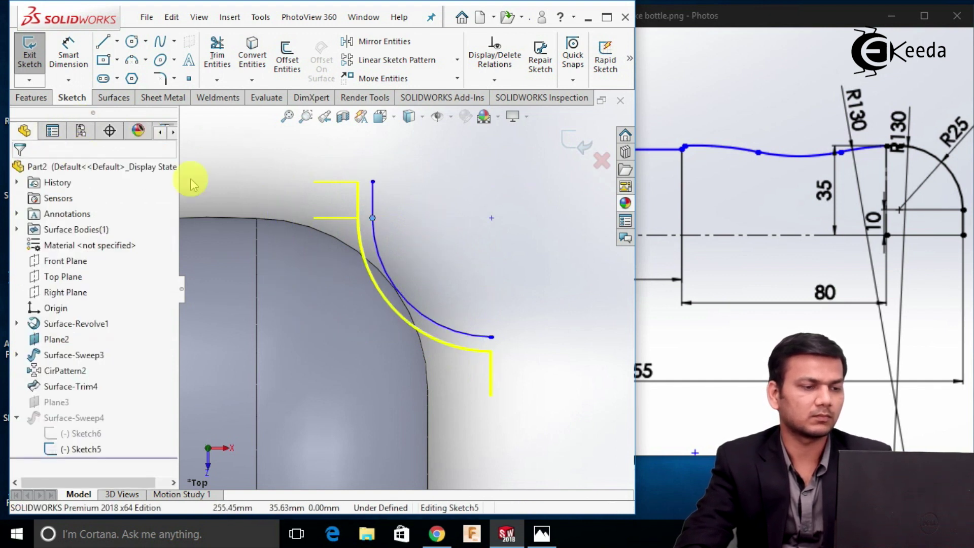
click(446, 251)
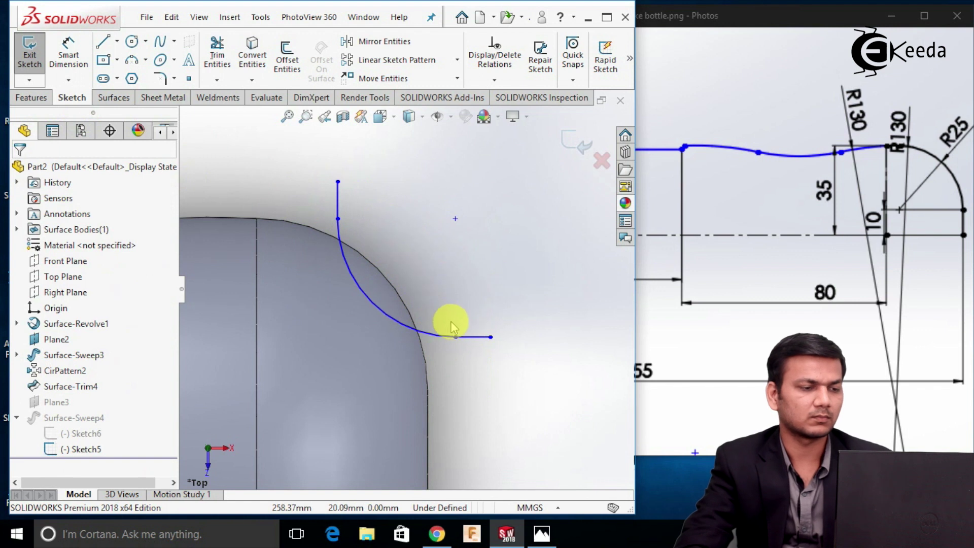
Try setting the path arc's radius to 15 mm with a dimension, undo the value, and delete the dimension.
click(73, 49)
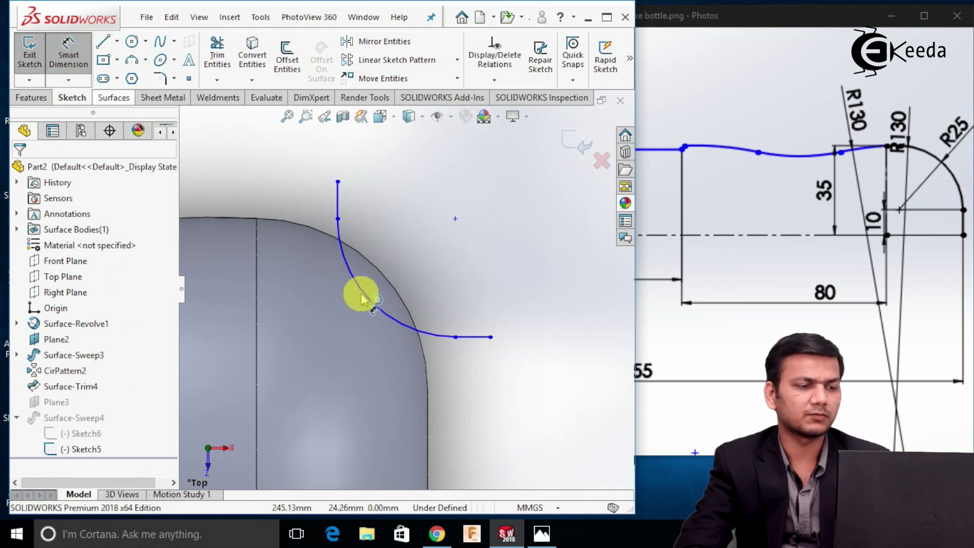
click(377, 284)
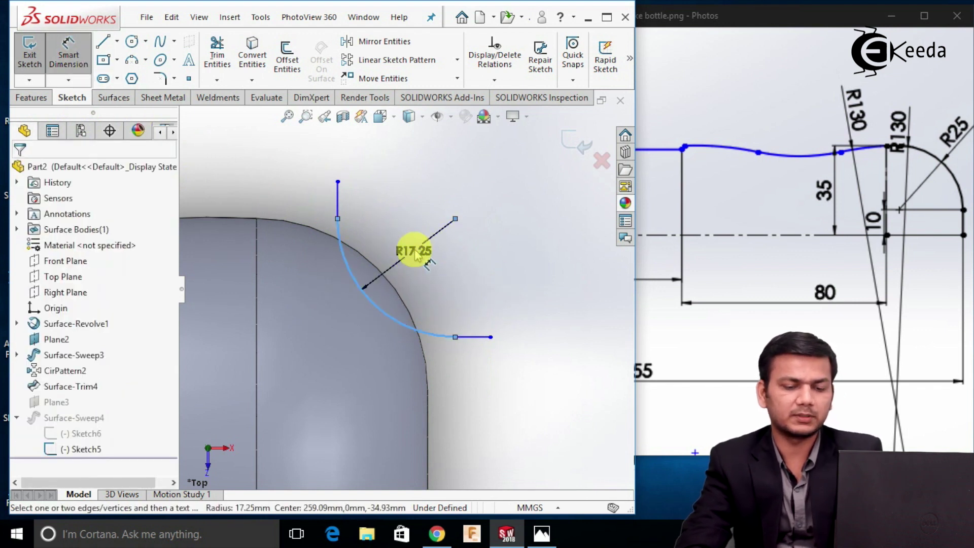
click(419, 253)
text(15)
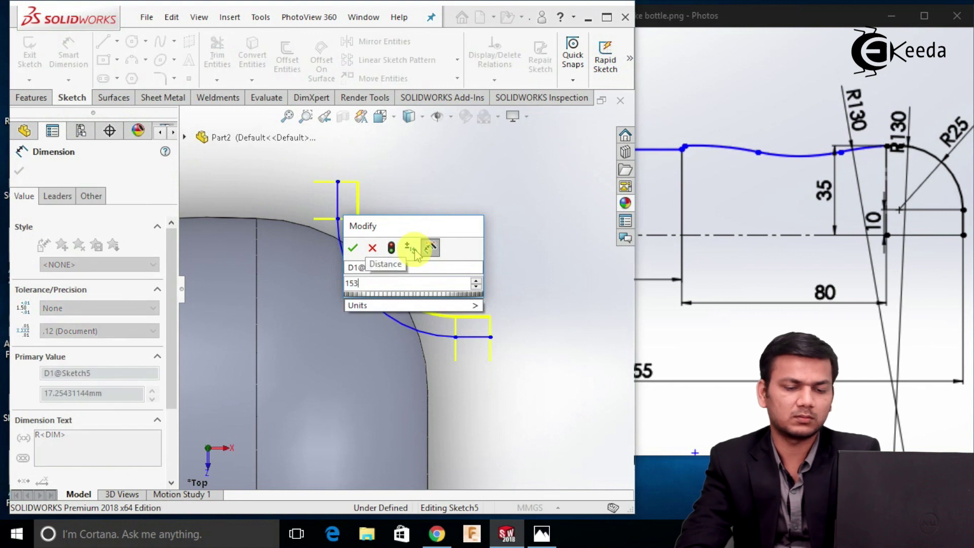
key(Return)
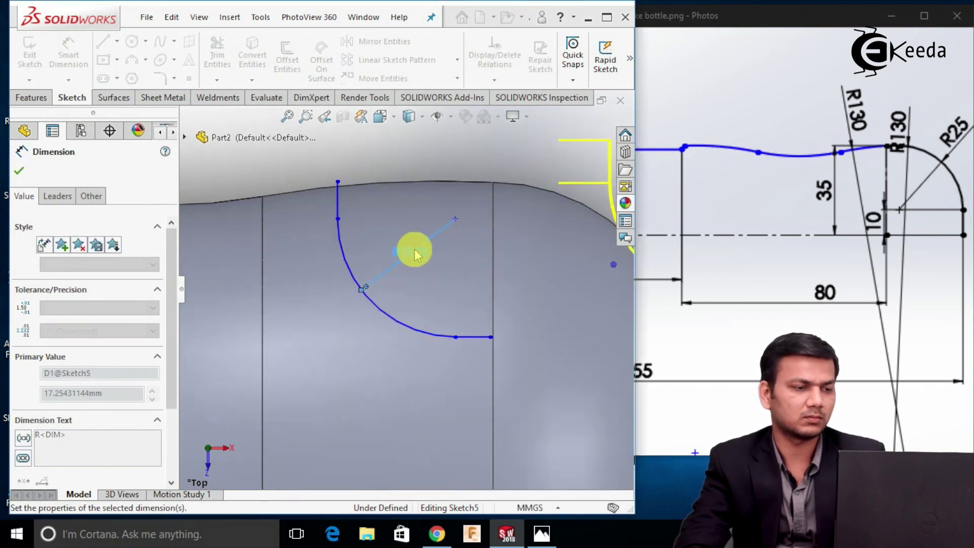
key(Escape)
key(Escape)
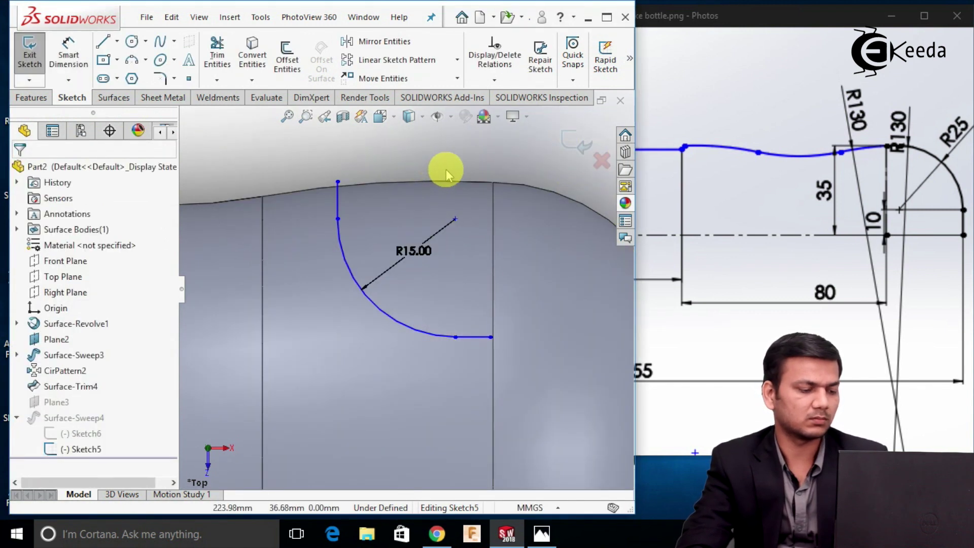
key(f)
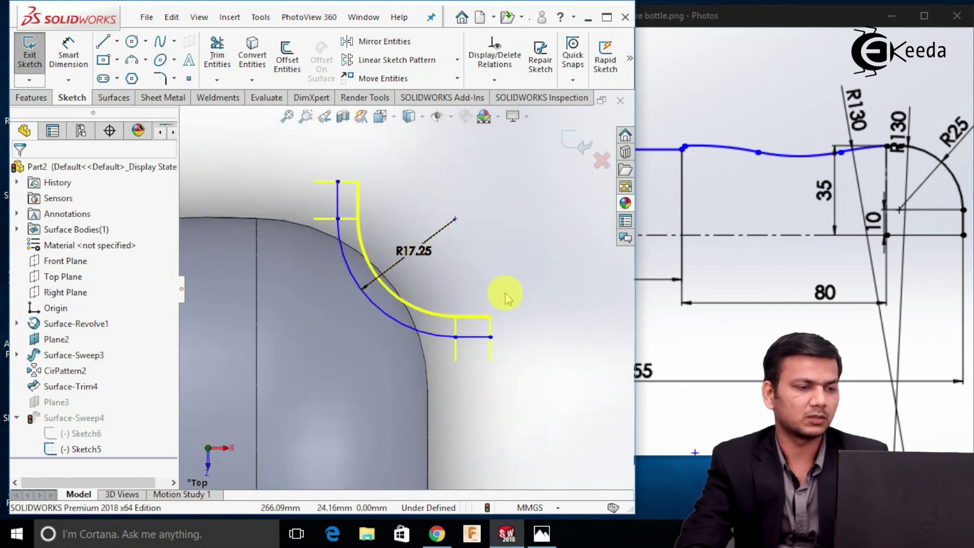
click(399, 269)
key(Delete)
Raise the path arc's lower endpoint so the arc only grazes the base corner, with a radius of about 17.6 mm.
scroll(435, 302, down, 1)
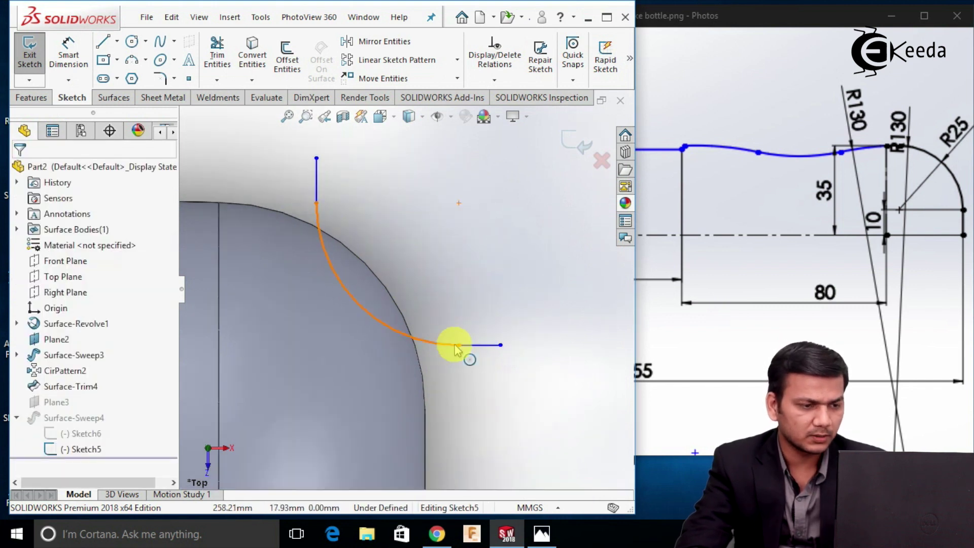
click(458, 345)
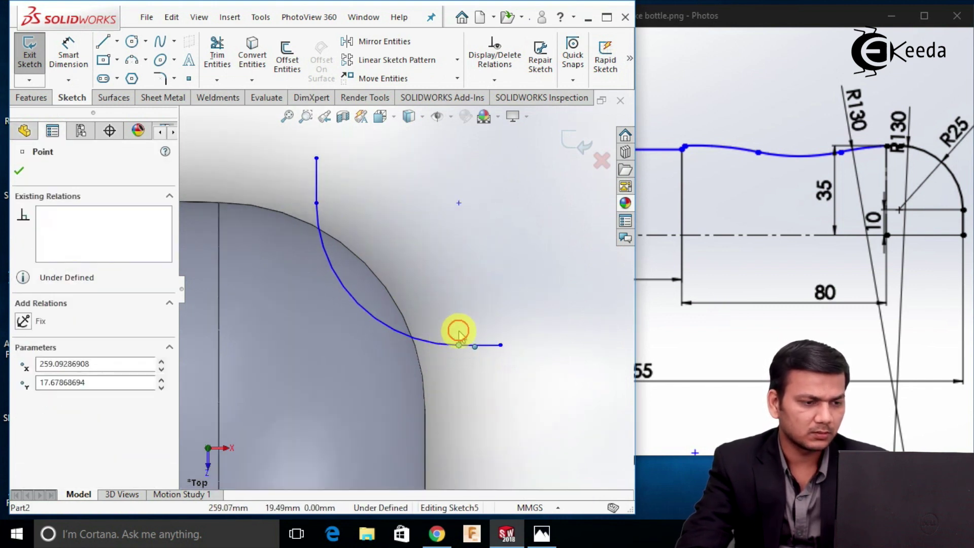
click(454, 372)
drag(459, 345, 459, 344)
click(458, 359)
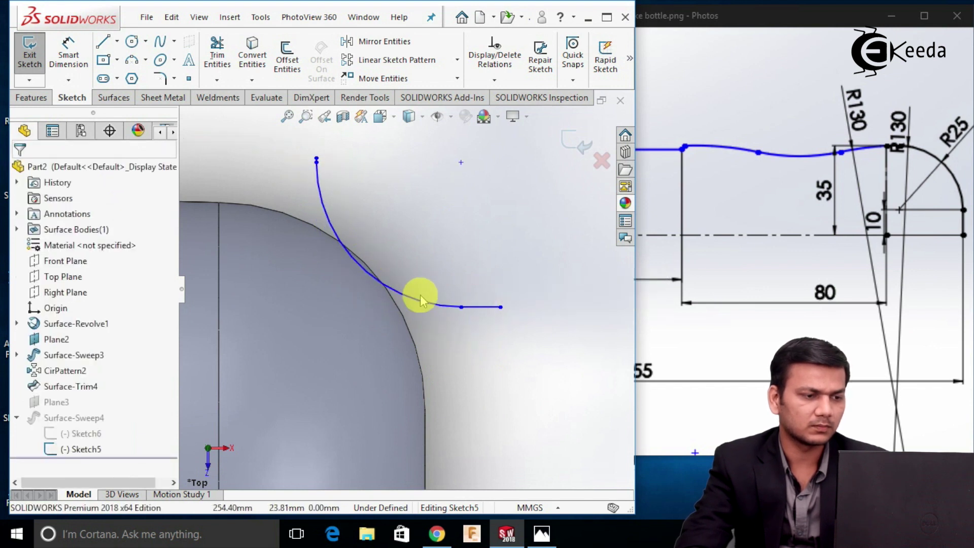
Try moving the whole path arc deeper into the bottle's base corner, and undo the moves.
drag(415, 299, 371, 278)
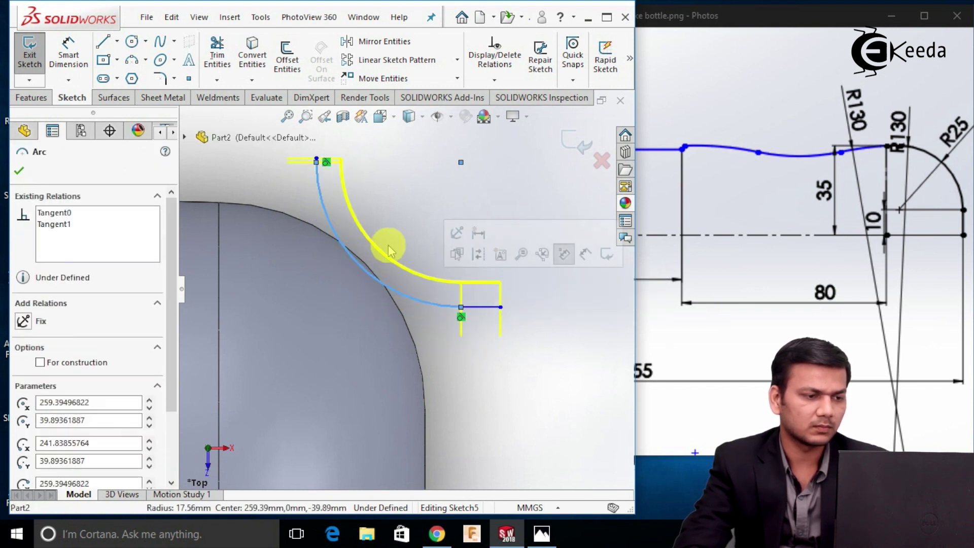
click(376, 252)
click(365, 267)
drag(360, 277, 397, 252)
click(428, 259)
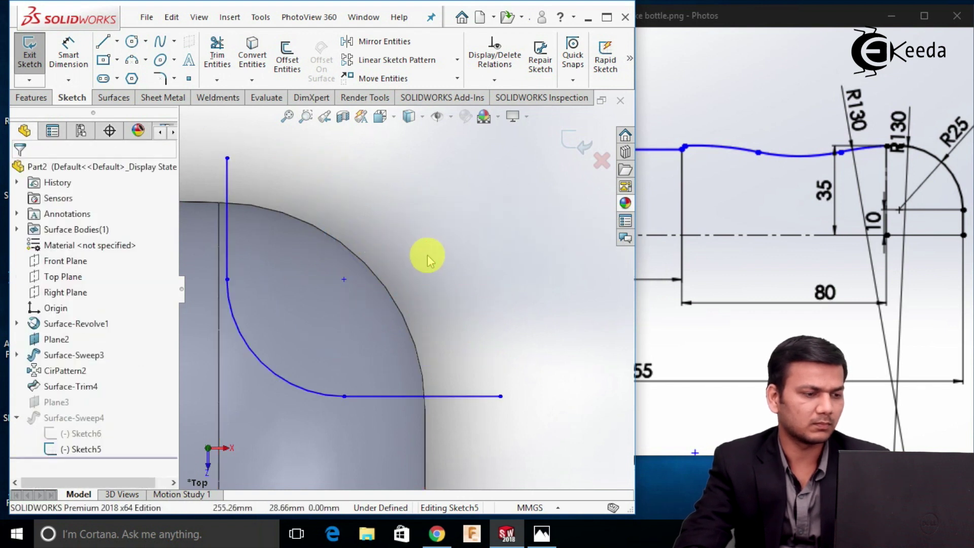
drag(264, 361, 369, 294)
click(450, 233)
key(ctrl+z)
key(ctrl+z)
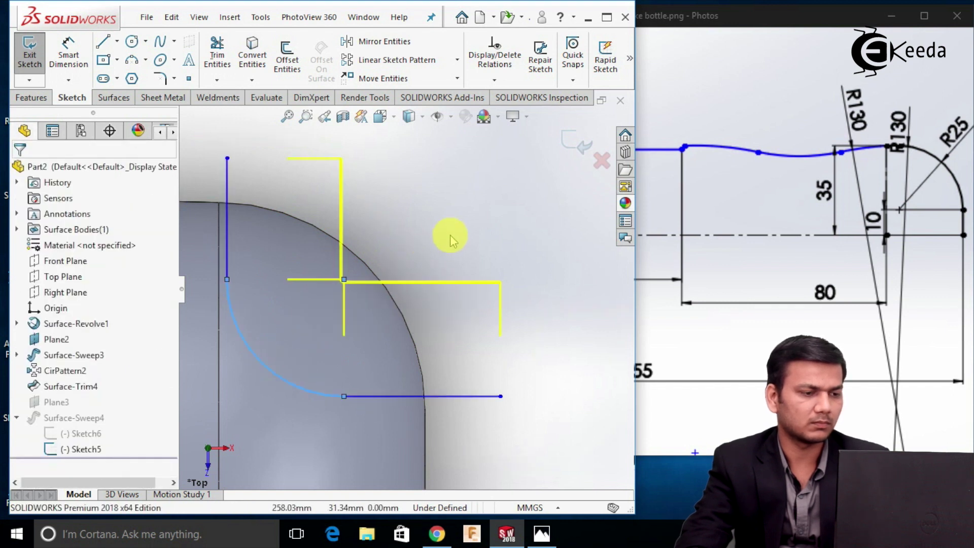
click(447, 235)
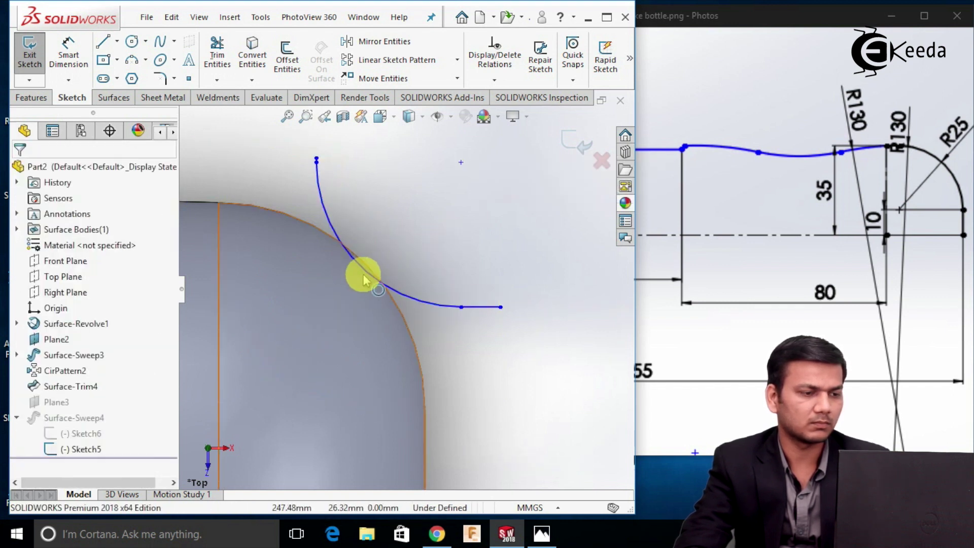
Reshape the path arc into a larger, shallower curve that cuts across the bottle's rounded base corner.
click(362, 283)
drag(361, 286, 374, 278)
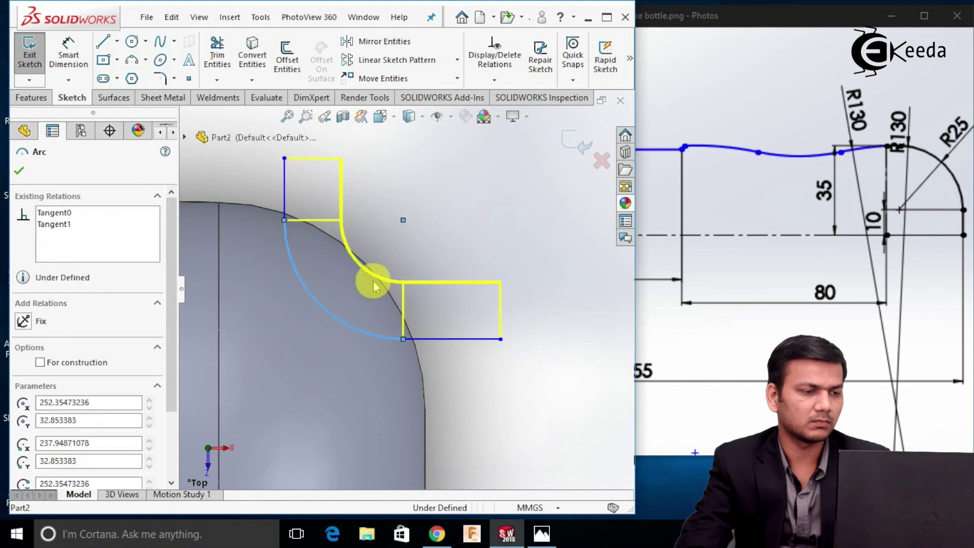
click(441, 256)
drag(338, 315, 374, 294)
click(430, 228)
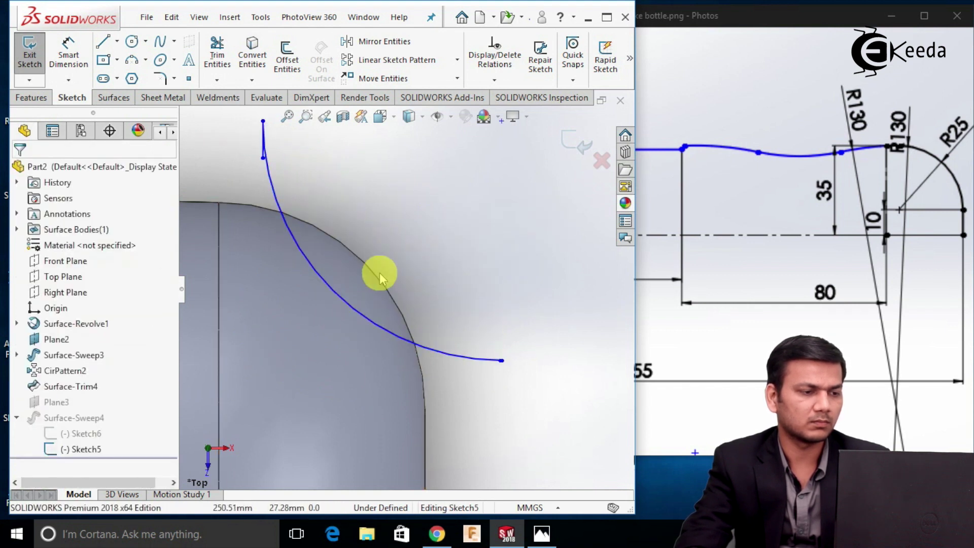
click(348, 309)
click(404, 208)
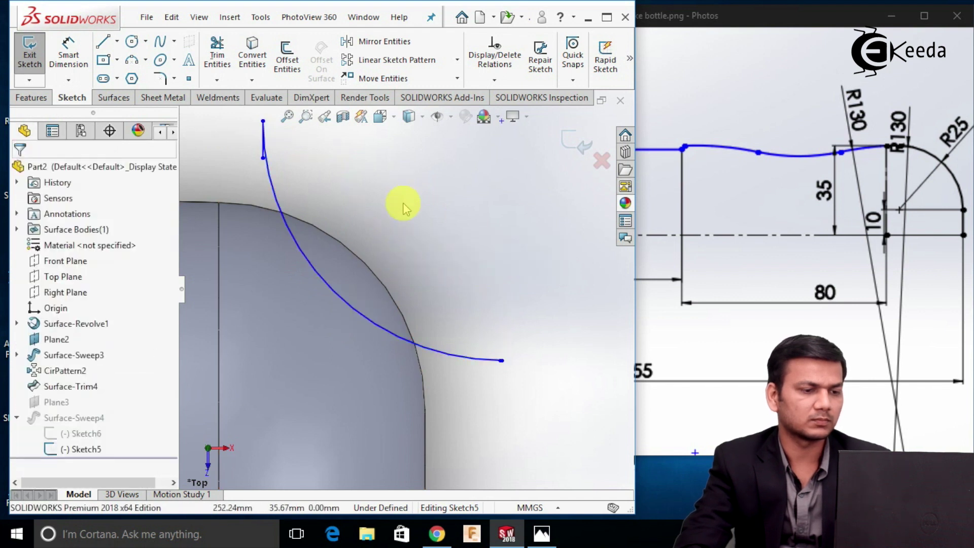
Try moving the free endpoint of the path's upper vertical line away from the bottle, and undo the move.
scroll(379, 225, up, 2)
scroll(316, 201, down, 2)
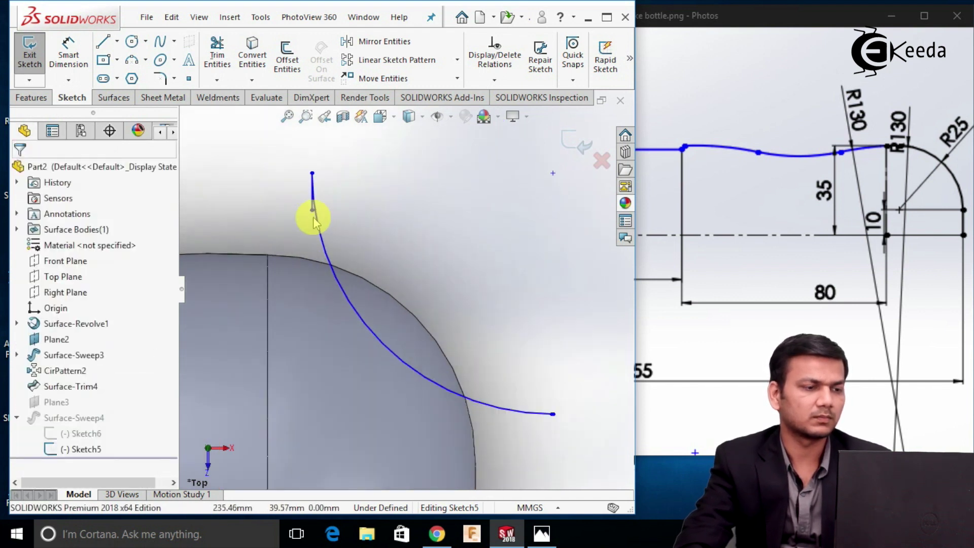
mouse_move(313, 211)
mouse_down()
mouse_move(311, 176)
mouse_move(298, 159)
mouse_up()
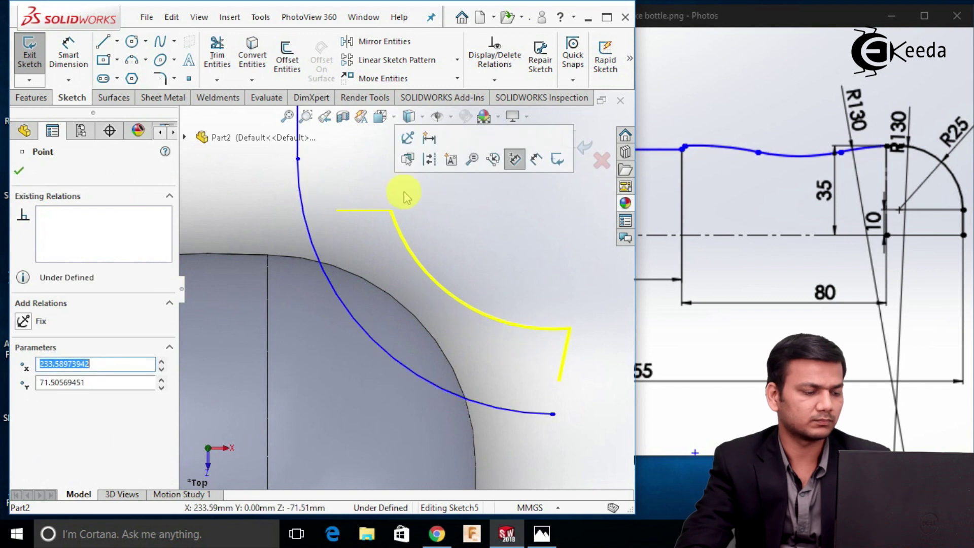
click(447, 219)
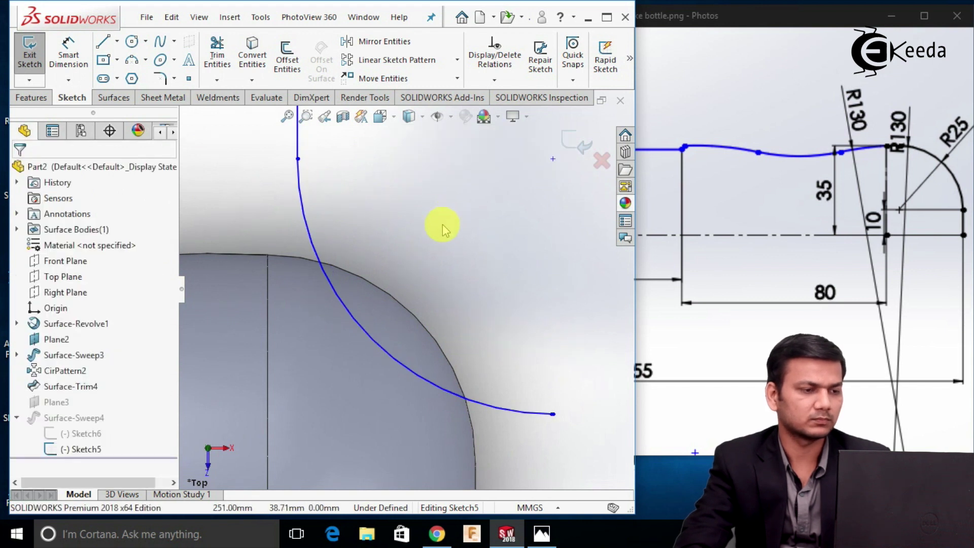
key(ctrl+z)
key(Escape)
Move the free endpoint of the path's upper vertical line outward so the line extends beyond the arc's end.
scroll(326, 196, down, 3)
scroll(323, 219, down, 3)
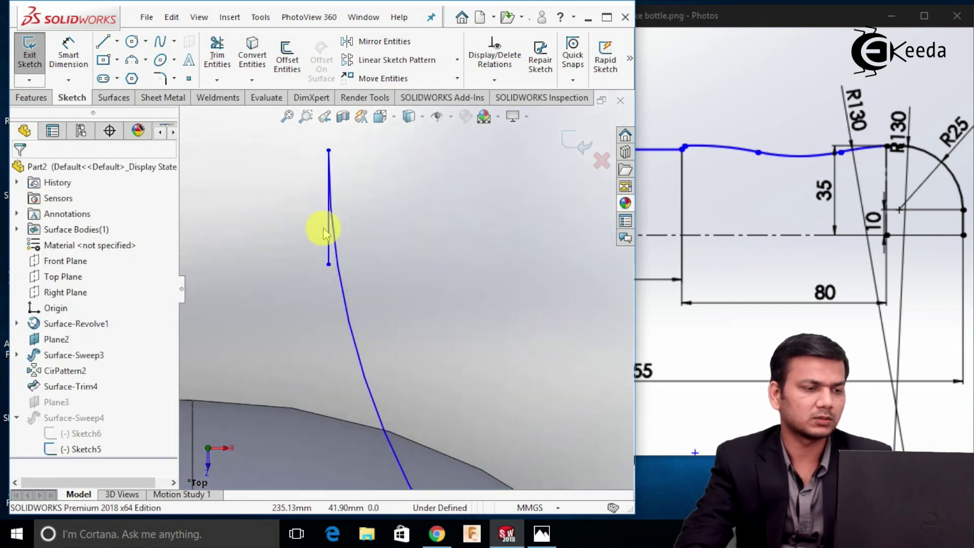
drag(328, 264, 299, 120)
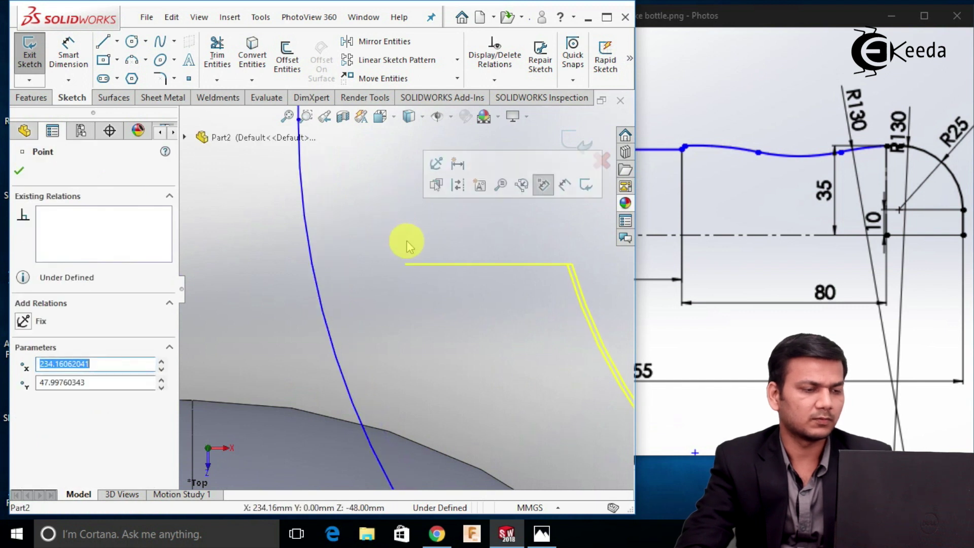
Undo the last move of the free endpoint of the path's upper vertical line.
scroll(410, 244, up, 2)
key(ctrl+z)
scroll(497, 276, up, 2)
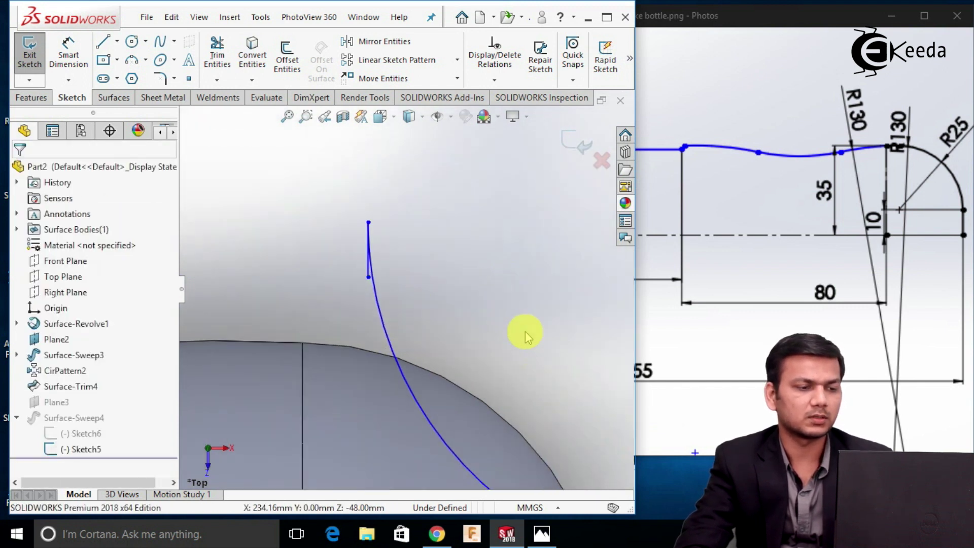
scroll(522, 325, up, 2)
scroll(409, 260, down, 5)
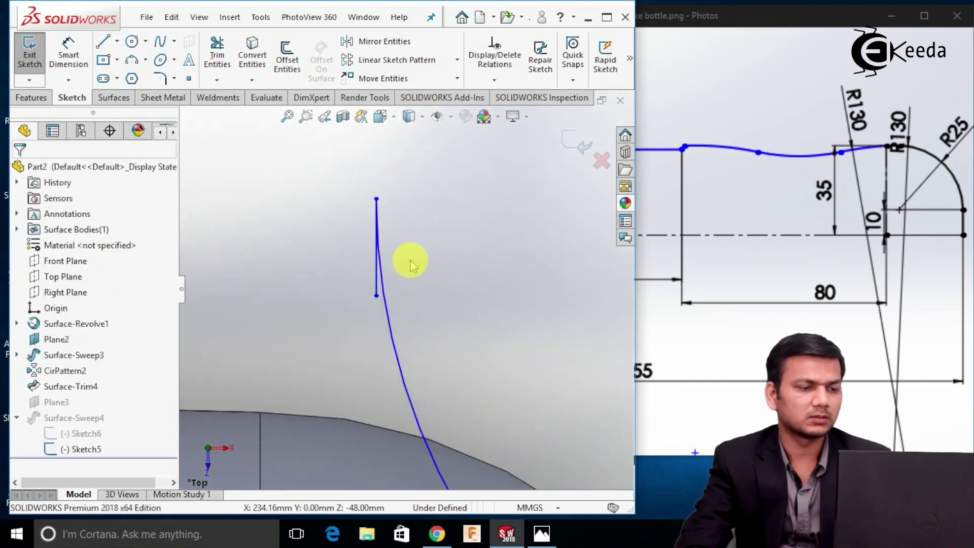
Try moving the free endpoint of the upper vertical line upward, and undo the path edits back to the smaller arc across the base corner.
drag(364, 316, 354, 276)
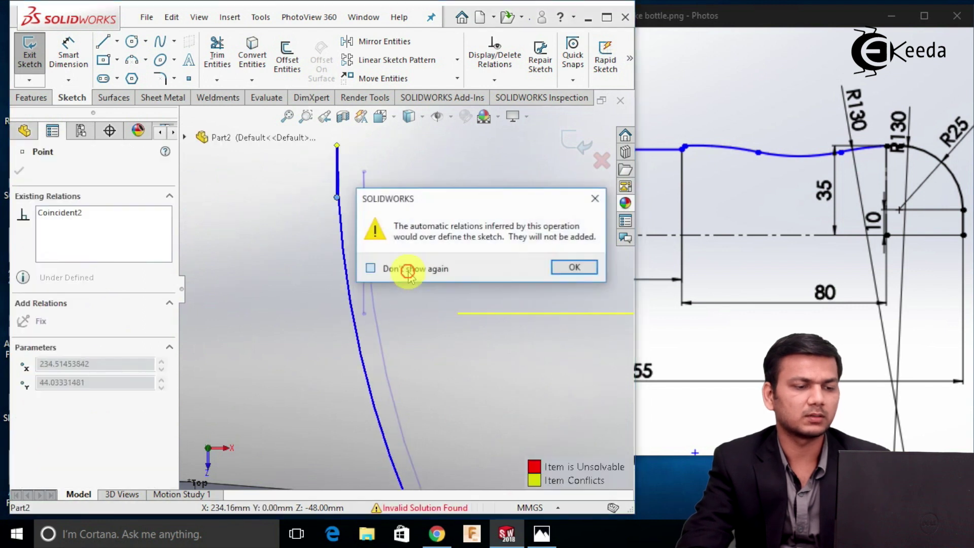
click(574, 267)
scroll(514, 324, up, 4)
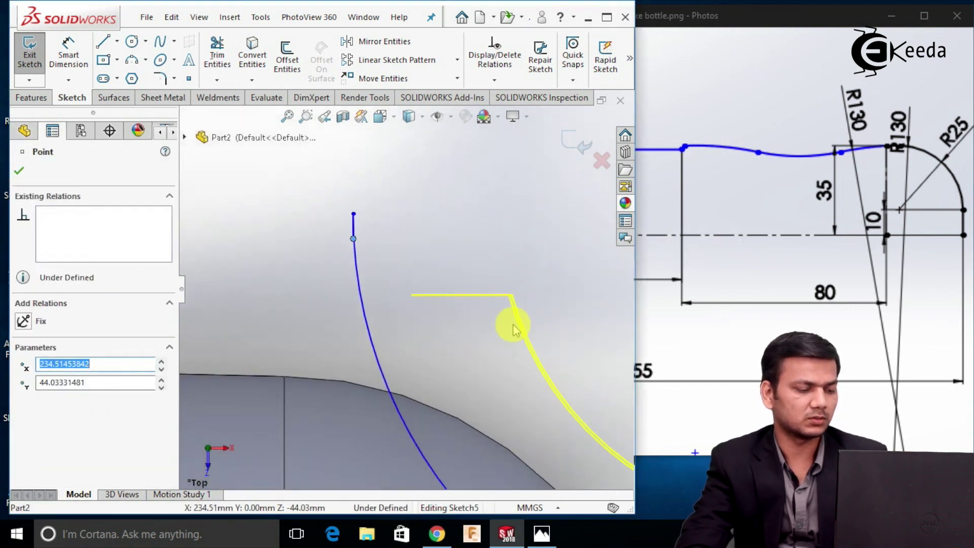
key(ctrl+z)
key(ctrl+z)
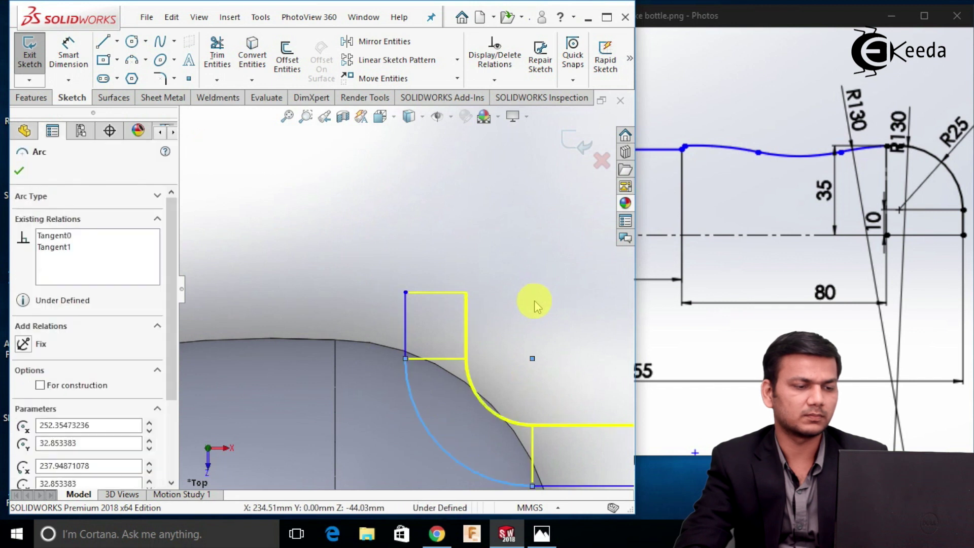
click(529, 292)
scroll(523, 323, up, 2)
scroll(507, 383, down, 1)
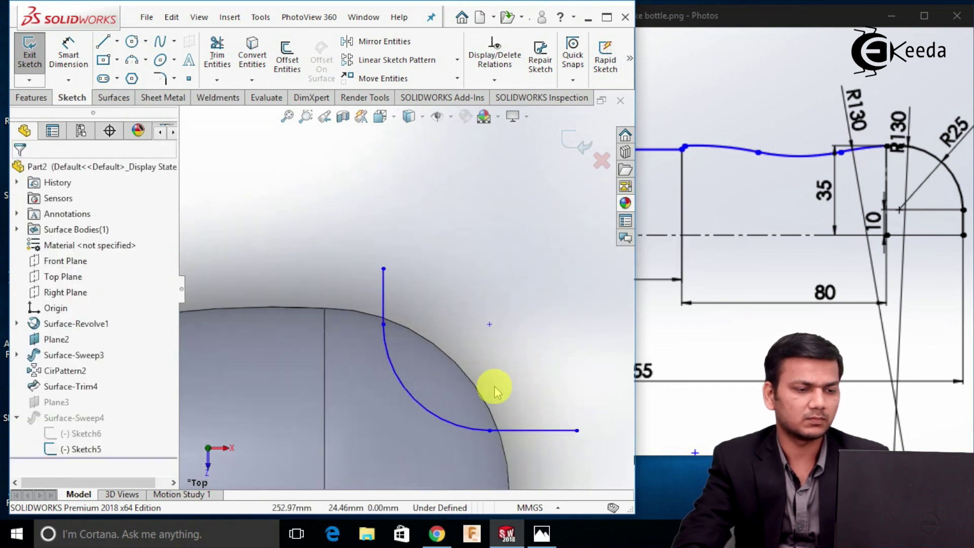
Try moving the path arc's centre point away from the bottle to enlarge the arc, and undo the move.
click(490, 324)
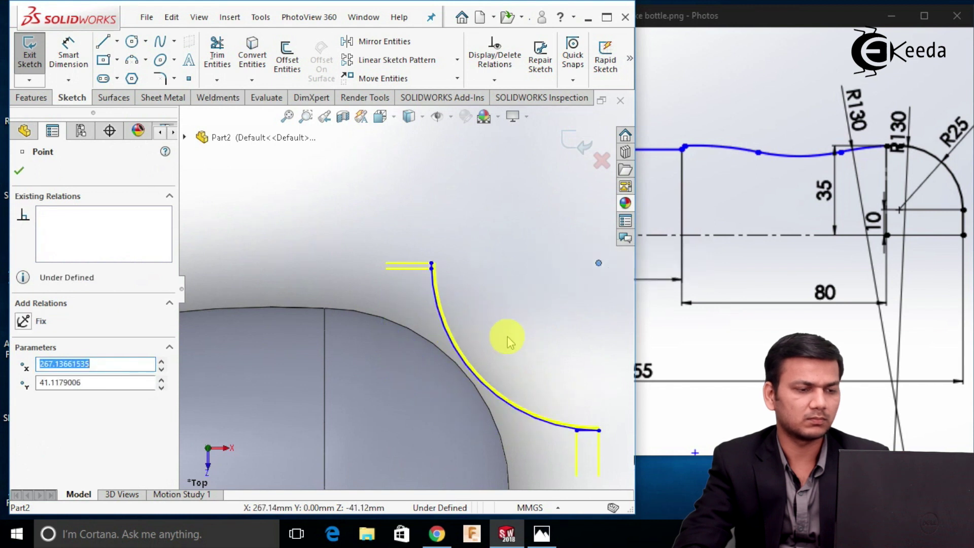
key(ctrl+z)
drag(490, 324, 496, 313)
click(507, 337)
click(491, 323)
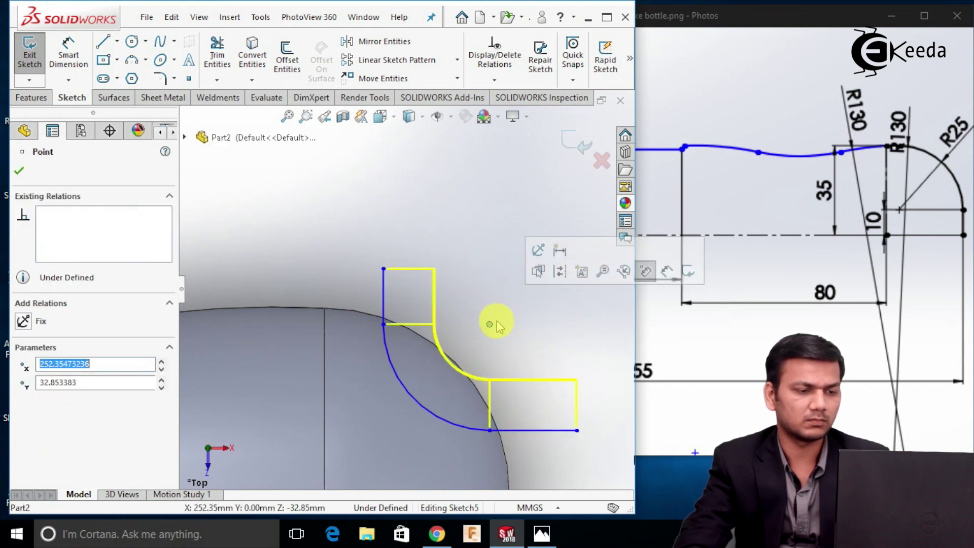
click(499, 342)
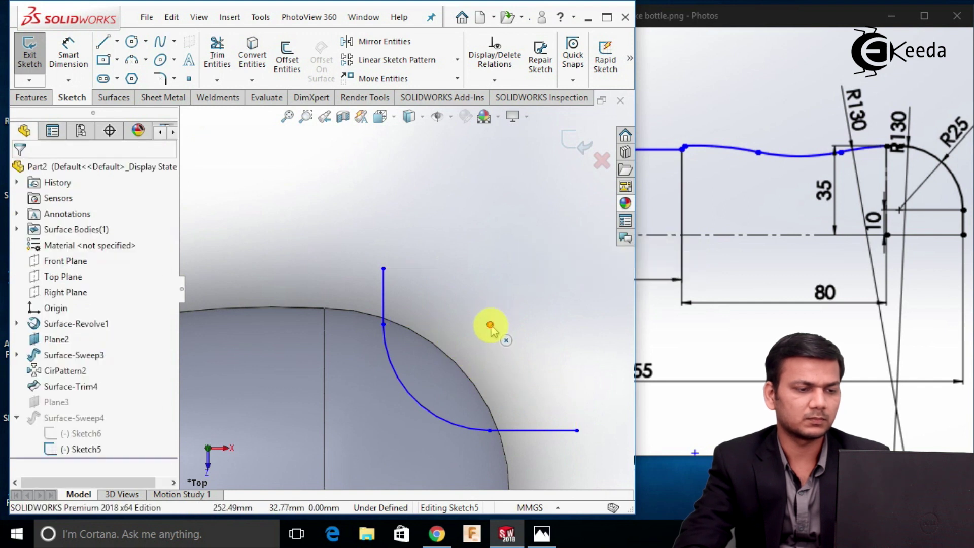
Move the path arc's centre point slightly outward to about X 255.4, Y 34.8, and try a farther position before undoing that second move.
click(490, 324)
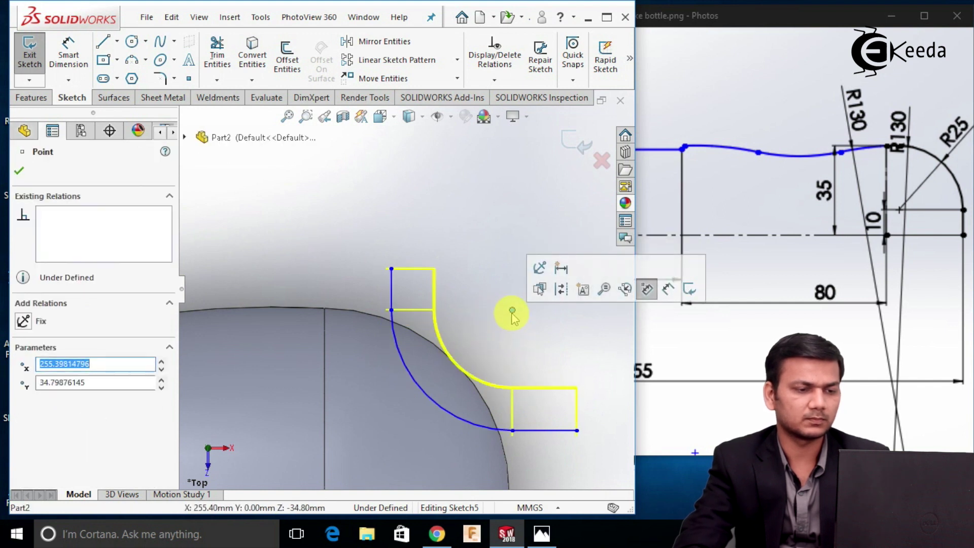
click(518, 318)
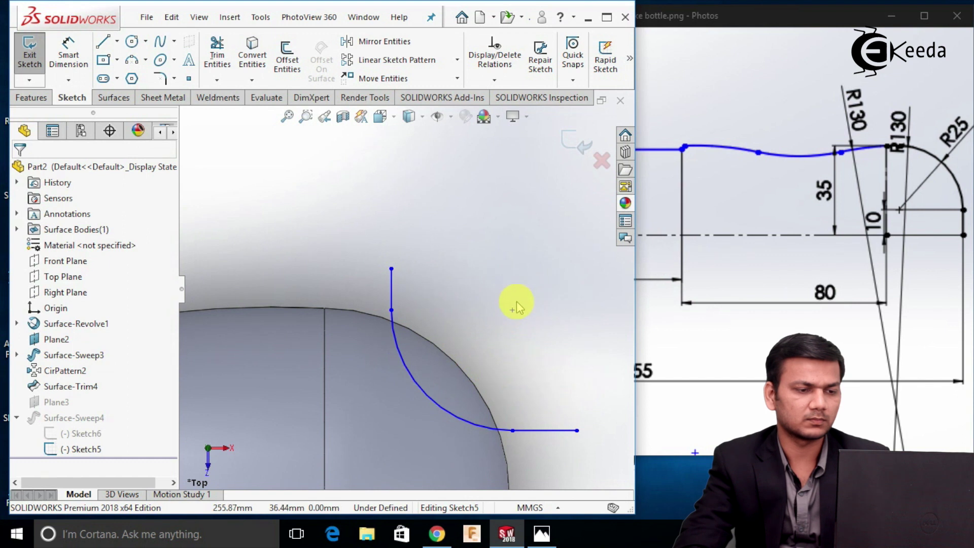
click(513, 310)
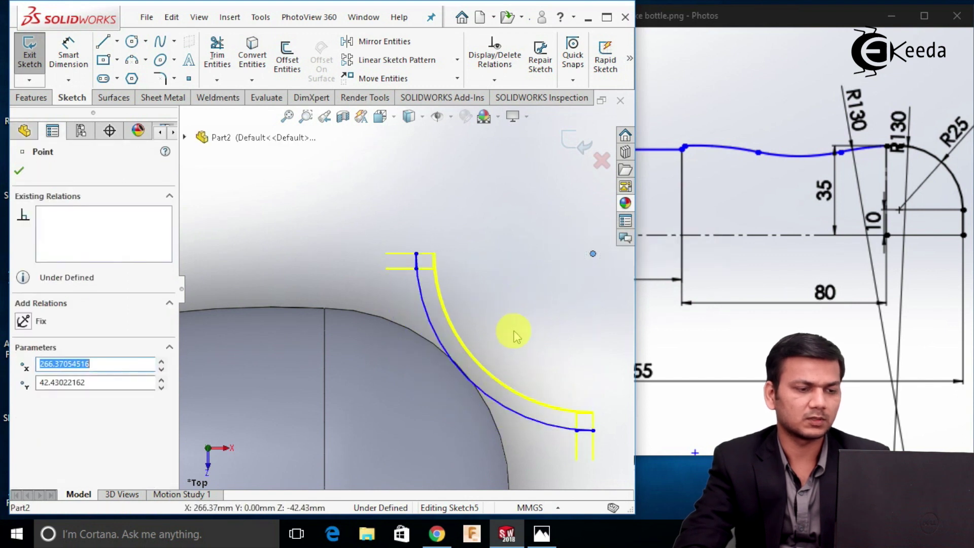
click(517, 335)
click(513, 307)
click(514, 301)
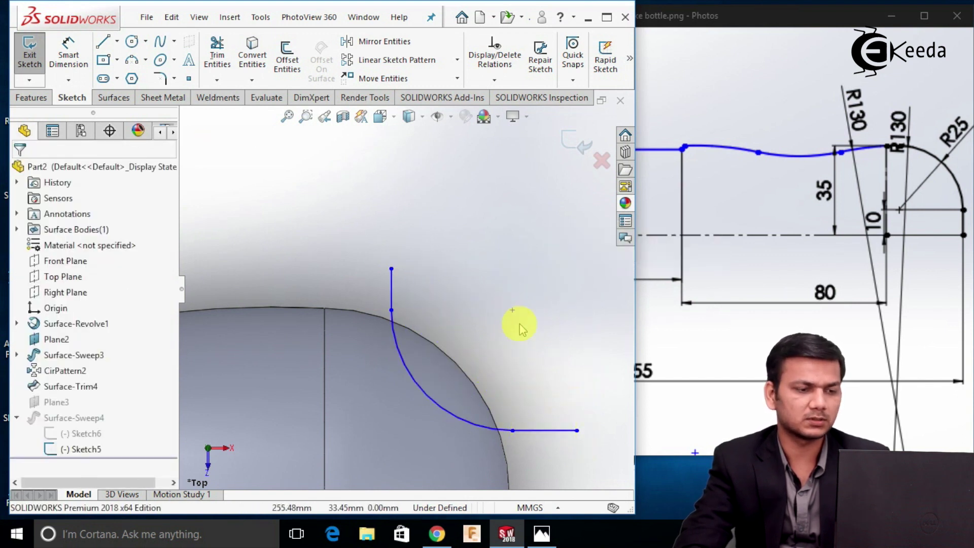
Move the path arc's centre point outward to about X 261.26, Y 38.64 so the arc cuts the bottle's base corner less deeply.
click(513, 310)
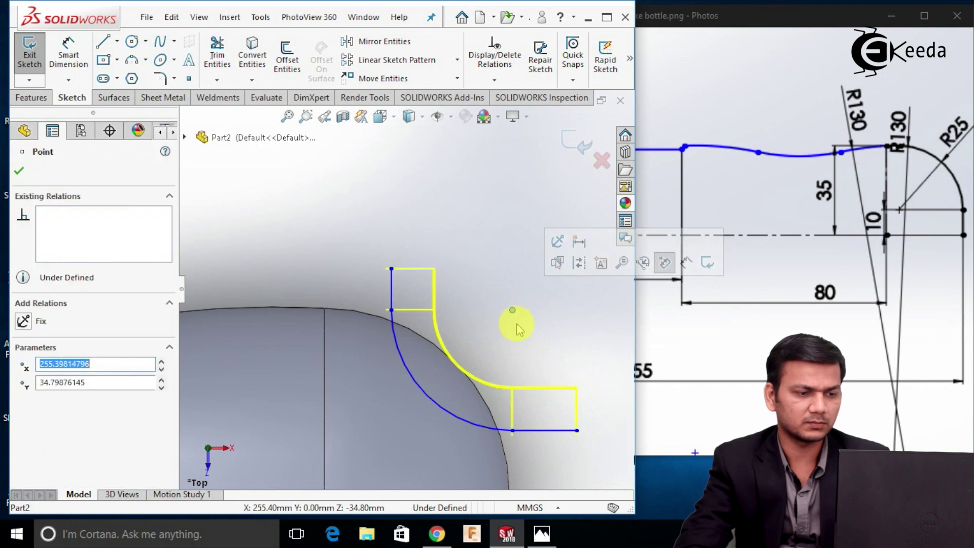
click(515, 329)
click(512, 310)
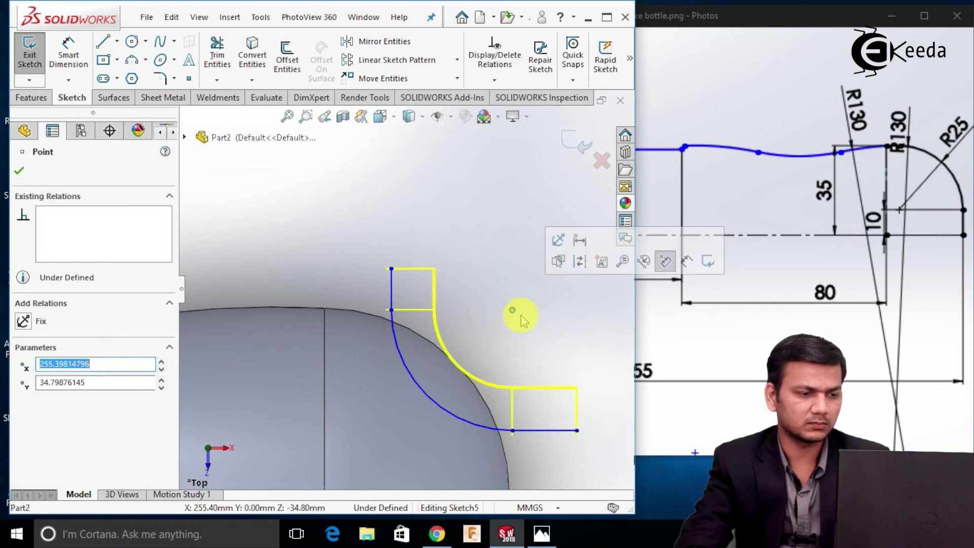
click(523, 339)
scroll(524, 350, up, 2)
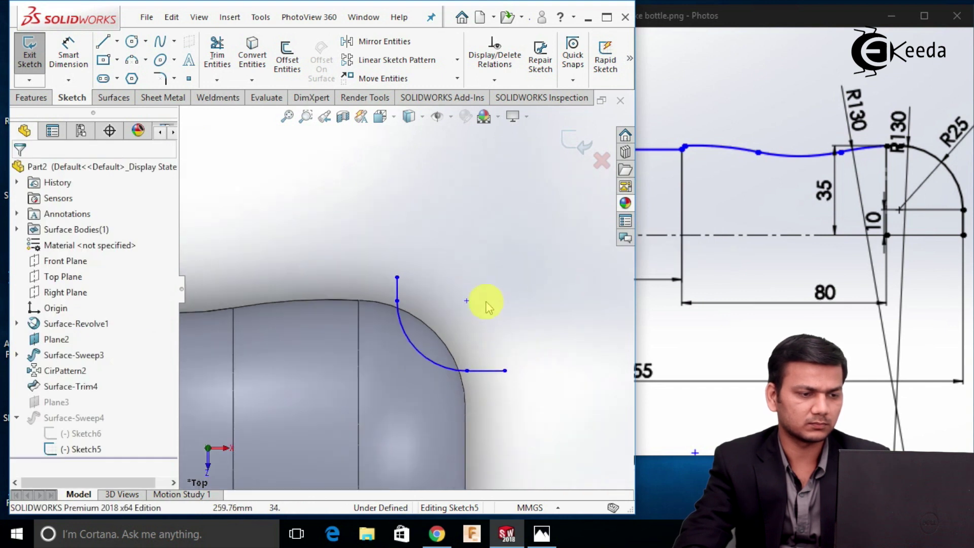
click(468, 301)
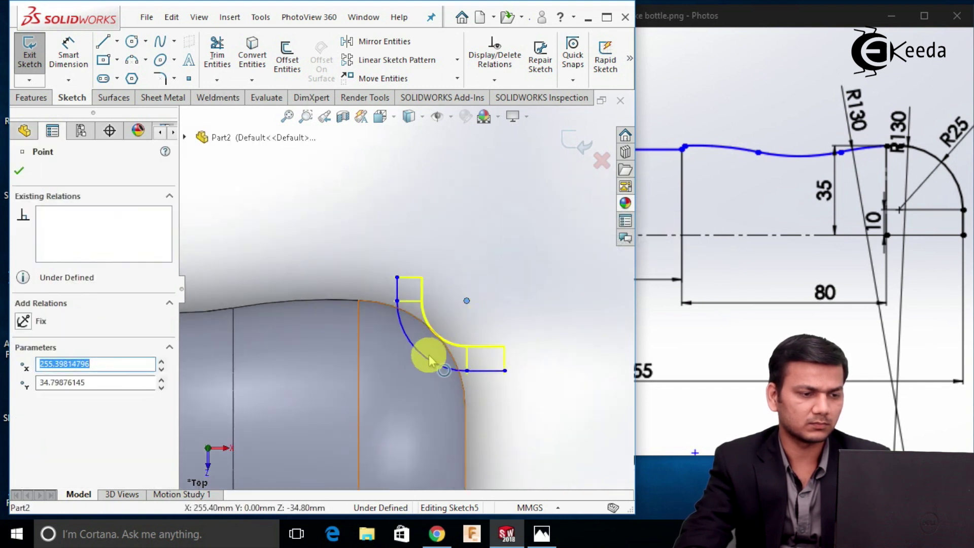
click(467, 300)
drag(469, 302, 475, 285)
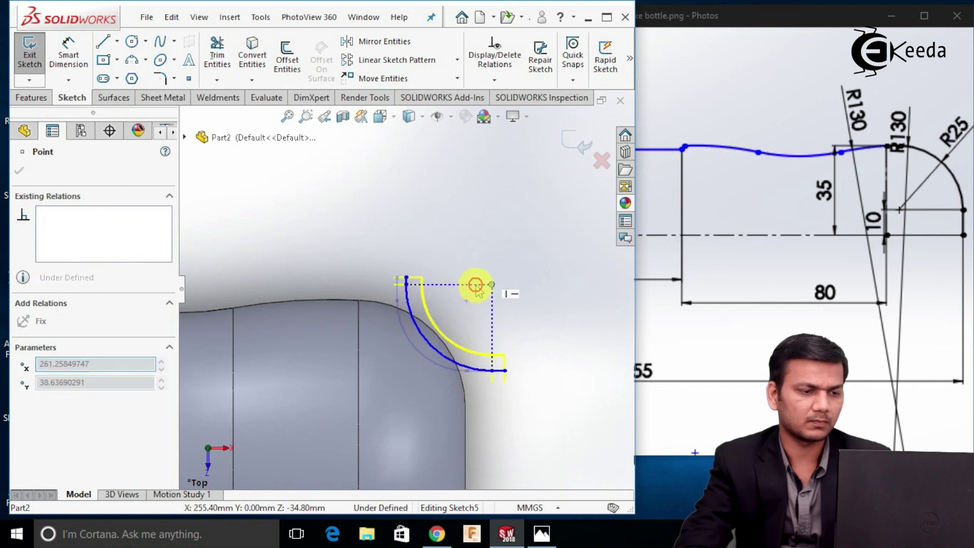
click(498, 319)
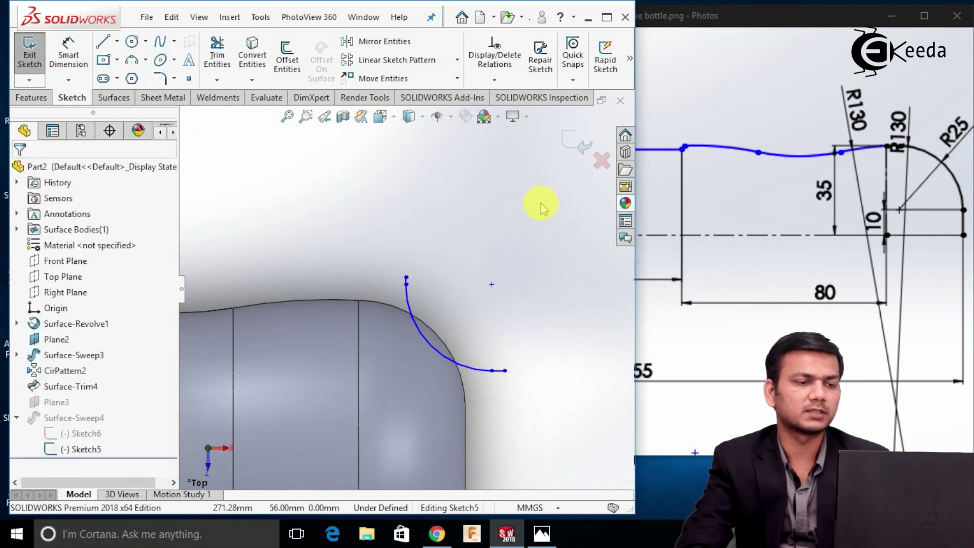
Exit the path sketch and rebuild the groove sweep across the bottle's base corner.
double_click(483, 208)
scroll(479, 226, up, 2)
mouse_move(483, 277)
middle_down()
mouse_move(466, 305)
mouse_move(482, 326)
mouse_move(474, 250)
mouse_move(485, 221)
middle_up()
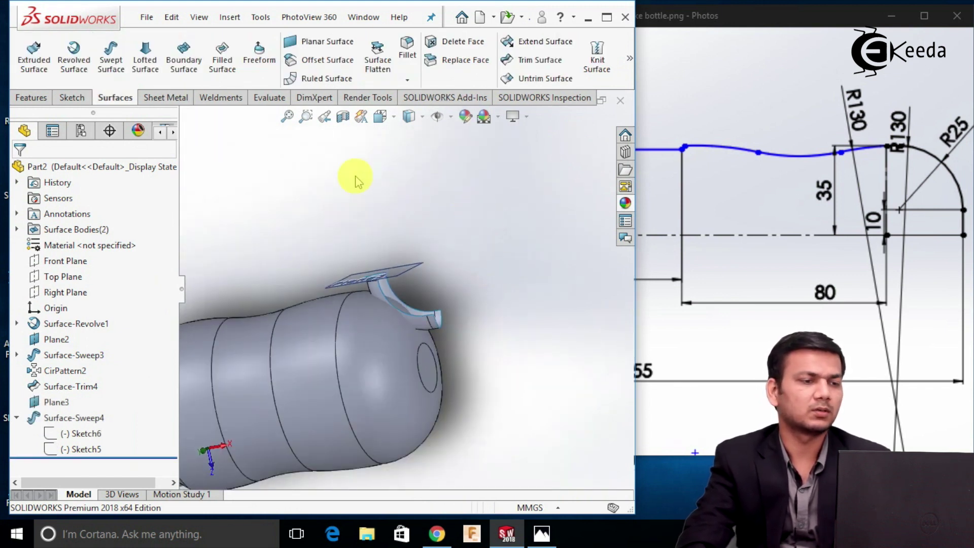
Start a circular pattern of bodies and choose the groove sweep surface as the body to pattern.
click(32, 97)
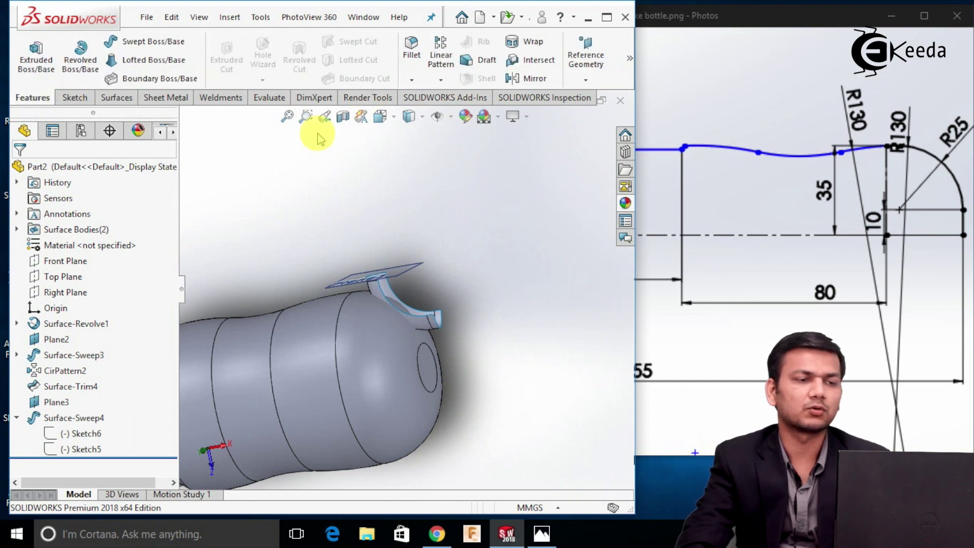
click(440, 80)
click(437, 115)
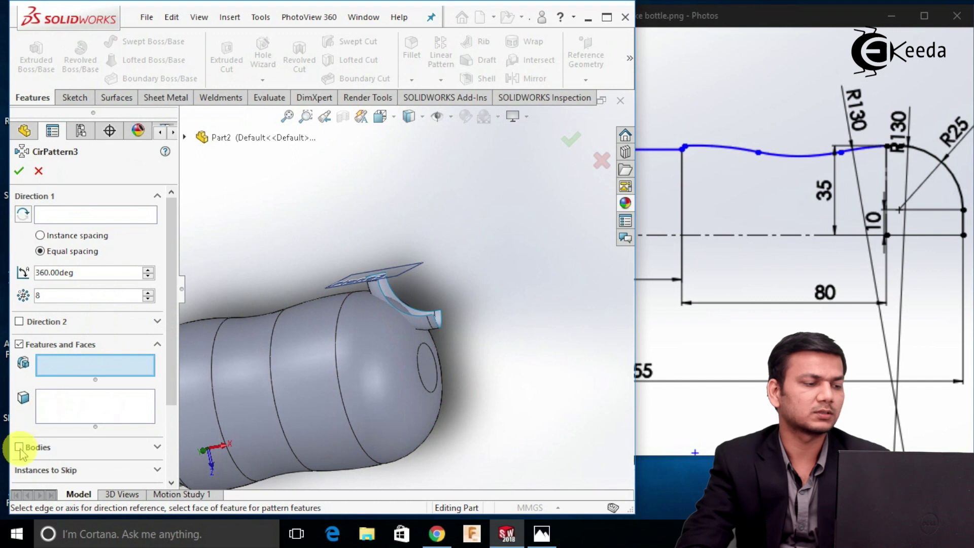
click(19, 447)
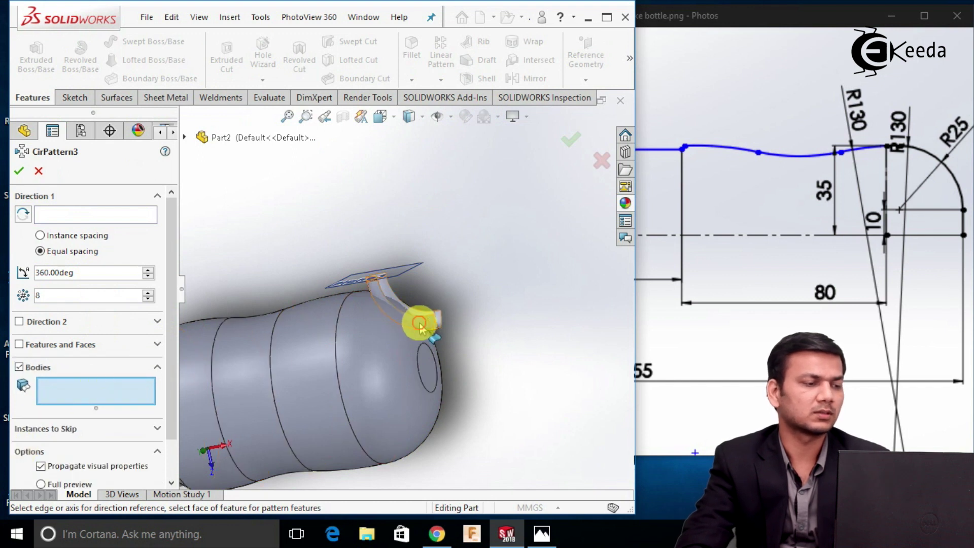
click(384, 320)
Pattern the groove surface around the bottle's circular edge near the base with 6 equally spaced instances over 360 degrees.
click(102, 218)
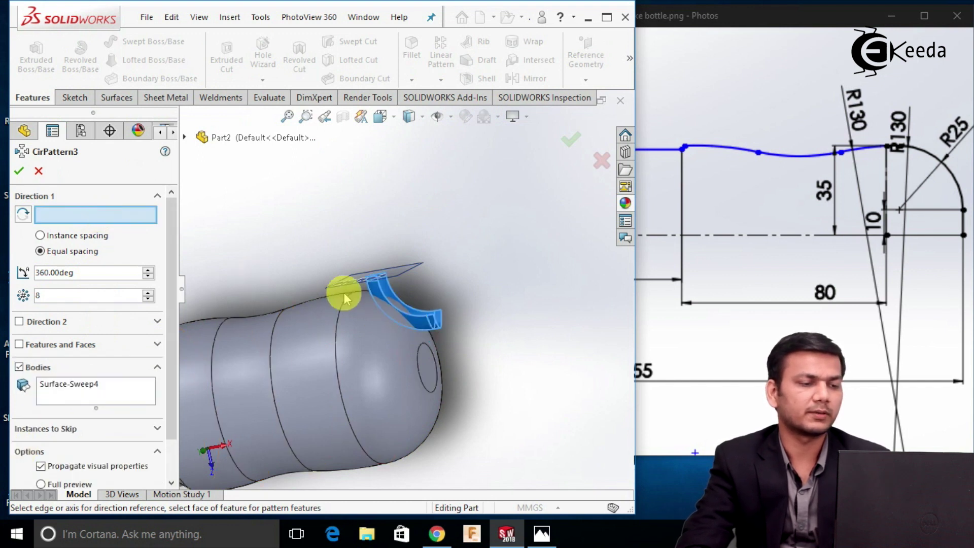
scroll(396, 293, up, 2)
scroll(408, 371, down, 2)
click(334, 319)
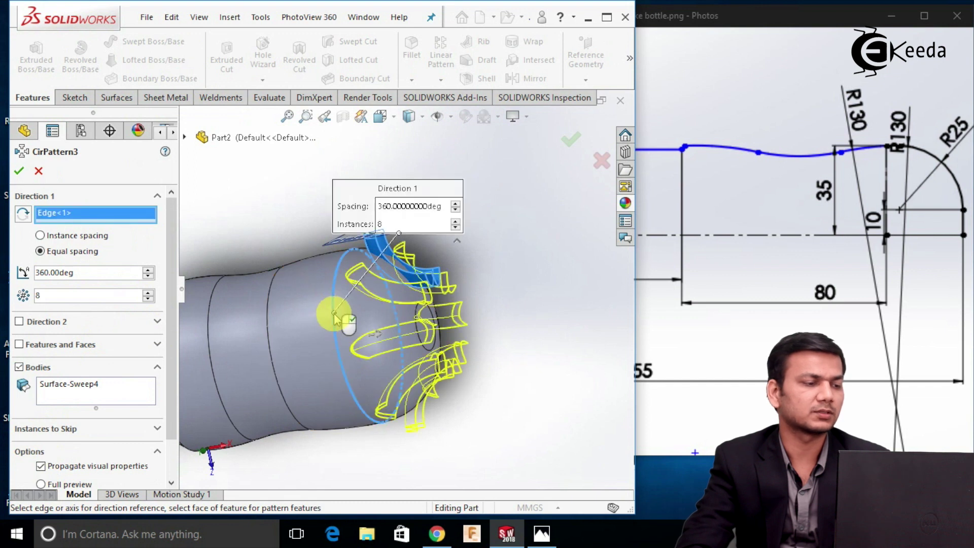
click(149, 299)
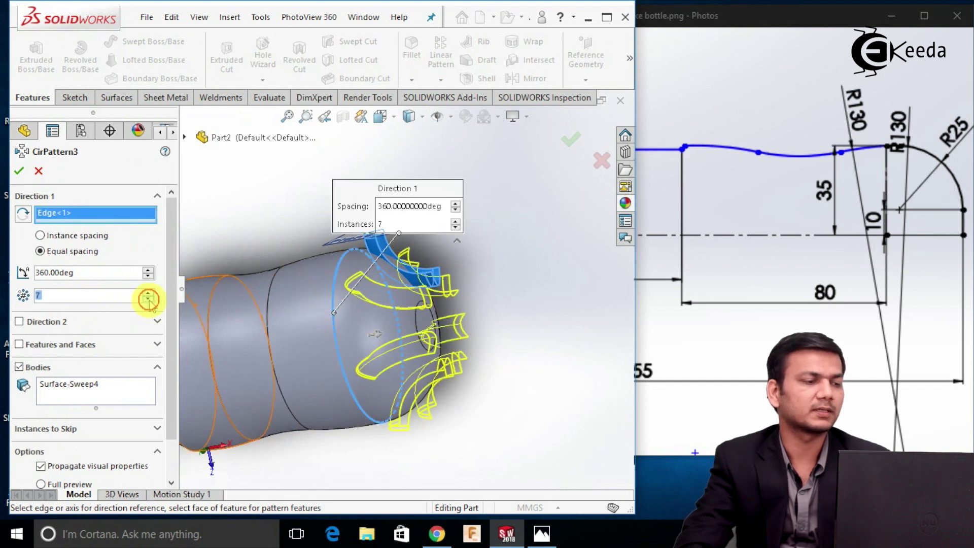
click(148, 299)
click(21, 172)
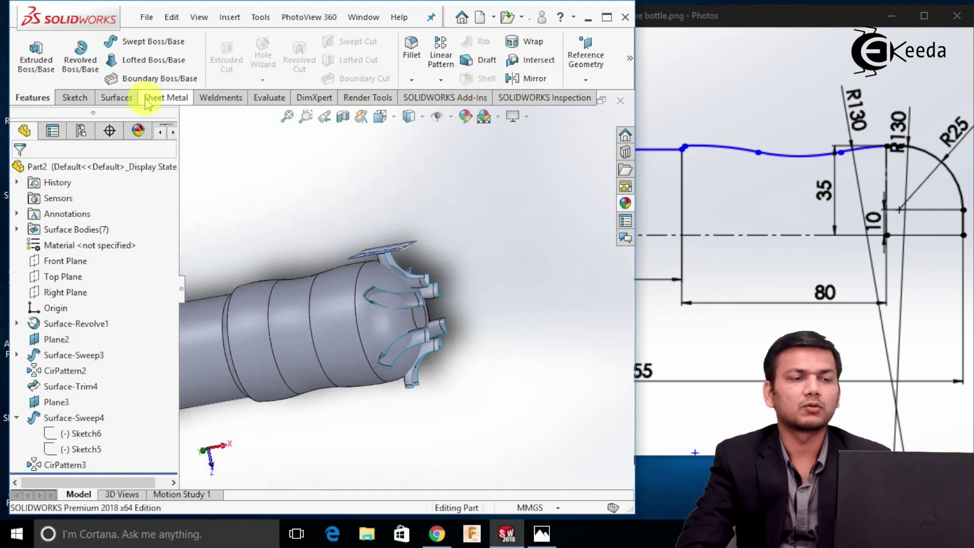
Start a mutual surface trim and select the bottle surface and all six groove surfaces as the trimming surfaces.
click(121, 97)
click(526, 66)
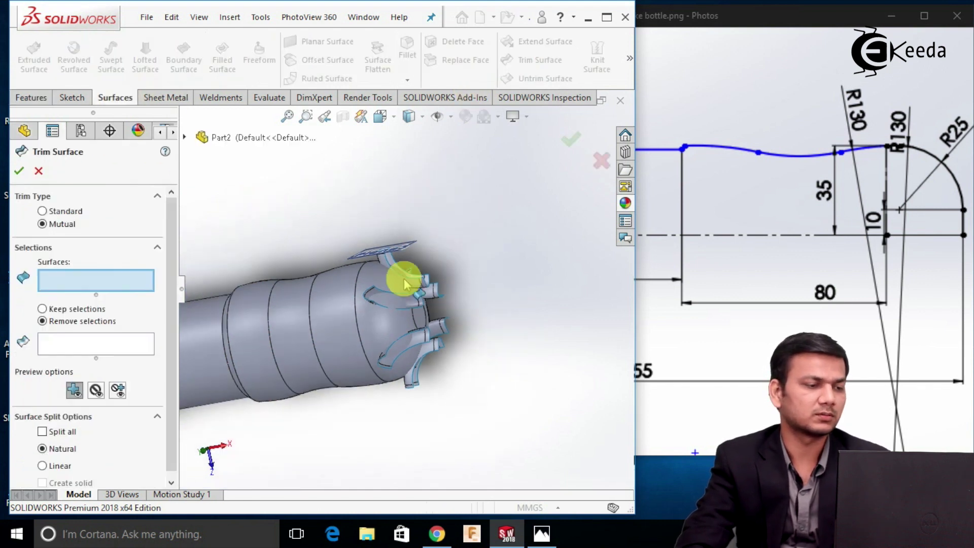
click(281, 315)
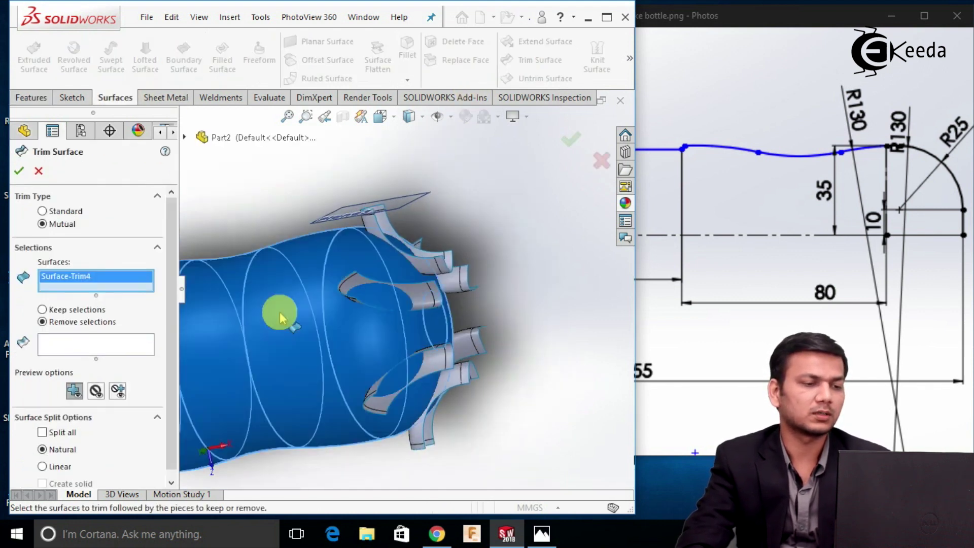
click(348, 284)
click(400, 249)
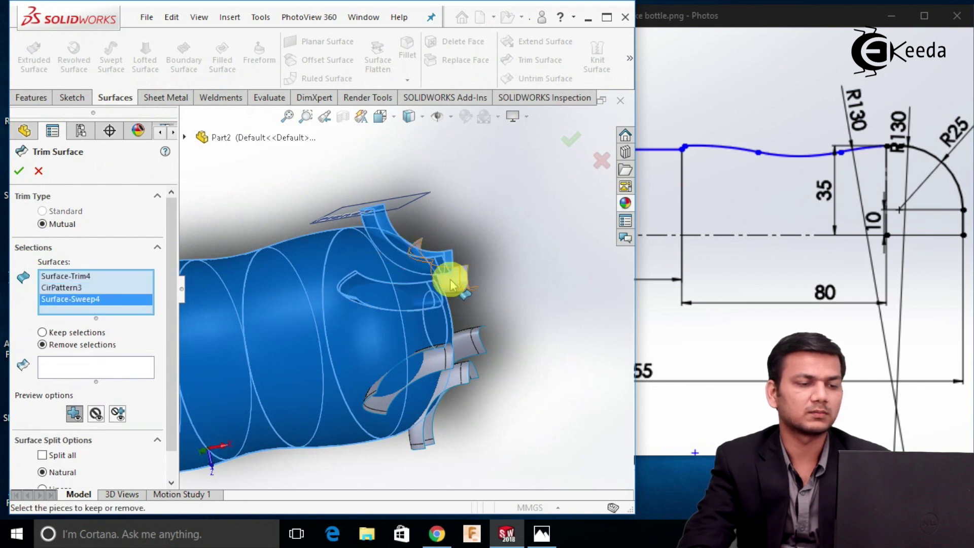
click(467, 308)
click(462, 373)
click(454, 372)
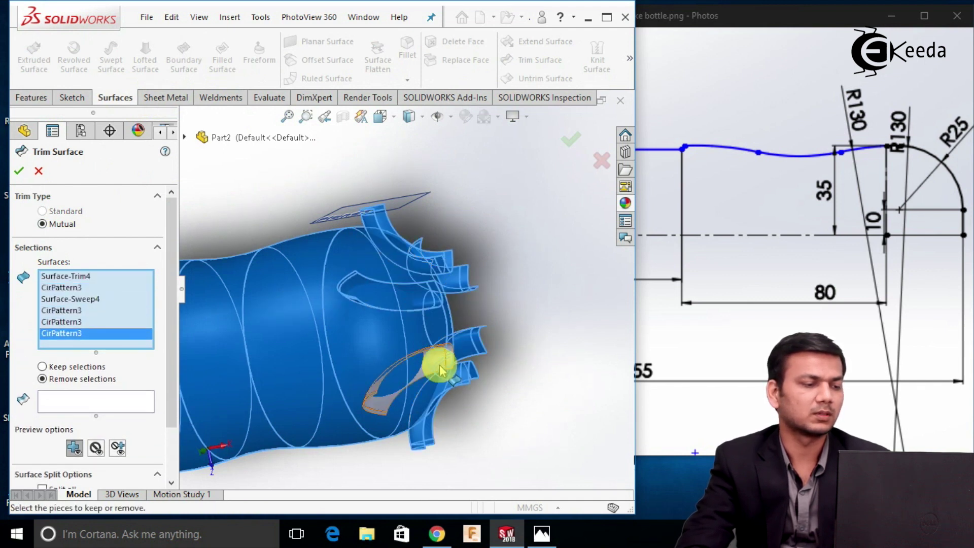
click(435, 360)
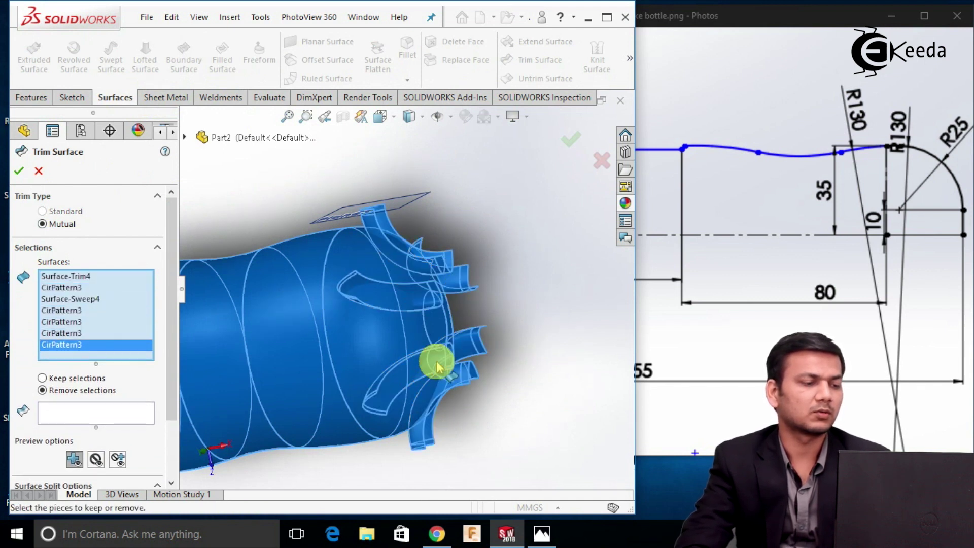
Mark for removal the bottle patches inside the first grooves and the groove portions projecting outside the bottle.
click(99, 414)
click(394, 300)
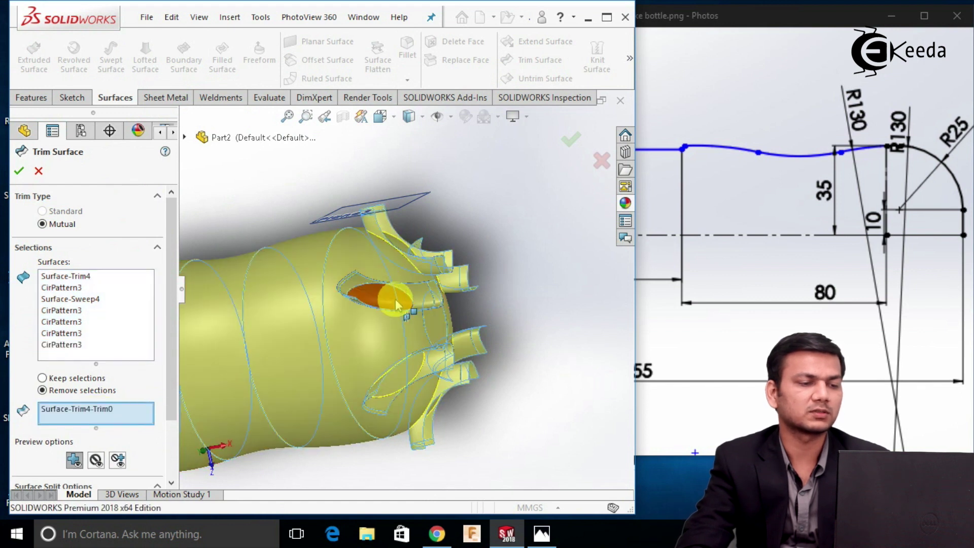
click(357, 280)
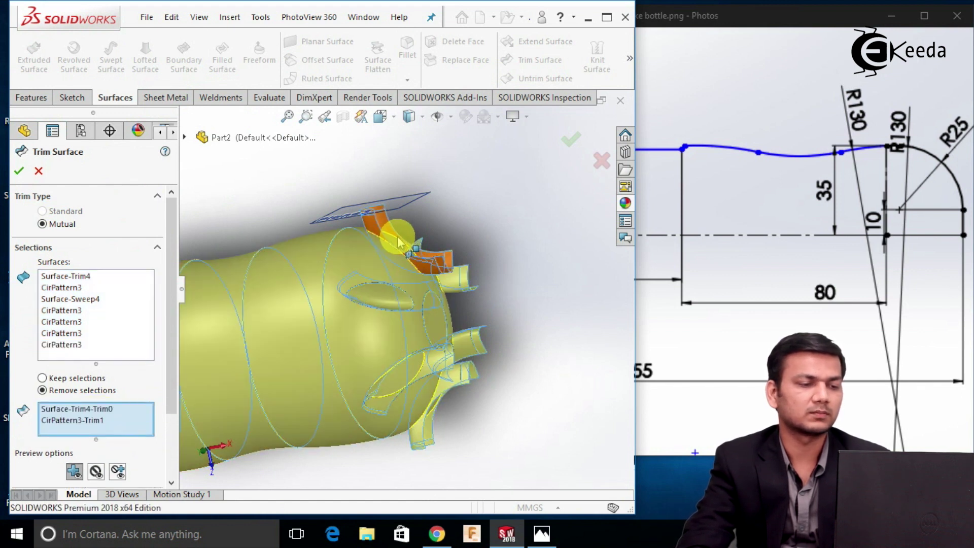
middle_drag(400, 243, 391, 289)
click(363, 267)
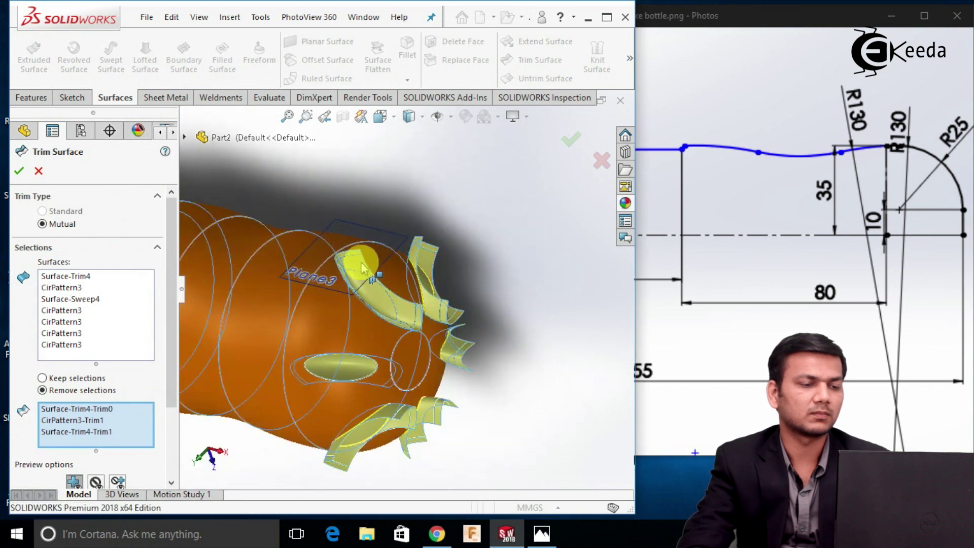
click(361, 263)
Mark the remaining groove patches and projecting groove portions around the base for removal and complete the mutual trim.
mouse_move(478, 270)
middle_down()
mouse_move(445, 303)
mouse_move(501, 289)
mouse_move(489, 279)
middle_up()
click(424, 296)
click(428, 255)
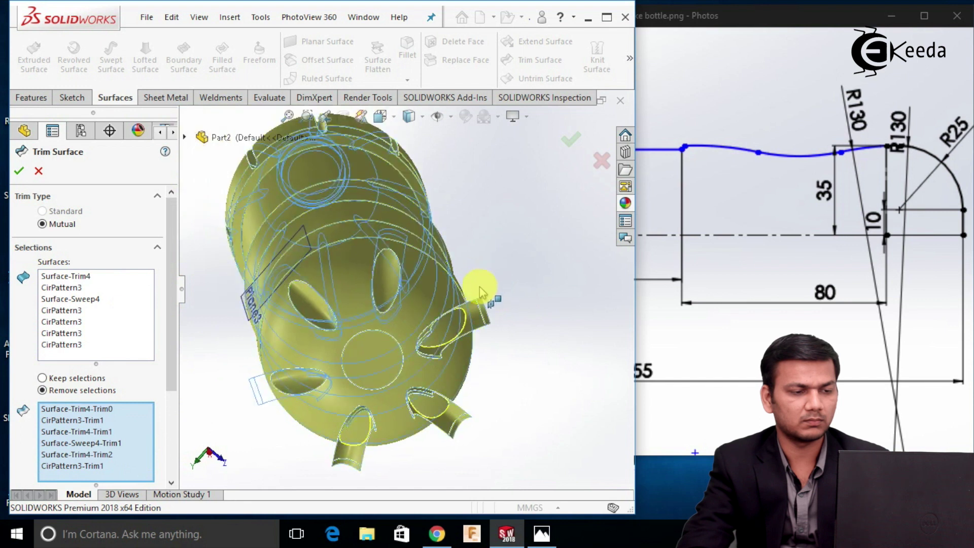
click(473, 319)
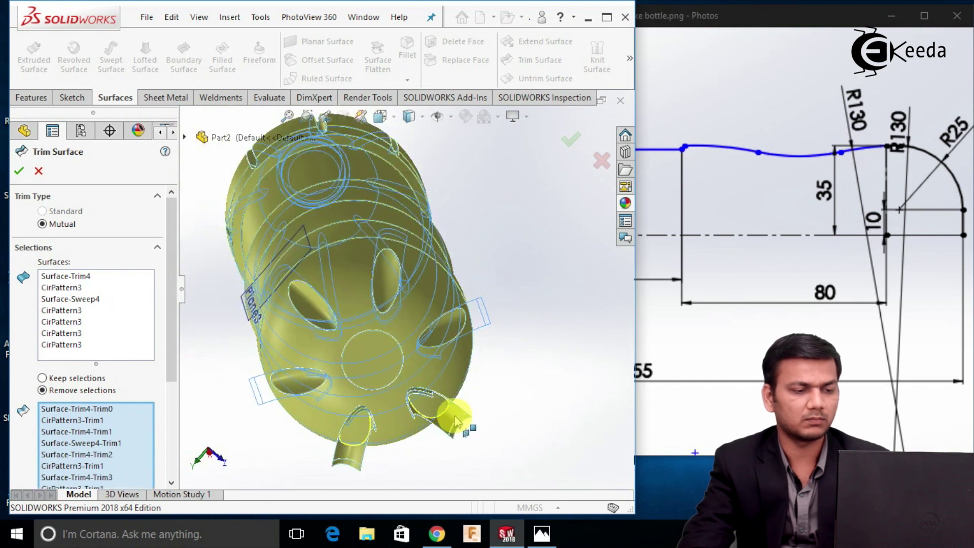
click(360, 463)
middle_drag(360, 463, 515, 308)
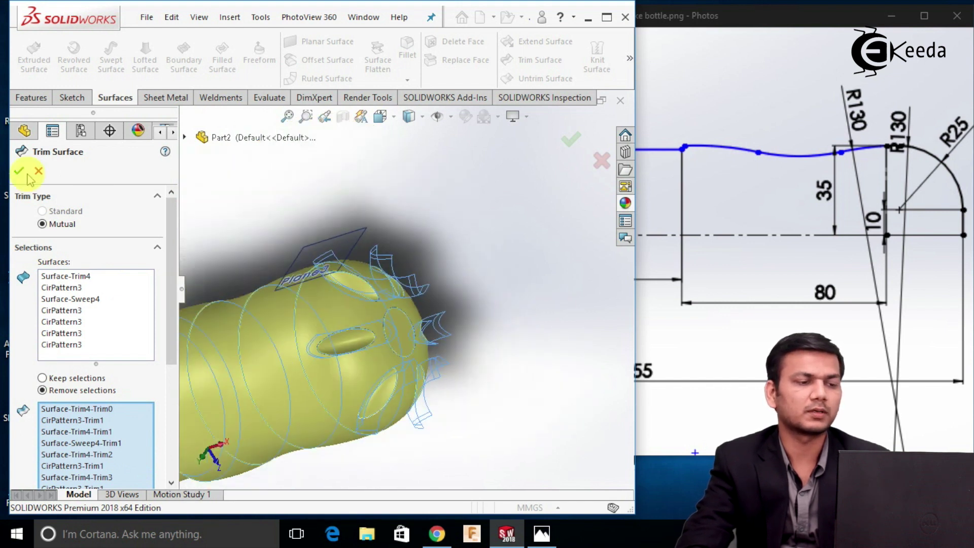
right_click(428, 218)
Hide Plane3 near the bottle's base.
middle_drag(441, 233, 378, 426)
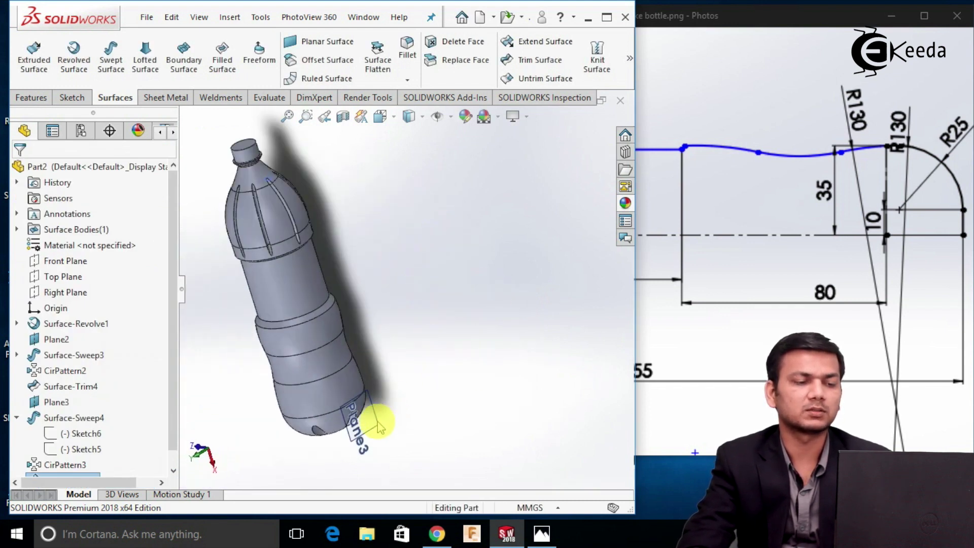
right_click(371, 424)
click(419, 315)
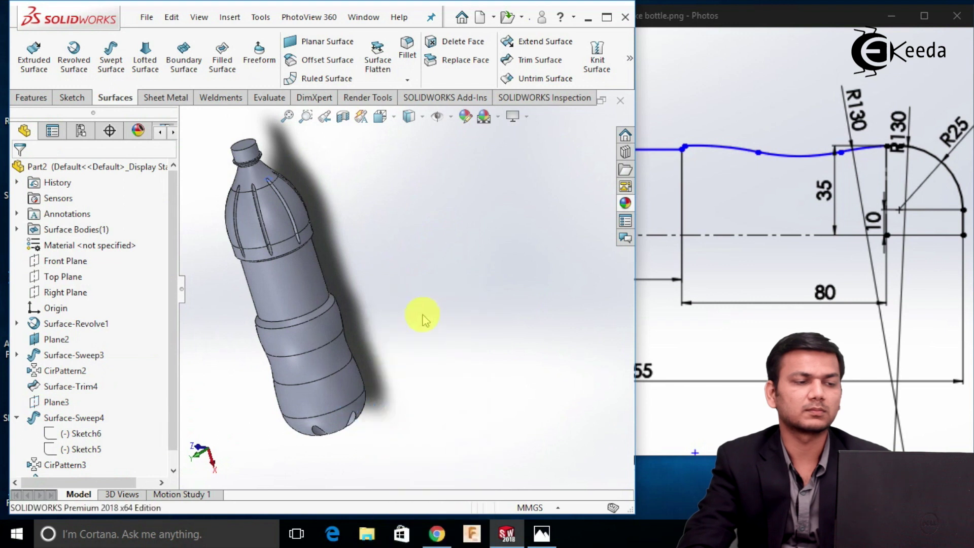
Maximize the modelling window and examine the trimmed bottle from several directions, including the front and left views.
middle_drag(420, 274, 459, 252)
scroll(368, 289, down, 5)
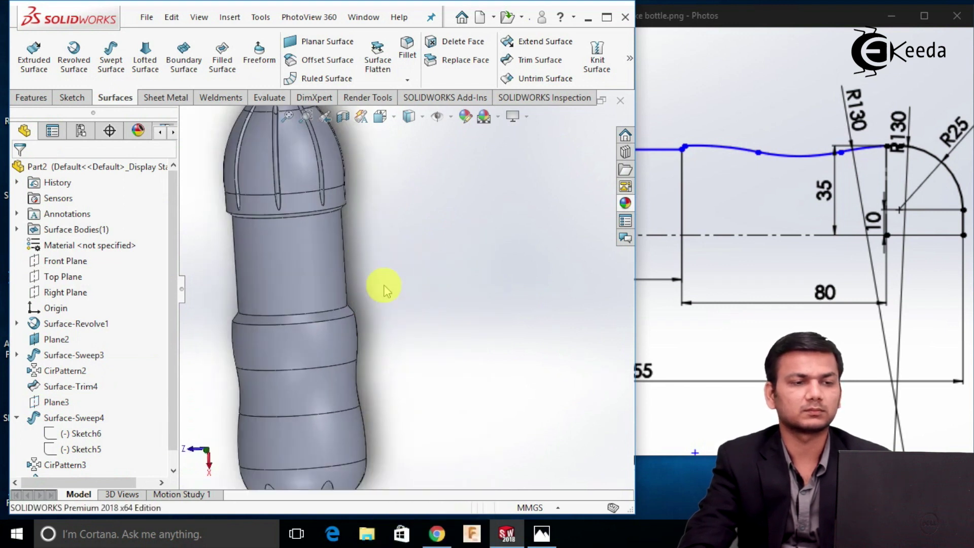
scroll(401, 289, up, 4)
click(607, 17)
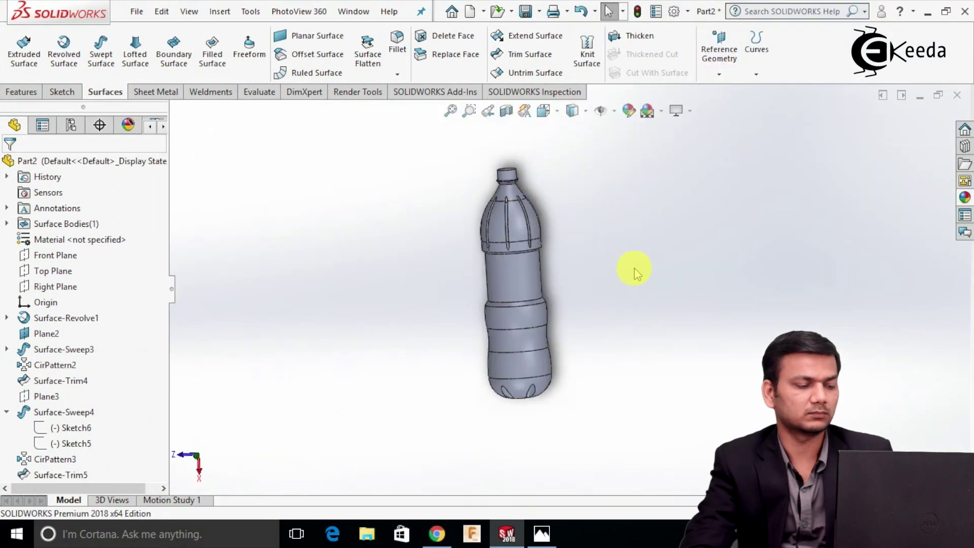
key(ctrl+1)
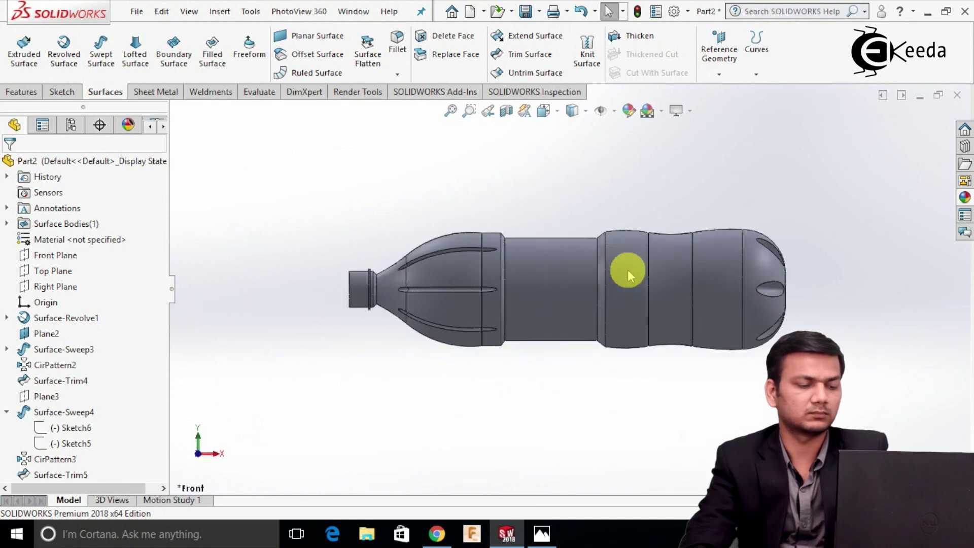
key(ctrl+6)
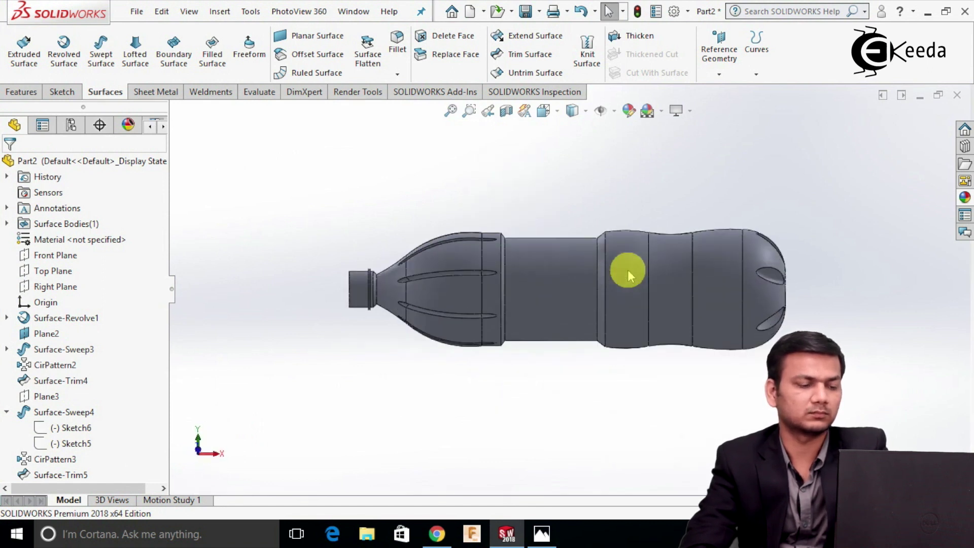
key(ctrl+7)
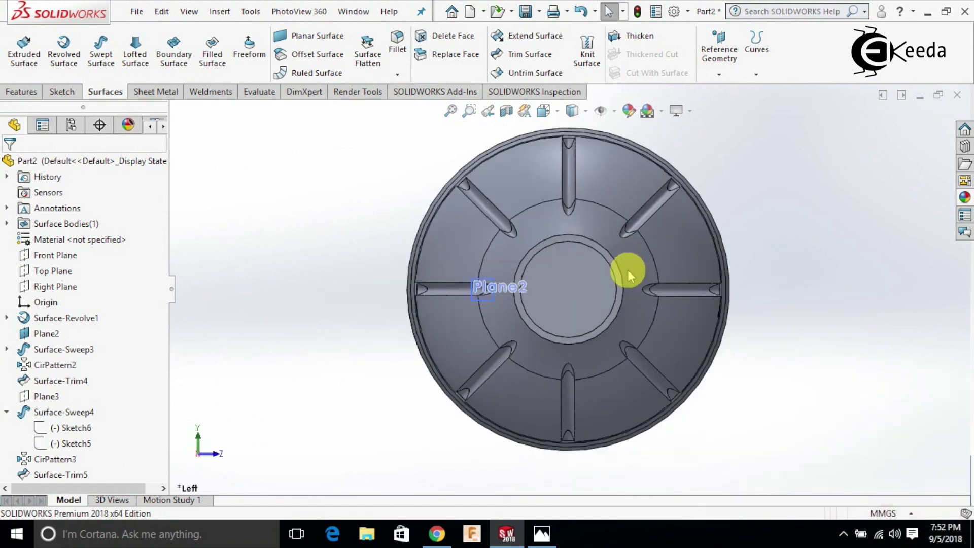
scroll(745, 292, up, 2)
middle_drag(746, 291, 685, 254)
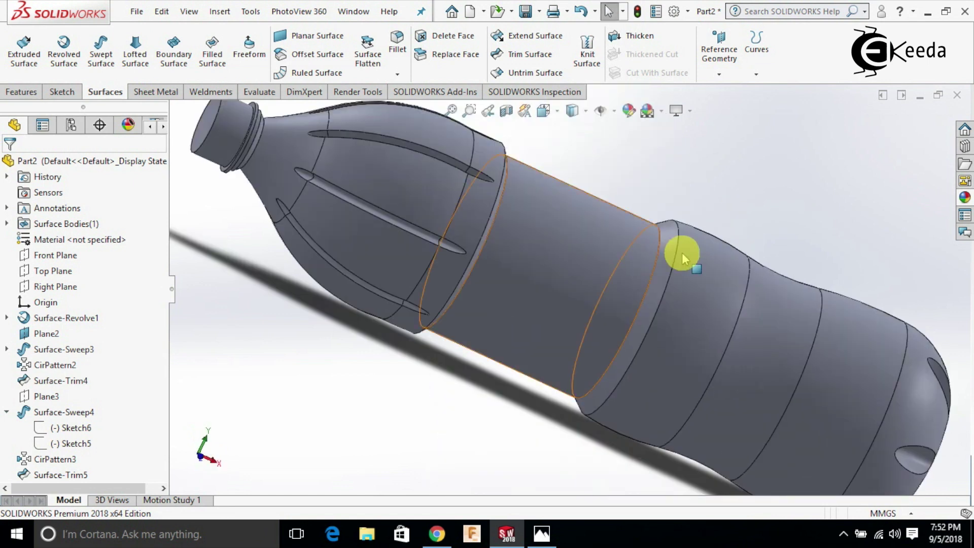
key(f)
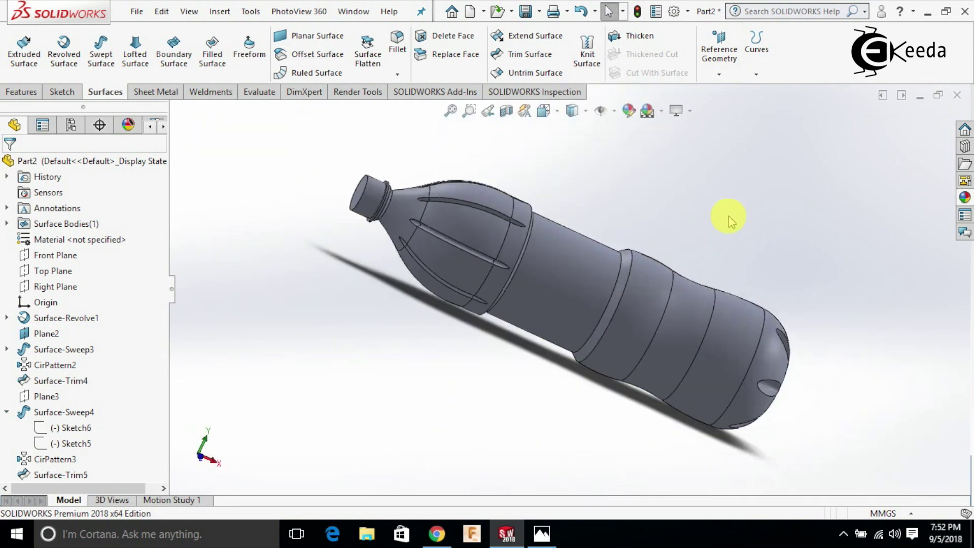
Apply the frosted plastic appearance from the Clear Plastic category to the whole bottle body.
click(960, 196)
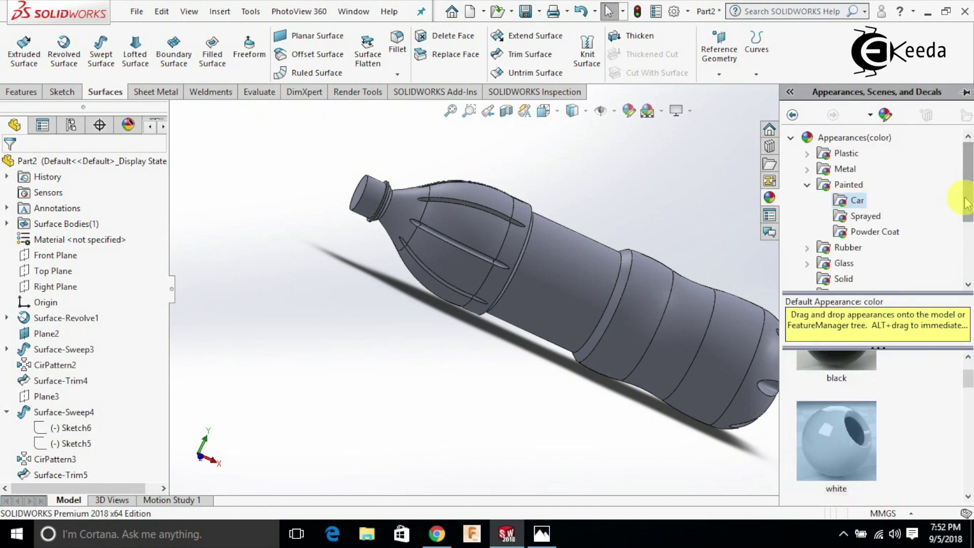
double_click(846, 185)
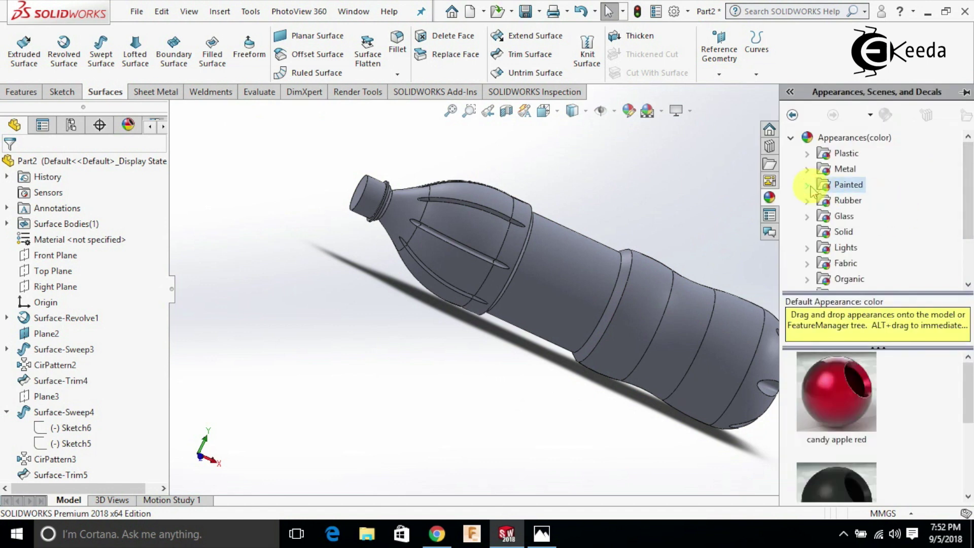
click(808, 154)
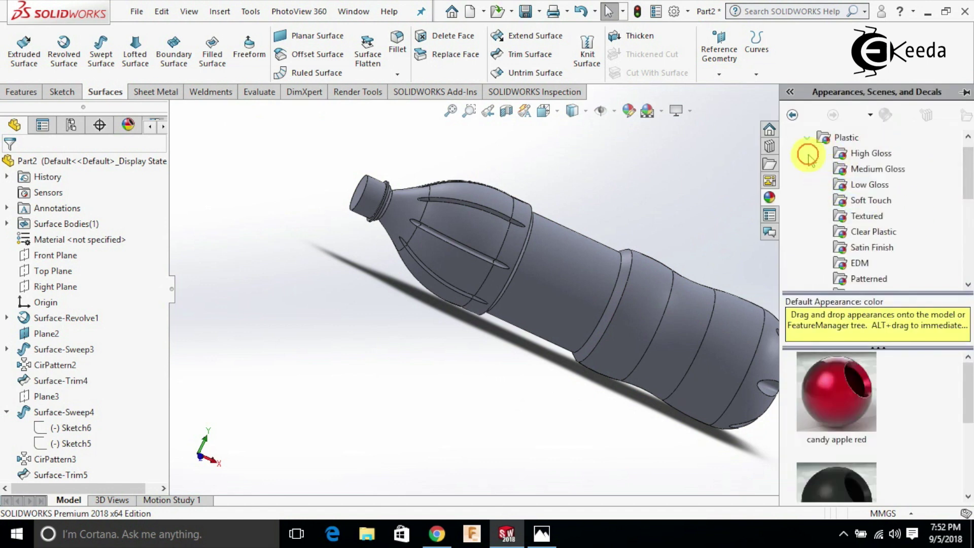
click(866, 186)
click(868, 170)
click(870, 157)
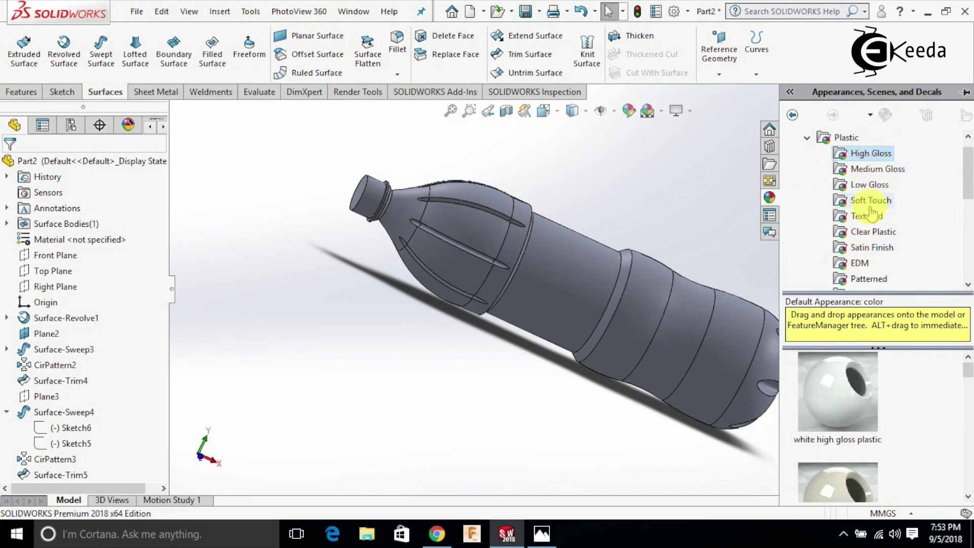
click(873, 232)
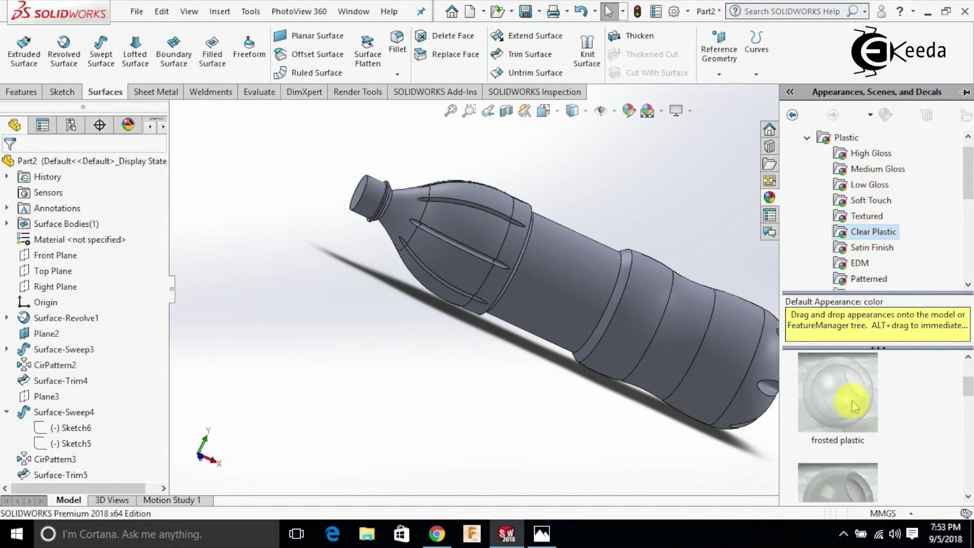
drag(854, 404, 626, 325)
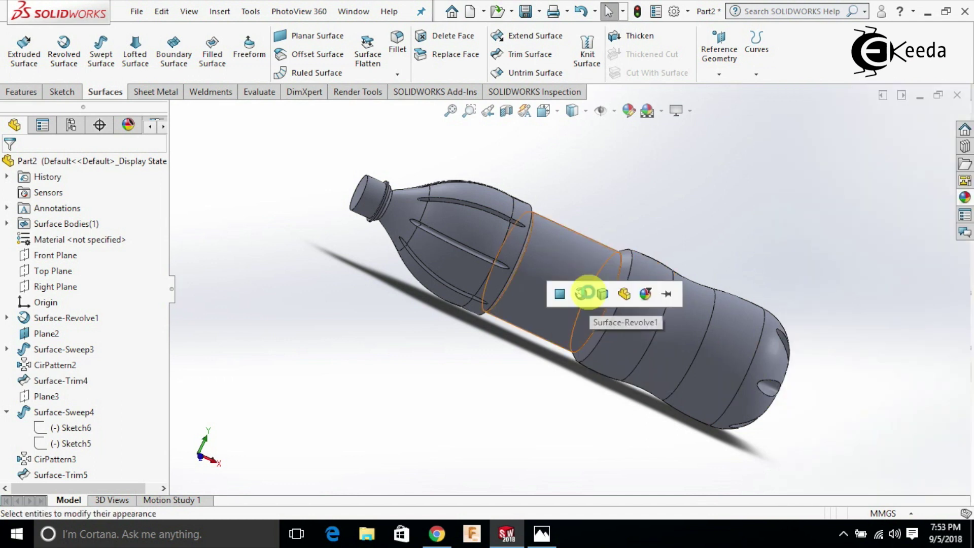
click(604, 295)
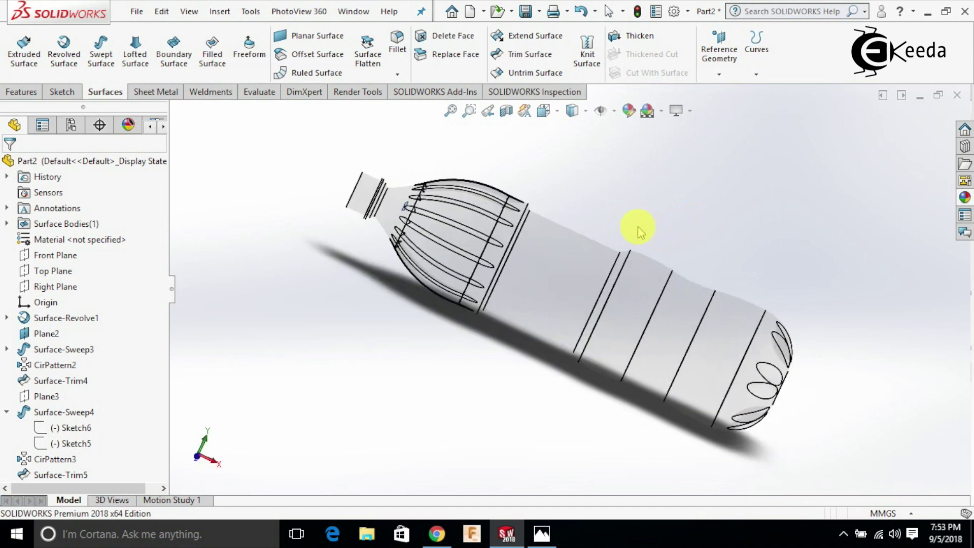
Browse the Clear Plastic, Satin Finish, Patterned and Textured plastic appearances for an alternative bottle finish.
click(965, 197)
scroll(878, 442, up, 1)
scroll(857, 436, down, 3)
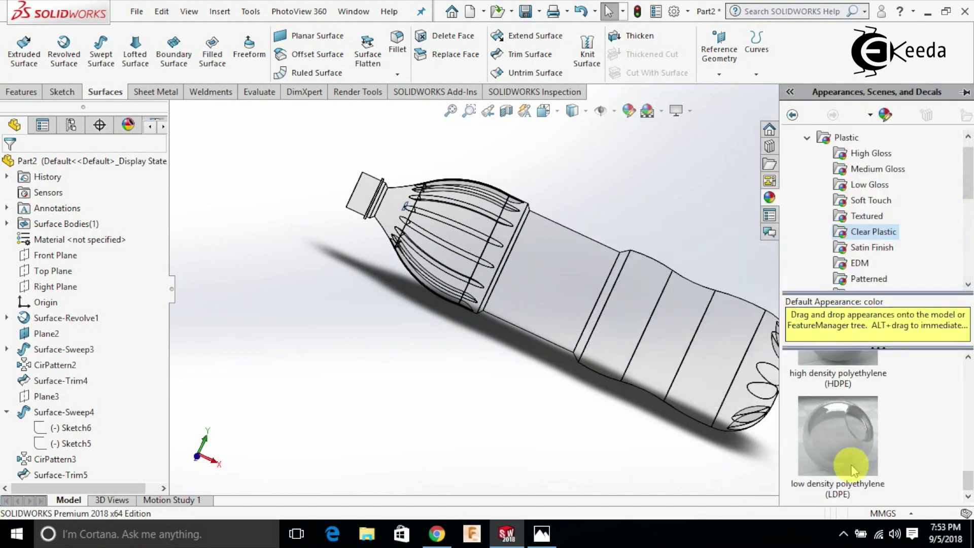
click(871, 248)
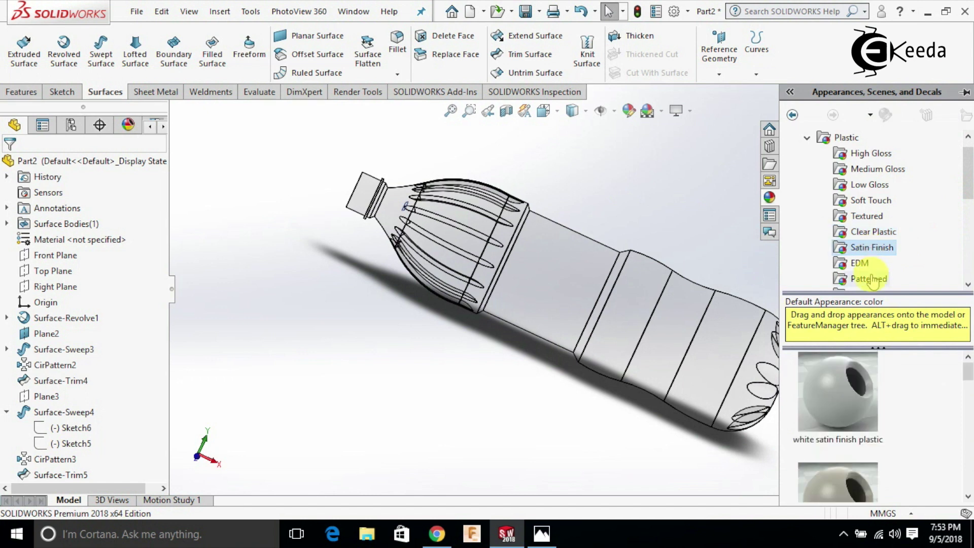
click(869, 278)
scroll(871, 370, down, 1)
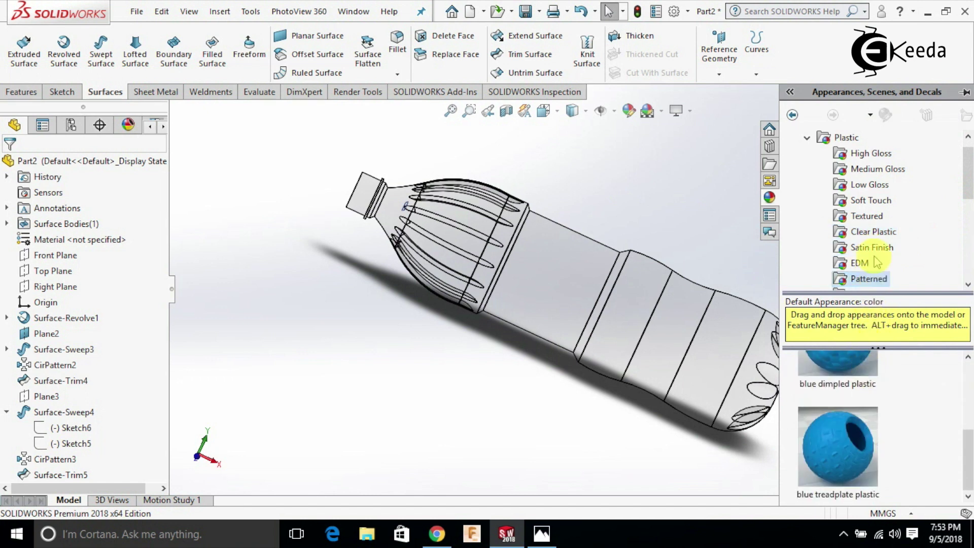
click(876, 217)
Apply the green low gloss plastic appearance to the whole bottle body and view the result.
click(871, 186)
scroll(863, 377, down, 1)
scroll(861, 378, down, 4)
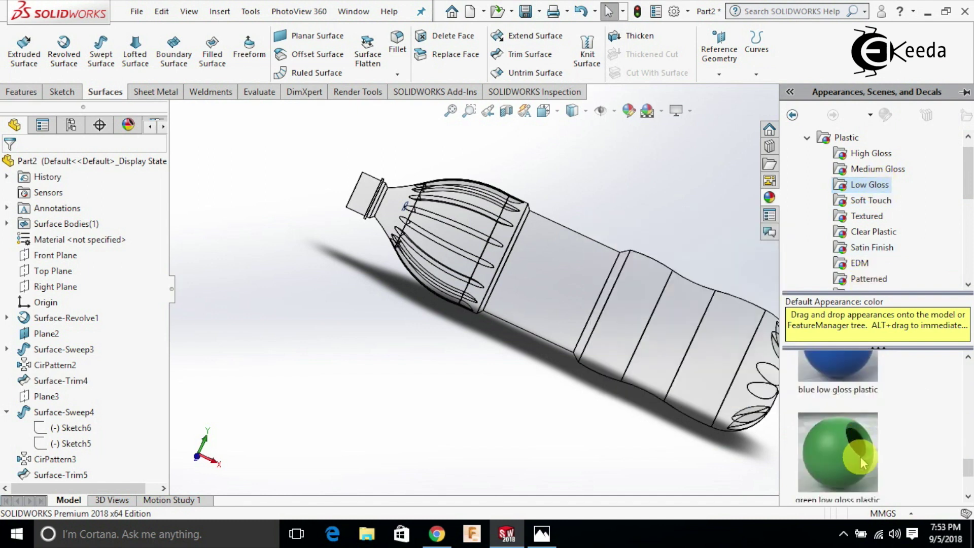
scroll(846, 442, down, 1)
drag(850, 430, 685, 350)
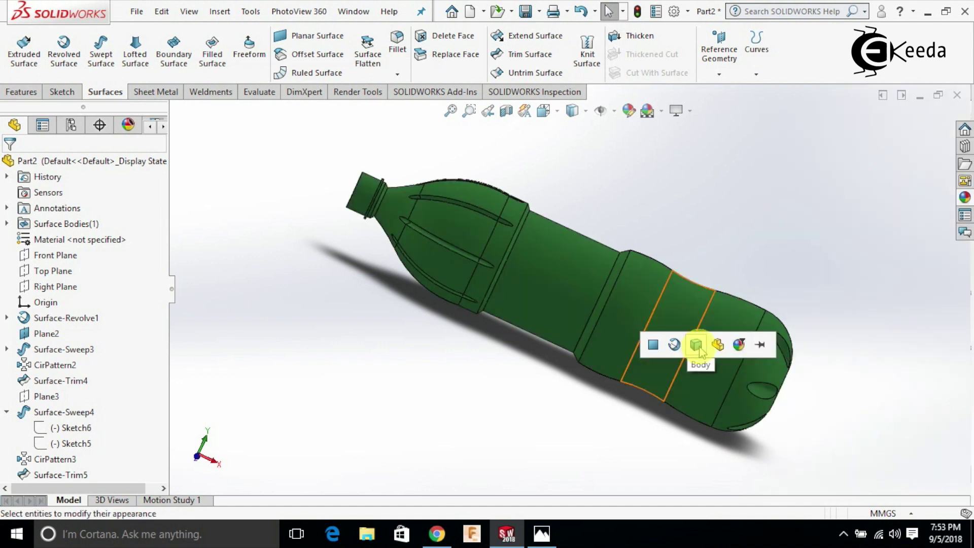
click(683, 344)
mouse_move(710, 245)
middle_down()
mouse_move(745, 264)
mouse_move(754, 255)
mouse_move(698, 250)
mouse_move(718, 261)
middle_up()
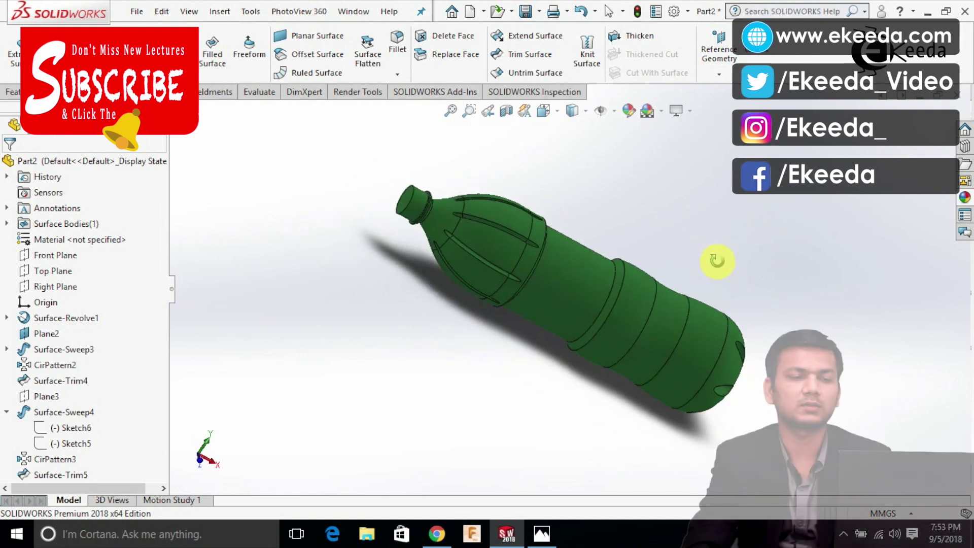
scroll(695, 256, down, 2)
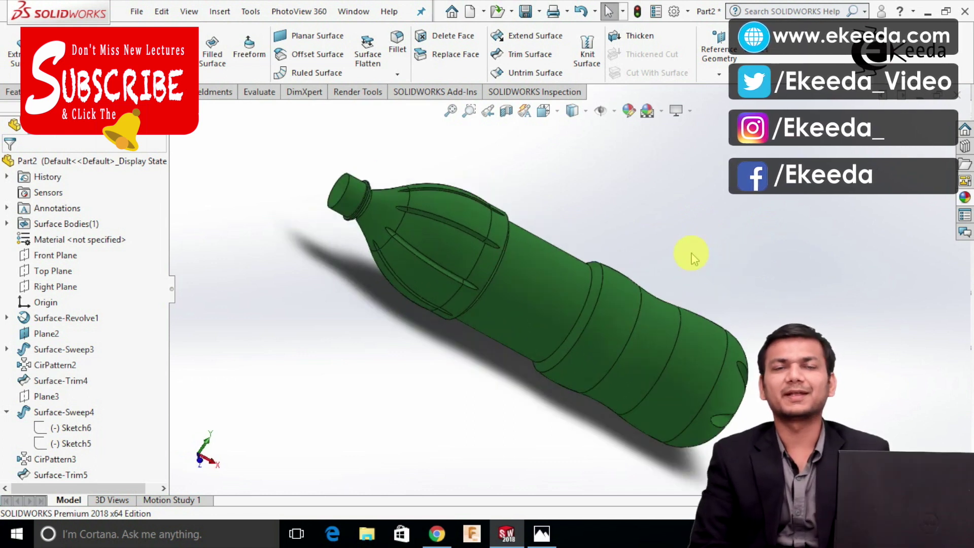